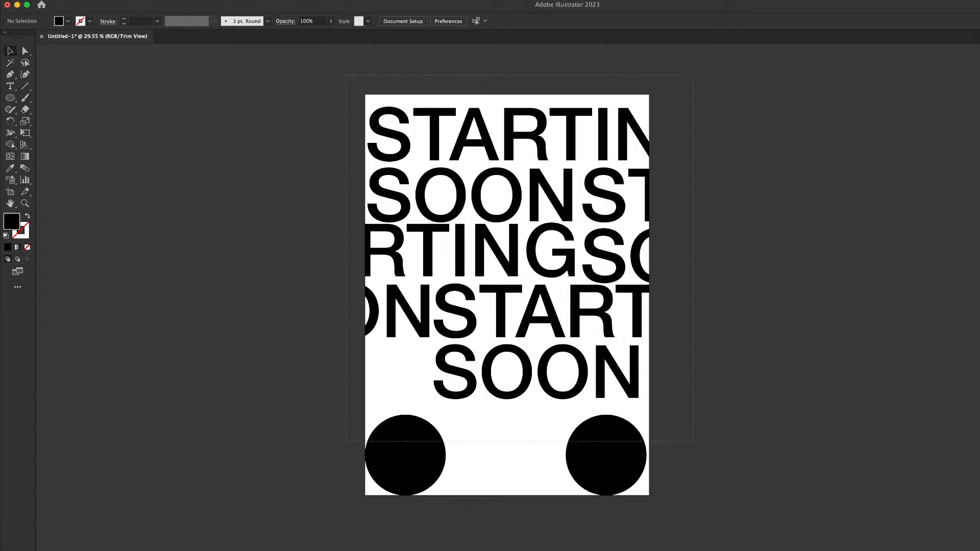
Select all the STARTING SOON text lines and both black circles with Cmd+A
{"action": "key", "text": "super+a"}
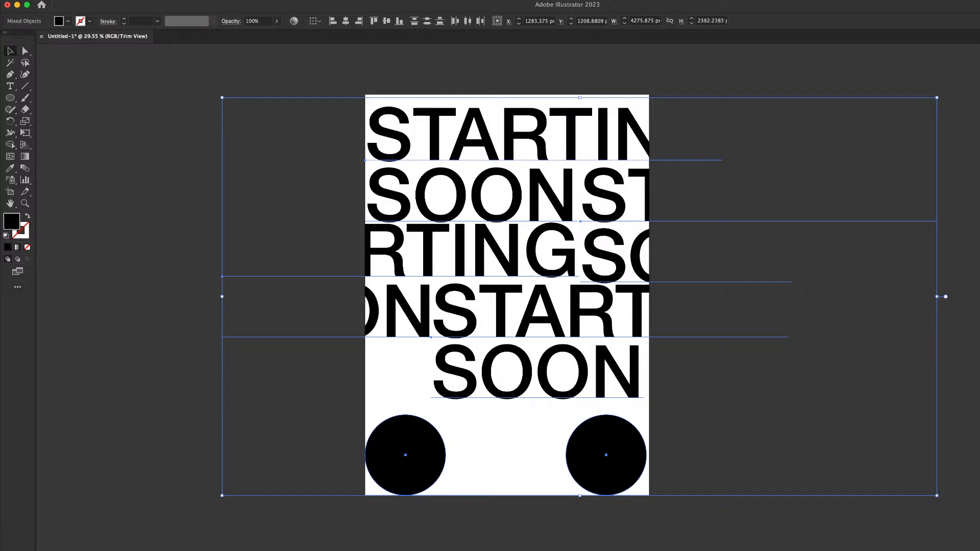
Delete all the selected STARTING SOON text and black circles from the poster
{"action": "key", "text": "super+Tab"}
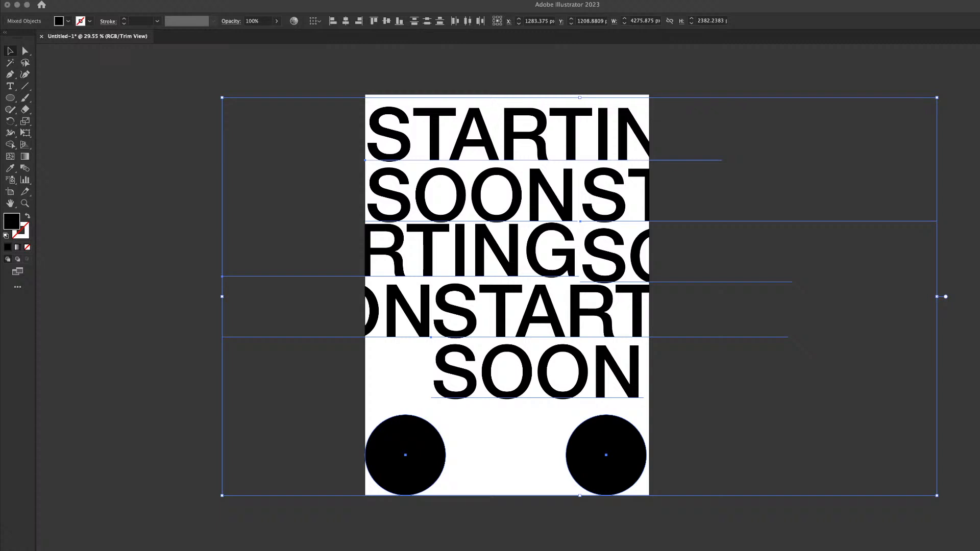
{"action": "key", "text": "super+Tab"}
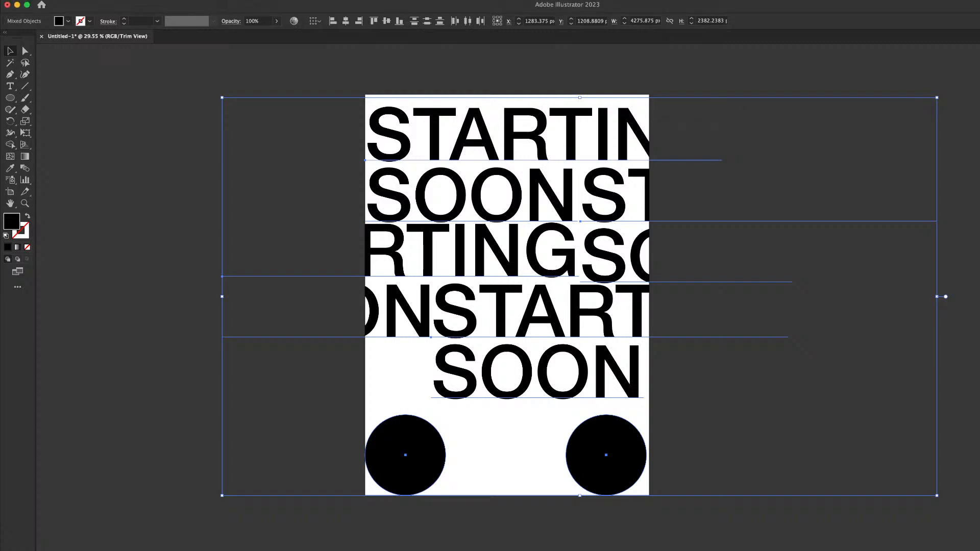
{"action": "key", "text": "super+Tab"}
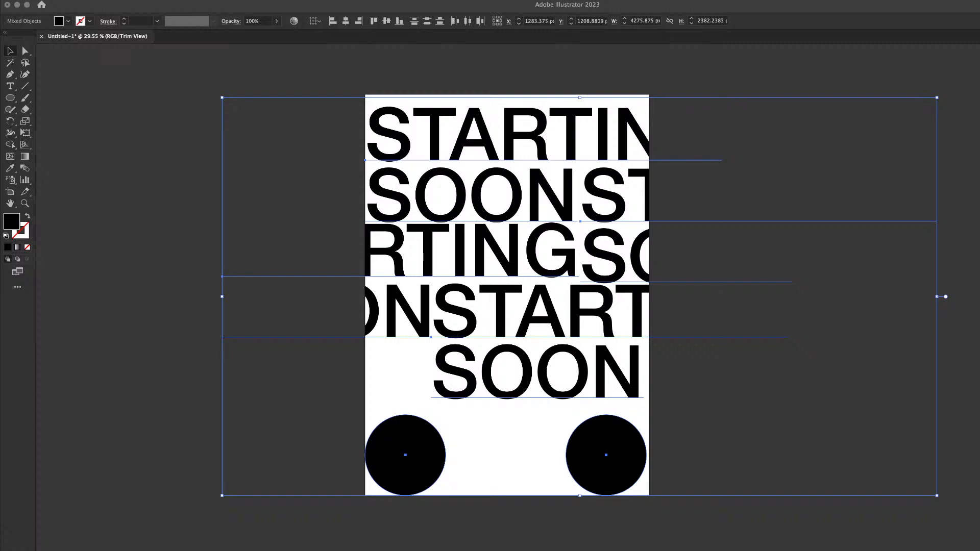
{"action": "left_click_drag", "start_coordinate": [702, 66], "coordinate": [271, 467]}
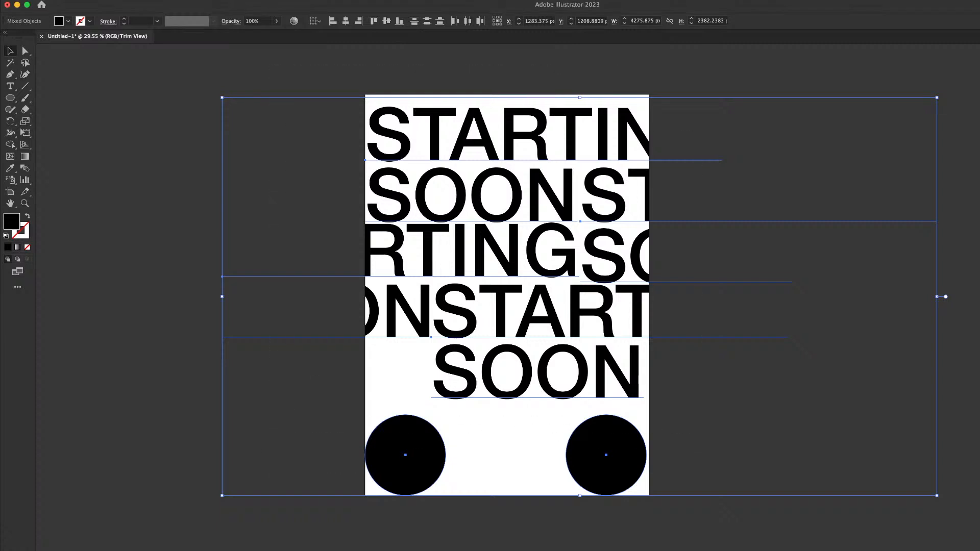
{"action": "key", "text": "super+Tab"}
{"action": "key", "text": "super+Tab"}
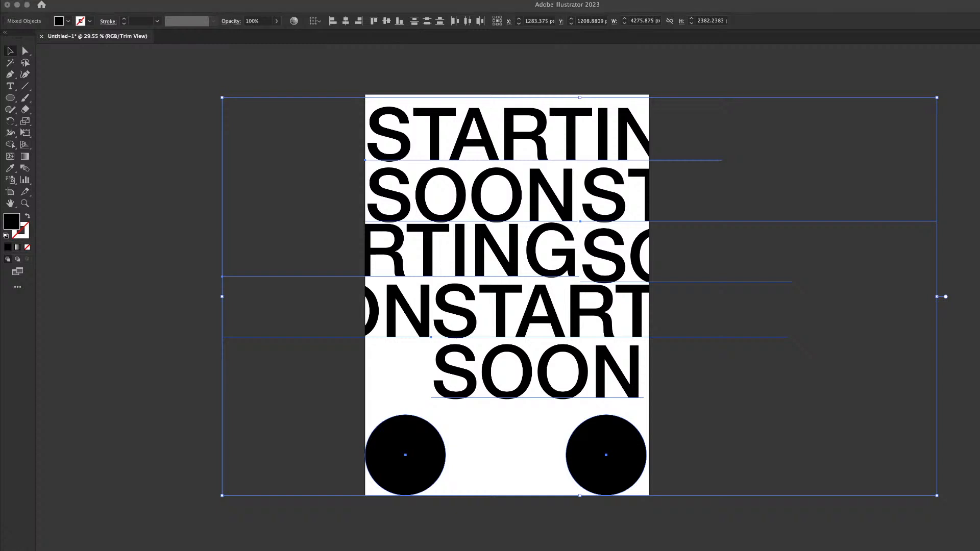
{"action": "key", "text": "super+Tab"}
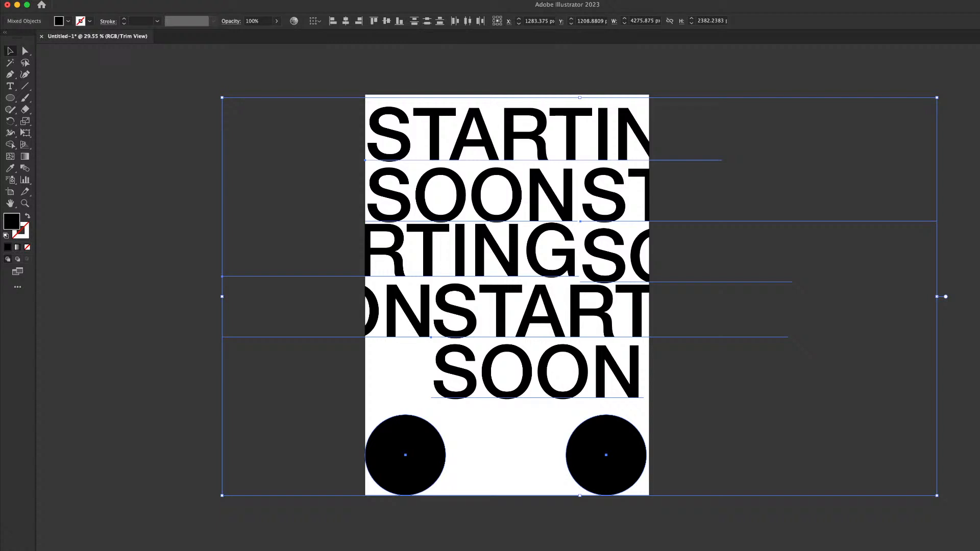
{"action": "key", "text": "Delete"}
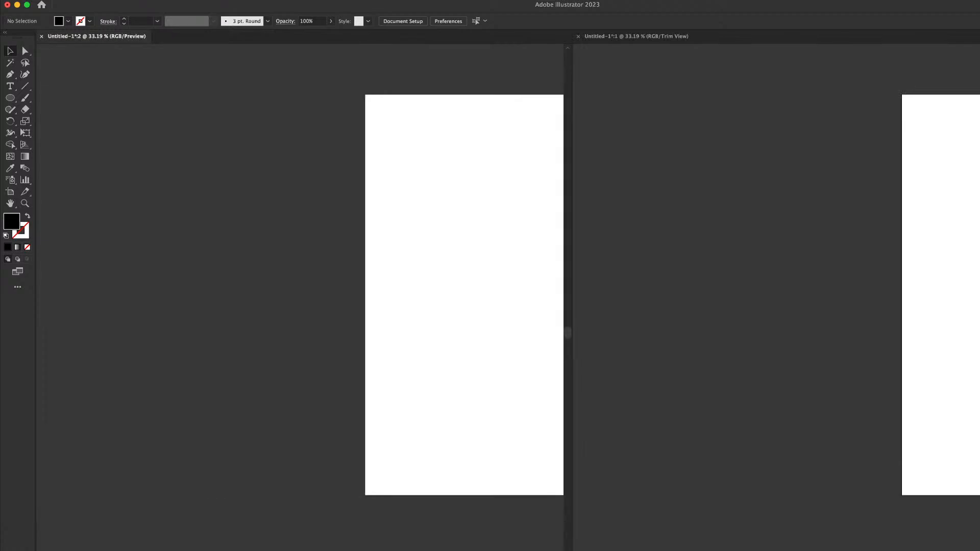
Resize and zoom the two tiled views so the artboard fits in each
{"action": "key", "text": "z"}
{"action": "left_click_drag", "start_coordinate": [437, 199], "coordinate": [112, 192]}
{"action": "key", "text": "v"}
{"action": "left_click_drag", "start_coordinate": [572, 286], "coordinate": [329, 285]}
{"action": "key", "text": "z"}
{"action": "left_click_drag", "start_coordinate": [195, 206], "coordinate": [176, 206]}
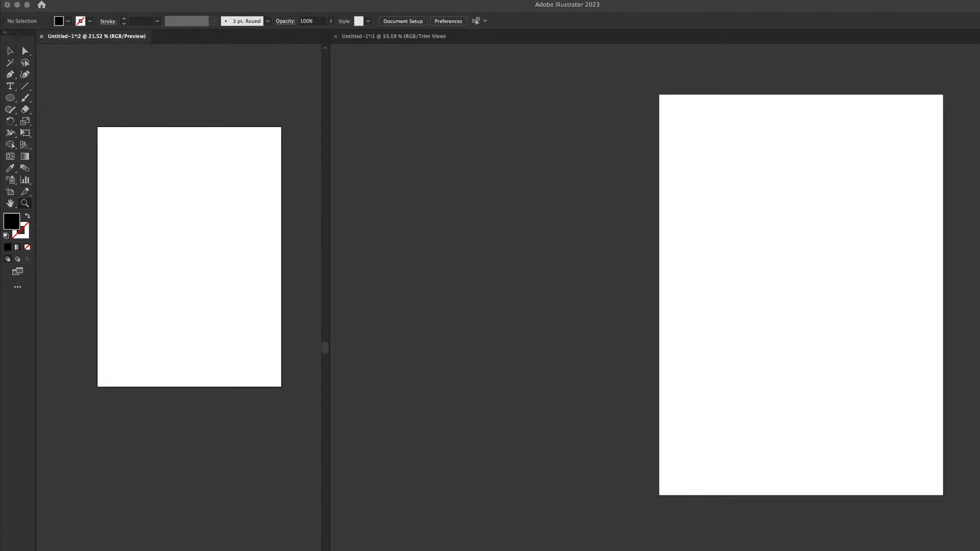
{"action": "left_click", "coordinate": [727, 229]}
{"action": "left_click_drag", "start_coordinate": [727, 229], "coordinate": [491, 204]}
{"action": "mouse_move", "coordinate": [491, 204]}
{"action": "left_mouse_down"}
{"action": "mouse_move", "coordinate": [551, 204]}
{"action": "mouse_move", "coordinate": [473, 215]}
{"action": "mouse_move", "coordinate": [502, 215]}
{"action": "left_mouse_up"}
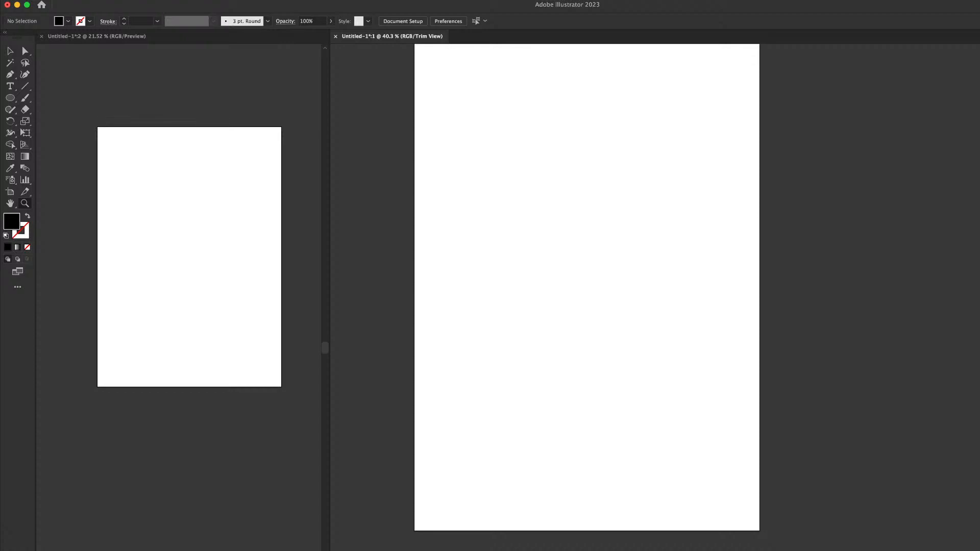
Draw a 1367 px black circle in the middle of the artboard
{"action": "key", "text": "l"}
{"action": "left_click_drag", "start_coordinate": [452, 170], "coordinate": [733, 384]}
{"action": "key", "text": "v"}
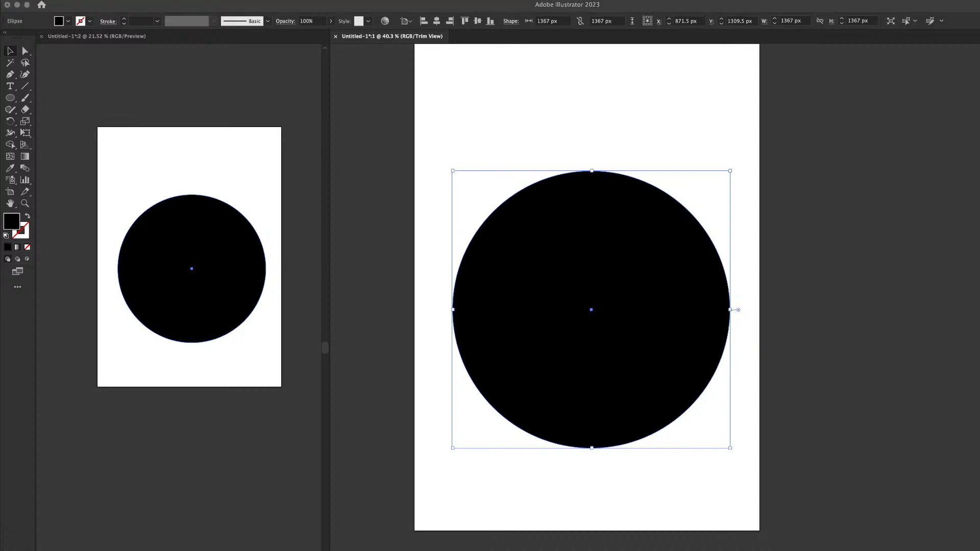
Apply Extrude & Bevel to the circle to make a grey 3D puck, then recentre it
{"action": "left_click", "coordinate": [817, 309]}
{"action": "left_click", "coordinate": [591, 310]}
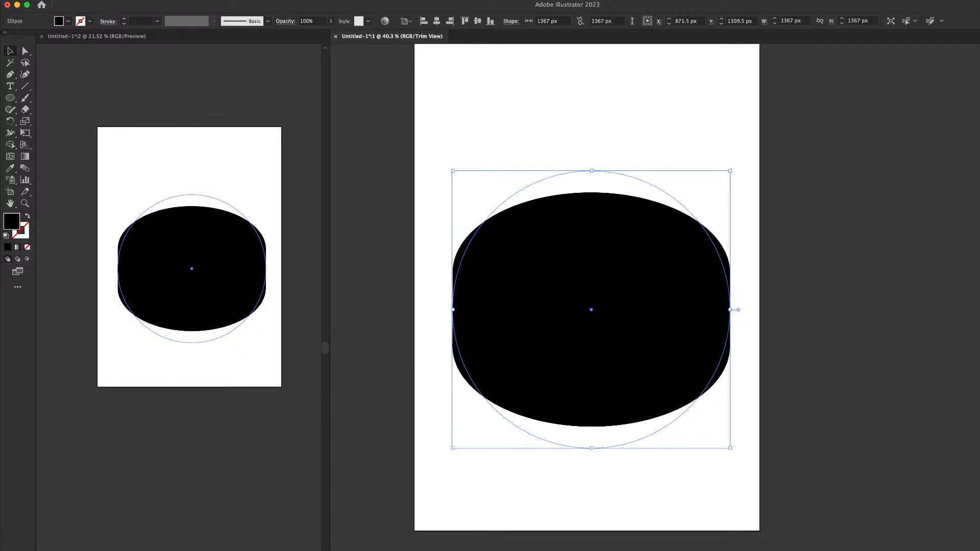
{"action": "key", "text": "super+h"}
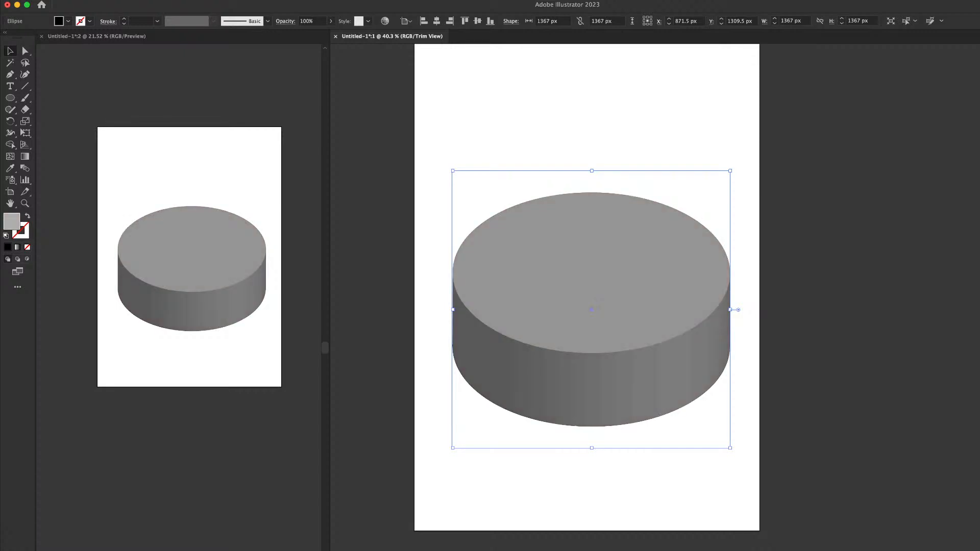
{"action": "key", "text": "super+h"}
{"action": "left_click_drag", "start_coordinate": [628, 260], "coordinate": [641, 237]}
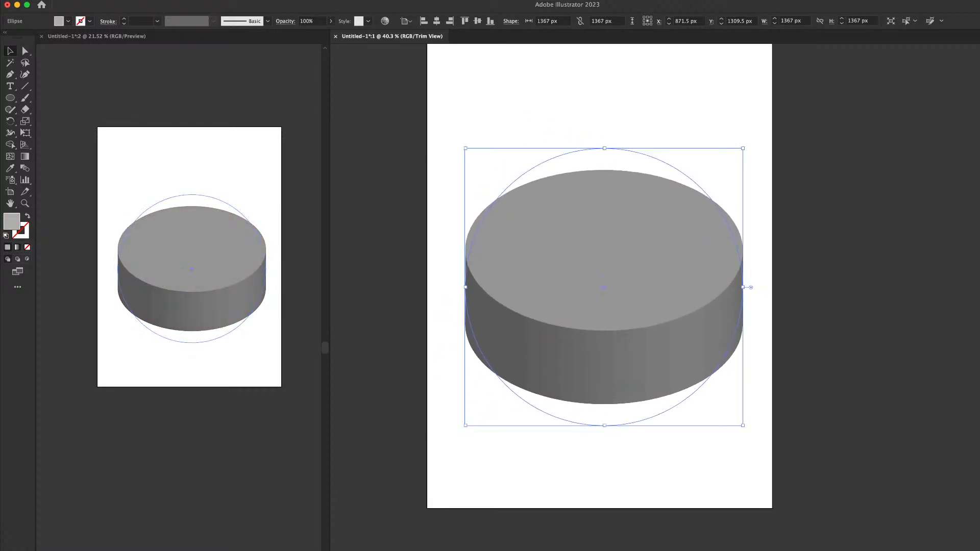
Expand the puck's 3D appearance into a grouped shape about 1368 × 1155 px
{"action": "left_click", "coordinate": [640, 237], "text": "alt+super"}
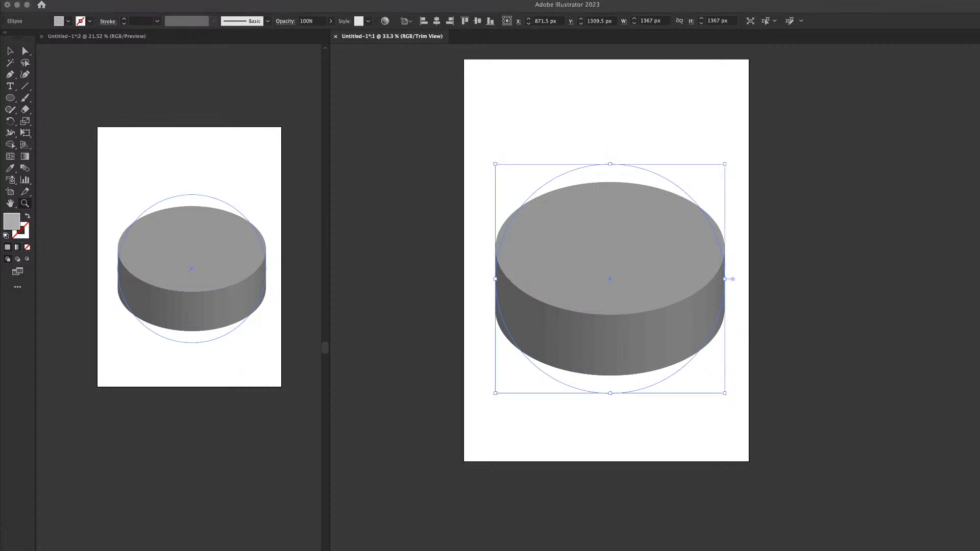
{"action": "left_click_drag", "start_coordinate": [790, 183], "coordinate": [714, 184]}
{"action": "left_click_drag", "start_coordinate": [794, 223], "coordinate": [643, 351]}
{"action": "left_click_drag", "start_coordinate": [500, 241], "coordinate": [607, 226]}
{"action": "left_click", "coordinate": [737, 179]}
{"action": "left_click", "coordinate": [576, 261]}
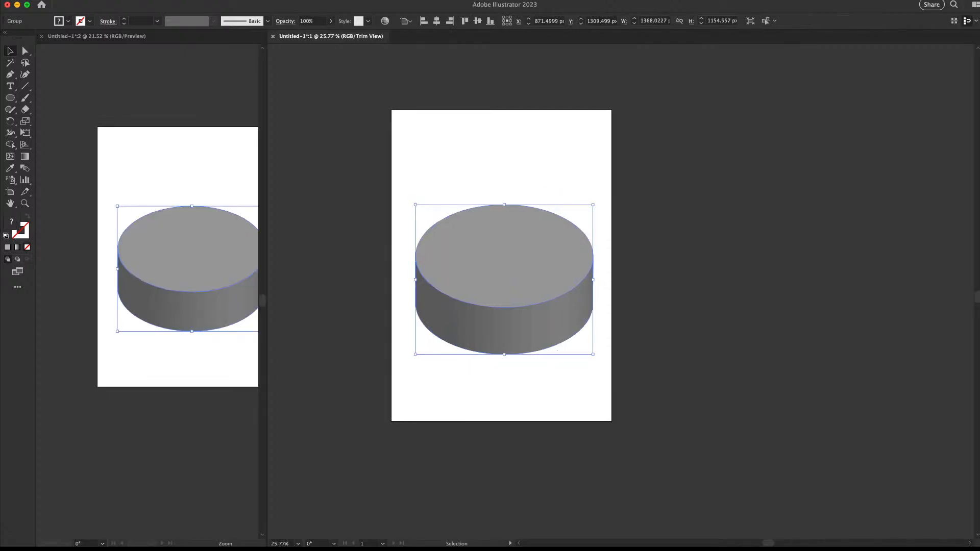
Widen and zoom the left view so the puck fills it
{"action": "left_click_drag", "start_coordinate": [504, 280], "coordinate": [641, 269]}
{"action": "key", "text": "z"}
{"action": "left_click", "coordinate": [192, 256]}
{"action": "mouse_move", "coordinate": [106, 251]}
{"action": "left_mouse_down"}
{"action": "mouse_move", "coordinate": [92, 250]}
{"action": "mouse_move", "coordinate": [117, 255]}
{"action": "left_mouse_up"}
{"action": "key", "text": "v"}
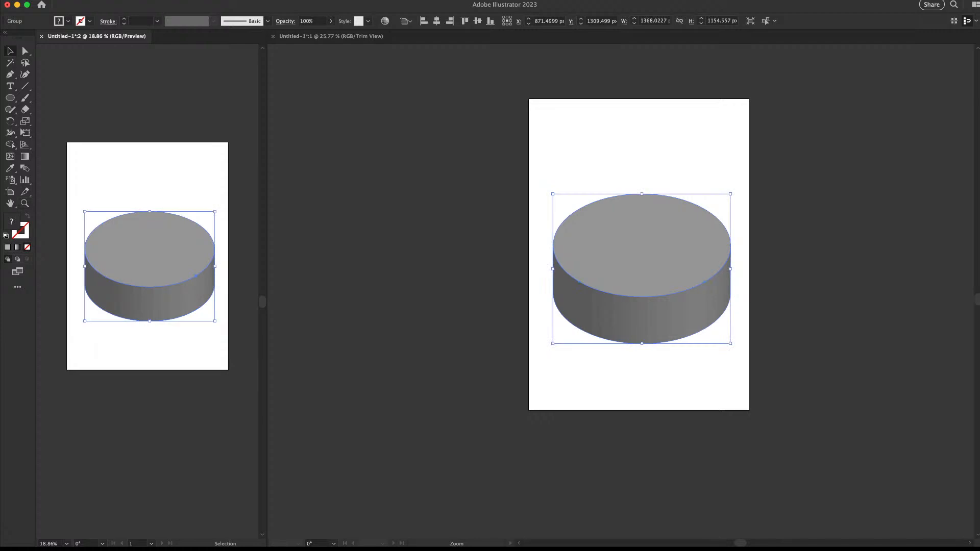
{"action": "left_click_drag", "start_coordinate": [267, 266], "coordinate": [323, 266]}
{"action": "key", "text": "z"}
{"action": "left_click_drag", "start_coordinate": [107, 225], "coordinate": [144, 235]}
{"action": "left_click_drag", "start_coordinate": [174, 301], "coordinate": [199, 334]}
{"action": "key", "text": "v"}
Pan the right view to the puck and reselect the puck group
{"action": "left_click", "coordinate": [511, 306]}
{"action": "left_click_drag", "start_coordinate": [633, 286], "coordinate": [546, 268]}
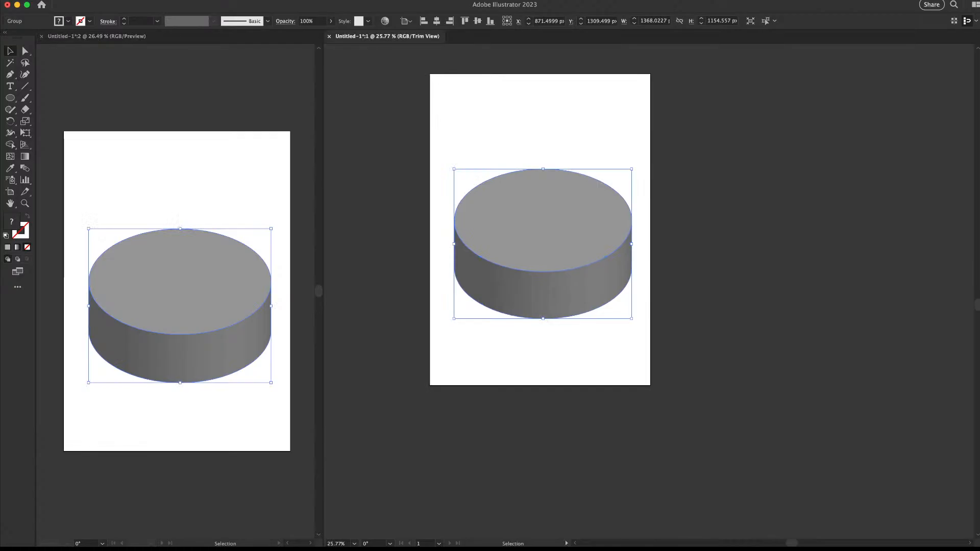
{"action": "left_click", "coordinate": [715, 266]}
{"action": "left_click", "coordinate": [561, 255]}
Ungroup the puck and turn its side into one flat dark grey shape
{"action": "key", "text": "shift+super+g"}
{"action": "left_click", "coordinate": [714, 265]}
{"action": "left_click_drag", "start_coordinate": [542, 259], "coordinate": [582, 259]}
{"action": "left_click_drag", "start_coordinate": [582, 259], "coordinate": [629, 297]}
{"action": "left_click_drag", "start_coordinate": [587, 352], "coordinate": [573, 392]}
{"action": "key", "text": "super+z"}
{"action": "key", "text": "shift+m"}
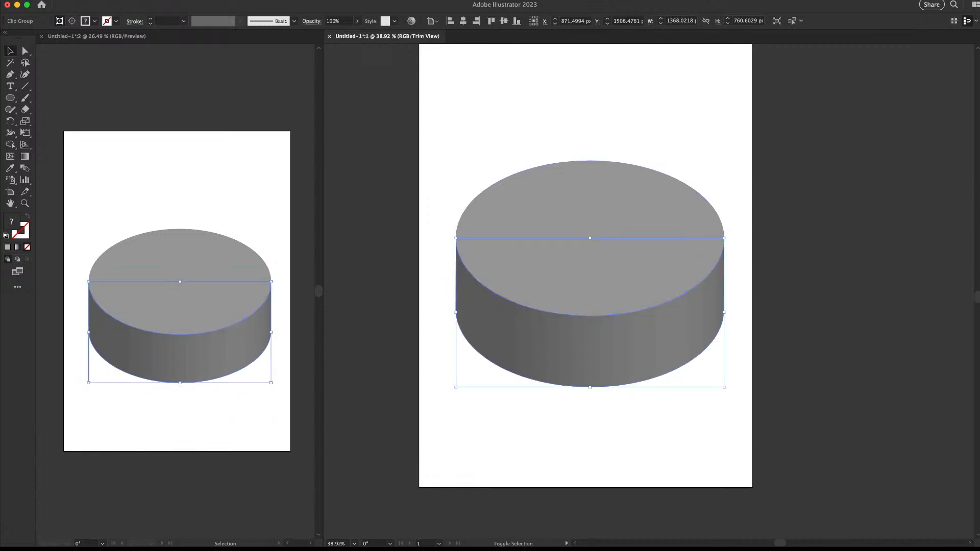
{"action": "key", "text": "super+a"}
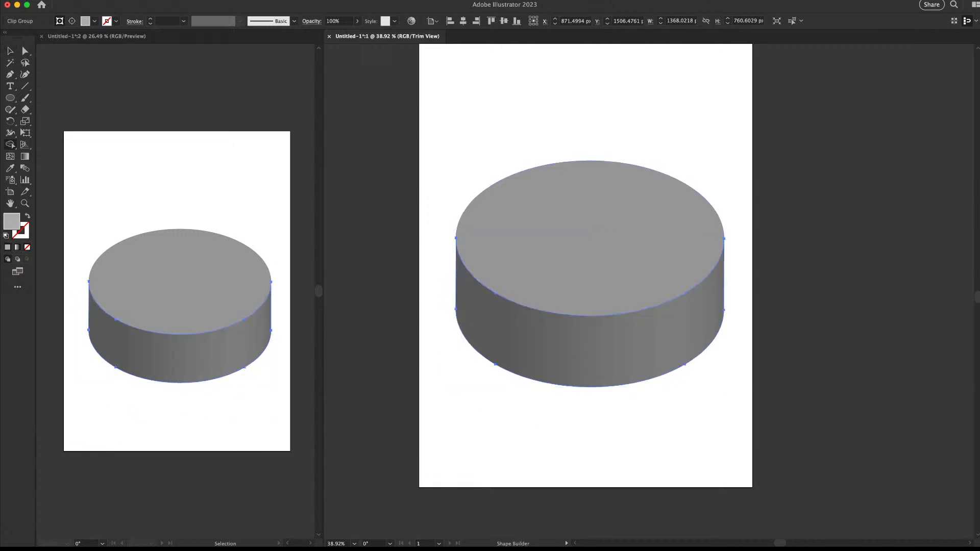
{"action": "key", "text": "v"}
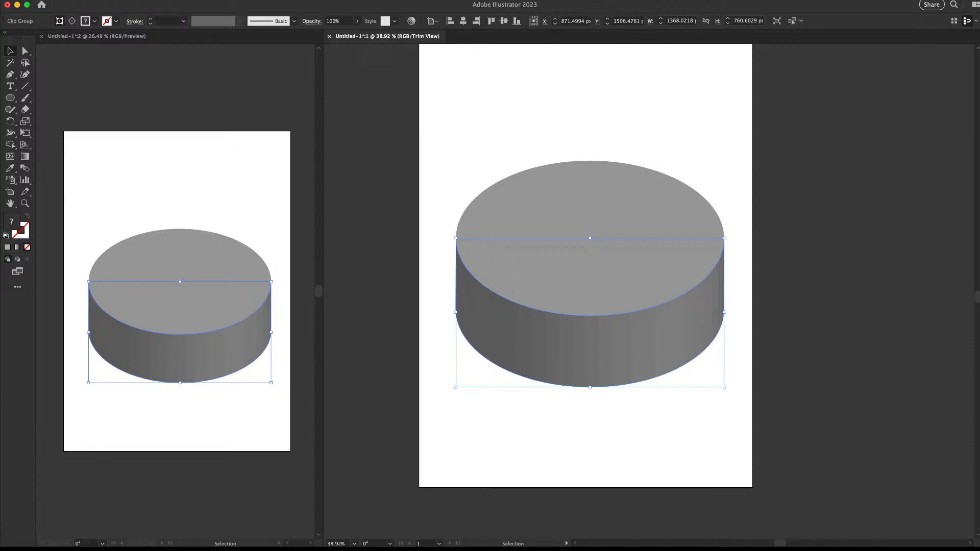
{"action": "key", "text": "super+z"}
{"action": "key", "text": "super+shift+a"}
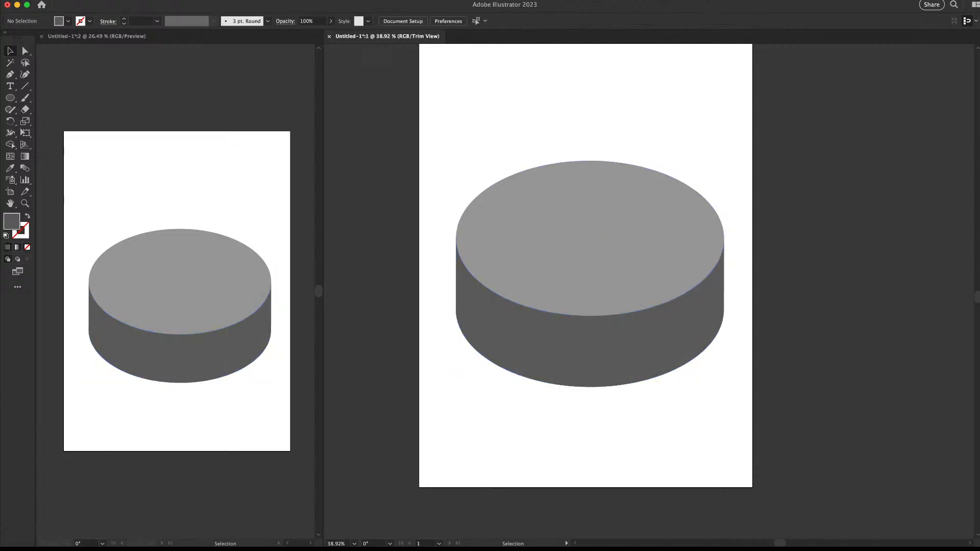
{"action": "left_click_drag", "start_coordinate": [766, 275], "coordinate": [483, 357]}
Check that the puck's top ellipse moves independently of the side
{"action": "scroll", "coordinate": [590, 274], "scroll_direction": "right", "scroll_amount": 2}
{"action": "left_click_drag", "start_coordinate": [611, 159], "coordinate": [581, 188]}
{"action": "left_click_drag", "start_coordinate": [582, 224], "coordinate": [593, 171]}
{"action": "key", "text": "super+z"}
Simplify the dark grey side path down to 7 anchor points
{"action": "left_click", "coordinate": [560, 397]}
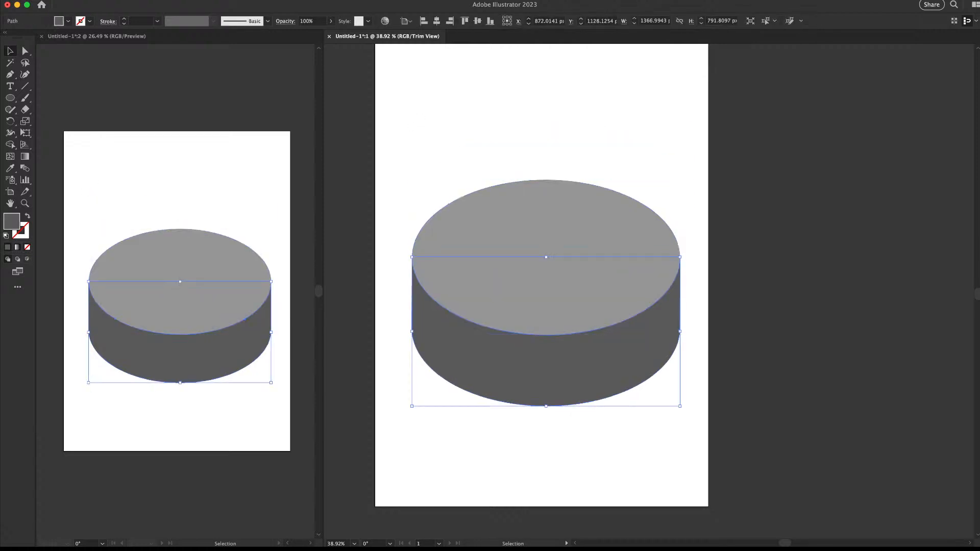
{"action": "key", "text": "a"}
{"action": "key", "text": "super+space"}
{"action": "left_click_drag", "start_coordinate": [605, 339], "coordinate": [679, 339]}
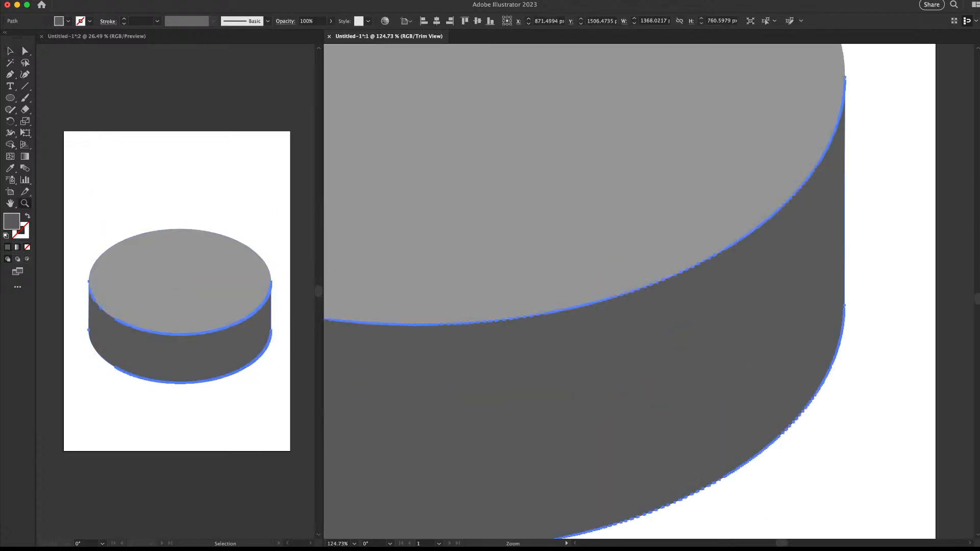
{"action": "left_click_drag", "start_coordinate": [643, 309], "coordinate": [528, 305]}
{"action": "key", "text": "v"}
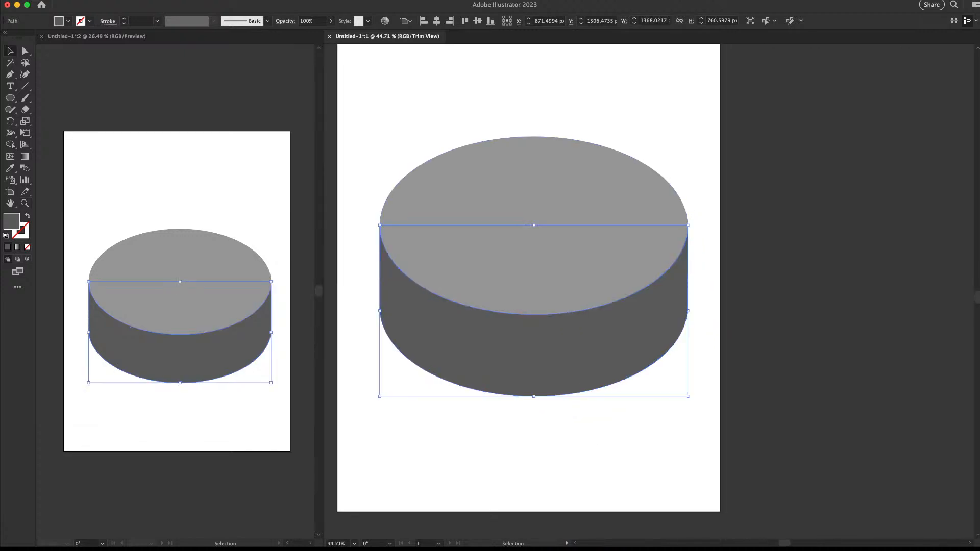
{"action": "left_click", "coordinate": [603, 434]}
{"action": "left_click", "coordinate": [582, 352]}
{"action": "key", "text": "a"}
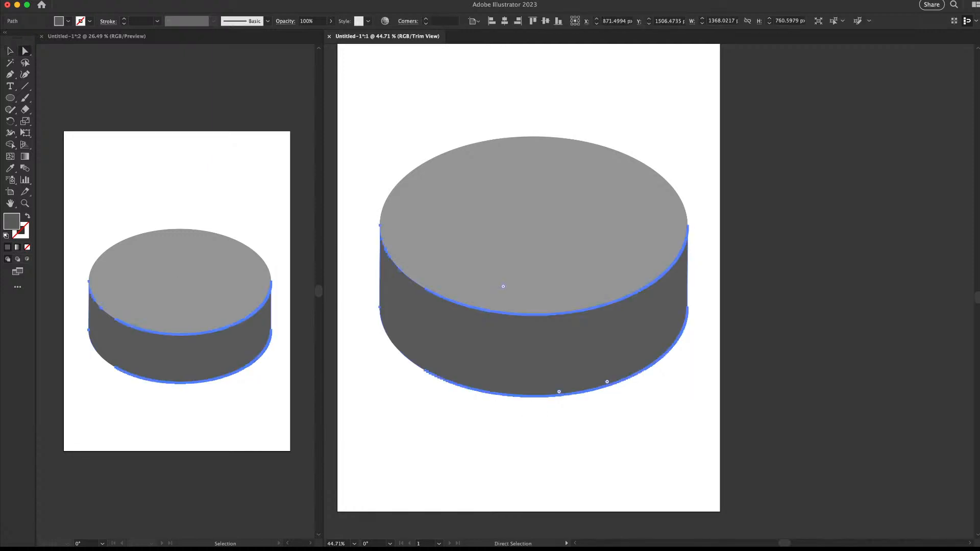
{"action": "key", "text": "super+alt+shift+s"}
{"action": "mouse_move", "coordinate": [642, 301]}
{"action": "left_mouse_down"}
{"action": "mouse_move", "coordinate": [623, 301]}
{"action": "mouse_move", "coordinate": [653, 302]}
{"action": "left_mouse_up"}
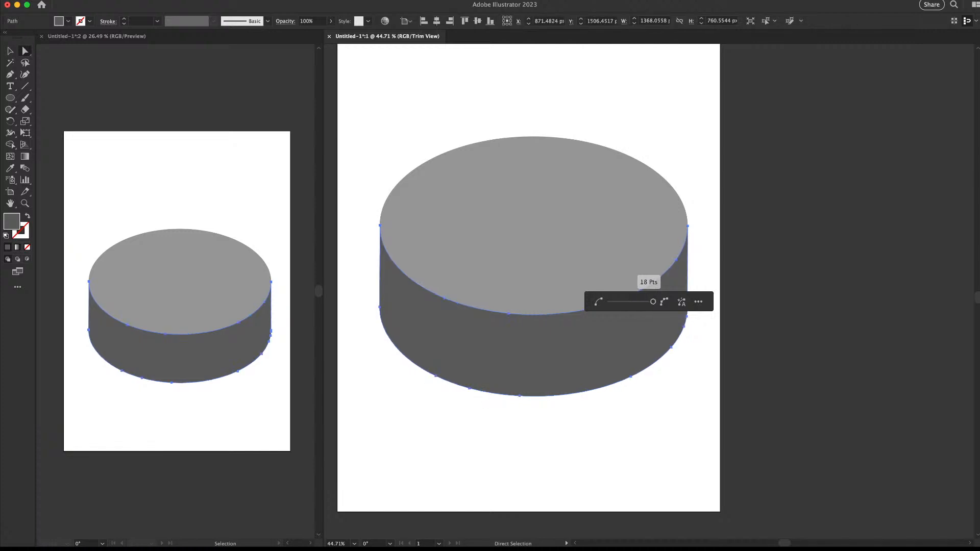
{"action": "key", "text": "v"}
{"action": "key", "text": "super+shift+a"}
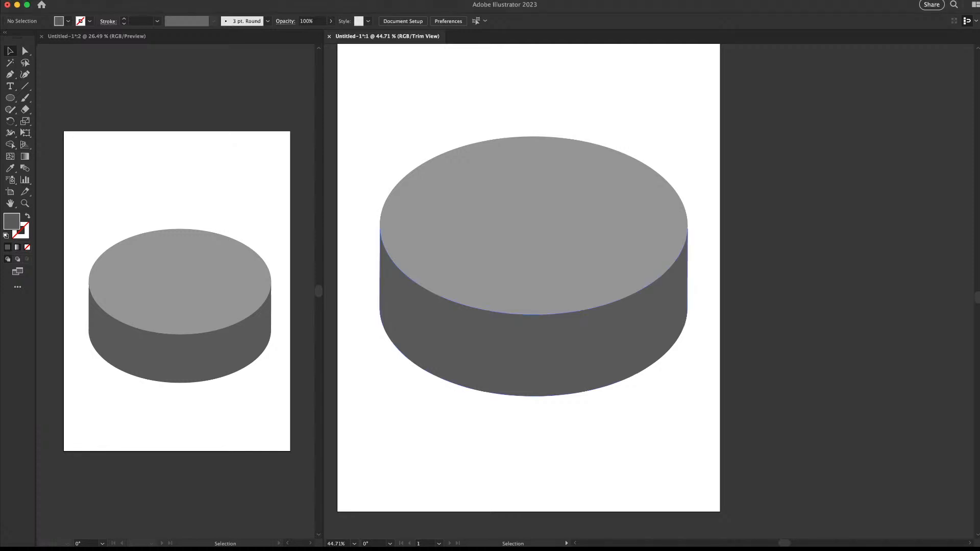
Marquee-check both cylinder pieces, then select only the light grey top ellipse
{"action": "left_click_drag", "start_coordinate": [639, 317], "coordinate": [597, 317]}
{"action": "left_click", "coordinate": [571, 342]}
{"action": "left_click", "coordinate": [612, 153]}
{"action": "left_click", "coordinate": [571, 259]}
{"action": "key", "text": "super+space"}
{"action": "left_click_drag", "start_coordinate": [617, 233], "coordinate": [641, 233]}
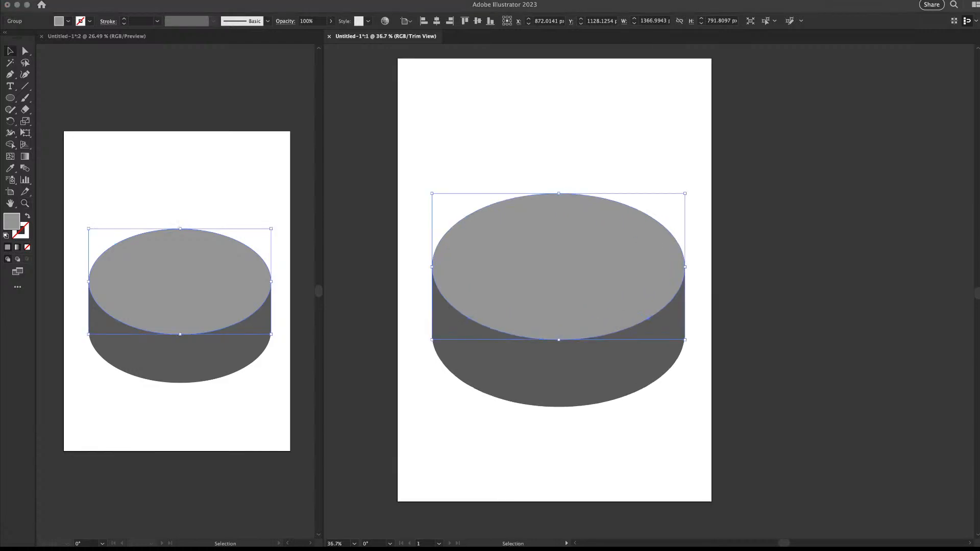
{"action": "left_click", "coordinate": [730, 166]}
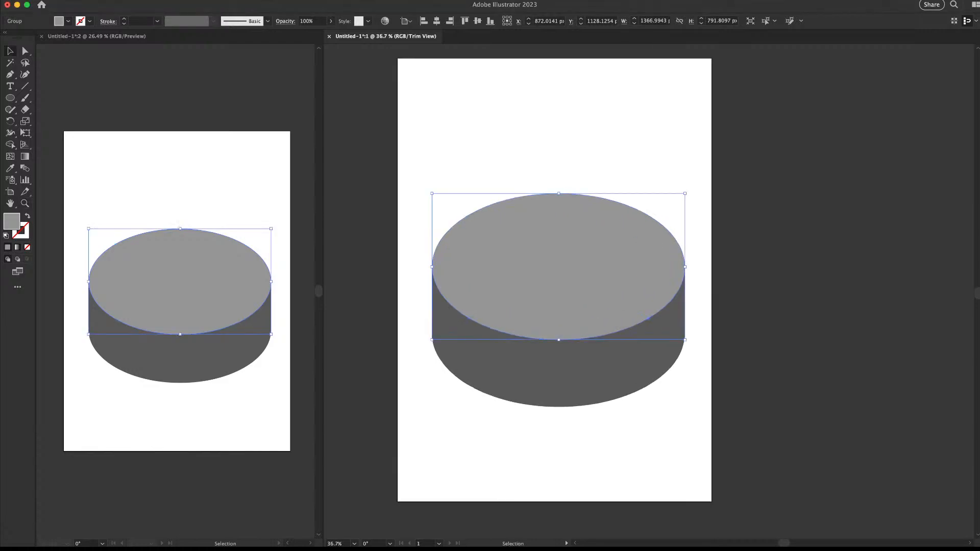
{"action": "left_click", "coordinate": [730, 166]}
{"action": "left_click_drag", "start_coordinate": [730, 166], "coordinate": [556, 326]}
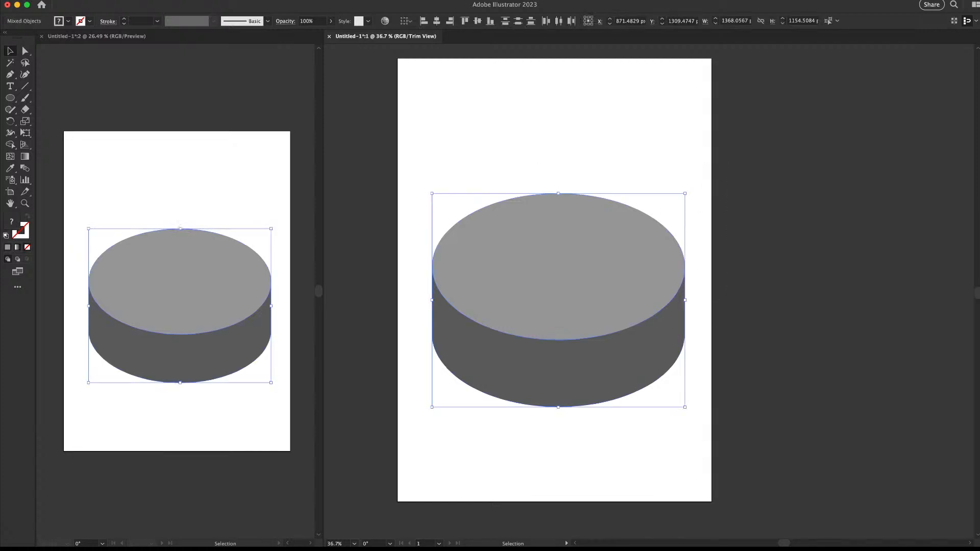
{"action": "key", "text": "super+2"}
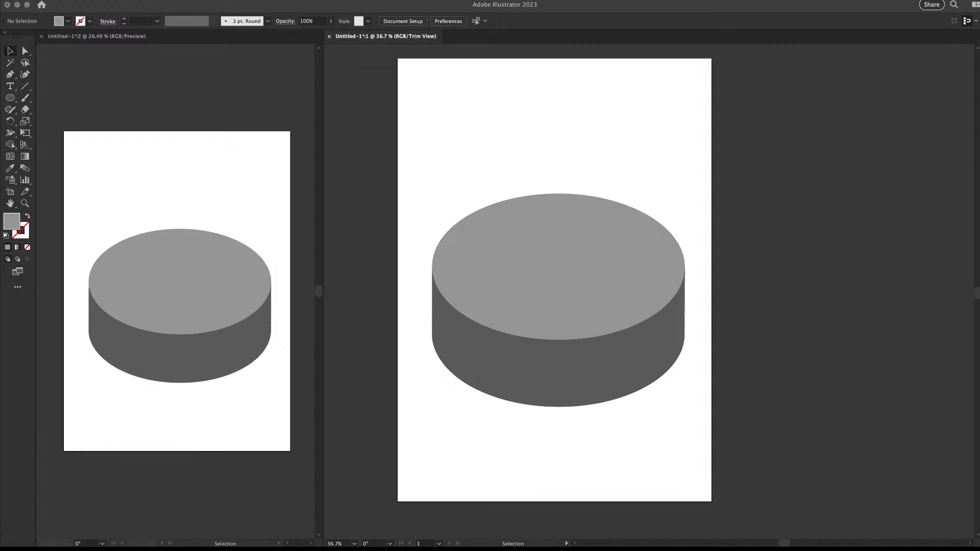
{"action": "left_click_drag", "start_coordinate": [532, 163], "coordinate": [553, 207]}
Give the top ellipse a freeform gradient and nudge its centre point slightly right
{"action": "key", "text": "period"}
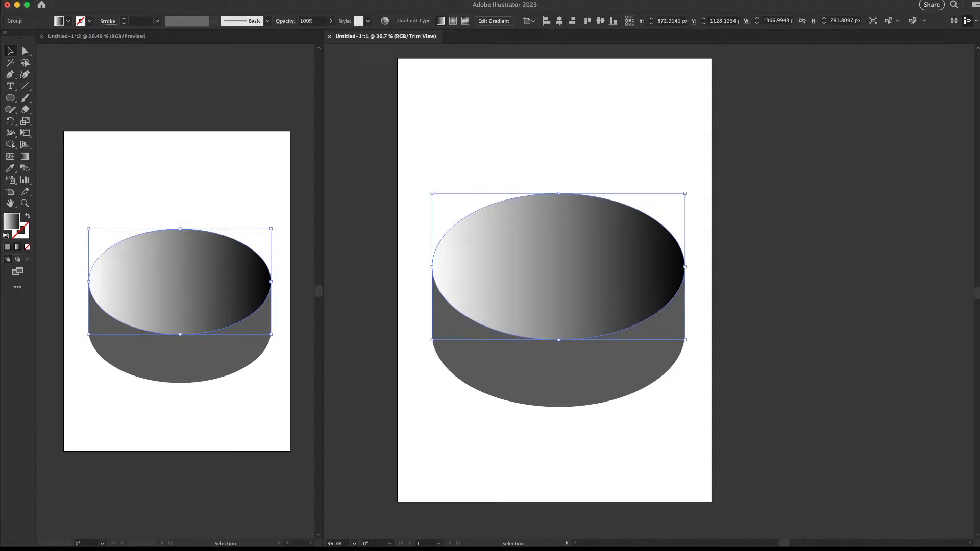
{"action": "left_click", "coordinate": [465, 21]}
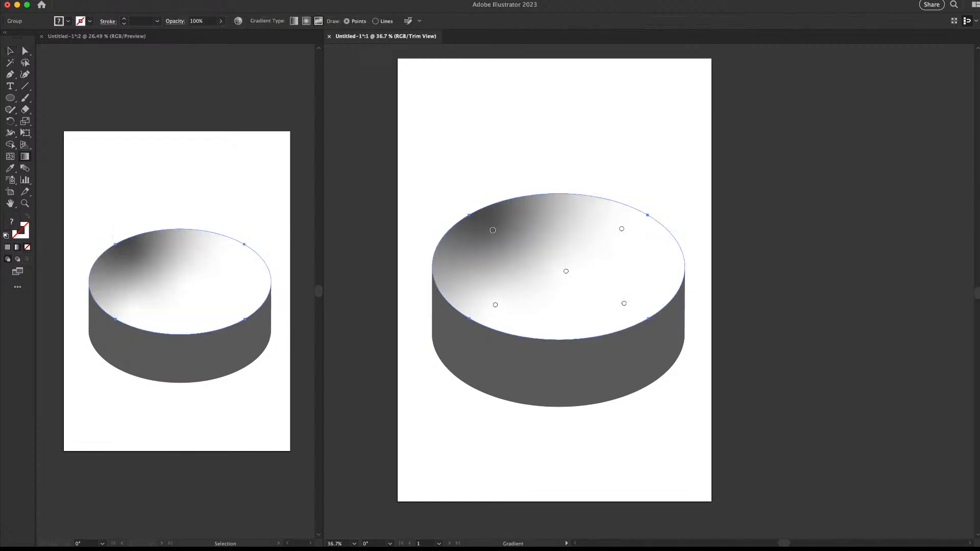
{"action": "left_click", "coordinate": [566, 271]}
{"action": "left_click_drag", "start_coordinate": [566, 271], "coordinate": [586, 275]}
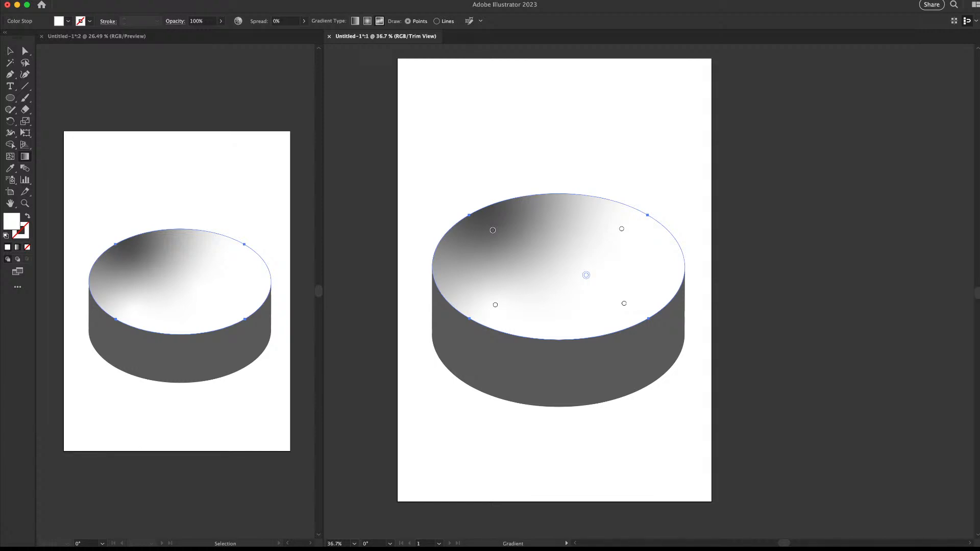
{"action": "left_click", "coordinate": [621, 229]}
{"action": "key", "text": "Escape"}
{"action": "double_click", "coordinate": [12, 222]}
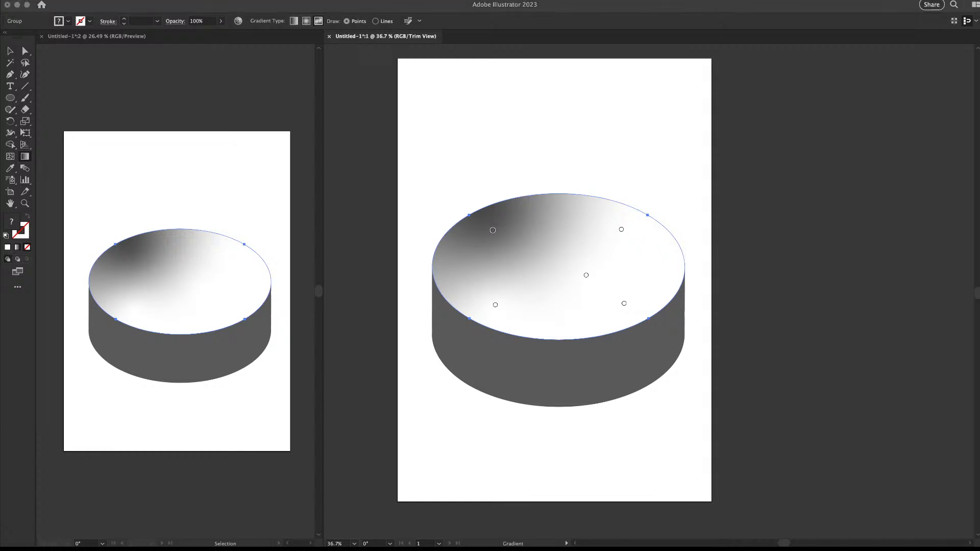
{"action": "key", "text": "v"}
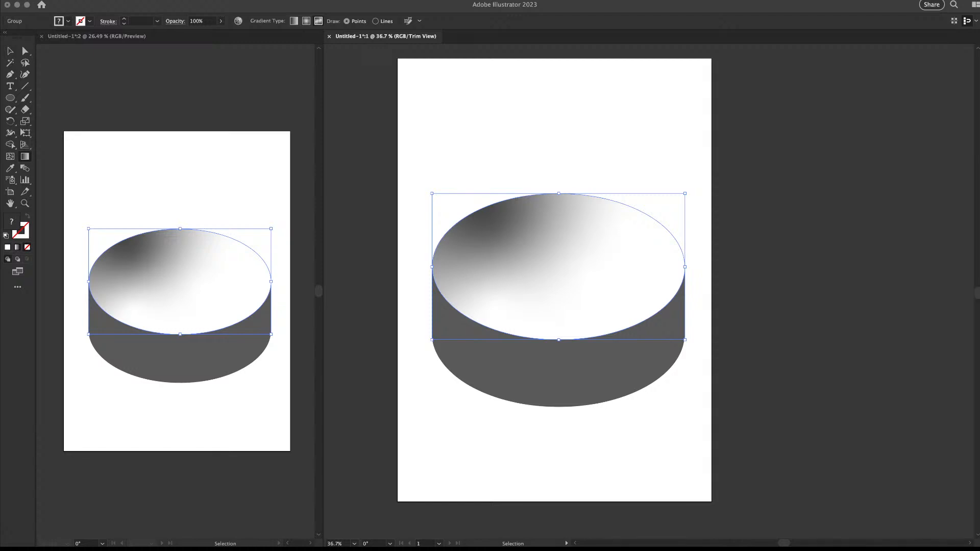
{"action": "key", "text": "g"}
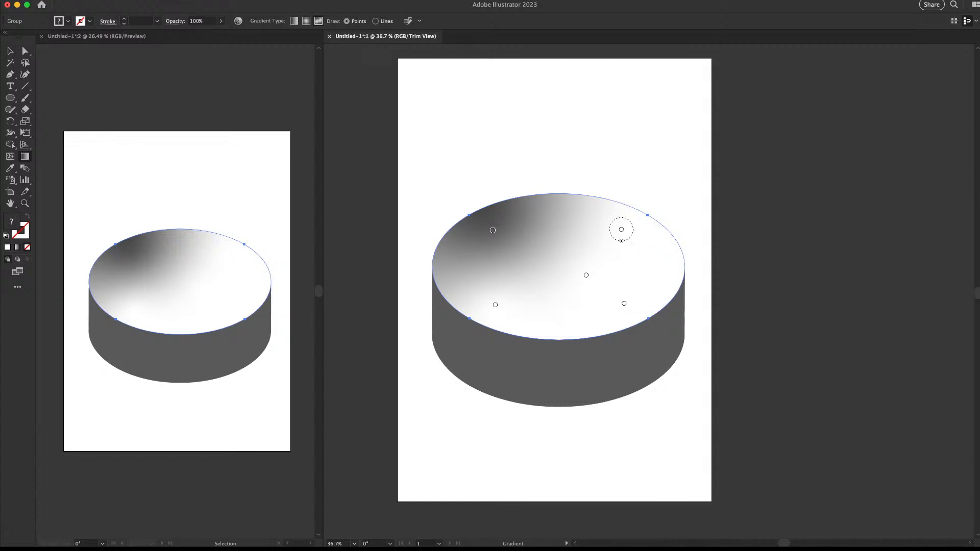
Colour the gradient points upper-right blue, upper-left red, lower-left yellow and centre teal
{"action": "left_click", "coordinate": [621, 229]}
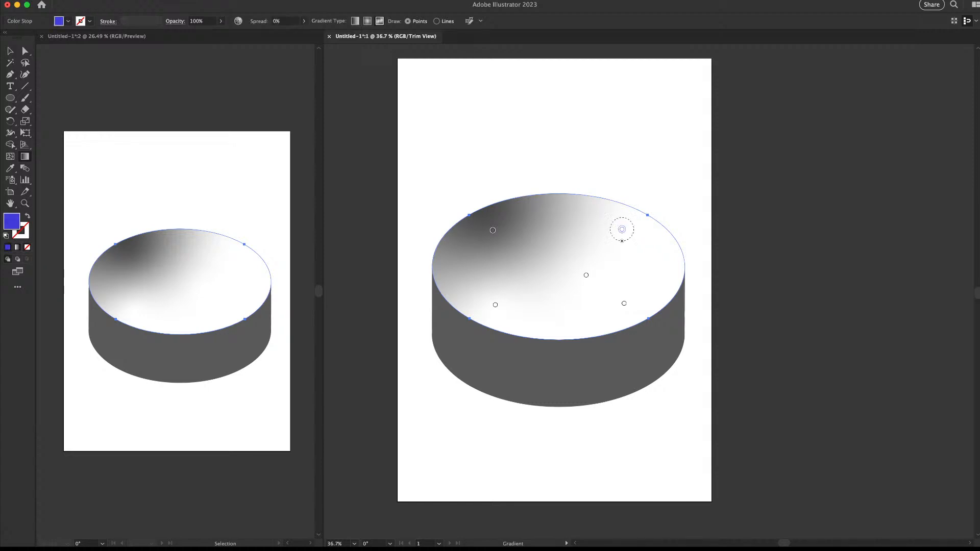
{"action": "key", "text": "v"}
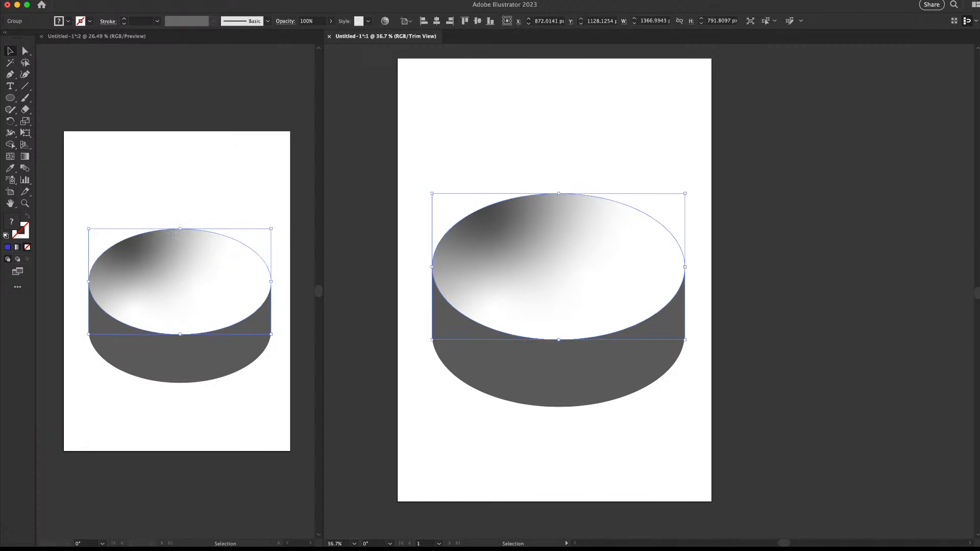
{"action": "key", "text": "g"}
{"action": "left_click", "coordinate": [621, 230]}
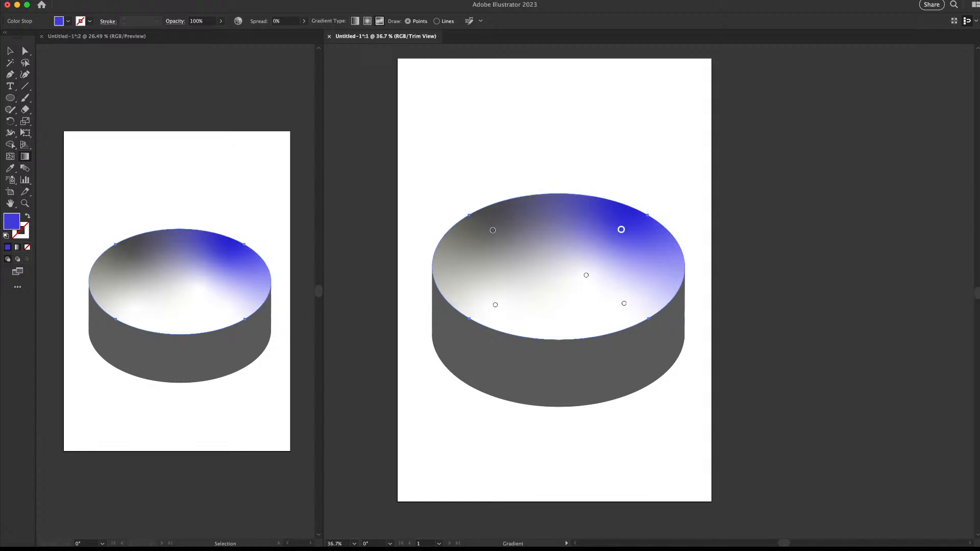
{"action": "left_click", "coordinate": [492, 230]}
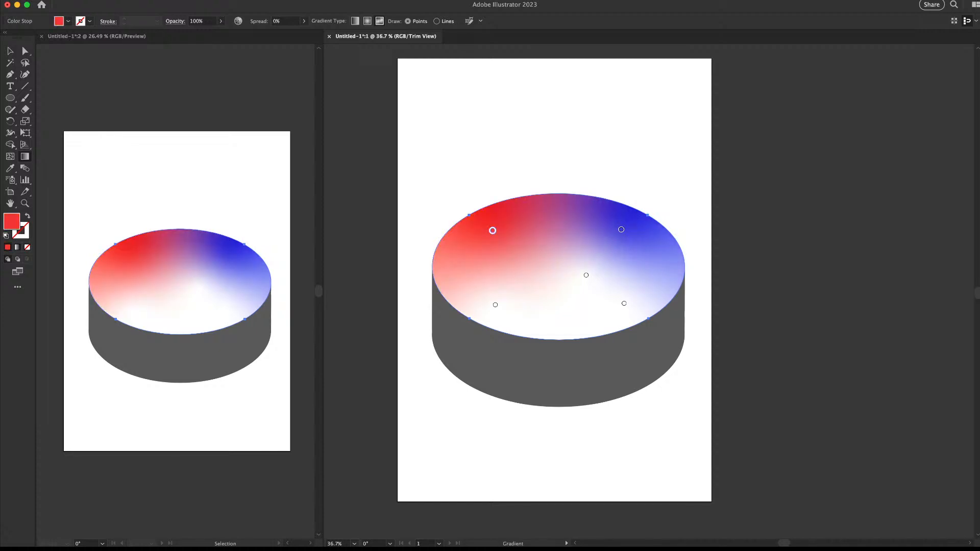
{"action": "left_click", "coordinate": [495, 305]}
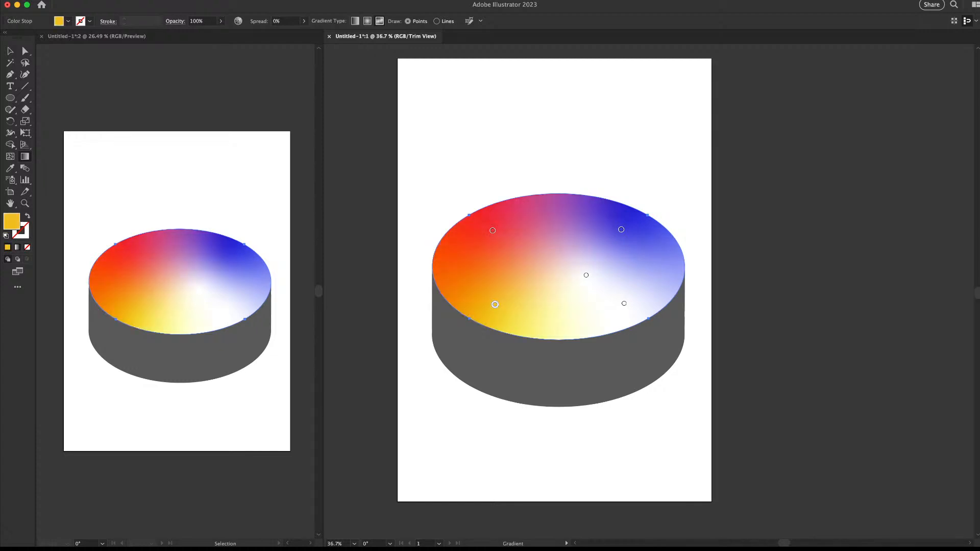
{"action": "left_click", "coordinate": [586, 275]}
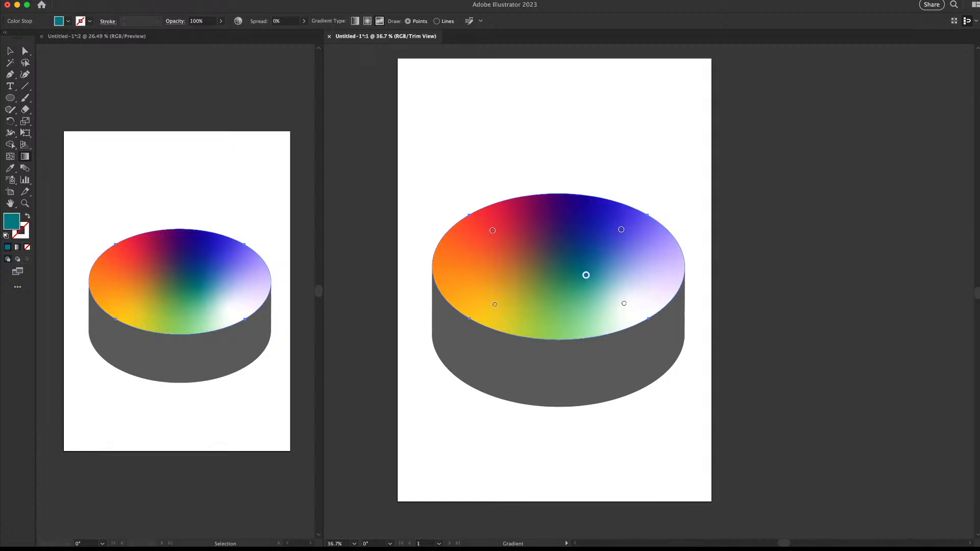
{"action": "left_click", "coordinate": [623, 304]}
{"action": "key", "text": "v"}
{"action": "key", "text": "super+shift+a"}
Eyedropper the top's multicolour gradient onto the cylinder's grey side, then zoom out
{"action": "key", "text": "z"}
{"action": "mouse_move", "coordinate": [526, 228]}
{"action": "left_mouse_down"}
{"action": "mouse_move", "coordinate": [449, 227]}
{"action": "mouse_move", "coordinate": [527, 227]}
{"action": "left_mouse_up"}
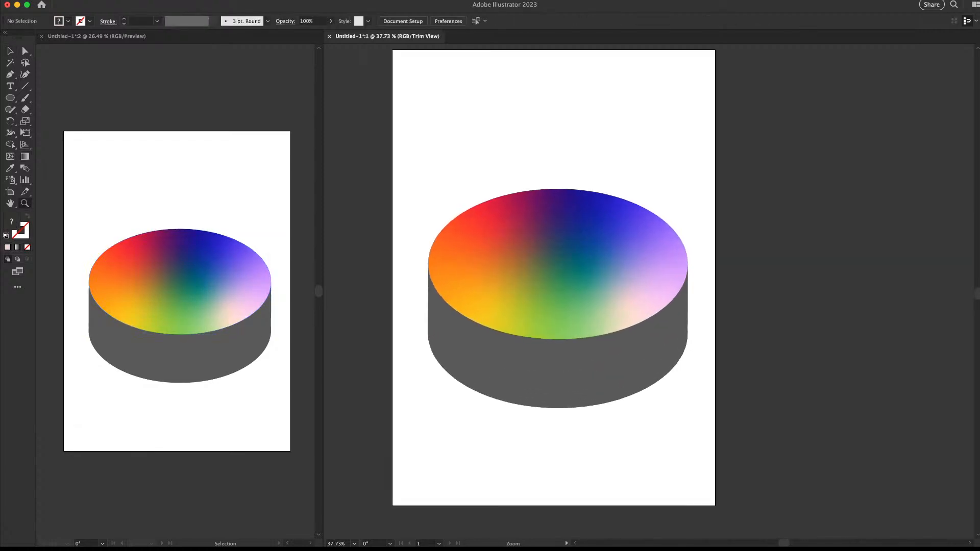
{"action": "key", "text": "v"}
{"action": "left_click", "coordinate": [594, 375]}
{"action": "key", "text": "i"}
{"action": "left_click", "coordinate": [578, 286]}
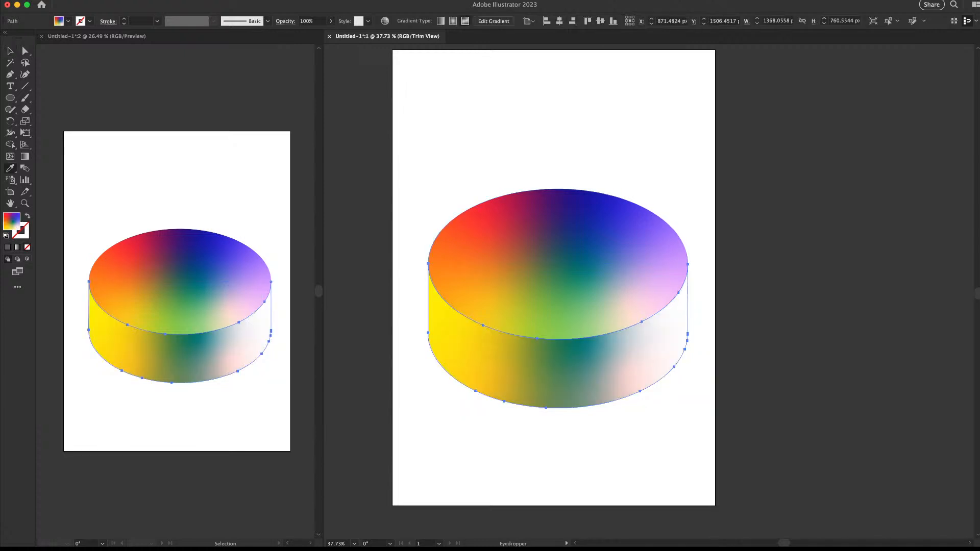
{"action": "key", "text": "v"}
{"action": "left_click", "coordinate": [668, 207]}
{"action": "key", "text": "z"}
{"action": "mouse_move", "coordinate": [669, 207]}
{"action": "left_mouse_down"}
{"action": "mouse_move", "coordinate": [599, 207]}
{"action": "mouse_move", "coordinate": [649, 207]}
{"action": "left_mouse_up"}
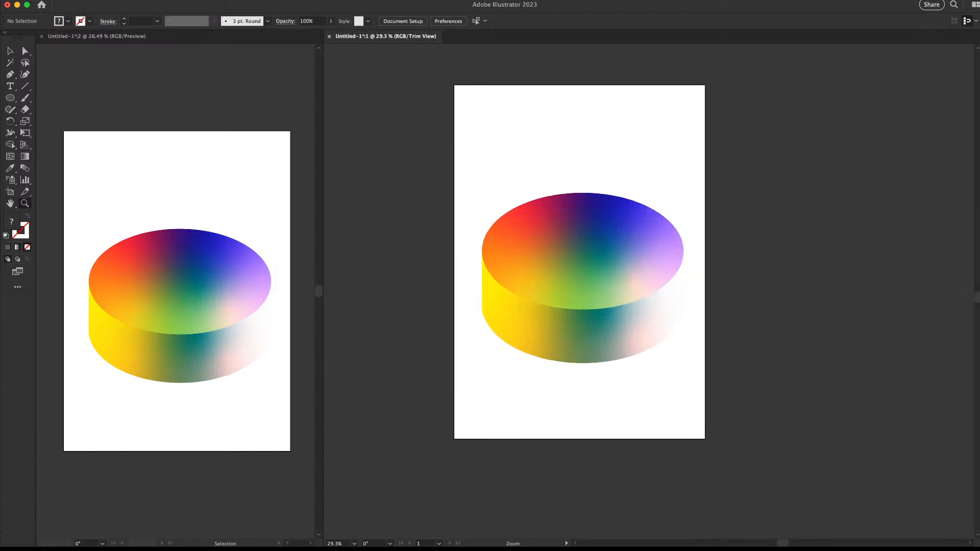
Select the whole cylinder, top and side, and move it lower on the artboard
{"action": "key", "text": "v"}
{"action": "left_click_drag", "start_coordinate": [717, 198], "coordinate": [608, 327]}
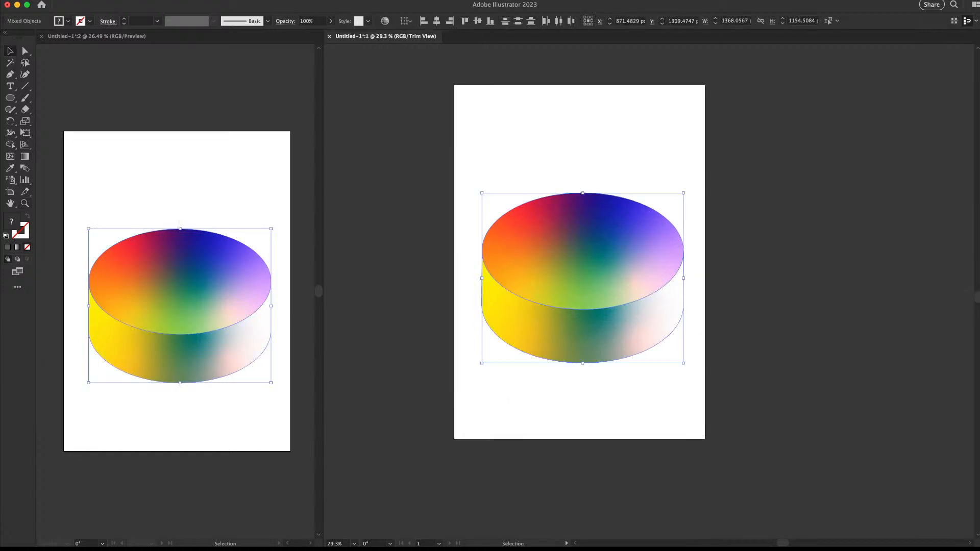
{"action": "left_click_drag", "start_coordinate": [612, 225], "coordinate": [612, 271]}
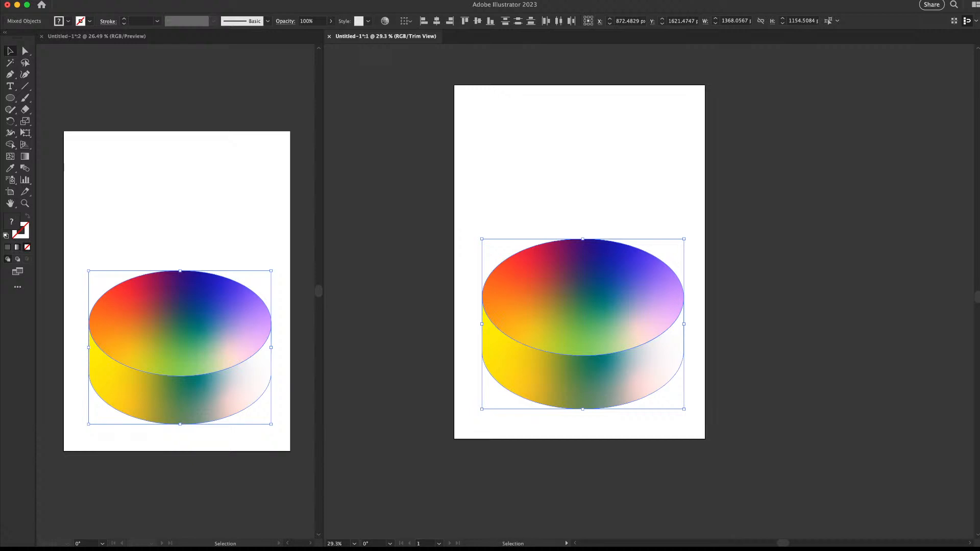
{"action": "key", "text": "z"}
{"action": "mouse_move", "coordinate": [597, 289]}
{"action": "left_mouse_down"}
{"action": "mouse_move", "coordinate": [610, 289]}
{"action": "mouse_move", "coordinate": [597, 299]}
{"action": "left_mouse_up"}
{"action": "key", "text": "v"}
Place a copy of the cylinder directly above and mirror it
{"action": "left_click_drag", "start_coordinate": [629, 368], "coordinate": [628, 275]}
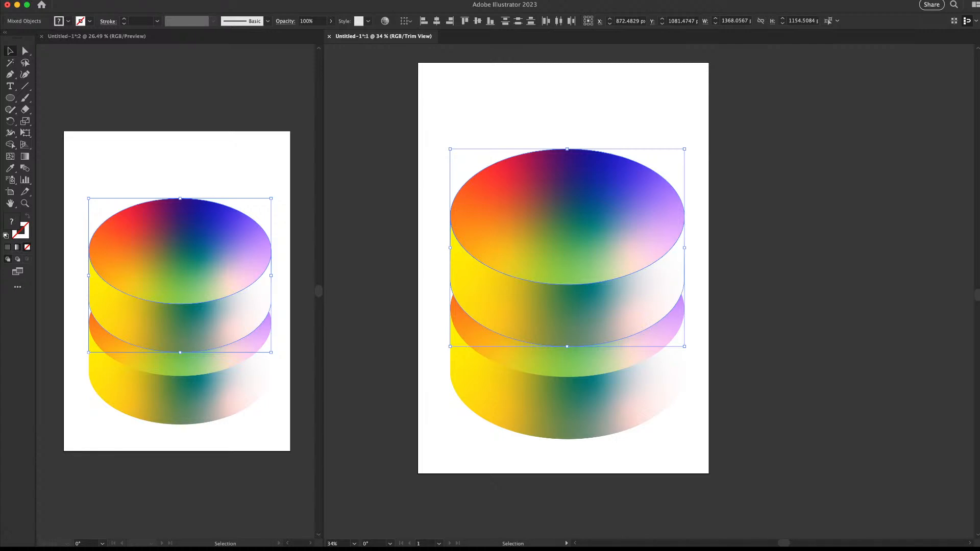
{"action": "key", "text": "Return"}
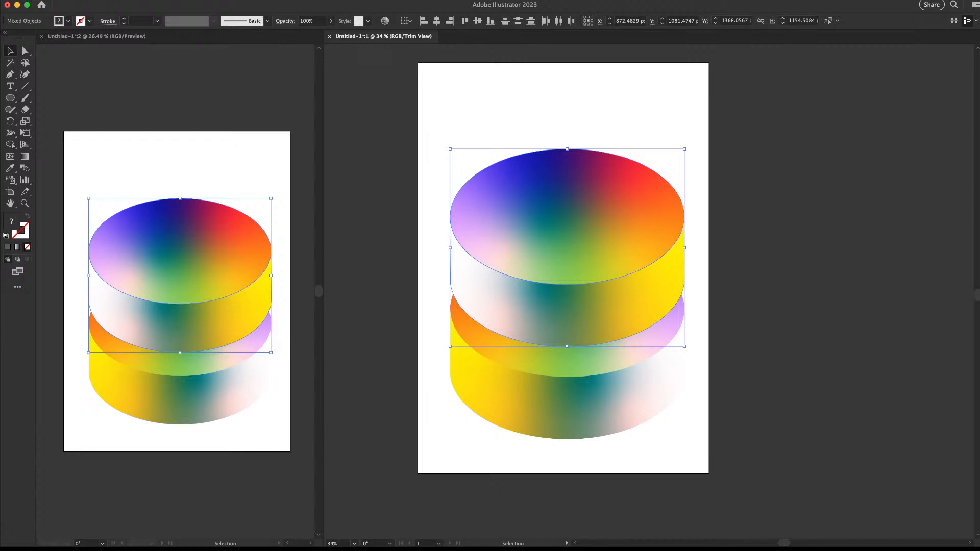
{"action": "key", "text": "super+shift+a"}
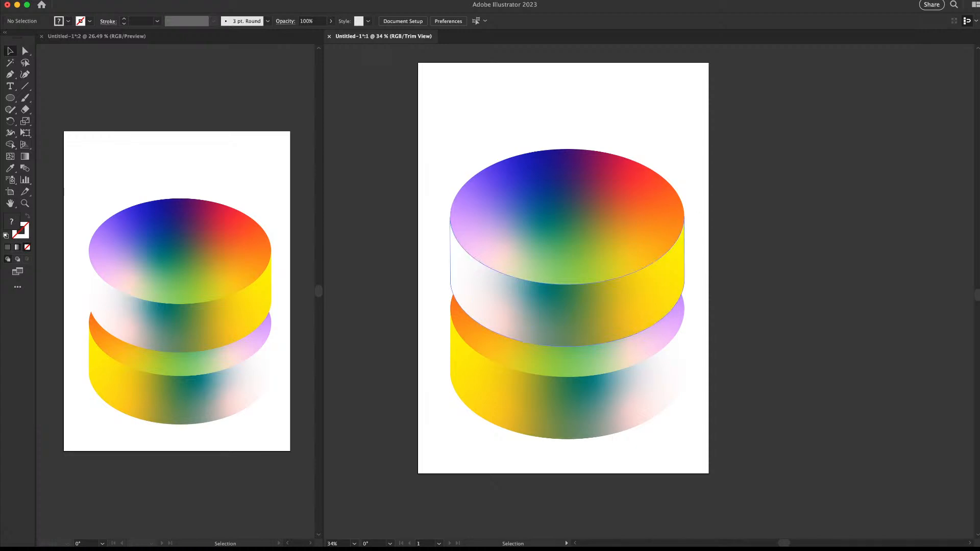
Select the upper cylinder's top and side and copy it straight above again
{"action": "left_click_drag", "start_coordinate": [739, 166], "coordinate": [646, 219]}
{"action": "key", "text": "super+shift+a"}
{"action": "left_click", "coordinate": [612, 229]}
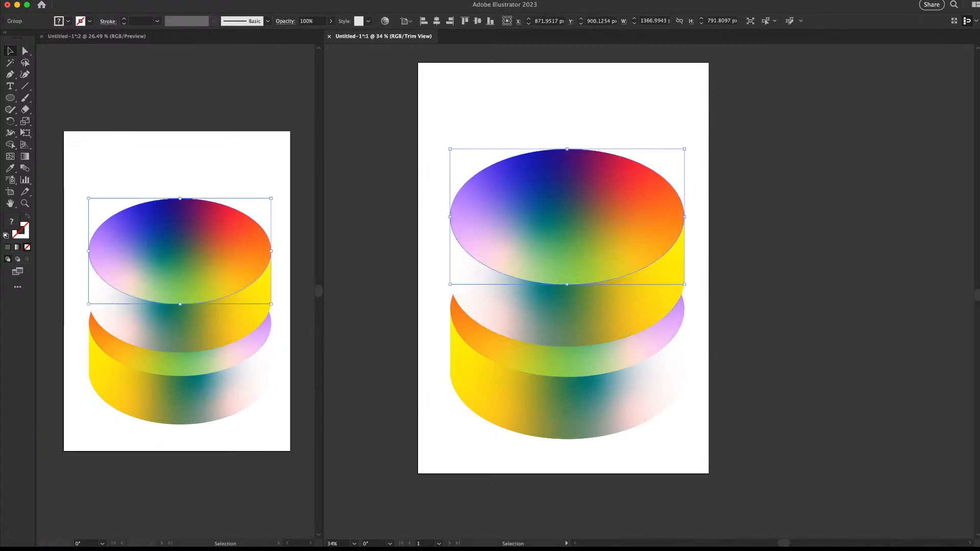
{"action": "left_click", "coordinate": [617, 307], "text": "shift"}
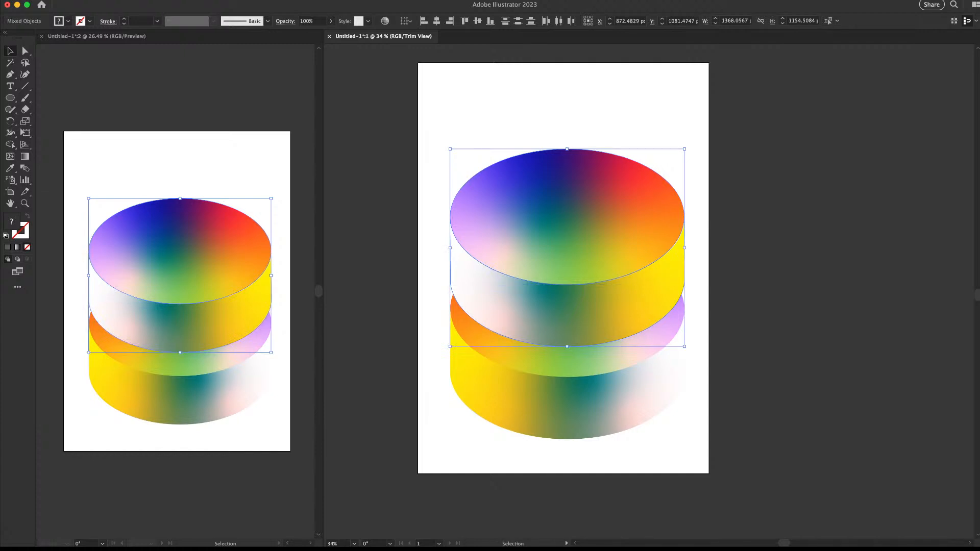
{"action": "left_click_drag", "start_coordinate": [567, 346], "coordinate": [567, 268]}
Reflect the new top cylinder so red sits left and blue right
{"action": "key", "text": "ctrl+a"}
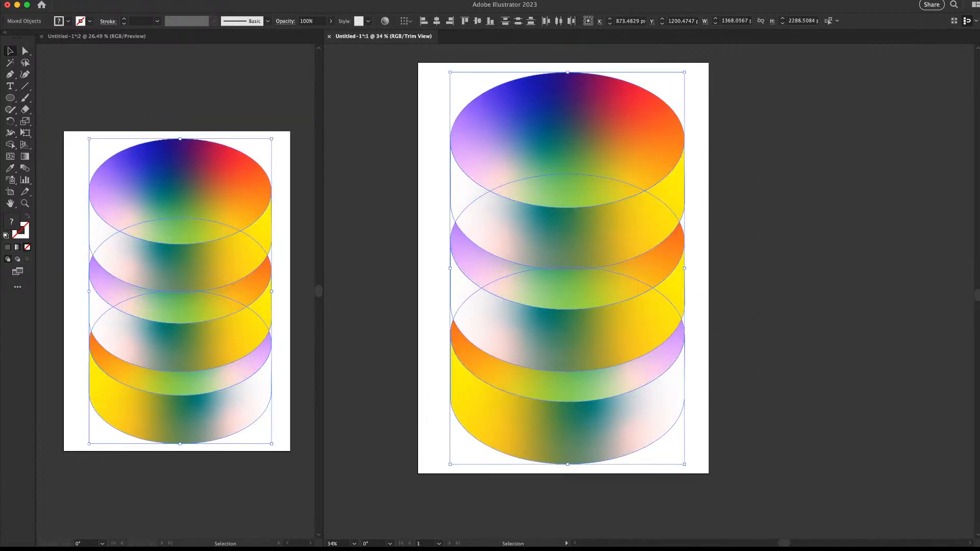
{"action": "key", "text": "ctrl+shift+a"}
{"action": "left_click_drag", "start_coordinate": [588, 166], "coordinate": [516, 189]}
{"action": "key", "text": "ctrl+z"}
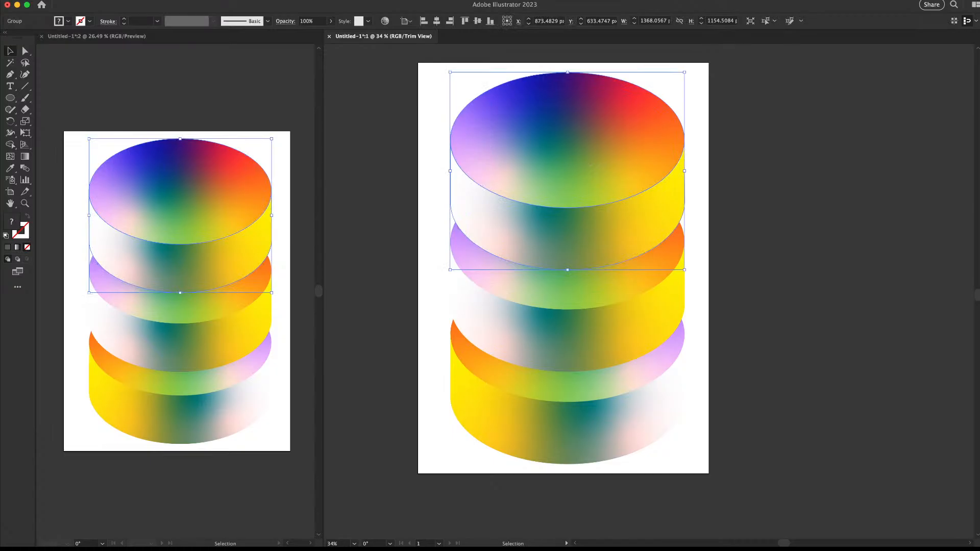
{"action": "key", "text": "Return"}
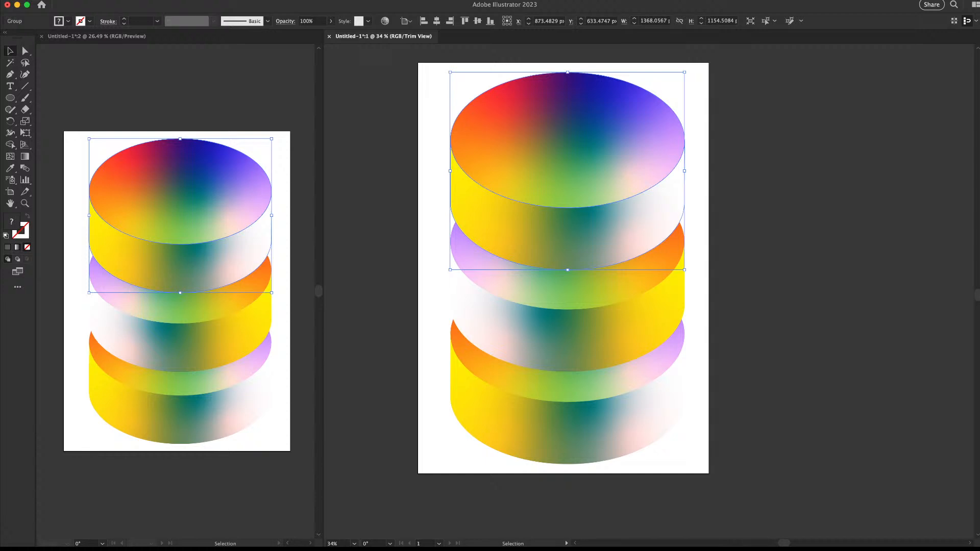
{"action": "key", "text": "super+shift+a"}
Zoom out to view and check the whole three-cylinder stack
{"action": "key", "text": "z"}
{"action": "left_click_drag", "start_coordinate": [650, 246], "coordinate": [629, 257]}
{"action": "key", "text": "v"}
{"action": "left_click_drag", "start_coordinate": [357, 118], "coordinate": [735, 493]}
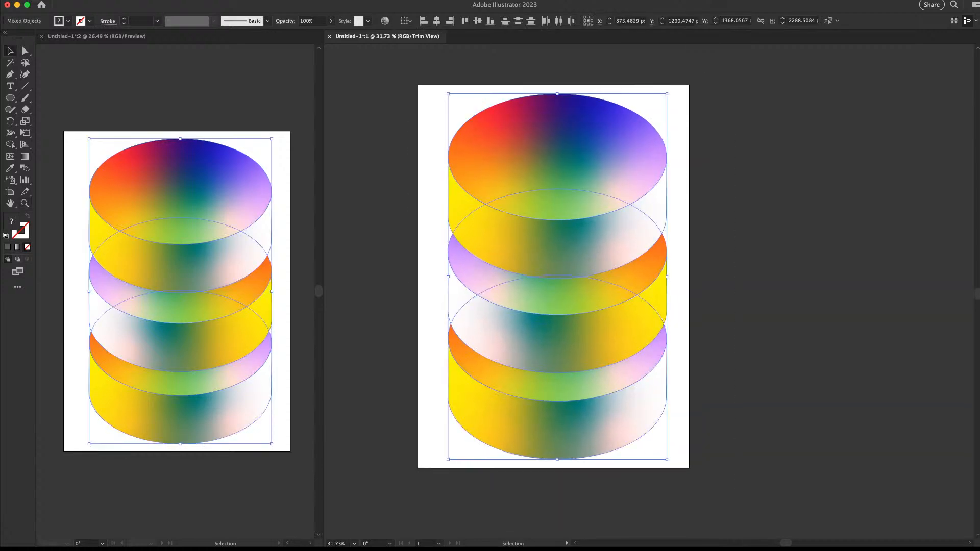
{"action": "key", "text": "super+shift+a"}
Draw an artboard-sized rectangle, send it to the back, and fill it navy
{"action": "key", "text": "m"}
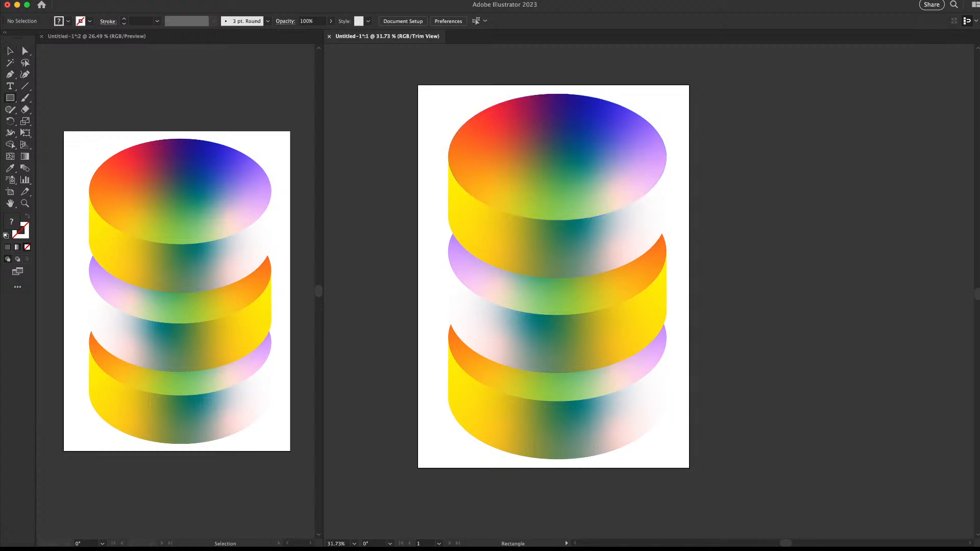
{"action": "left_click_drag", "start_coordinate": [418, 85], "coordinate": [690, 468]}
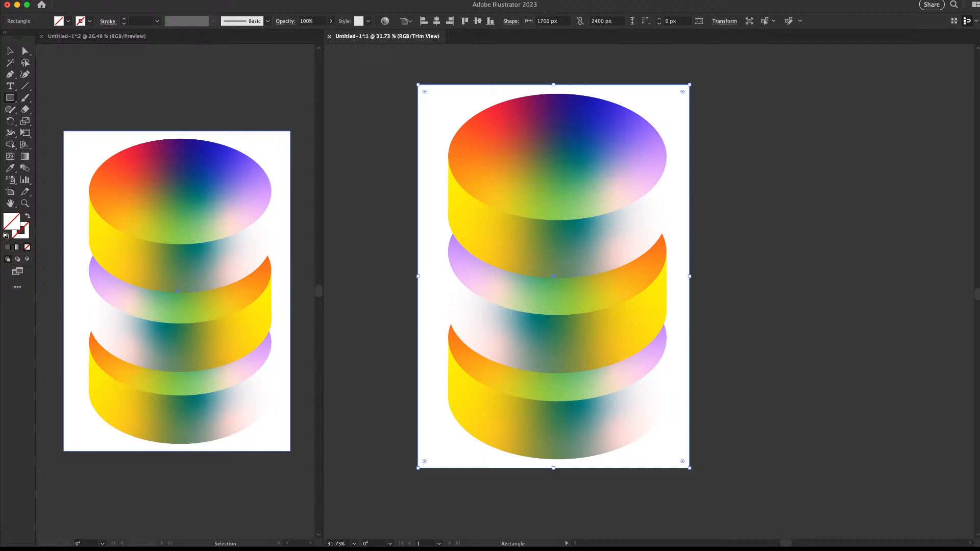
{"action": "key", "text": "super+shift+["}
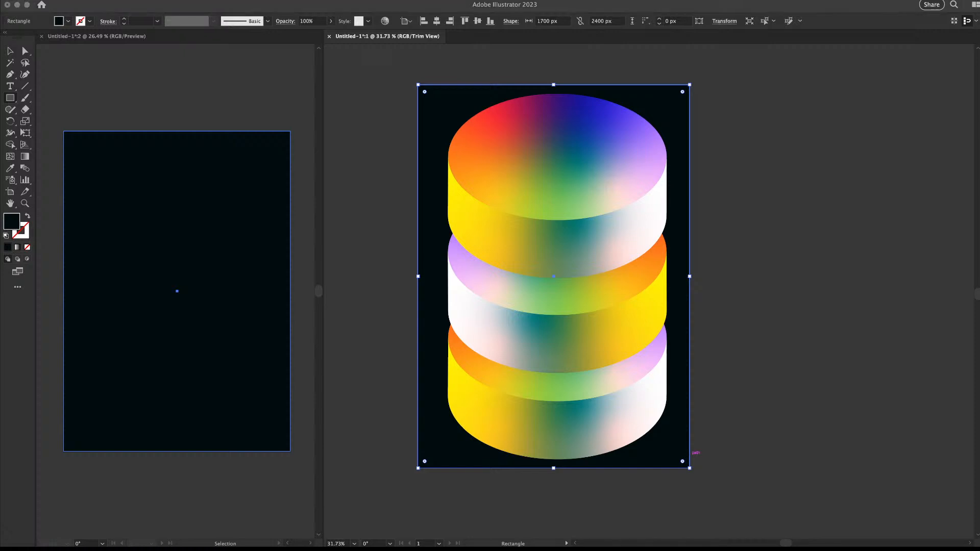
{"action": "key", "text": "v"}
{"action": "key", "text": "super+shift+a"}
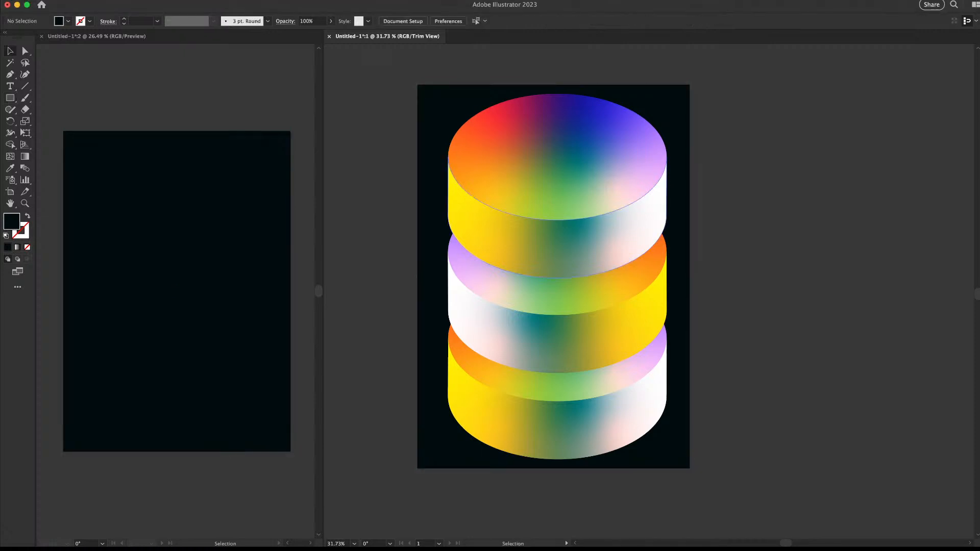
{"action": "left_click", "coordinate": [678, 428]}
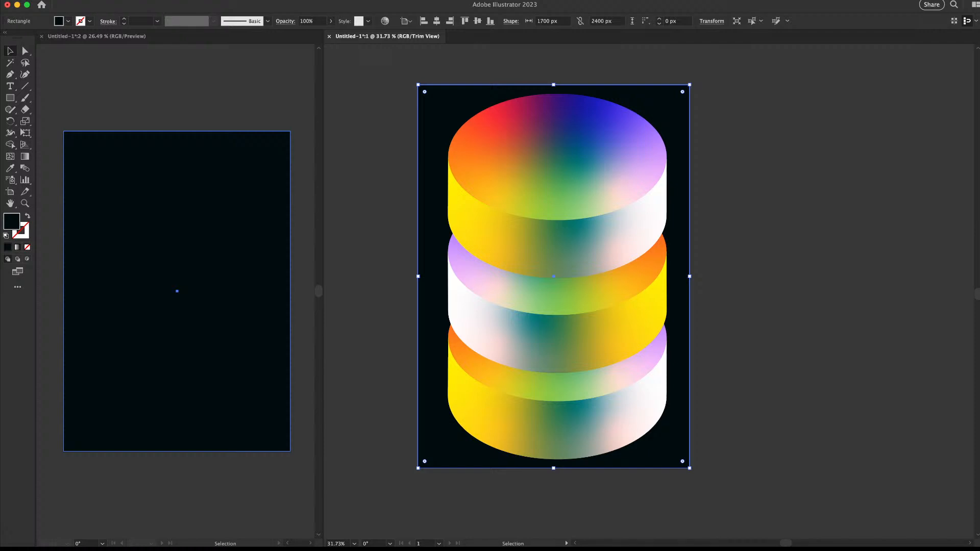
{"action": "key", "text": "super+shift+a"}
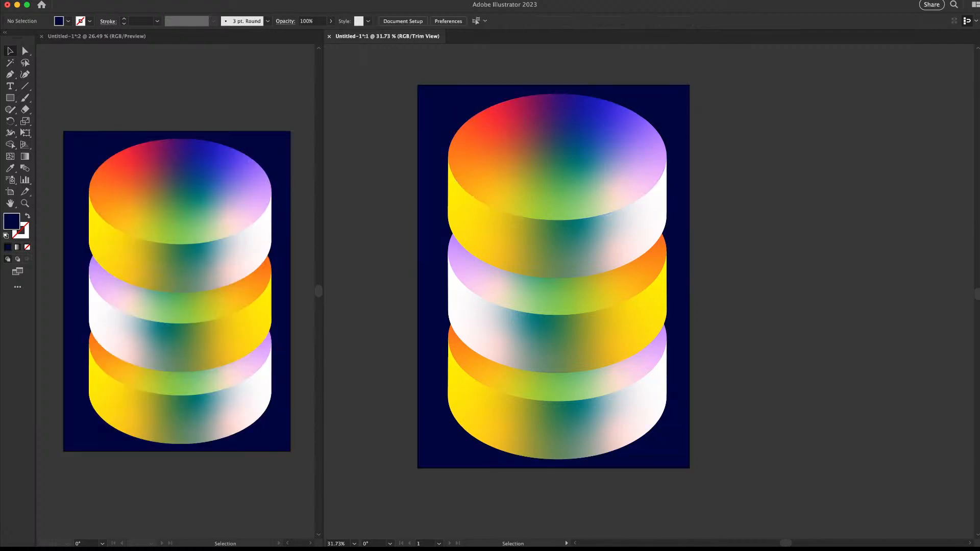
Select the cylinders without the background and scale the stack down toward the centre
{"action": "left_click_drag", "start_coordinate": [744, 102], "coordinate": [440, 466]}
{"action": "left_click", "coordinate": [434, 445], "text": "shift"}
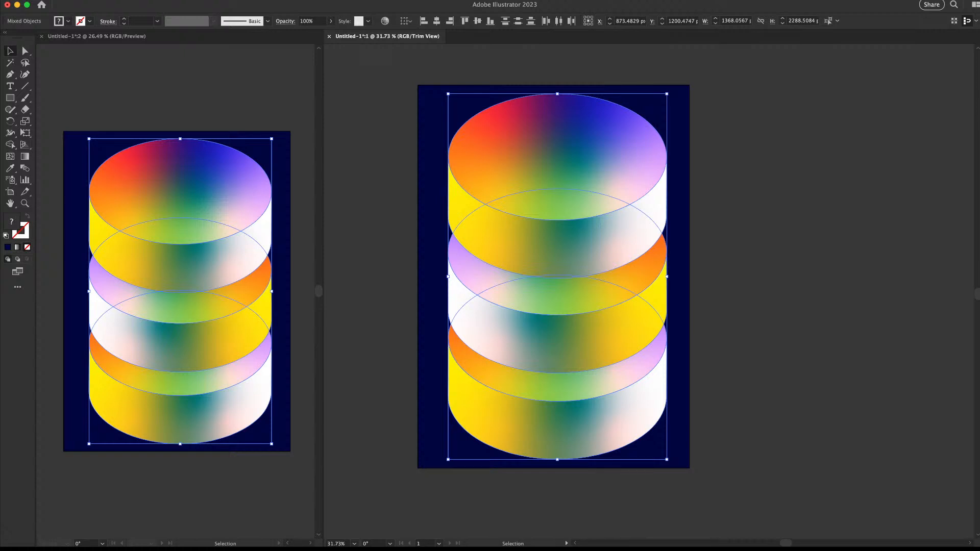
{"action": "key", "text": "super+shift+a"}
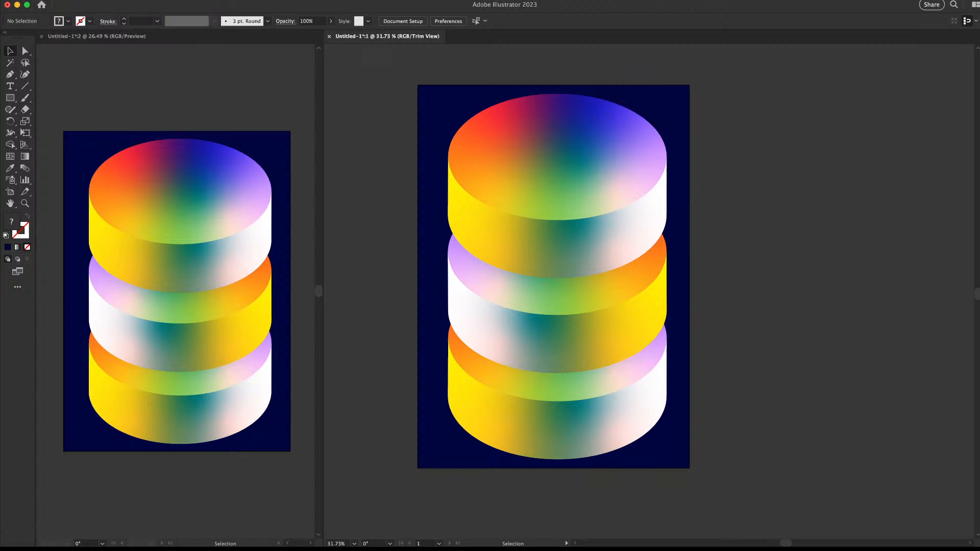
{"action": "left_click_drag", "start_coordinate": [767, 114], "coordinate": [560, 364]}
{"action": "left_click_drag", "start_coordinate": [733, 104], "coordinate": [640, 108]}
{"action": "key", "text": "super+shift+a"}
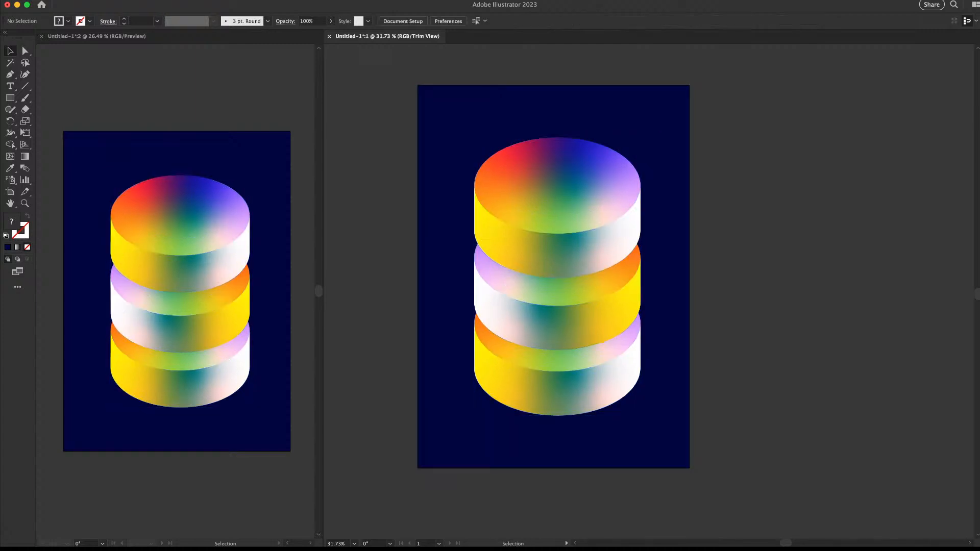
{"action": "scroll", "coordinate": [553, 276], "scroll_direction": "down", "scroll_amount": 3}
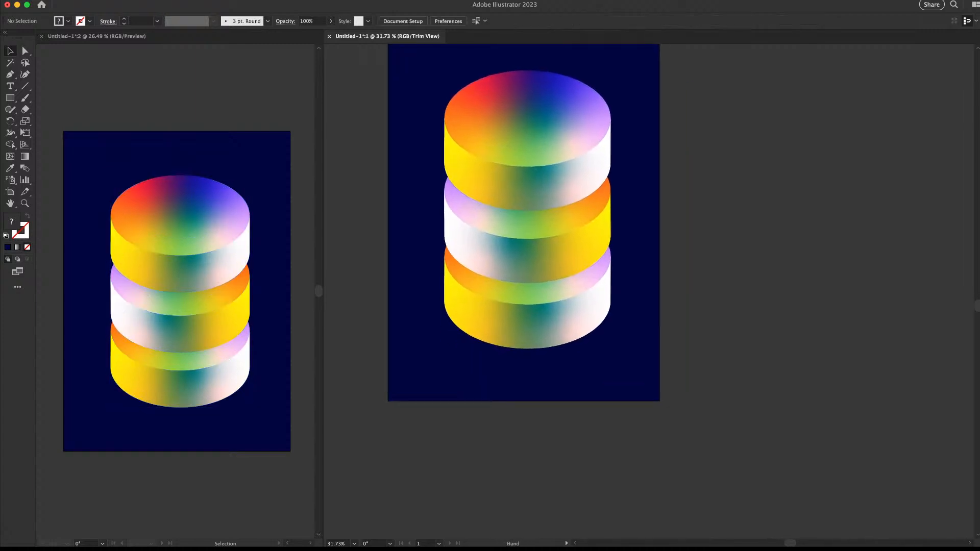
{"action": "scroll", "coordinate": [553, 277], "scroll_direction": "up", "scroll_amount": 2}
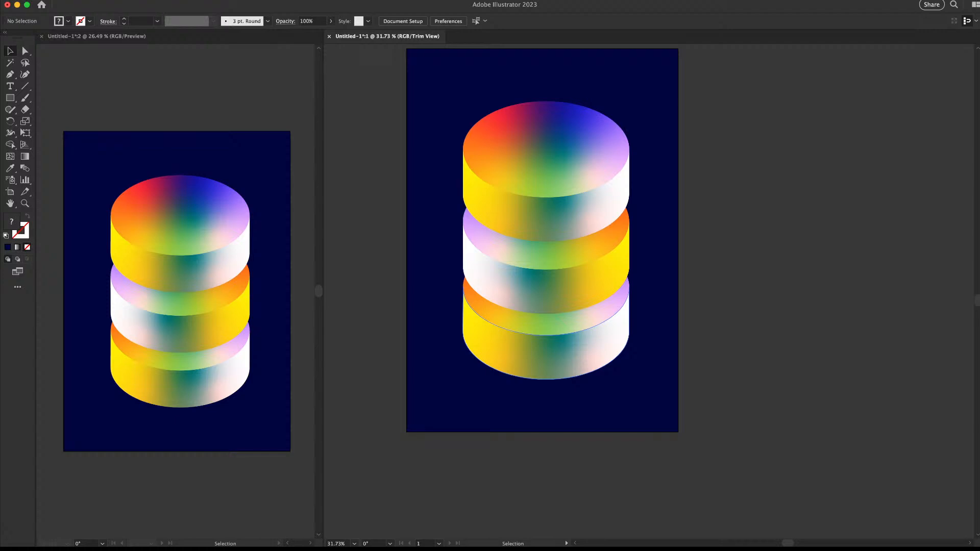
{"action": "left_click", "coordinate": [547, 291]}
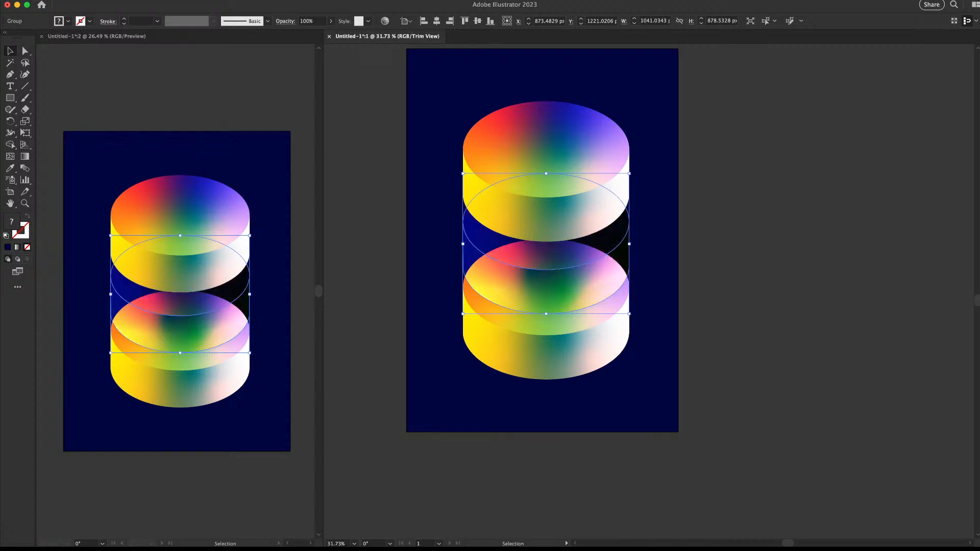
Cycle the middle cylinder's blending mode through Multiply and Screen, settling on Difference
{"action": "key", "text": "super+shift+a"}
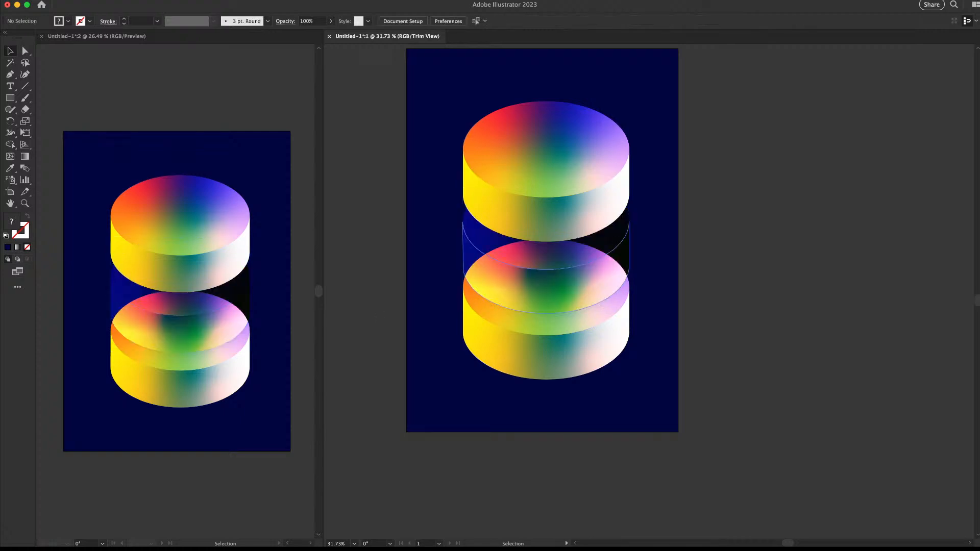
{"action": "left_click", "coordinate": [613, 245]}
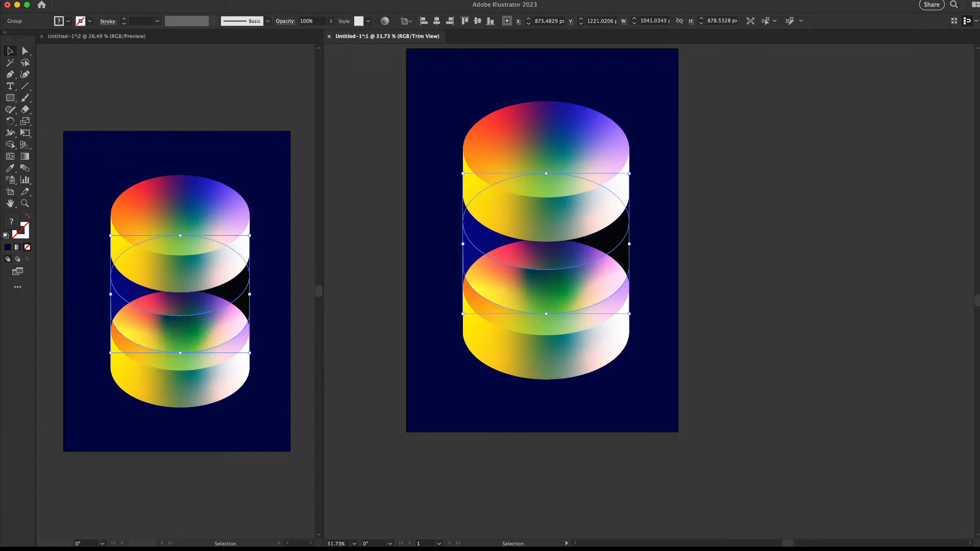
{"action": "key", "text": "super+z"}
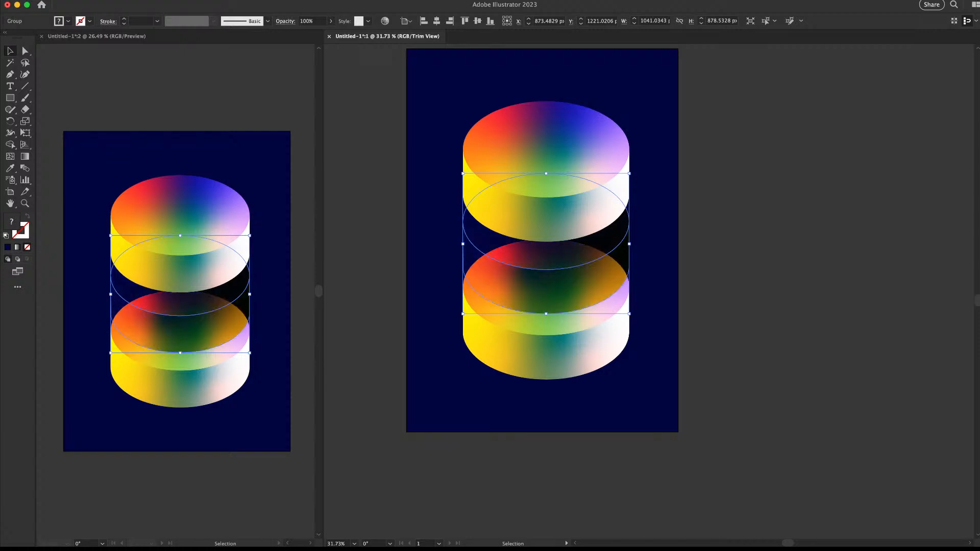
{"action": "key", "text": "Down"}
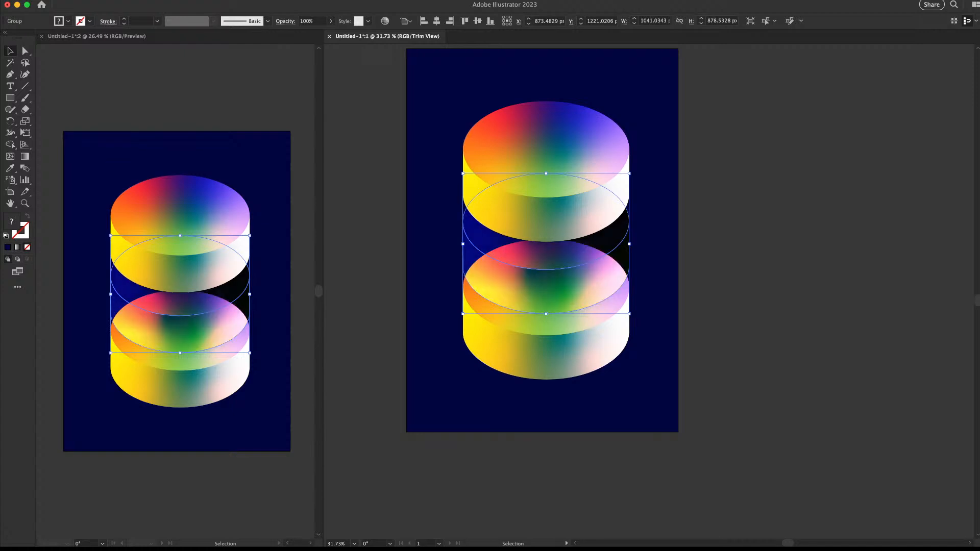
{"action": "key", "text": "Down"}
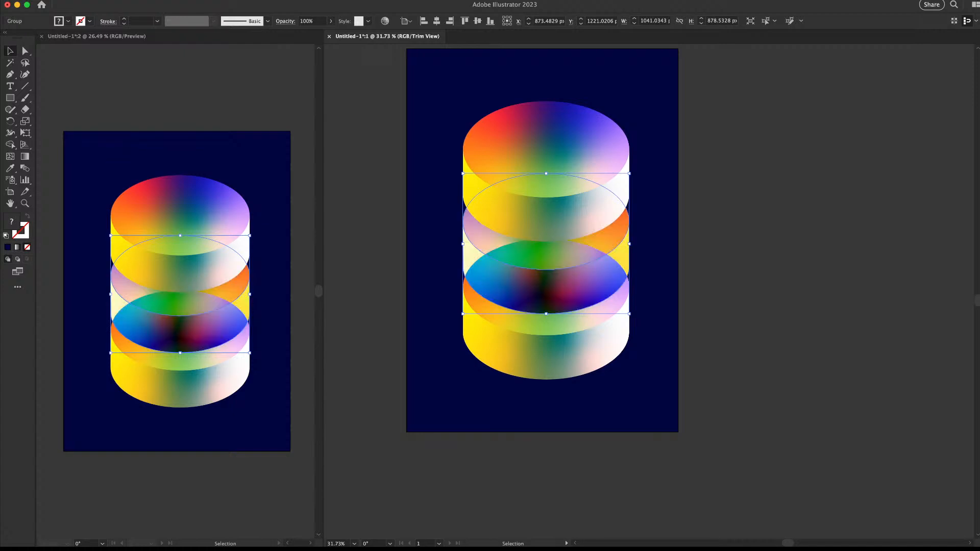
{"action": "left_click", "coordinate": [733, 199]}
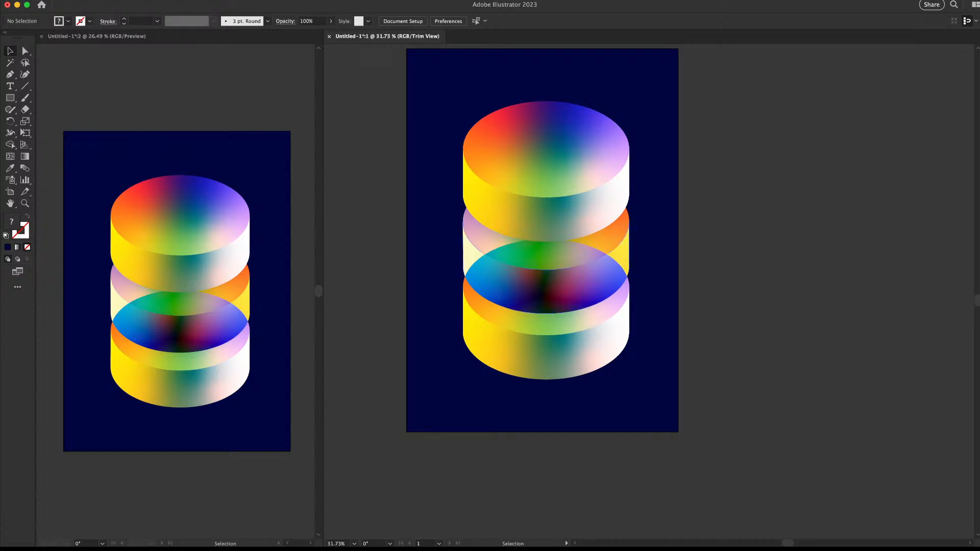
{"action": "left_click", "coordinate": [611, 181]}
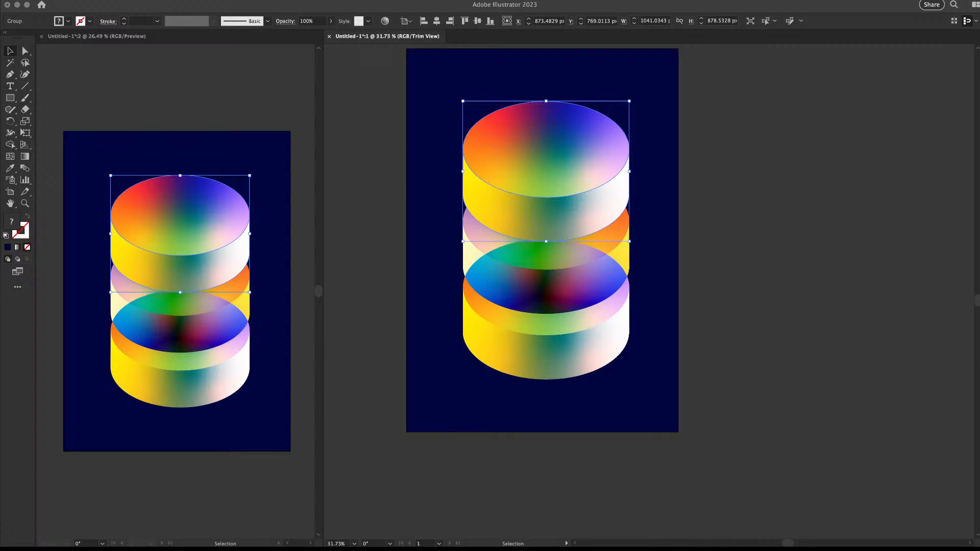
Select the top cylinder and give it a lightening blend mode
{"action": "key", "text": "super+shift+a"}
{"action": "key", "text": "z"}
{"action": "left_click", "coordinate": [533, 193]}
{"action": "key", "text": "v"}
{"action": "left_click", "coordinate": [623, 197]}
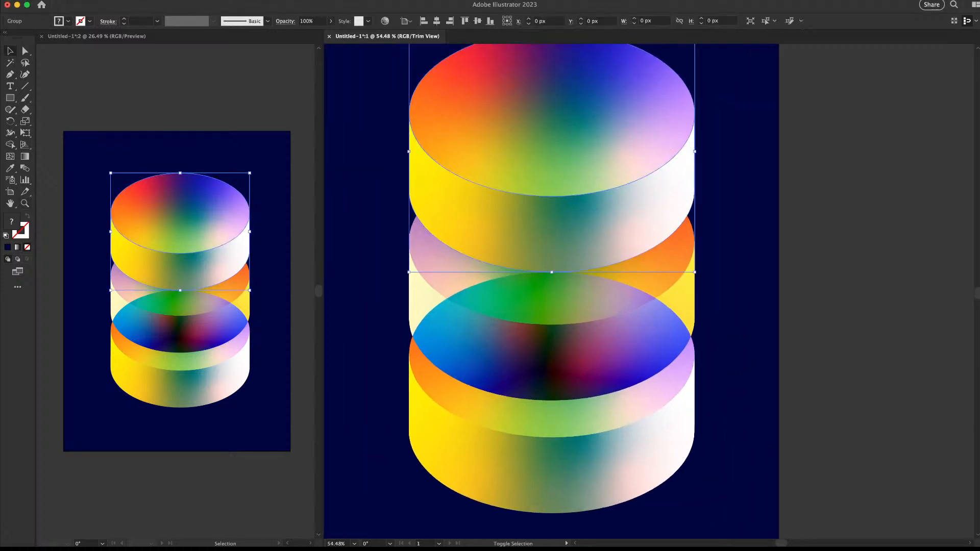
{"action": "key", "text": "z"}
{"action": "left_click_drag", "start_coordinate": [602, 340], "coordinate": [569, 340]}
{"action": "key", "text": "v"}
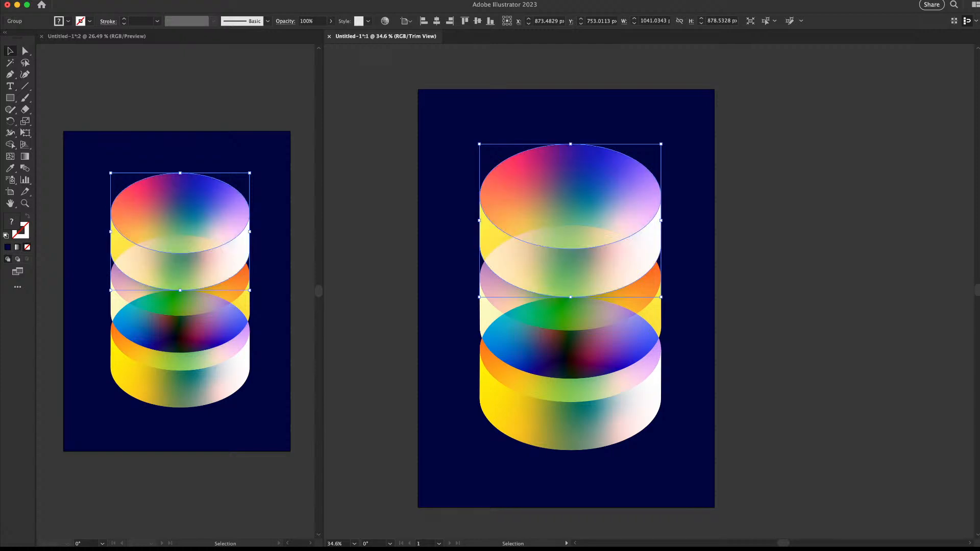
{"action": "key", "text": "super+shift+a"}
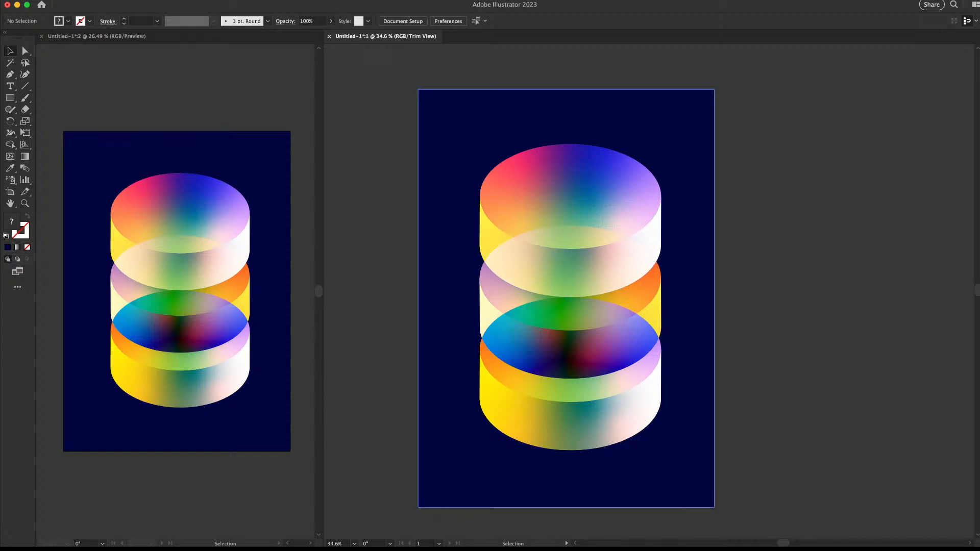
{"action": "left_click", "coordinate": [642, 235]}
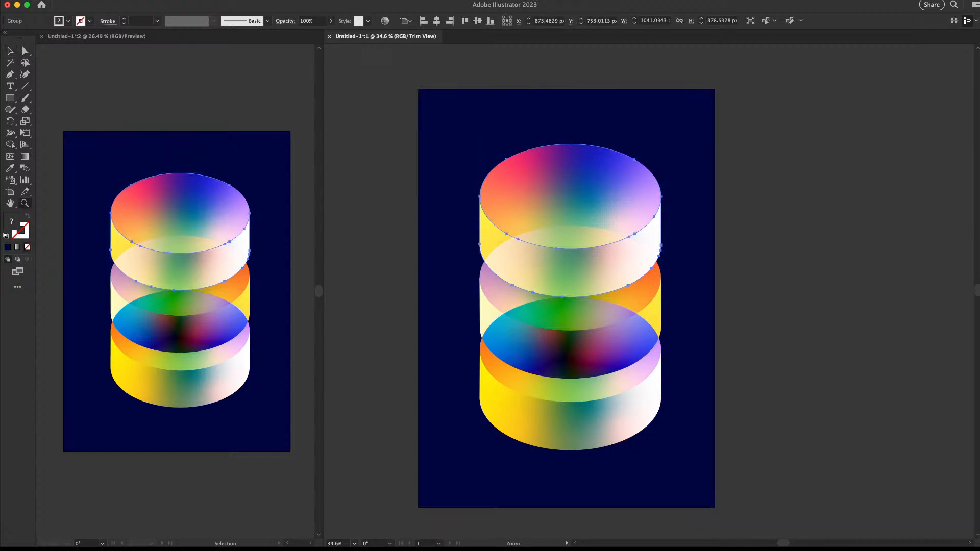
{"action": "left_click_drag", "start_coordinate": [642, 234], "coordinate": [610, 234]}
{"action": "key", "text": "super+shift+a"}
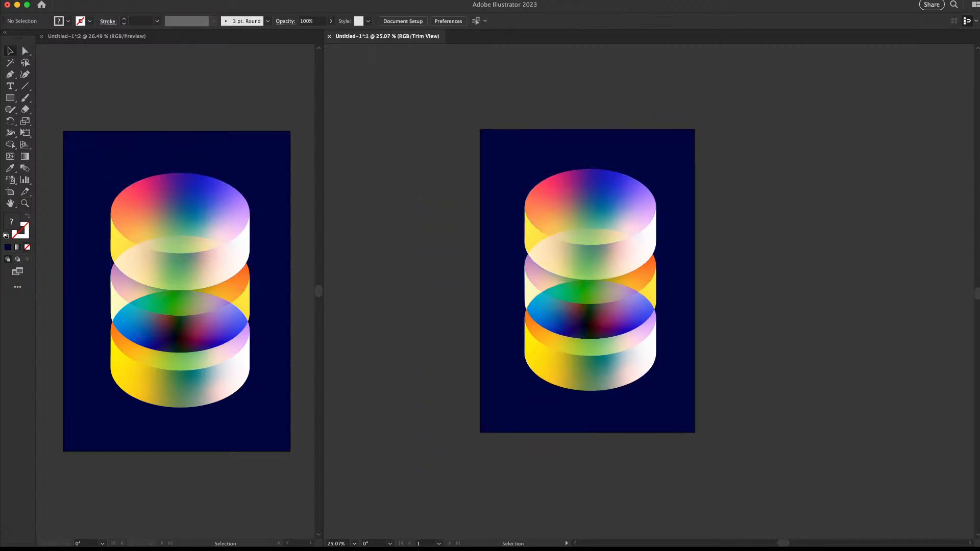
Switch the middle cylinder's blending from Difference to Screen
{"action": "left_click", "coordinate": [607, 289]}
{"action": "key", "text": "super+space"}
{"action": "left_click_drag", "start_coordinate": [589, 300], "coordinate": [638, 300]}
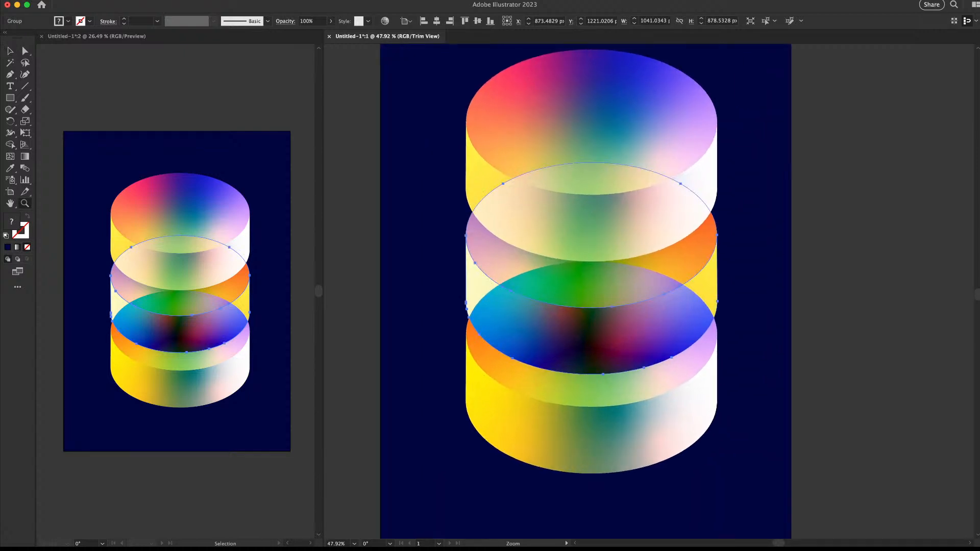
{"action": "key", "text": "super+z"}
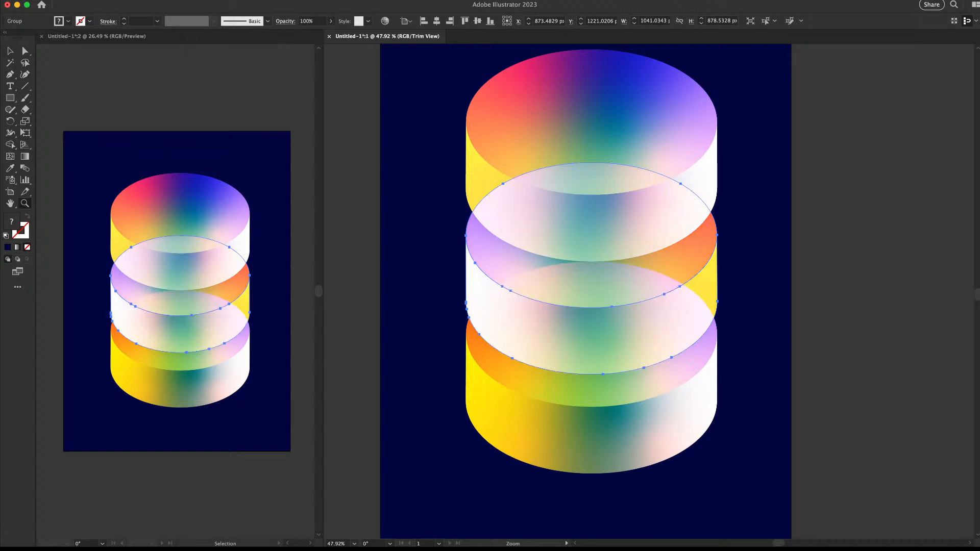
{"action": "left_click_drag", "start_coordinate": [449, 255], "coordinate": [723, 311]}
{"action": "left_click_drag", "start_coordinate": [524, 261], "coordinate": [459, 260]}
{"action": "left_click_drag", "start_coordinate": [664, 286], "coordinate": [484, 253]}
{"action": "key", "text": "super+shift+a"}
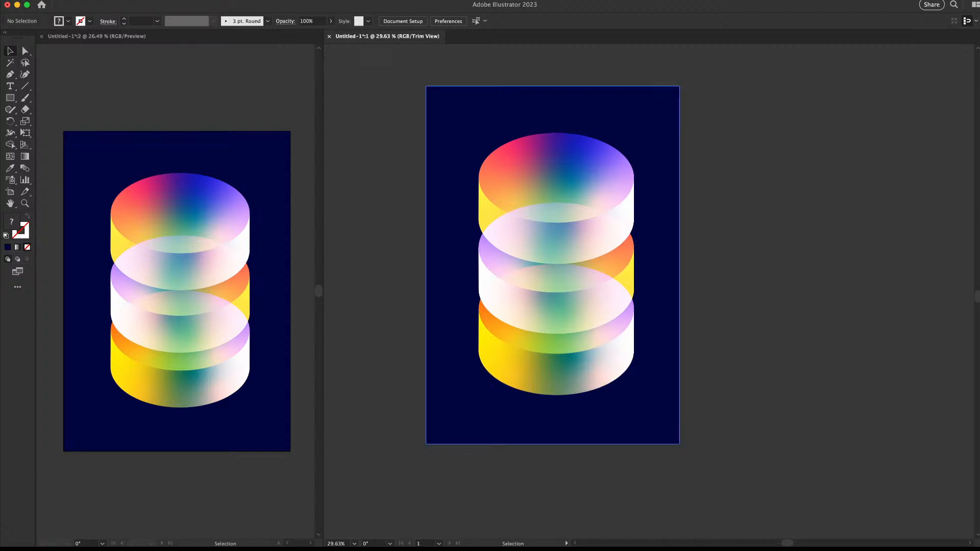
Slide the top and bottom rings right to stagger the pucks in a zigzag
{"action": "left_click_drag", "start_coordinate": [582, 233], "coordinate": [610, 232]}
{"action": "left_click", "coordinate": [593, 289], "text": "shift"}
{"action": "mouse_move", "coordinate": [594, 289]}
{"action": "left_mouse_down"}
{"action": "mouse_move", "coordinate": [563, 289]}
{"action": "mouse_move", "coordinate": [597, 290]}
{"action": "mouse_move", "coordinate": [584, 291]}
{"action": "left_mouse_up"}
{"action": "key", "text": "super+z"}
{"action": "left_click", "coordinate": [658, 259], "text": "shift"}
{"action": "key", "text": "super+shift+a"}
{"action": "left_click_drag", "start_coordinate": [612, 351], "coordinate": [650, 343]}
{"action": "key", "text": "super+z"}
{"action": "left_click", "coordinate": [610, 321], "text": "shift"}
{"action": "key", "text": "super+shift+a"}
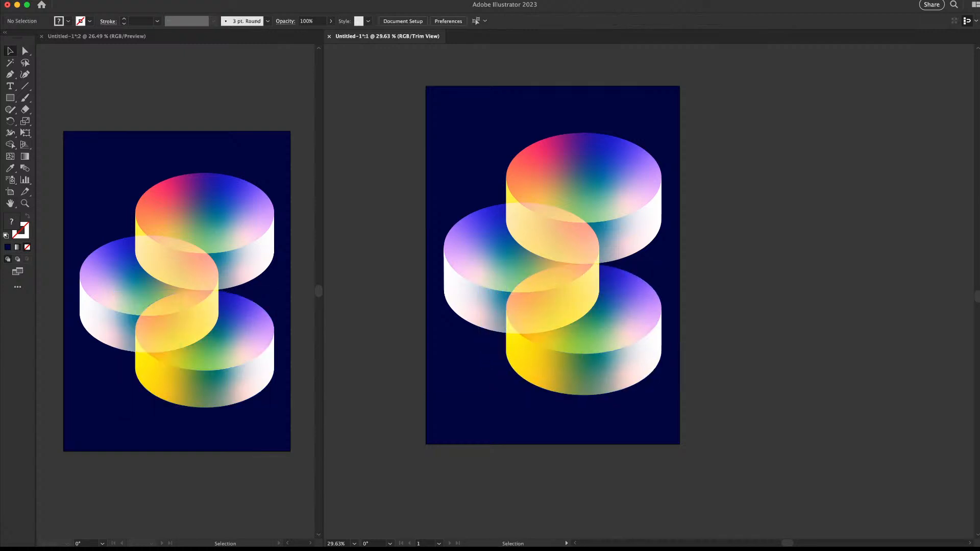
Nudge the puck group left and draw a small 236 px circle on the bottom puck
{"action": "left_click_drag", "start_coordinate": [681, 164], "coordinate": [483, 421]}
{"action": "left_click_drag", "start_coordinate": [682, 198], "coordinate": [669, 202]}
{"action": "left_click_drag", "start_coordinate": [553, 264], "coordinate": [573, 246]}
{"action": "key", "text": "super+shift+a"}
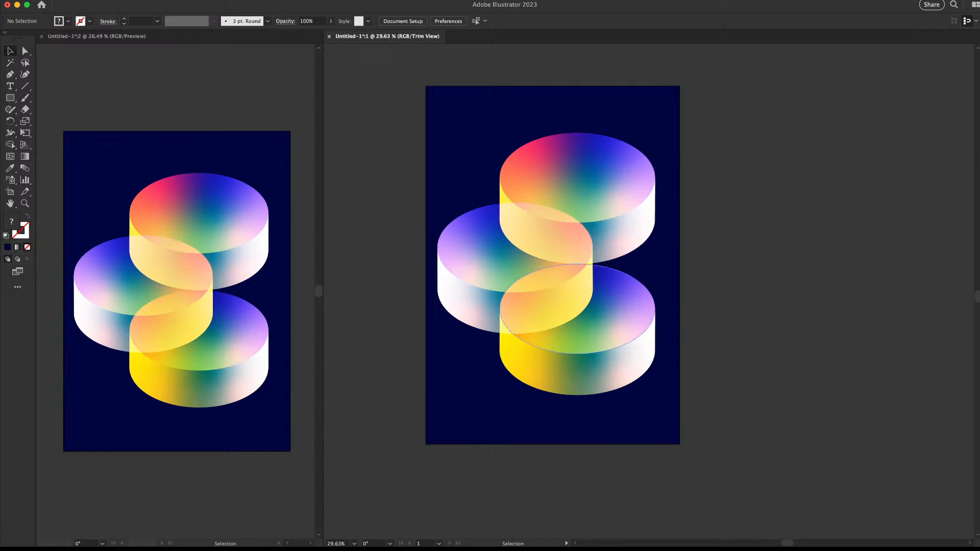
{"action": "key", "text": "l"}
{"action": "left_click_drag", "start_coordinate": [613, 318], "coordinate": [630, 311]}
Give the small circle the cylinder's gradient and move it up slightly
{"action": "key", "text": "i"}
{"action": "left_click", "coordinate": [567, 292]}
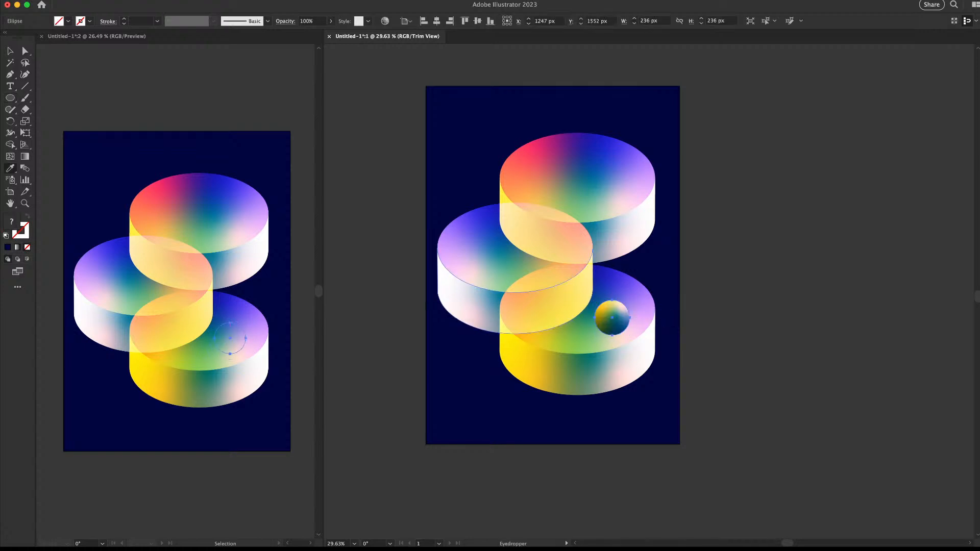
{"action": "key", "text": "v"}
{"action": "key", "text": "super+shift+a"}
{"action": "key", "text": "space"}
{"action": "left_click_drag", "start_coordinate": [612, 317], "coordinate": [654, 239]}
{"action": "key", "text": "super+space"}
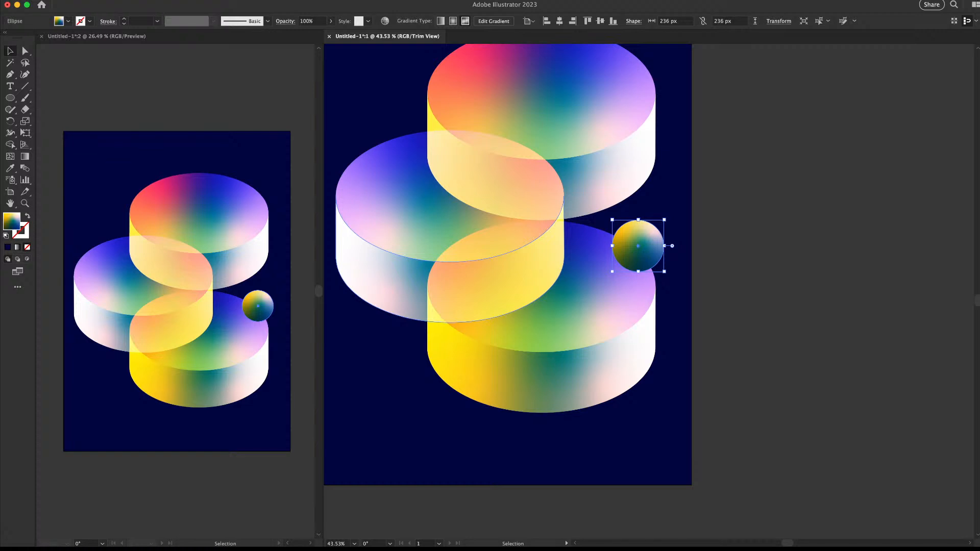
{"action": "left_click_drag", "start_coordinate": [573, 202], "coordinate": [543, 239]}
{"action": "left_click_drag", "start_coordinate": [620, 270], "coordinate": [587, 115]}
{"action": "key", "text": "super+z"}
{"action": "key", "text": "super+2"}
{"action": "key", "text": "super+a"}
{"action": "key", "text": "super+shift+a"}
Give the top sphere the top ellipse's multicolour gradient and nudge it right
{"action": "key", "text": "super+shift+a"}
{"action": "key", "text": "i"}
{"action": "left_click", "coordinate": [574, 143]}
{"action": "key", "text": "v"}
{"action": "key", "text": "super+shift+a"}
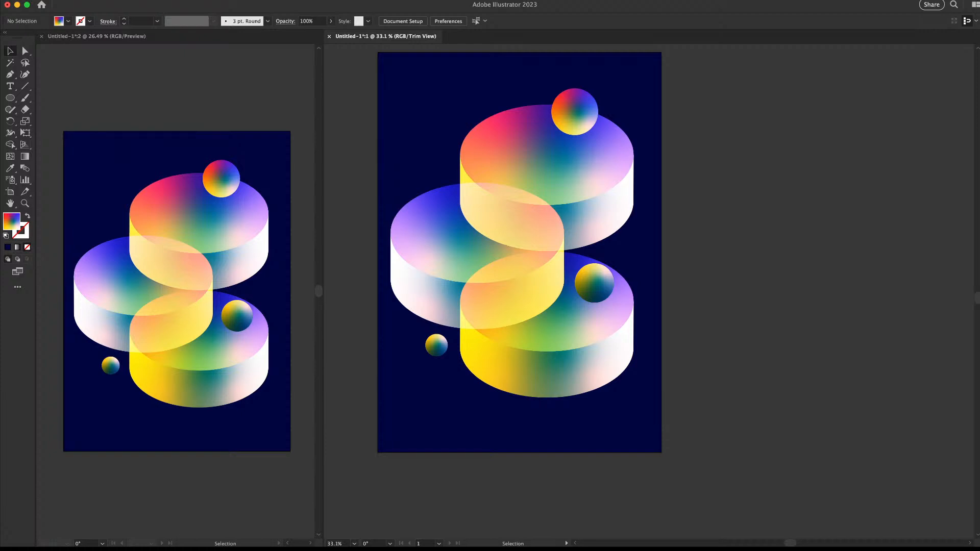
{"action": "left_click_drag", "start_coordinate": [591, 111], "coordinate": [609, 108]}
{"action": "key", "text": "super+shift+a"}
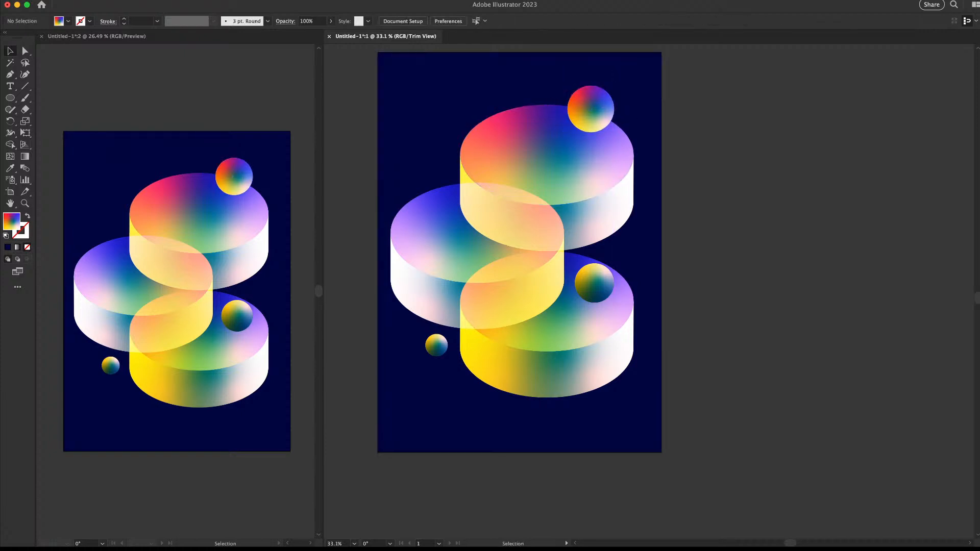
Select all shapes except the navy background and scale them down slightly
{"action": "left_click_drag", "start_coordinate": [663, 113], "coordinate": [332, 422]}
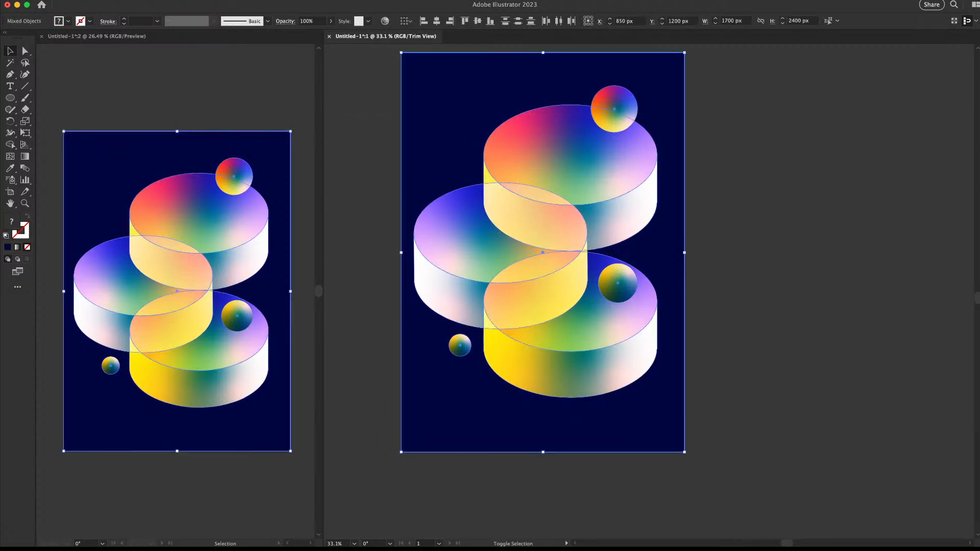
{"action": "left_click_drag", "start_coordinate": [670, 108], "coordinate": [643, 104]}
{"action": "left_click", "coordinate": [714, 117]}
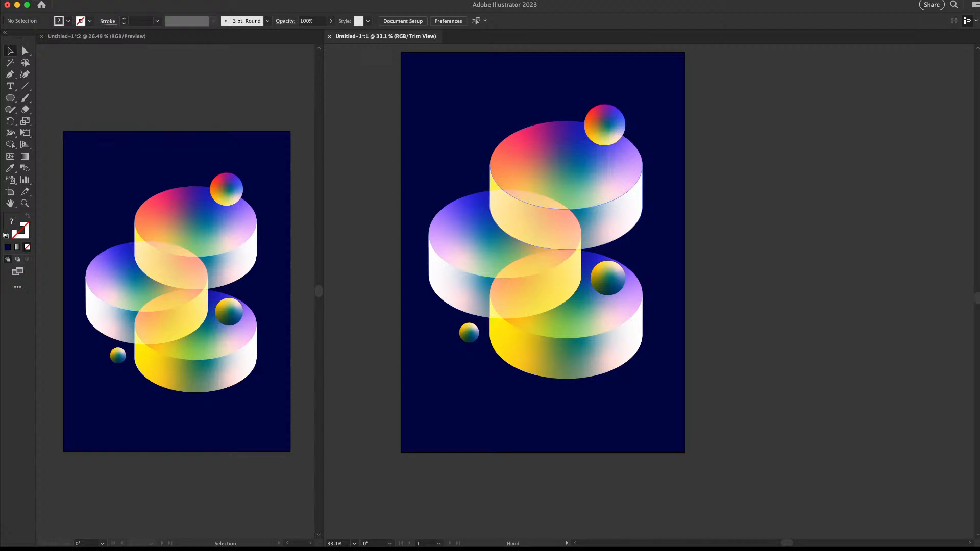
{"action": "scroll", "coordinate": [566, 204], "scroll_direction": "up", "scroll_amount": 1}
{"action": "scroll", "coordinate": [567, 204], "scroll_direction": "right", "scroll_amount": 1}
{"action": "left_click", "coordinate": [572, 188]}
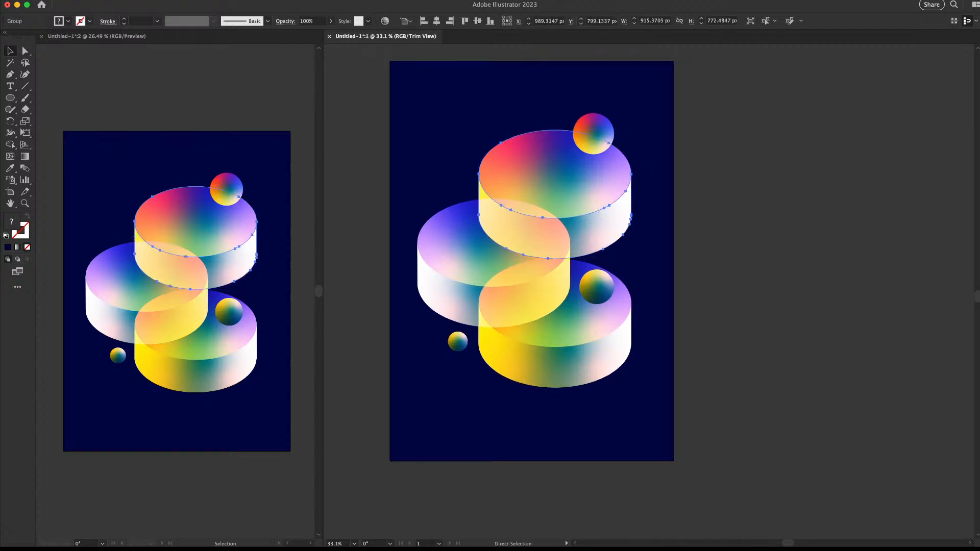
Enlarge the top cylinder copy around its centre with Free Transform
{"action": "key", "text": "e"}
{"action": "left_click_drag", "start_coordinate": [632, 130], "coordinate": [646, 117]}
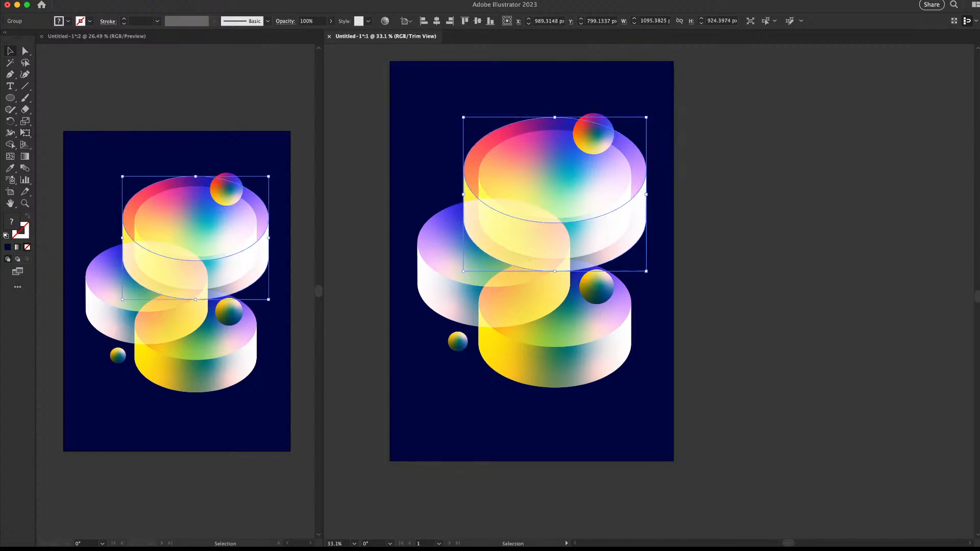
{"action": "key", "text": "v"}
{"action": "left_click", "coordinate": [689, 128]}
{"action": "left_click", "coordinate": [638, 166]}
Make the enlarged cylinder outline-only and thicken its stroke to 2 px
{"action": "key", "text": "d"}
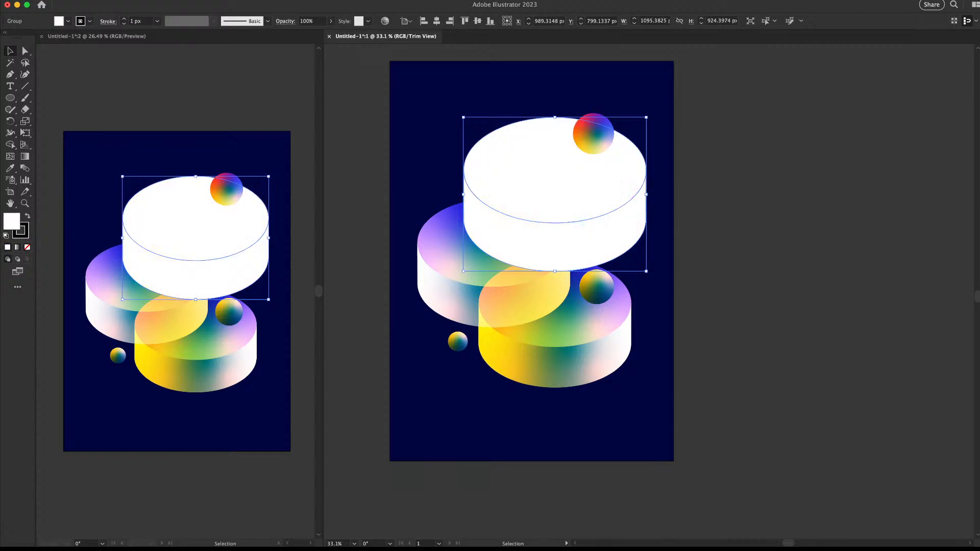
{"action": "key", "text": "super+z"}
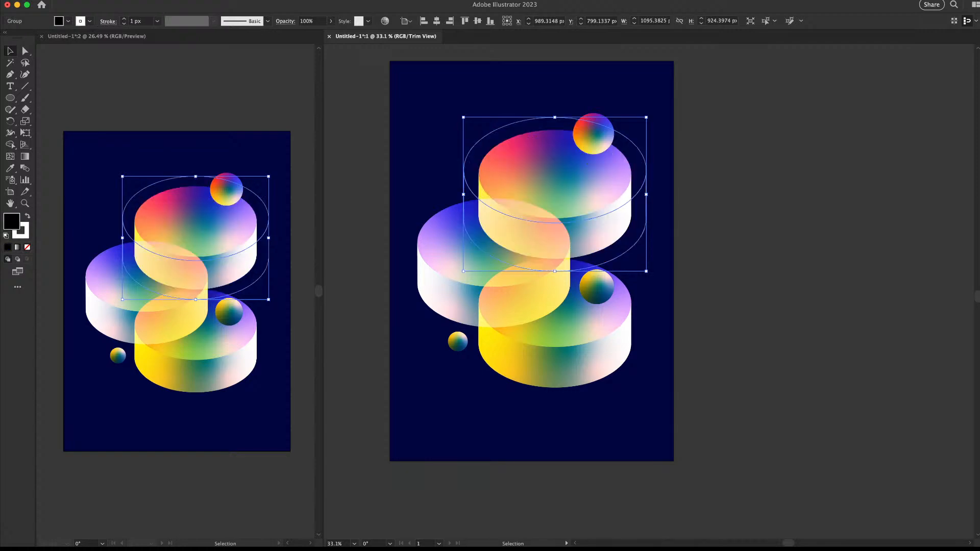
{"action": "key", "text": "super+shift+a"}
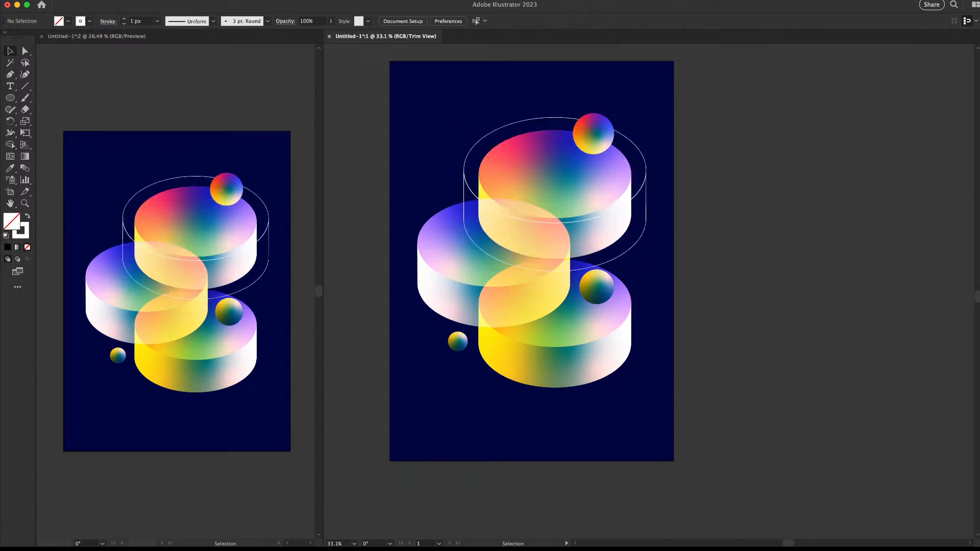
{"action": "key", "text": "z"}
{"action": "left_click_drag", "start_coordinate": [587, 165], "coordinate": [675, 173]}
{"action": "key", "text": "v"}
{"action": "left_click", "coordinate": [676, 175]}
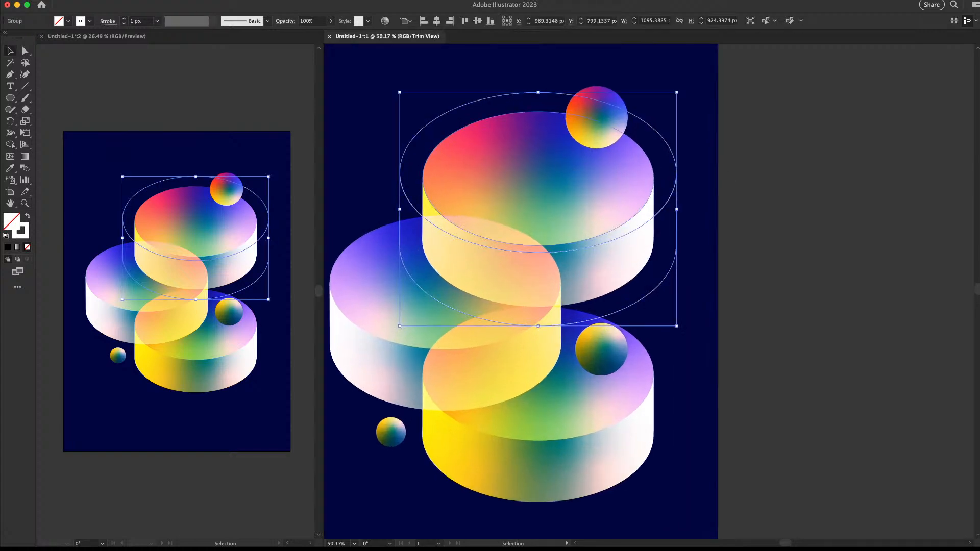
{"action": "left_click", "coordinate": [124, 19]}
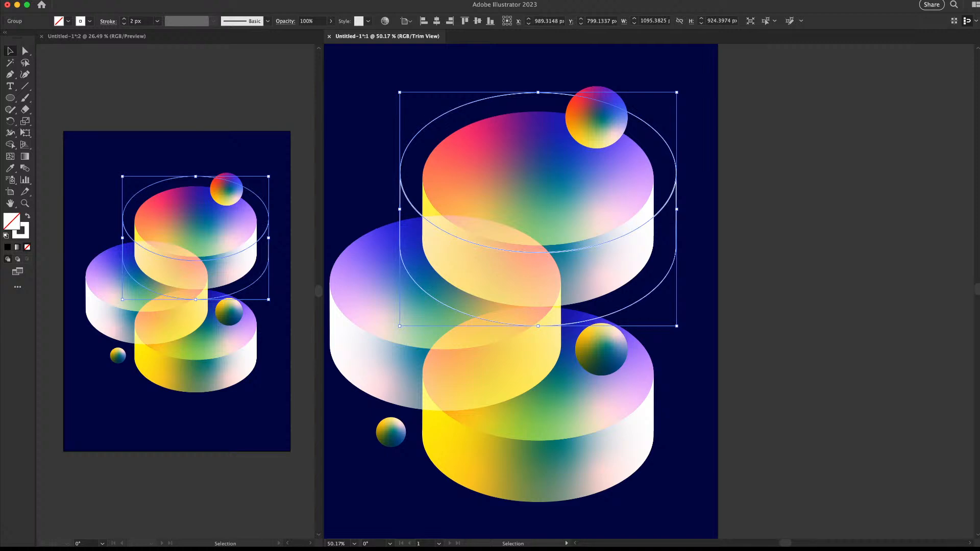
{"action": "key", "text": "super+shift+a"}
Recolour the cylinder outline's stroke red
{"action": "key", "text": "z"}
{"action": "key", "text": "super+0"}
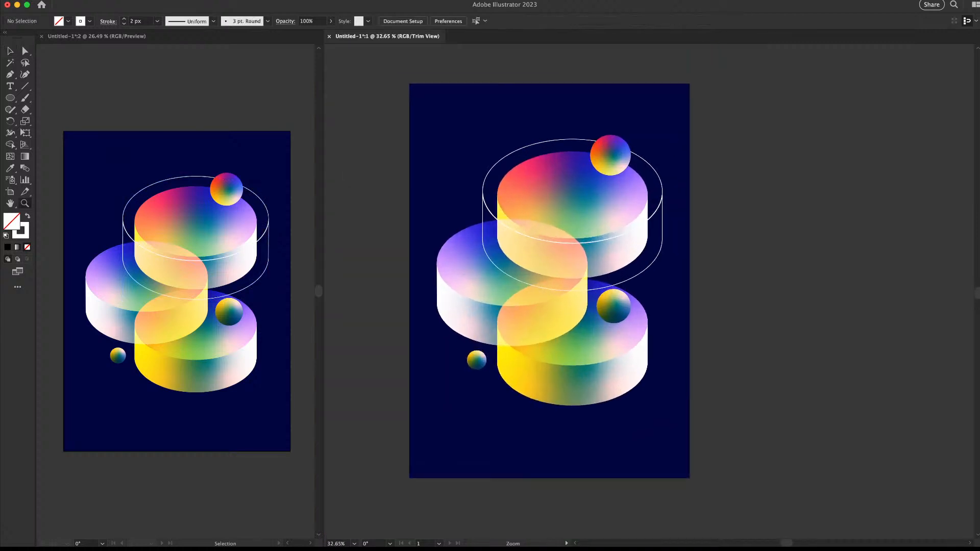
{"action": "key", "text": "v"}
{"action": "scroll", "coordinate": [658, 161], "scroll_direction": "up", "scroll_amount": 3, "text": "alt"}
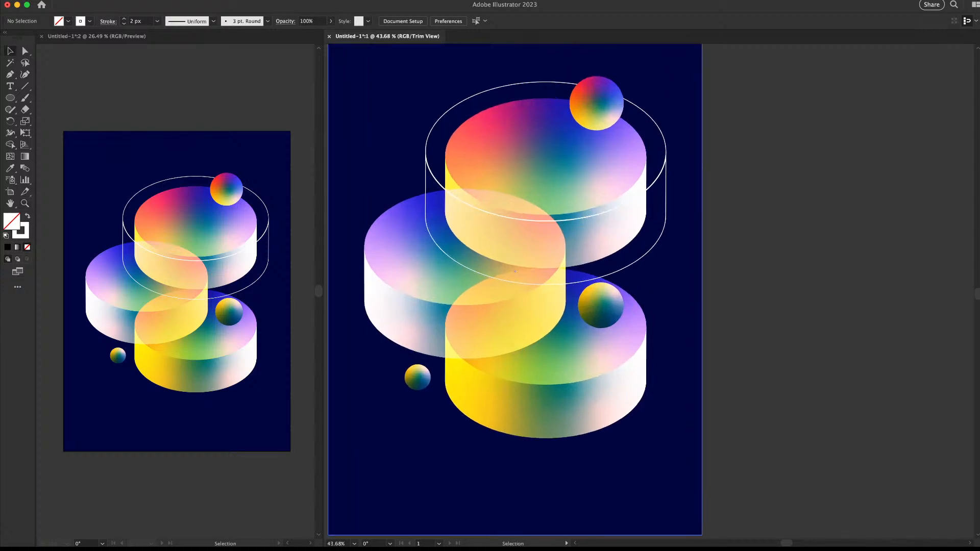
{"action": "left_click", "coordinate": [666, 158]}
{"action": "key", "text": "x"}
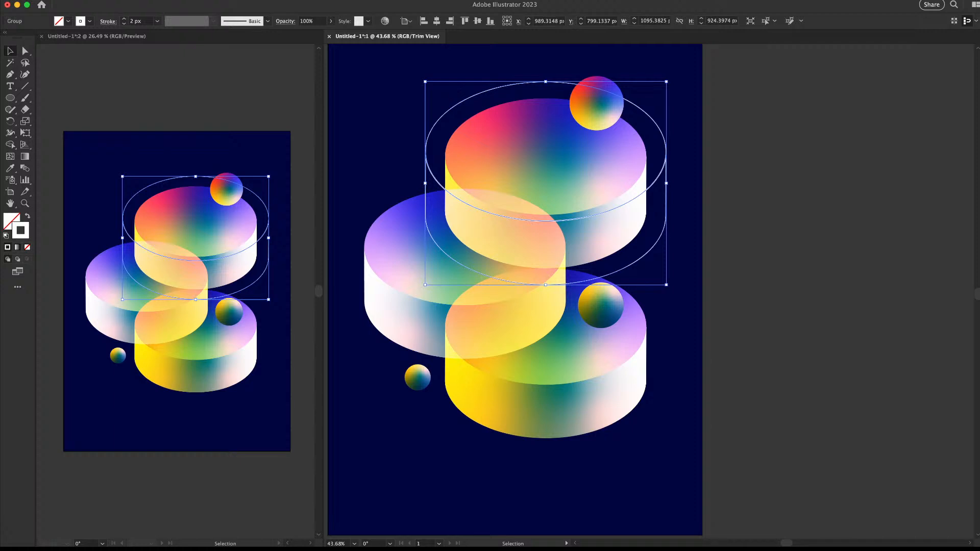
{"action": "key", "text": "super+shift+a"}
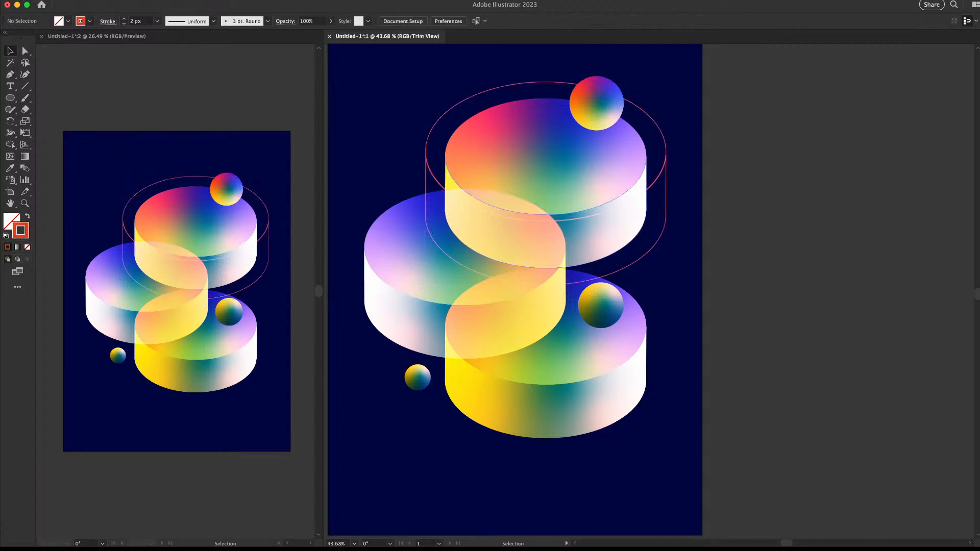
{"action": "left_click", "coordinate": [666, 199]}
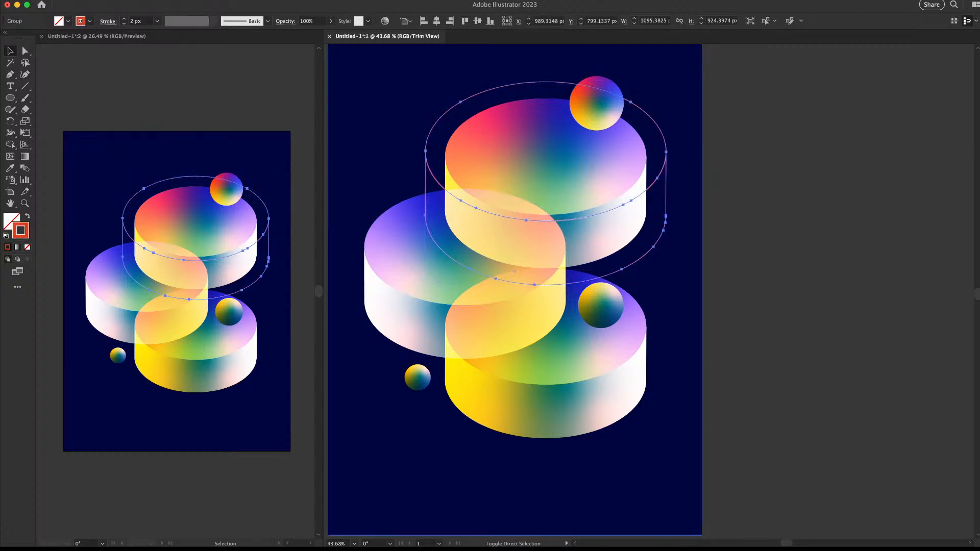
{"action": "key", "text": "super+shift+a"}
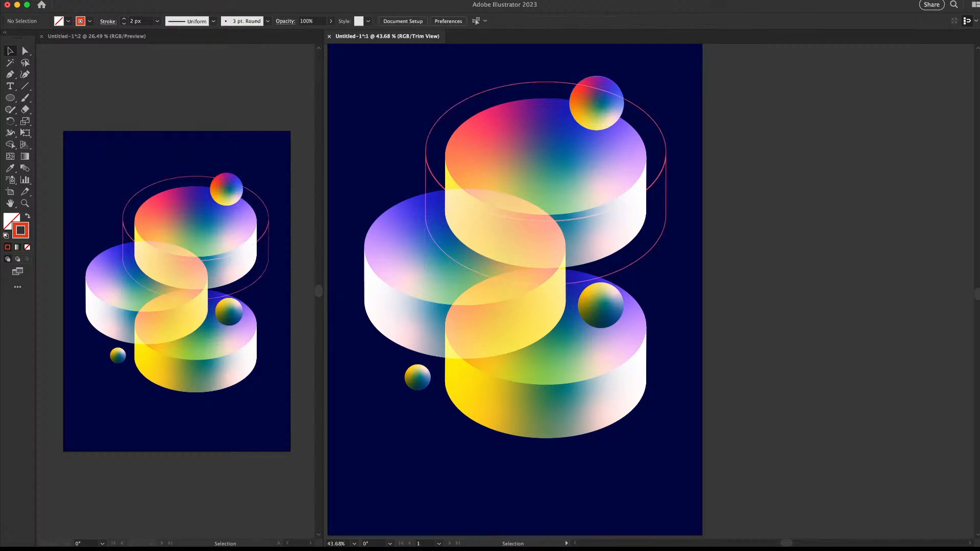
Bring the top gradient sphere in front of the cylinder outline
{"action": "left_click", "coordinate": [601, 100]}
{"action": "key", "text": "super+shift+]"}
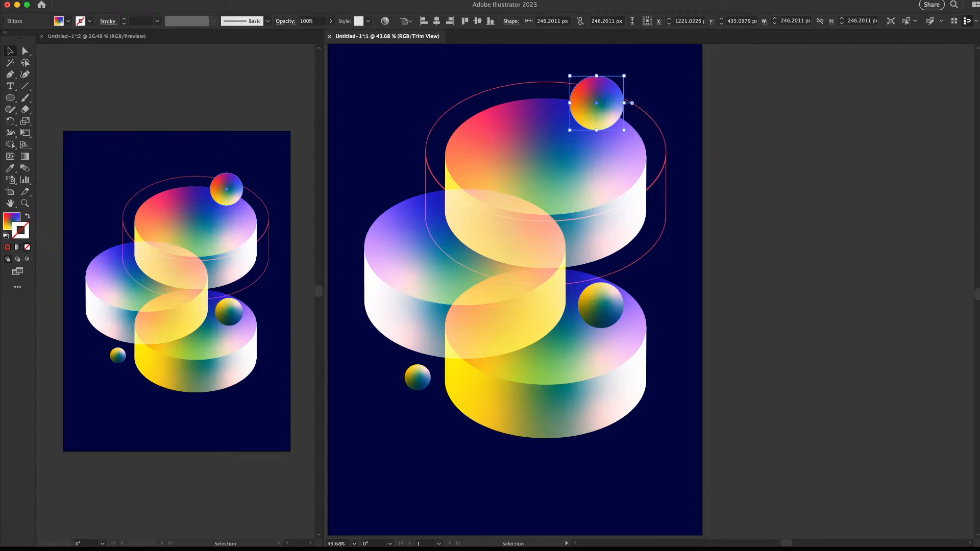
{"action": "left_click", "coordinate": [668, 159]}
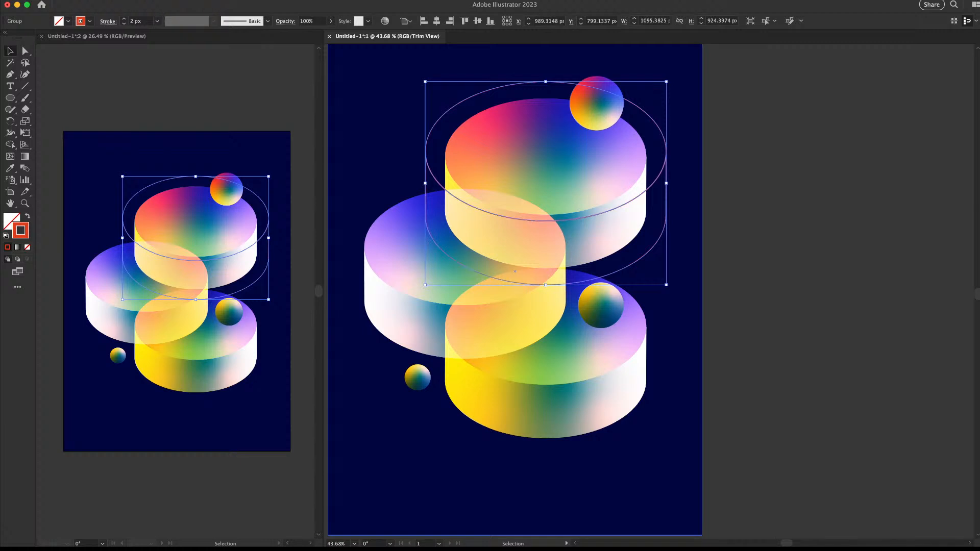
{"action": "key", "text": "super+shift+a"}
Try a dark navy stroke on the outline, then settle on pale pink
{"action": "key", "text": "z"}
{"action": "mouse_move", "coordinate": [644, 210]}
{"action": "left_mouse_down"}
{"action": "mouse_move", "coordinate": [556, 210]}
{"action": "mouse_move", "coordinate": [643, 210]}
{"action": "left_mouse_up"}
{"action": "key", "text": "v"}
{"action": "left_click", "coordinate": [665, 154]}
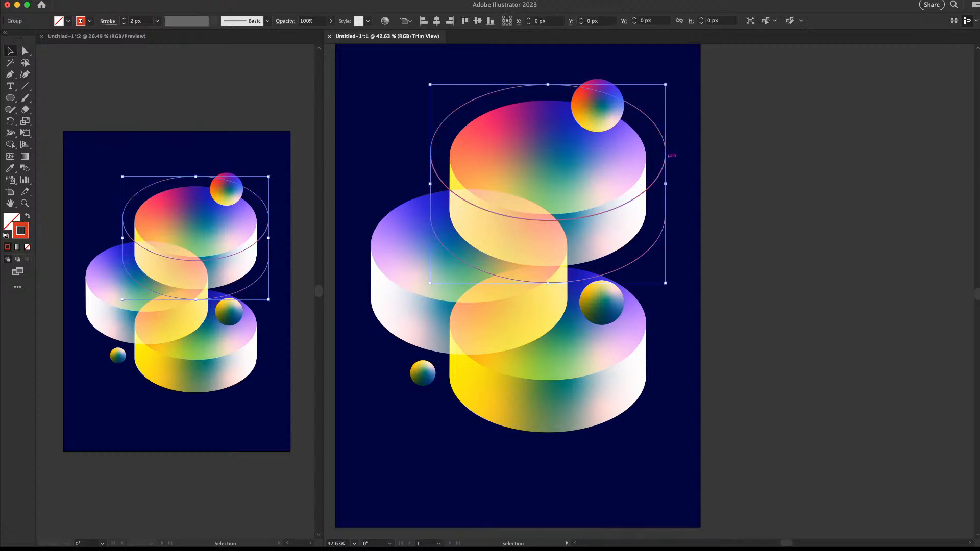
{"action": "key", "text": "super+shift+a"}
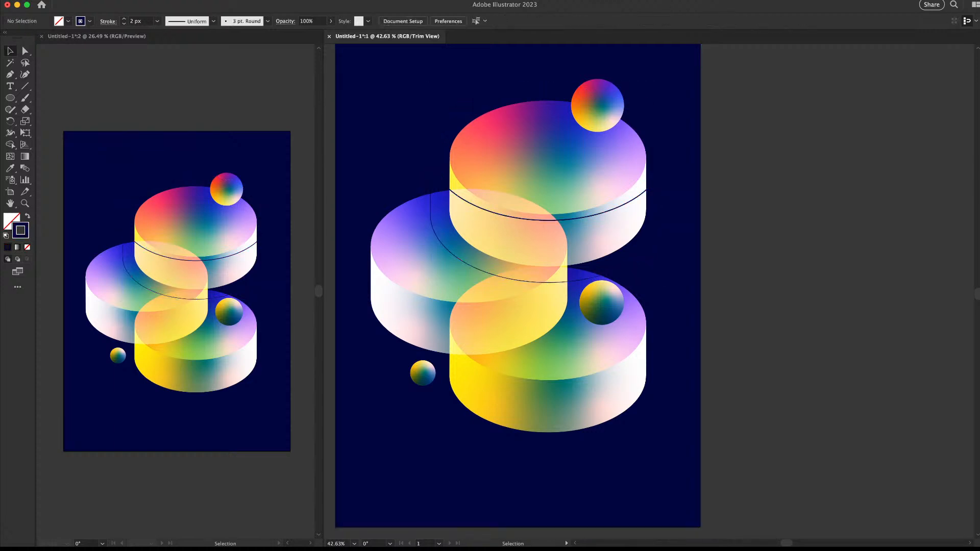
{"action": "left_click", "coordinate": [644, 194]}
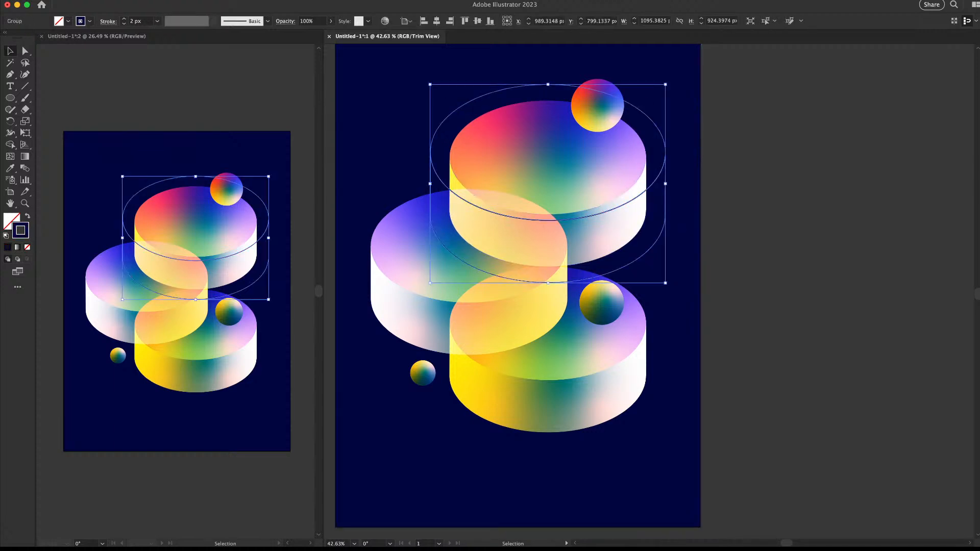
{"action": "key", "text": "super+shift+a"}
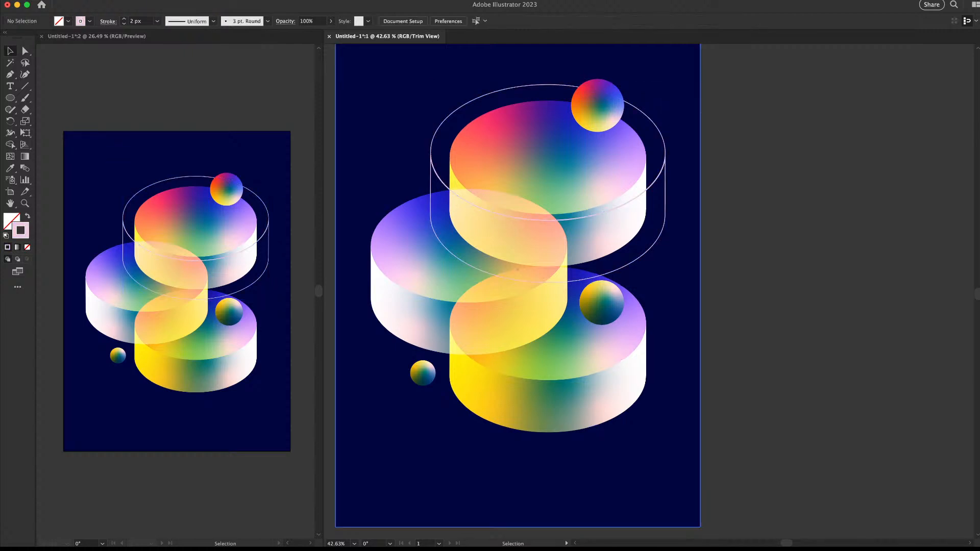
{"action": "key", "text": "z"}
{"action": "left_click_drag", "start_coordinate": [675, 222], "coordinate": [633, 204]}
{"action": "left_click_drag", "start_coordinate": [616, 142], "coordinate": [656, 142]}
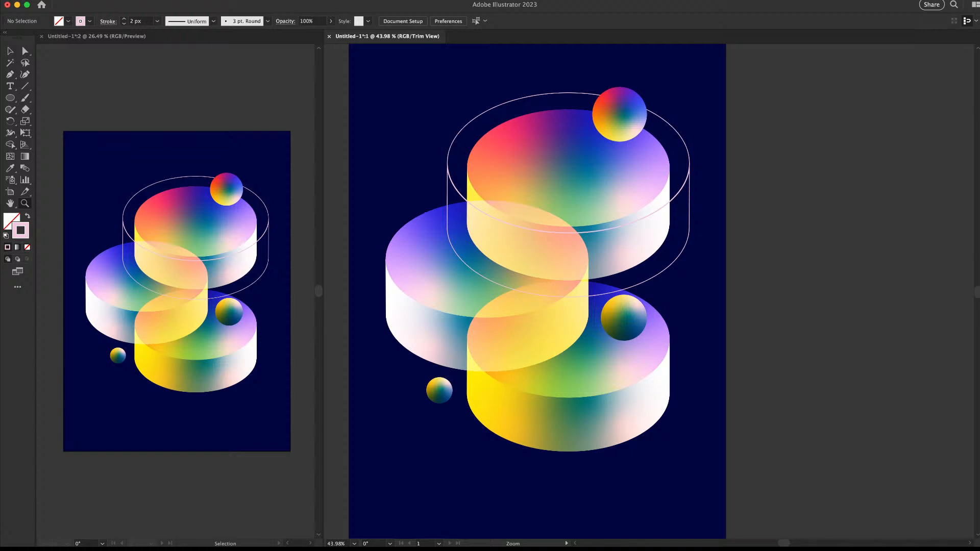
Try moving the lower-right sphere up, undo it, and zoom in on the top sphere
{"action": "key", "text": "v"}
{"action": "left_click_drag", "start_coordinate": [627, 319], "coordinate": [658, 285]}
{"action": "key", "text": "super+z"}
{"action": "left_click", "coordinate": [781, 247]}
{"action": "left_click_drag", "start_coordinate": [707, 256], "coordinate": [666, 205]}
{"action": "left_click_drag", "start_coordinate": [582, 233], "coordinate": [626, 284]}
{"action": "left_click_drag", "start_coordinate": [630, 171], "coordinate": [617, 194]}
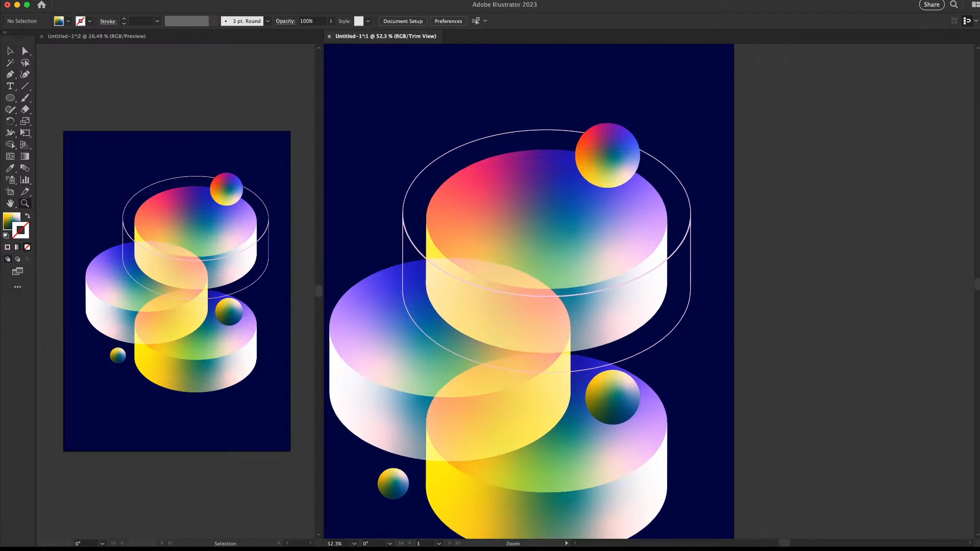
Draw a square over the top sphere with the cylinder outline's pale pink 2 px stroke
{"action": "key", "text": "m"}
{"action": "left_click_drag", "start_coordinate": [608, 155], "coordinate": [650, 140]}
{"action": "key", "text": "i"}
{"action": "left_click", "coordinate": [672, 172]}
{"action": "key", "text": "v"}
{"action": "key", "text": "super+shift+a"}
{"action": "key", "text": "z"}
{"action": "left_click_drag", "start_coordinate": [638, 201], "coordinate": [600, 160]}
Round the square's corners into a circle, then undo back to the square
{"action": "key", "text": "v"}
{"action": "left_click", "coordinate": [668, 197]}
{"action": "key", "text": "a"}
{"action": "key", "text": "v"}
{"action": "key", "text": "super+shift+a"}
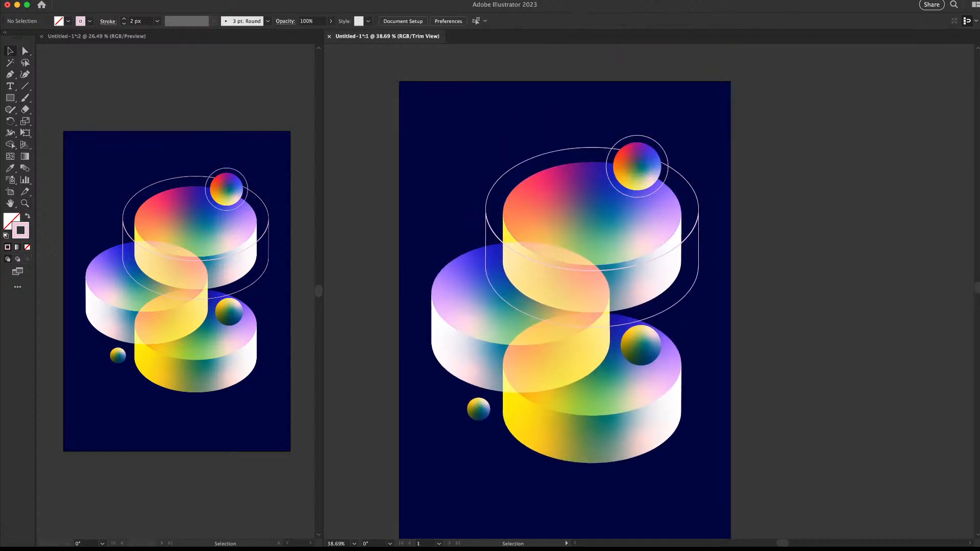
{"action": "key", "text": "super+z"}
{"action": "key", "text": "super+shift+a"}
{"action": "left_click_drag", "start_coordinate": [638, 317], "coordinate": [591, 292]}
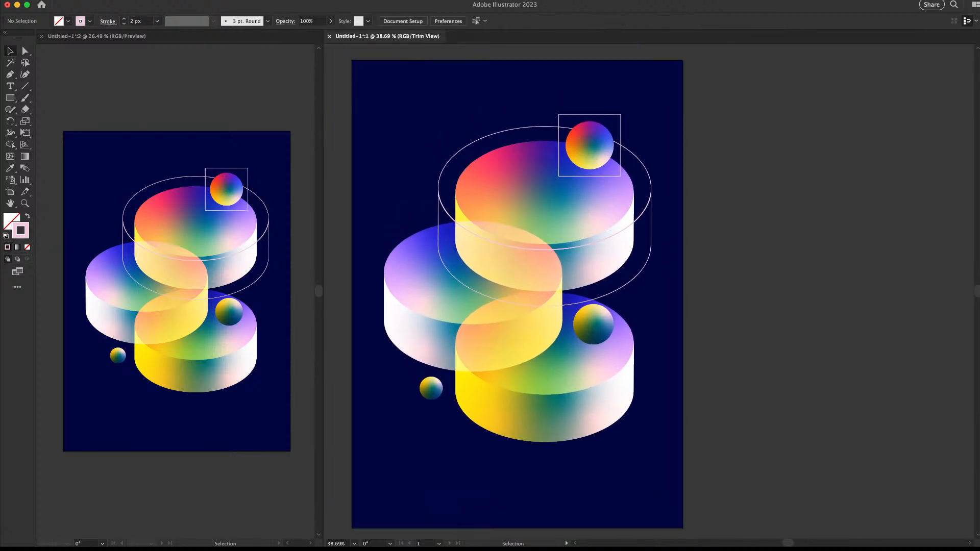
{"action": "left_click_drag", "start_coordinate": [419, 310], "coordinate": [529, 266]}
Enlarge the left cylinder group around its centre with Free Transform
{"action": "left_click", "coordinate": [528, 265]}
{"action": "key", "text": "e"}
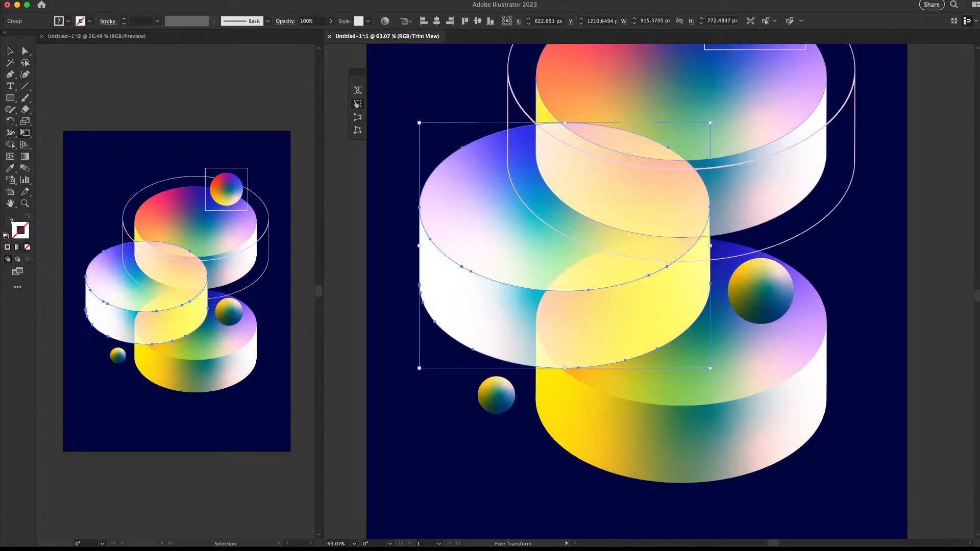
{"action": "left_click_drag", "start_coordinate": [710, 123], "coordinate": [730, 105]}
{"action": "key", "text": "z"}
{"action": "left_click_drag", "start_coordinate": [627, 222], "coordinate": [577, 225]}
{"action": "key", "text": "v"}
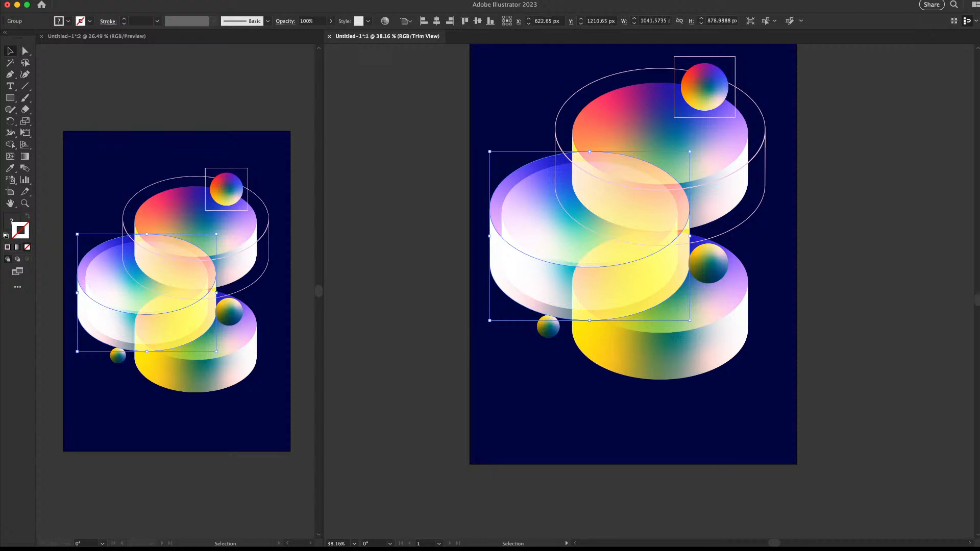
{"action": "key", "text": "super+shift+a"}
{"action": "left_click", "coordinate": [587, 225]}
{"action": "key", "text": "super+shift+a"}
{"action": "left_click", "coordinate": [495, 250]}
Copy the pink 2 px outline stroke onto the enlarged left cylinder, then change it to blue
{"action": "key", "text": "i"}
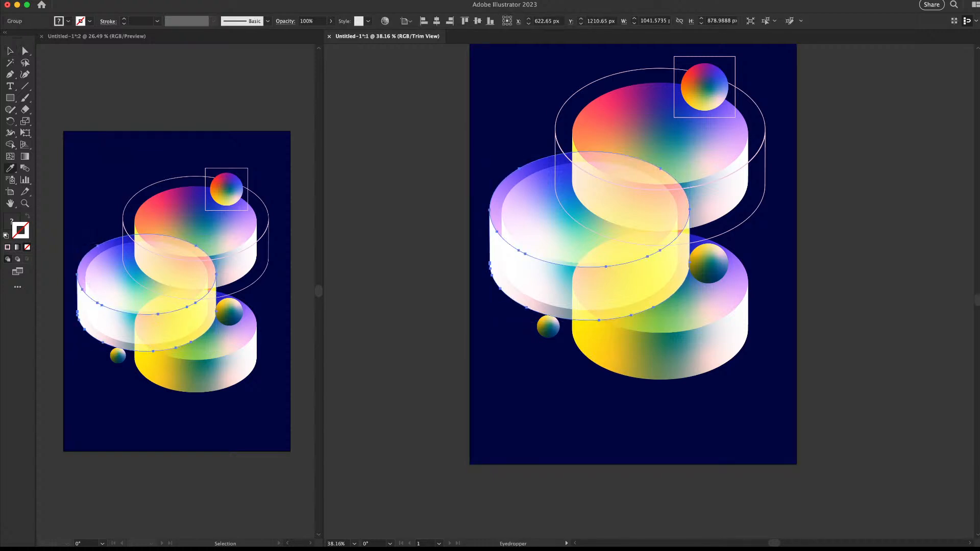
{"action": "left_click", "coordinate": [735, 64]}
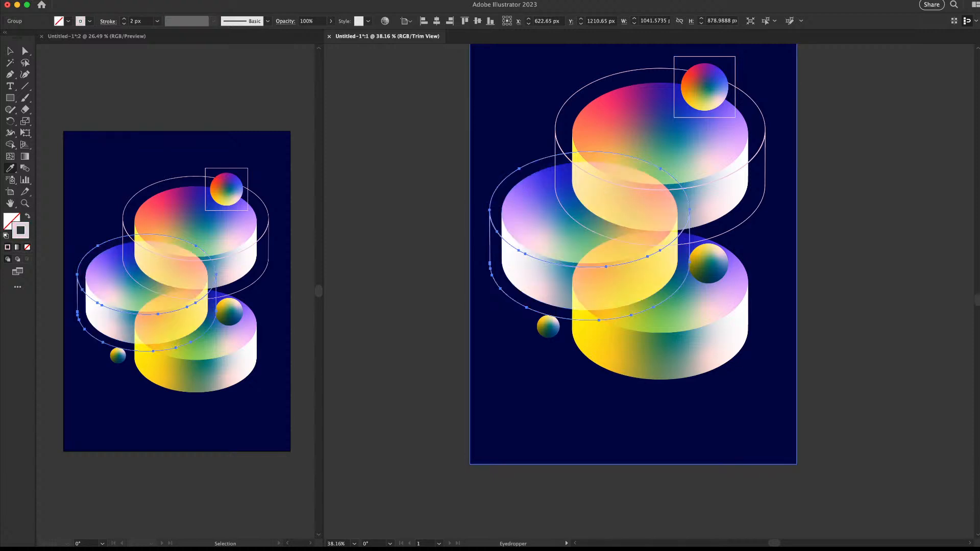
{"action": "left_click", "coordinate": [687, 122], "text": "shift"}
{"action": "key", "text": "v"}
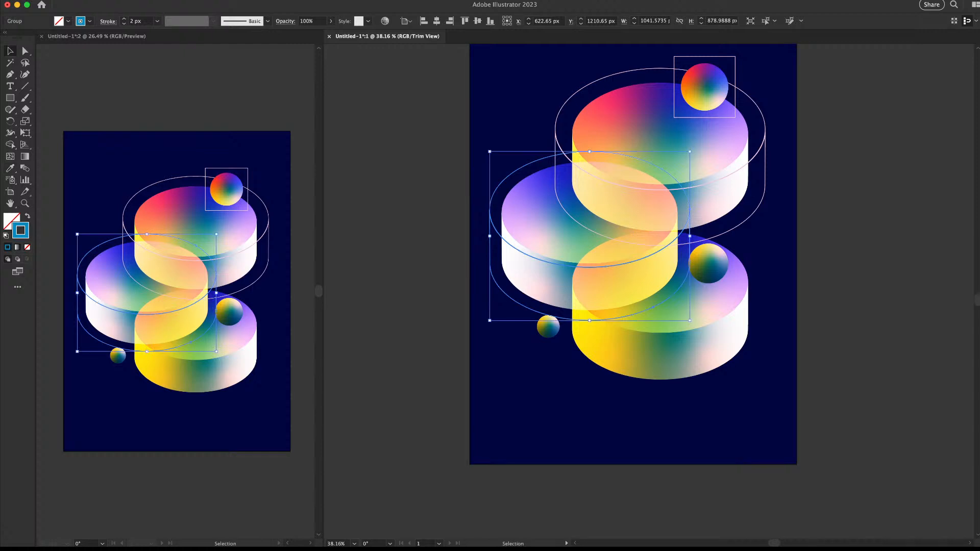
{"action": "left_click", "coordinate": [319, 368]}
Fit the artboard in the left view and zoom the right view in on the cylinders
{"action": "key", "text": "z"}
{"action": "key", "text": "super+0"}
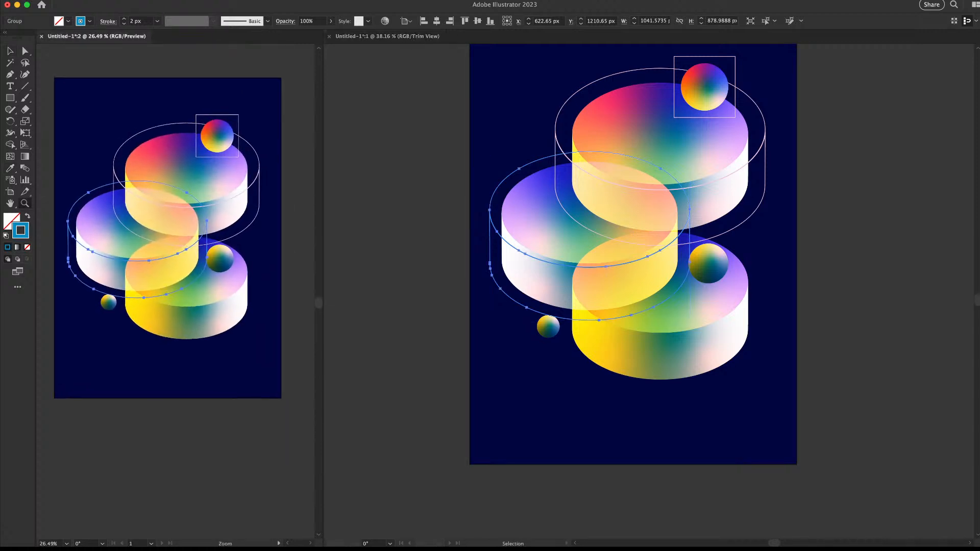
{"action": "key", "text": "v"}
{"action": "key", "text": "super+shift+a"}
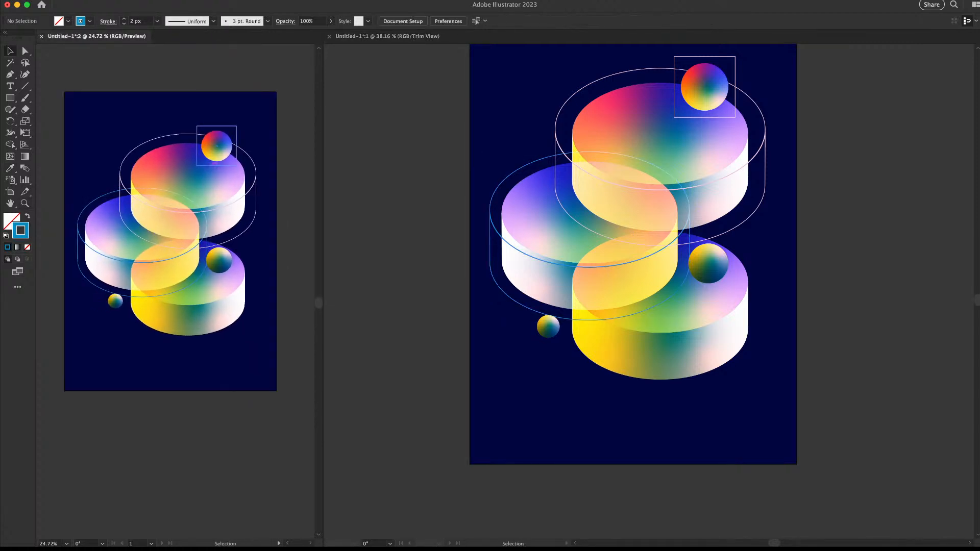
{"action": "left_click_drag", "start_coordinate": [170, 241], "coordinate": [171, 269]}
{"action": "left_click", "coordinate": [677, 212]}
{"action": "left_click_drag", "start_coordinate": [587, 239], "coordinate": [531, 208]}
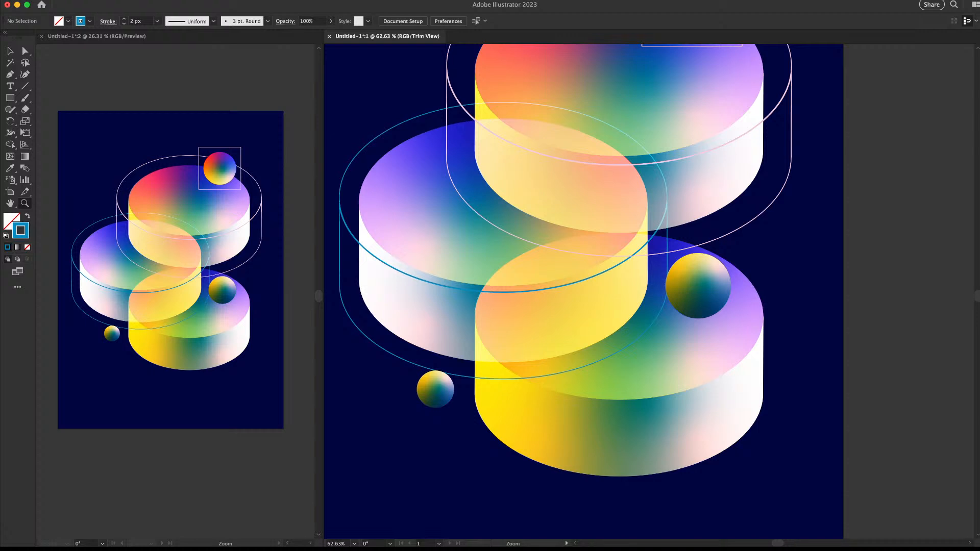
Delete the pink and blue wireframe outline cylinders
{"action": "left_click_drag", "start_coordinate": [616, 332], "coordinate": [694, 270]}
{"action": "left_click_drag", "start_coordinate": [694, 270], "coordinate": [508, 279]}
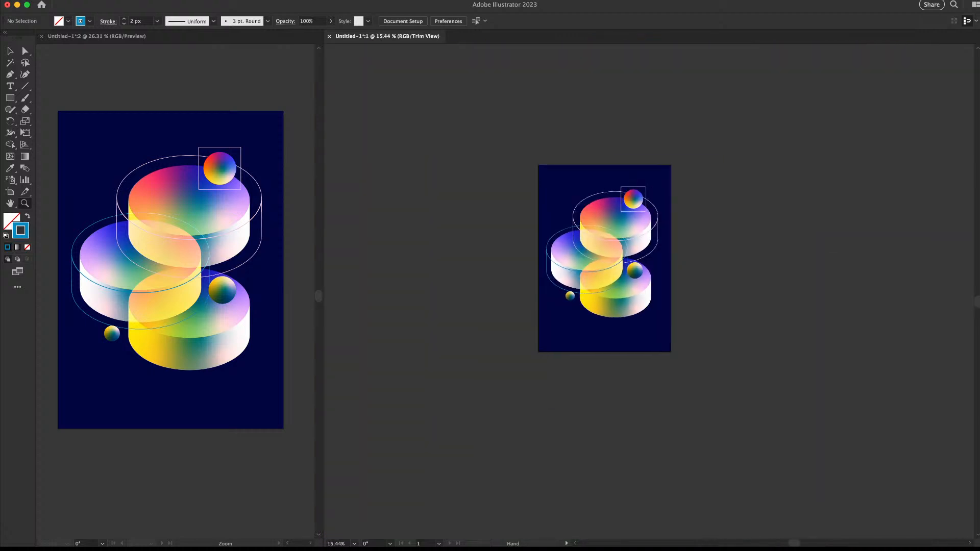
{"action": "mouse_move", "coordinate": [593, 252]}
{"action": "left_mouse_down"}
{"action": "mouse_move", "coordinate": [500, 267]}
{"action": "mouse_move", "coordinate": [608, 261]}
{"action": "left_mouse_up"}
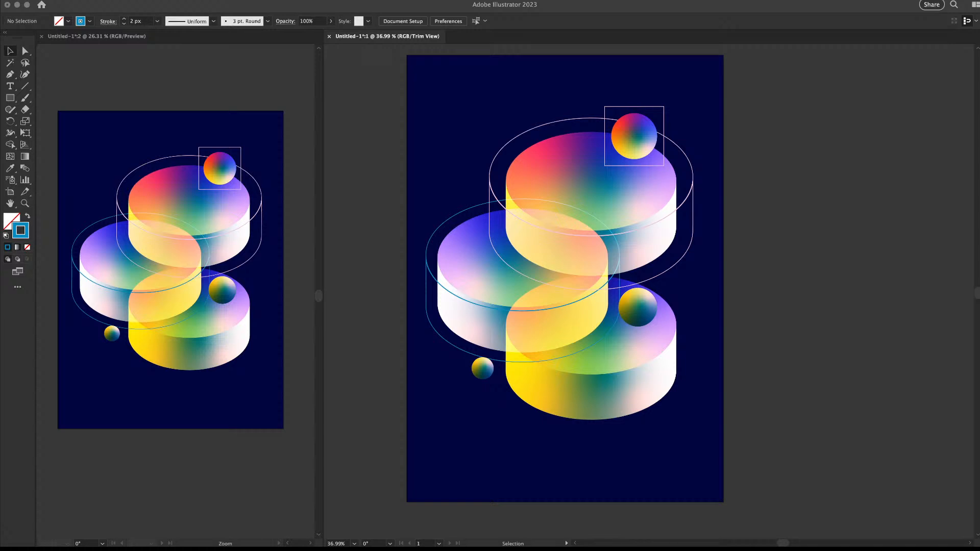
{"action": "scroll", "coordinate": [669, 233], "scroll_direction": "down", "scroll_amount": 3}
{"action": "key", "text": "super+space"}
{"action": "left_click_drag", "start_coordinate": [613, 271], "coordinate": [645, 250]}
{"action": "left_click", "coordinate": [645, 246]}
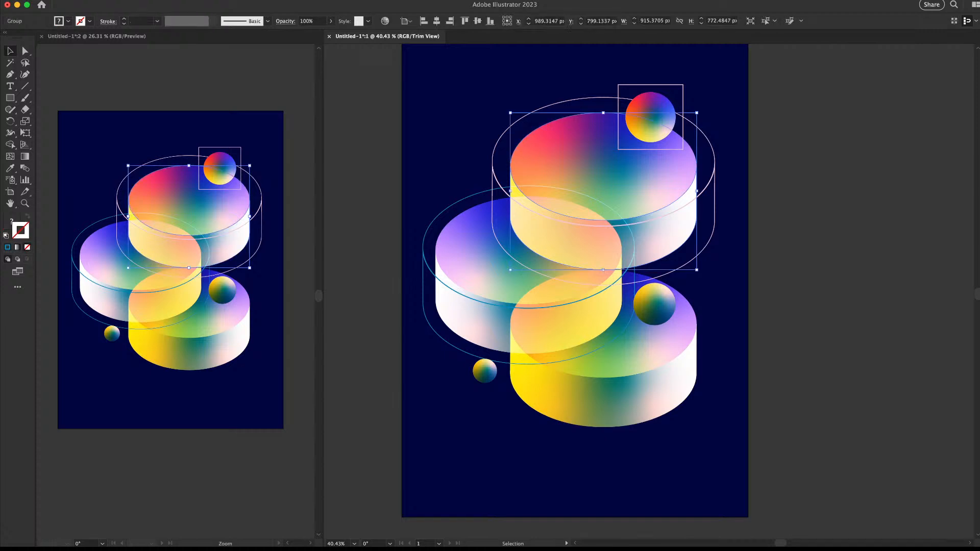
{"action": "left_click", "coordinate": [709, 184]}
{"action": "key", "text": "Delete"}
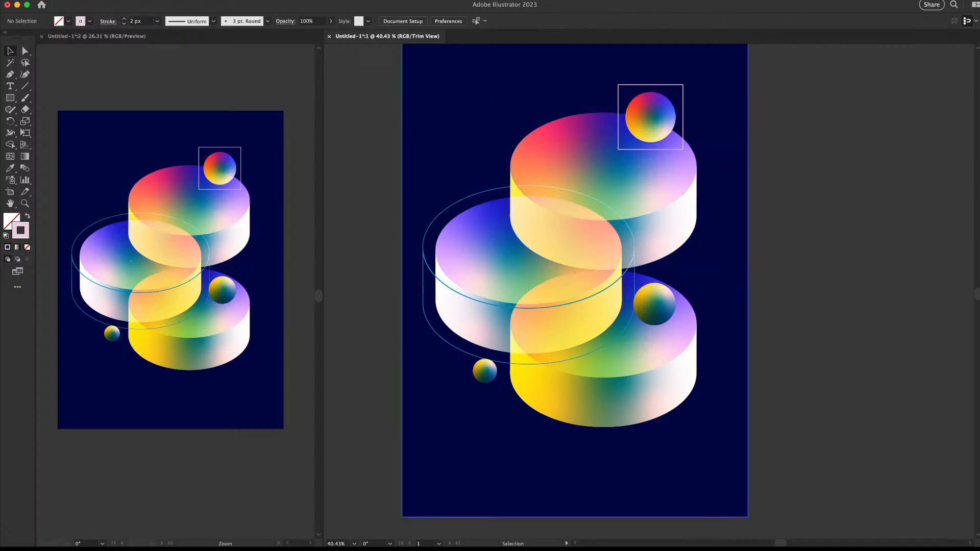
{"action": "left_click", "coordinate": [448, 208]}
{"action": "key", "text": "Delete"}
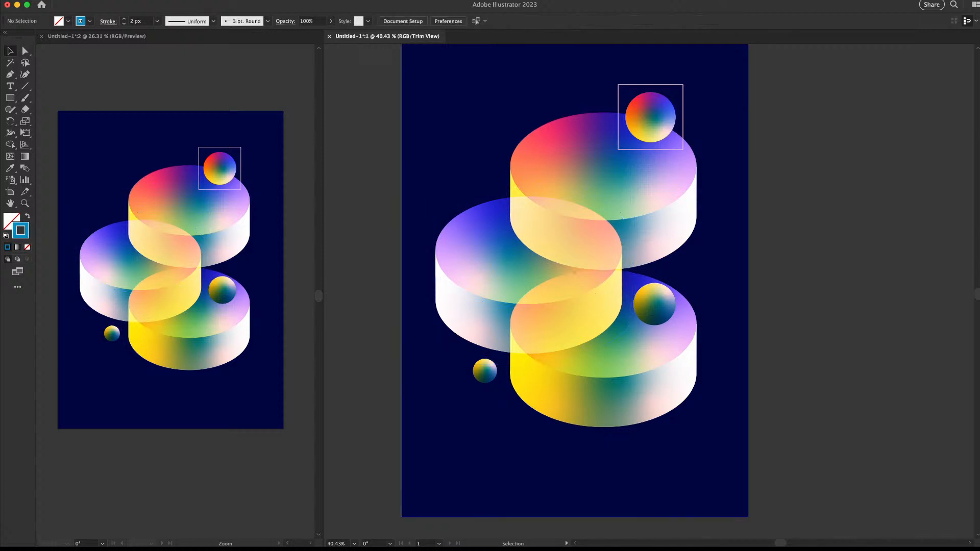
Delete the square frame around the top sphere
{"action": "scroll", "coordinate": [650, 291], "scroll_direction": "right", "scroll_amount": 2}
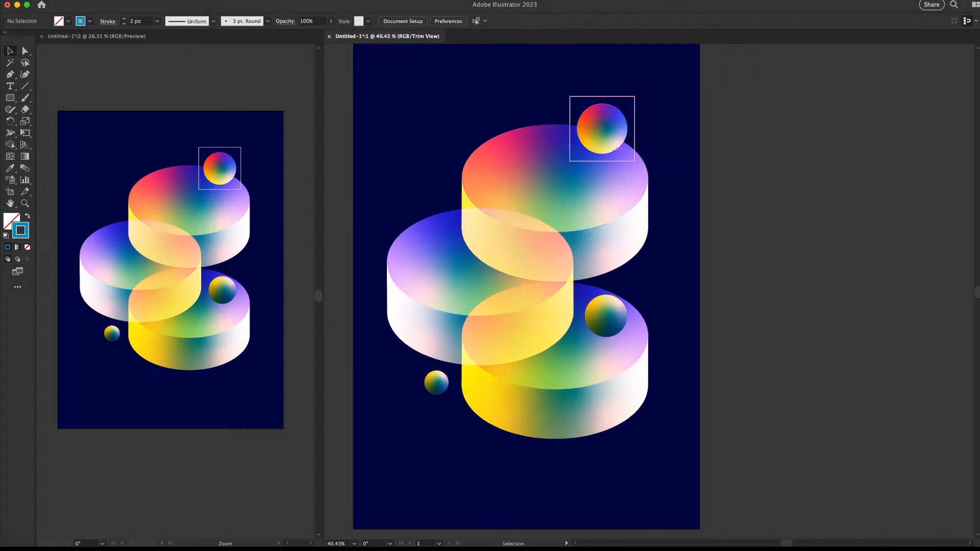
{"action": "left_click", "coordinate": [603, 128]}
{"action": "key", "text": "Delete"}
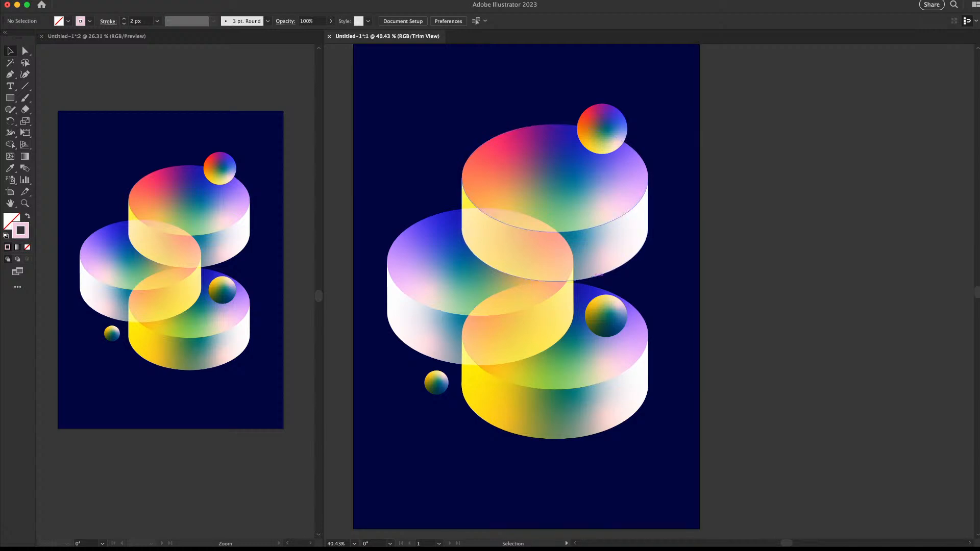
{"action": "key", "text": "z"}
{"action": "mouse_move", "coordinate": [629, 240]}
{"action": "left_mouse_down"}
{"action": "mouse_move", "coordinate": [561, 240]}
{"action": "mouse_move", "coordinate": [617, 240]}
{"action": "left_mouse_up"}
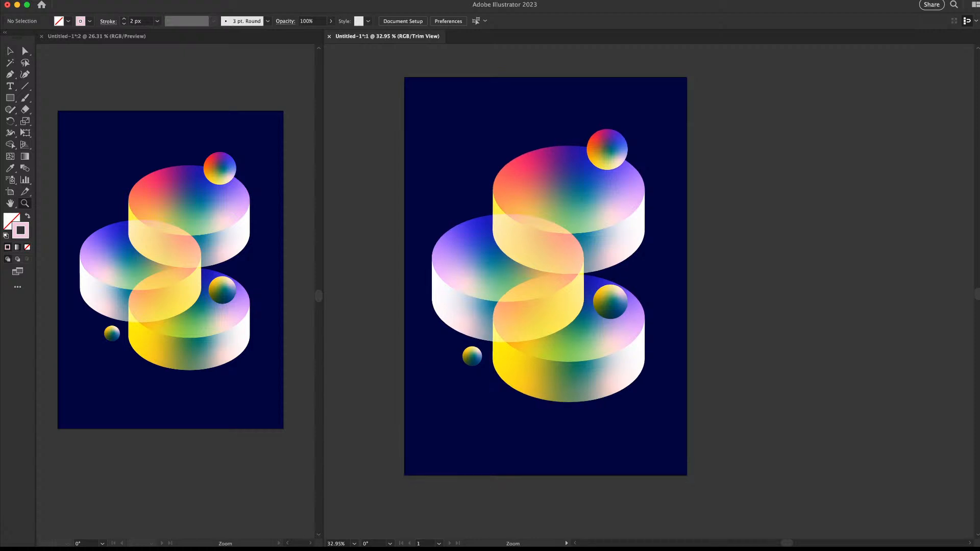
{"action": "key", "text": "v"}
Change the background rectangle's fill to dark teal with no stroke
{"action": "left_click", "coordinate": [658, 255]}
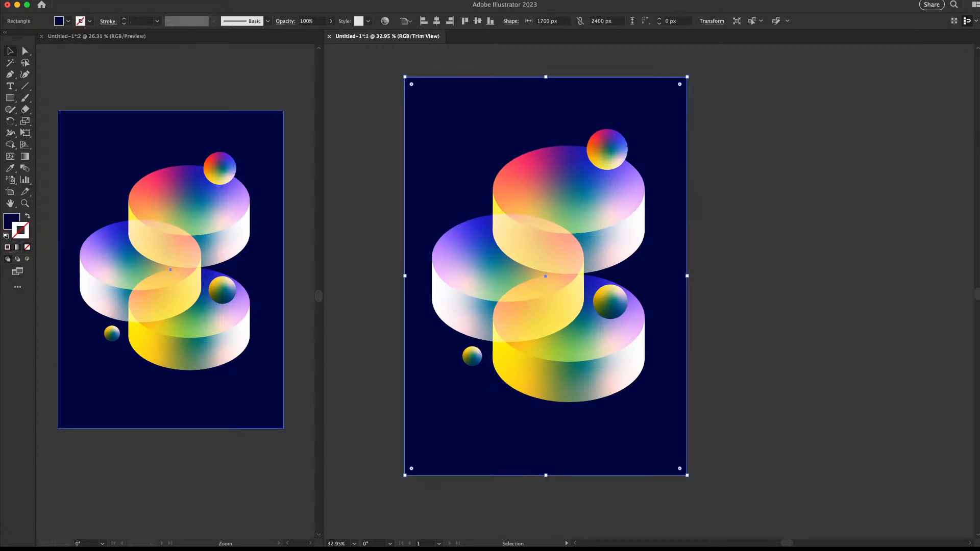
{"action": "key", "text": "comma"}
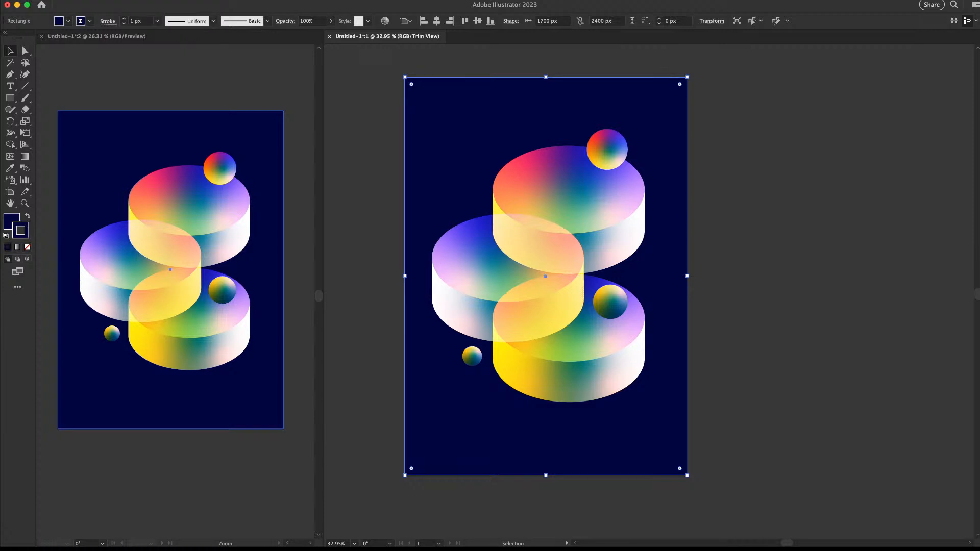
{"action": "key", "text": "super+z"}
{"action": "key", "text": "x"}
{"action": "key", "text": "x"}
{"action": "key", "text": "slash"}
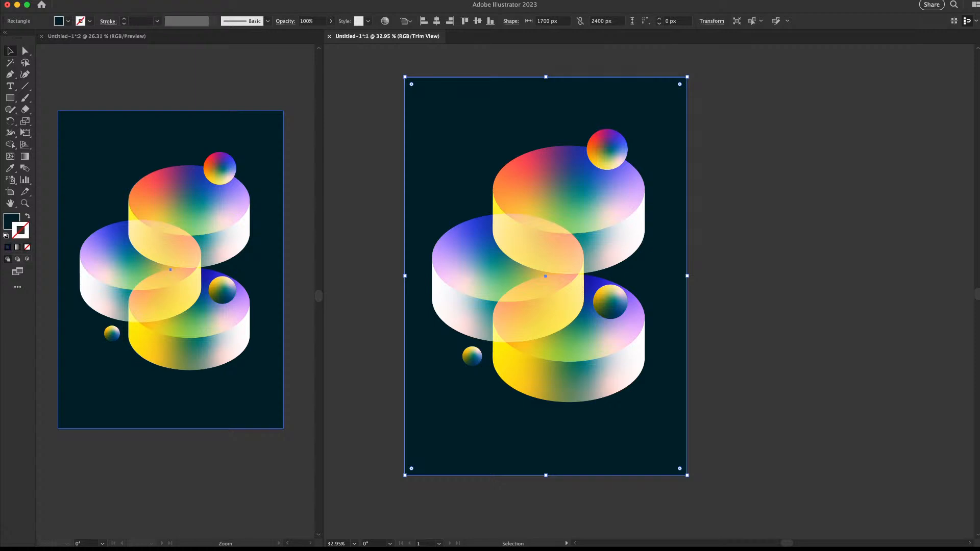
{"action": "key", "text": "super+shift+a"}
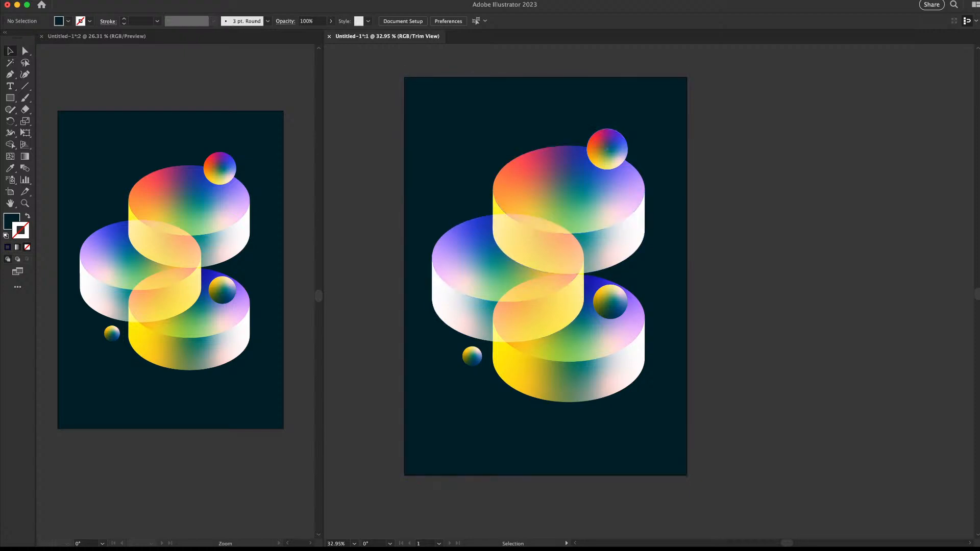
{"action": "key", "text": "z"}
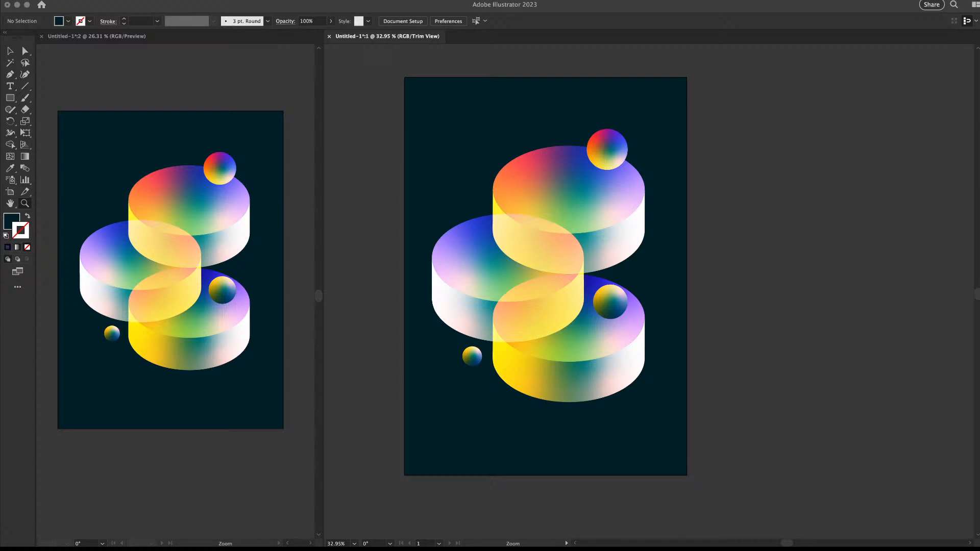
Nudge the middle sphere slightly upward
{"action": "left_click_drag", "start_coordinate": [579, 219], "coordinate": [622, 216]}
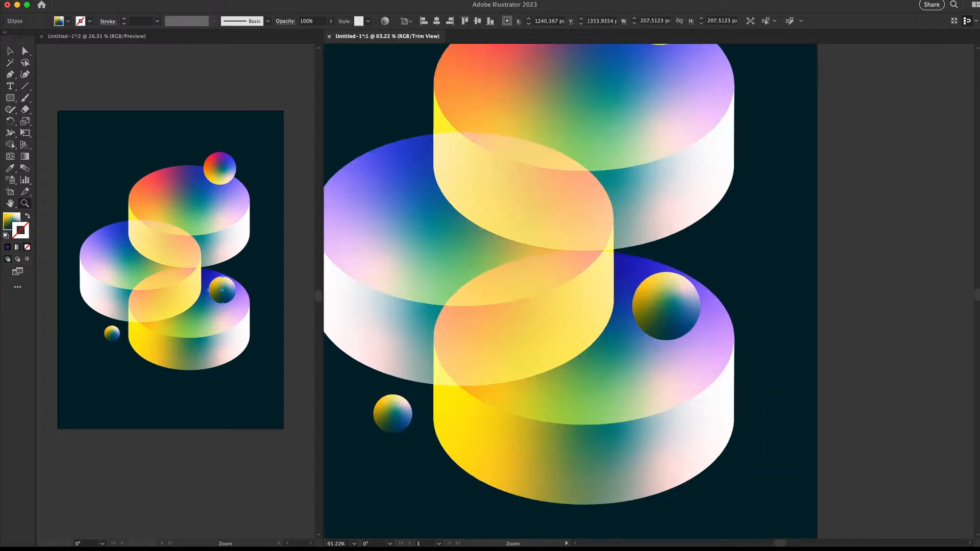
{"action": "left_click_drag", "start_coordinate": [670, 302], "coordinate": [729, 197]}
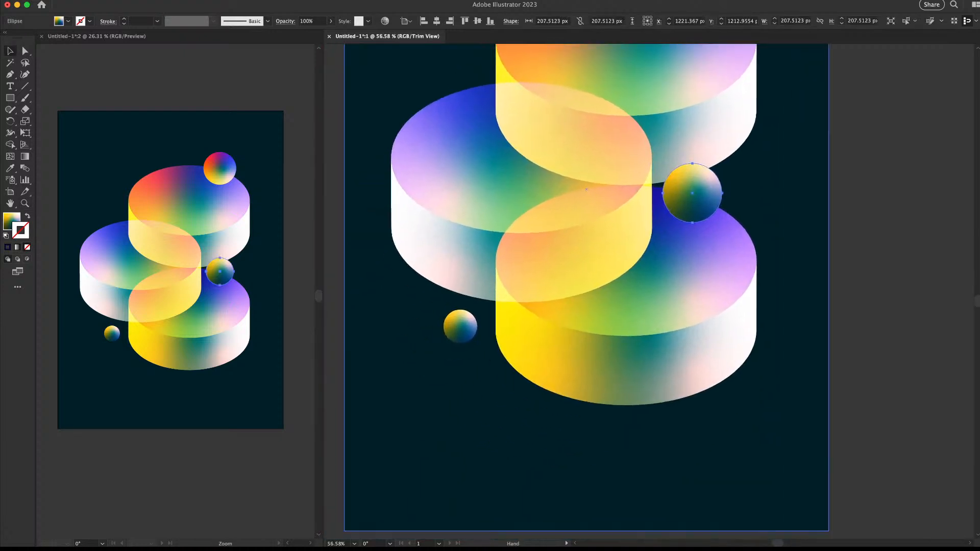
{"action": "left_click_drag", "start_coordinate": [574, 291], "coordinate": [536, 291]}
{"action": "left_click_drag", "start_coordinate": [536, 291], "coordinate": [386, 298]}
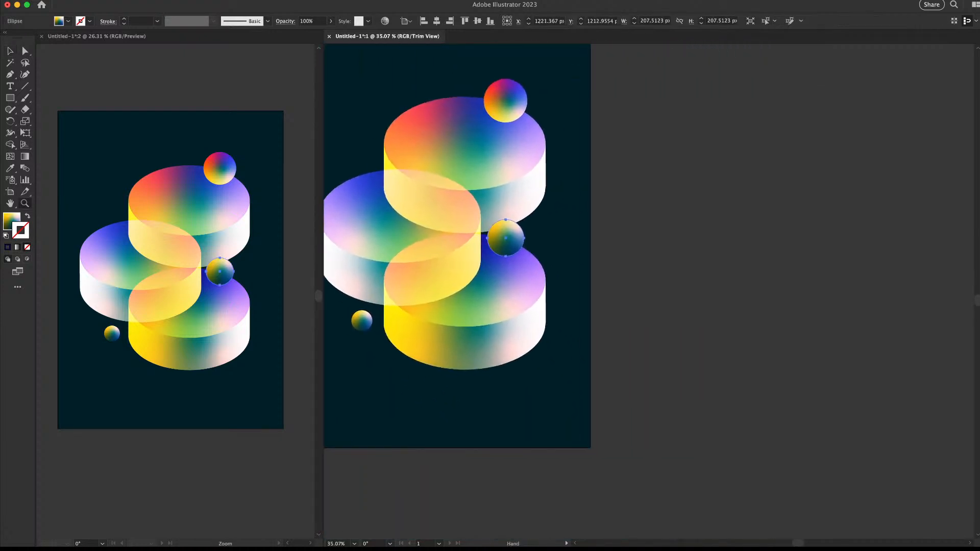
{"action": "left_click_drag", "start_coordinate": [643, 204], "coordinate": [724, 204]}
{"action": "left_click", "coordinate": [724, 203]}
{"action": "left_click_drag", "start_coordinate": [608, 160], "coordinate": [664, 151]}
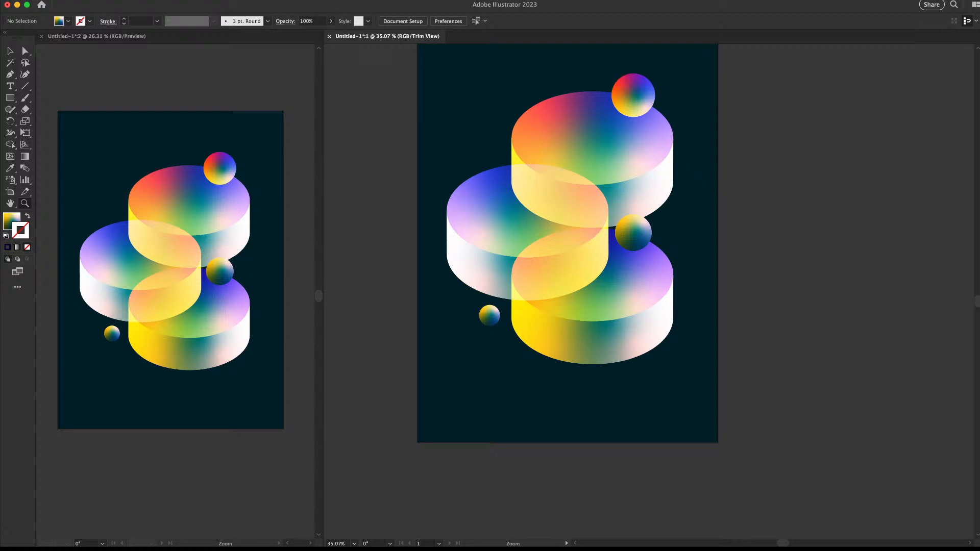
Copy a sphere, squash it into a flat ellipse, and set it on the top cylinder
{"action": "left_click_drag", "start_coordinate": [629, 124], "coordinate": [697, 166]}
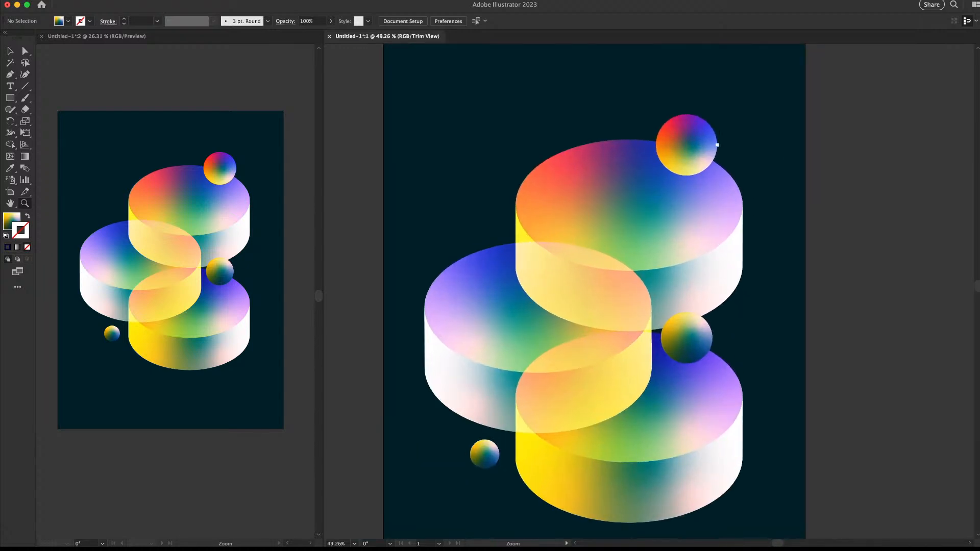
{"action": "key", "text": "v"}
{"action": "left_click", "coordinate": [707, 327]}
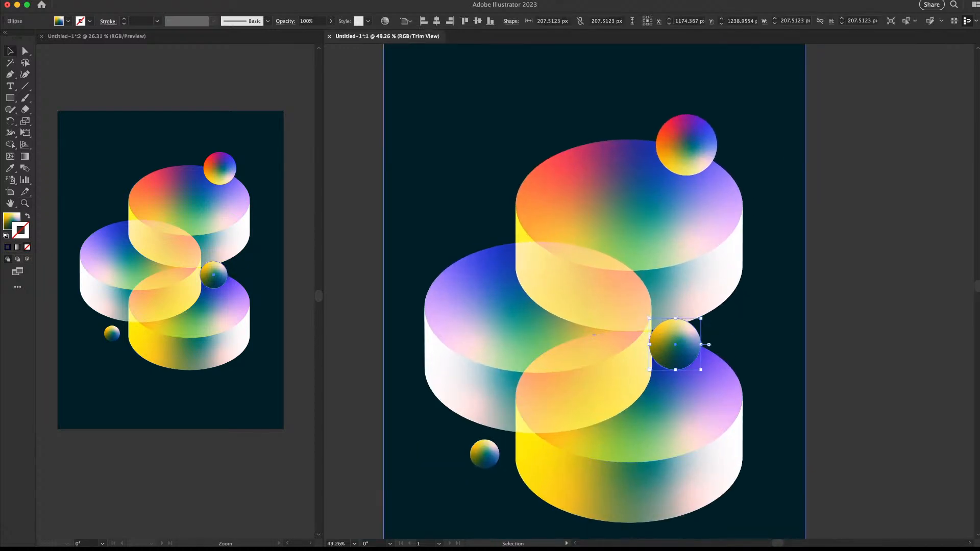
{"action": "left_click_drag", "start_coordinate": [706, 154], "coordinate": [687, 175]}
{"action": "key", "text": "e"}
{"action": "key", "text": "v"}
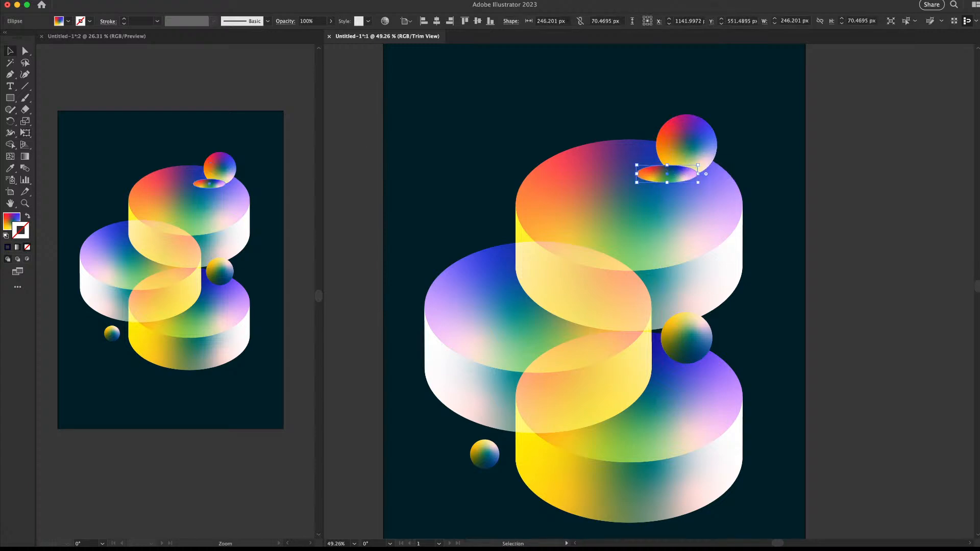
Fill the flat ellipse dark navy with no stroke and bring the top sphere in front of it
{"action": "key", "text": "comma"}
{"action": "key", "text": "slash"}
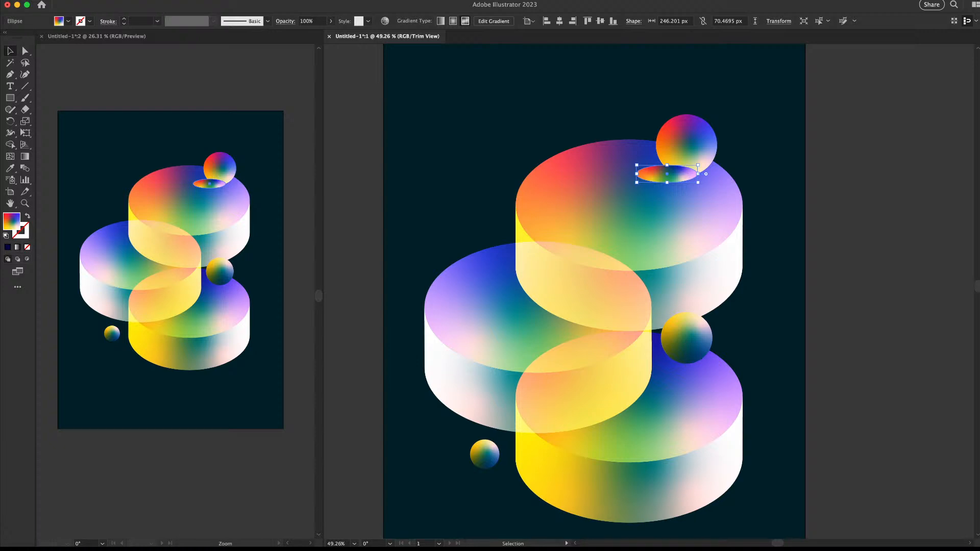
{"action": "key", "text": "comma"}
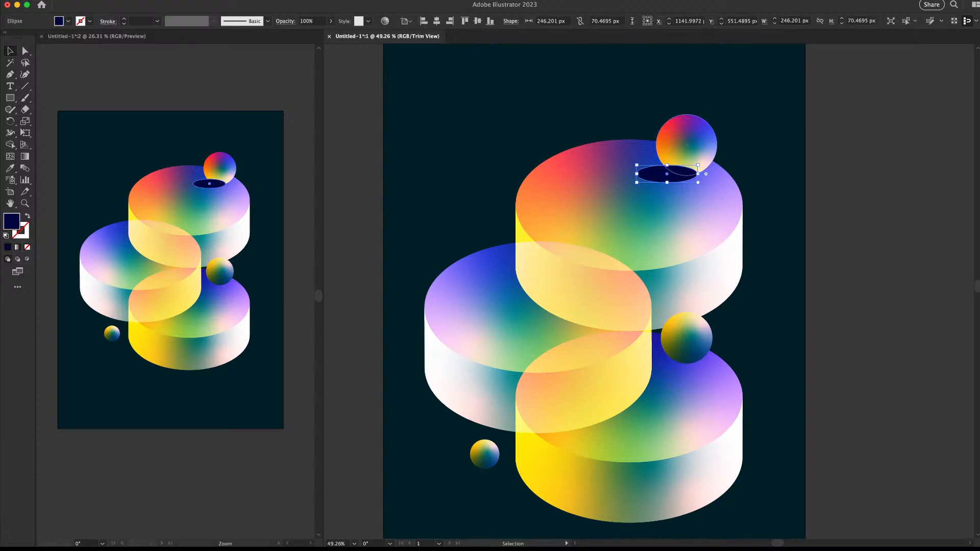
{"action": "left_click", "coordinate": [686, 145]}
{"action": "key", "text": "super+shift+bracketright"}
Stretch the dark ellipse taller, to about 104 px
{"action": "key", "text": "z"}
{"action": "left_click_drag", "start_coordinate": [616, 198], "coordinate": [453, 202]}
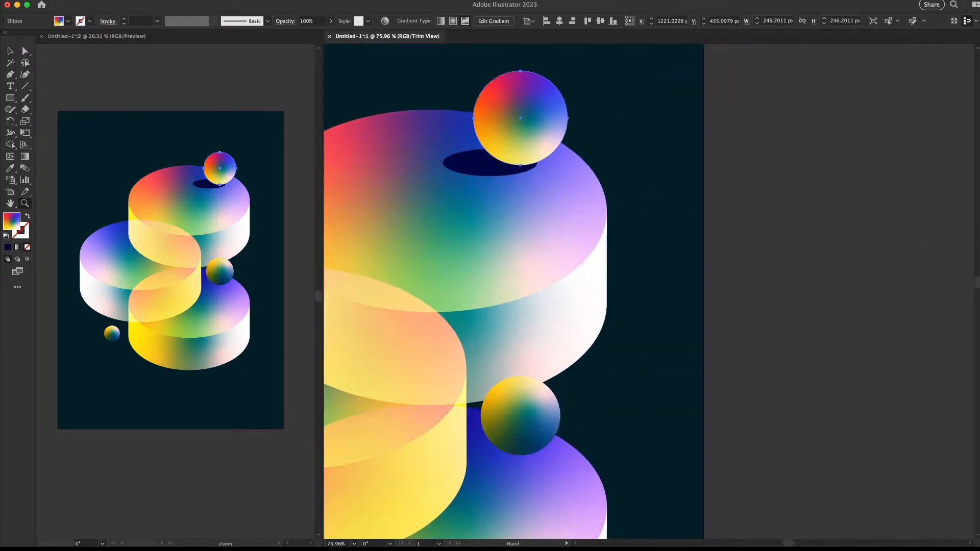
{"action": "left_click_drag", "start_coordinate": [564, 180], "coordinate": [638, 198]}
{"action": "key", "text": "v"}
{"action": "left_click", "coordinate": [585, 192]}
{"action": "key", "text": "e"}
{"action": "left_click_drag", "start_coordinate": [587, 171], "coordinate": [561, 157]}
Replace the dark ellipse with a pasted copy of the cylinder's gradient top ellipse, shrunk to shadow size
{"action": "key", "text": "v"}
{"action": "left_click", "coordinate": [567, 222]}
{"action": "double_click", "coordinate": [566, 222]}
{"action": "left_click", "coordinate": [567, 222]}
{"action": "double_click", "coordinate": [750, 179]}
{"action": "left_click", "coordinate": [543, 190]}
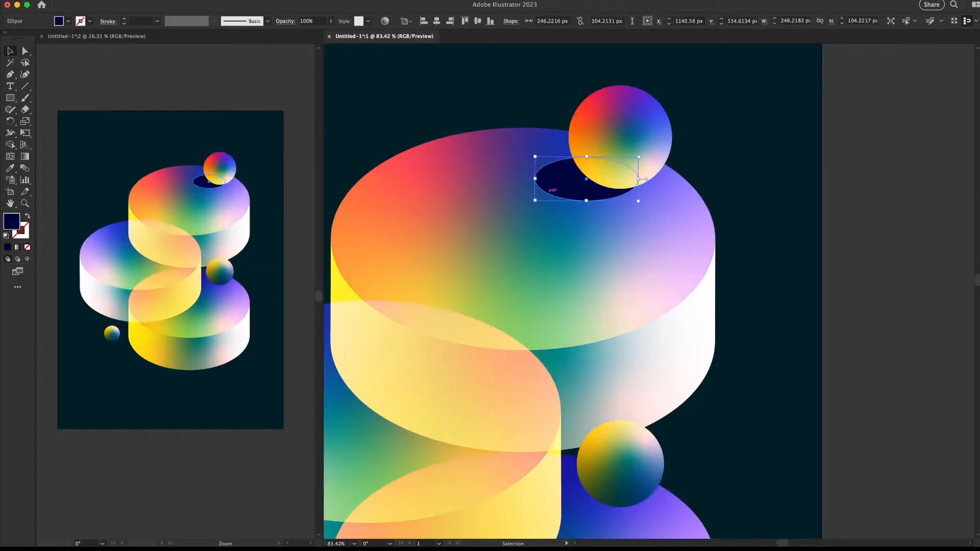
{"action": "key", "text": "Delete"}
{"action": "key", "text": "super+f"}
{"action": "key", "text": "e"}
{"action": "left_click_drag", "start_coordinate": [715, 128], "coordinate": [608, 182]}
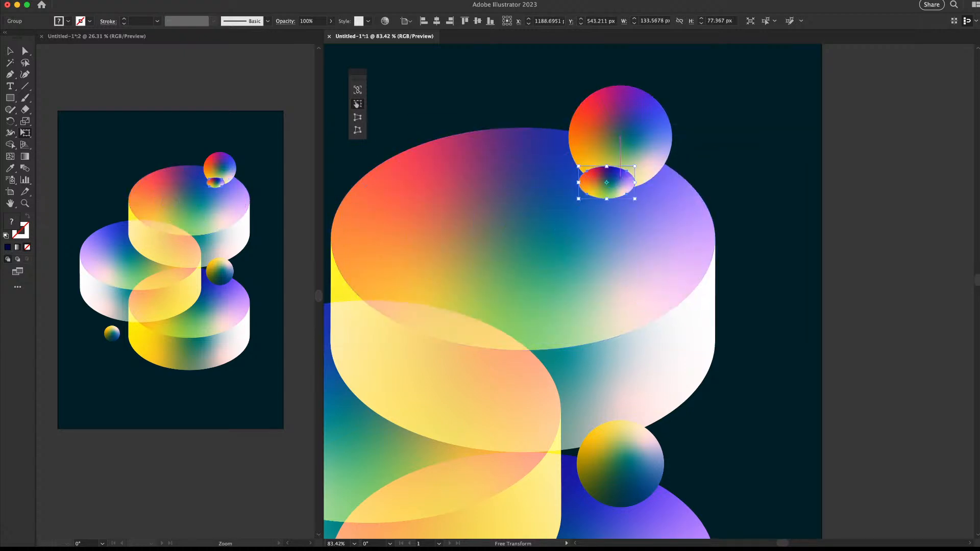
Sample the dark background colour onto the small ellipse and bring the top sphere in front of it
{"action": "key", "text": "i"}
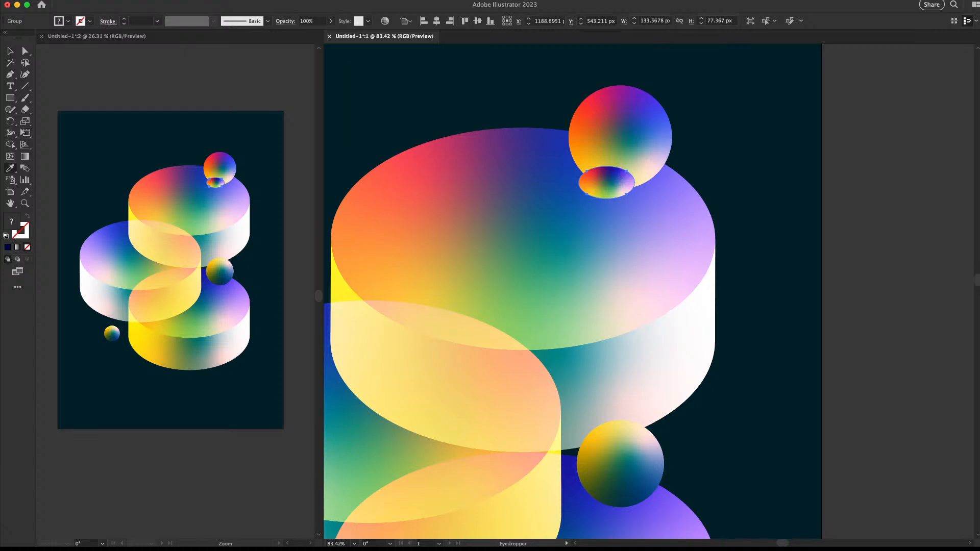
{"action": "left_click", "coordinate": [621, 178]}
{"action": "key", "text": "v"}
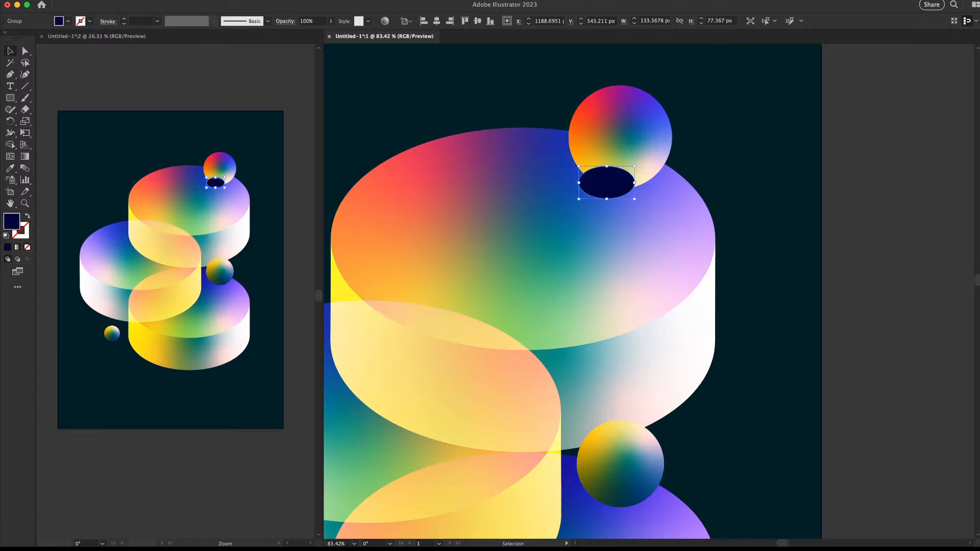
{"action": "left_click", "coordinate": [621, 146]}
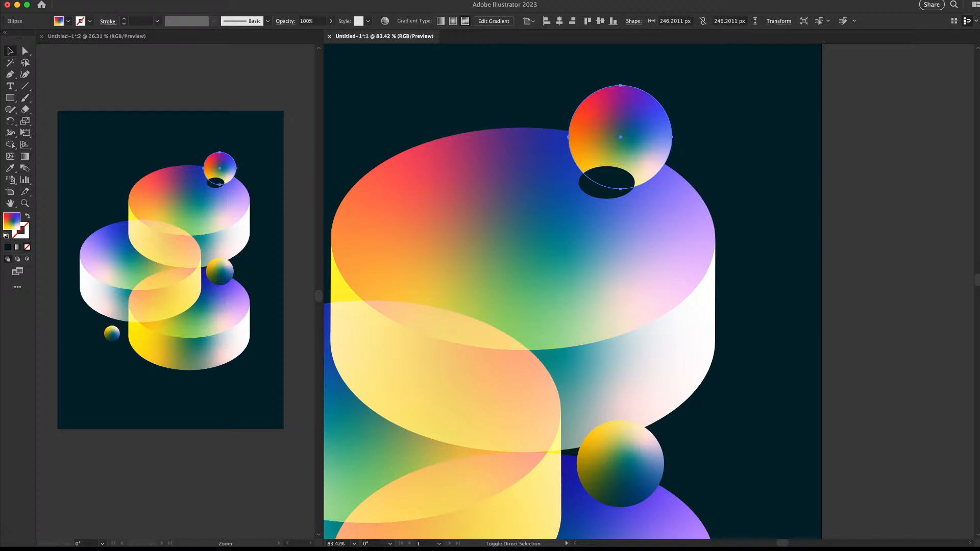
{"action": "key", "text": "shift+super+]"}
Fit the whole artboard in view and deselect the shadow ellipse
{"action": "key", "text": "z"}
{"action": "mouse_move", "coordinate": [595, 209]}
{"action": "left_mouse_down"}
{"action": "mouse_move", "coordinate": [485, 210]}
{"action": "mouse_move", "coordinate": [635, 202]}
{"action": "mouse_move", "coordinate": [628, 195]}
{"action": "mouse_move", "coordinate": [608, 212]}
{"action": "left_mouse_up"}
{"action": "key", "text": "v"}
{"action": "key", "text": "super+0"}
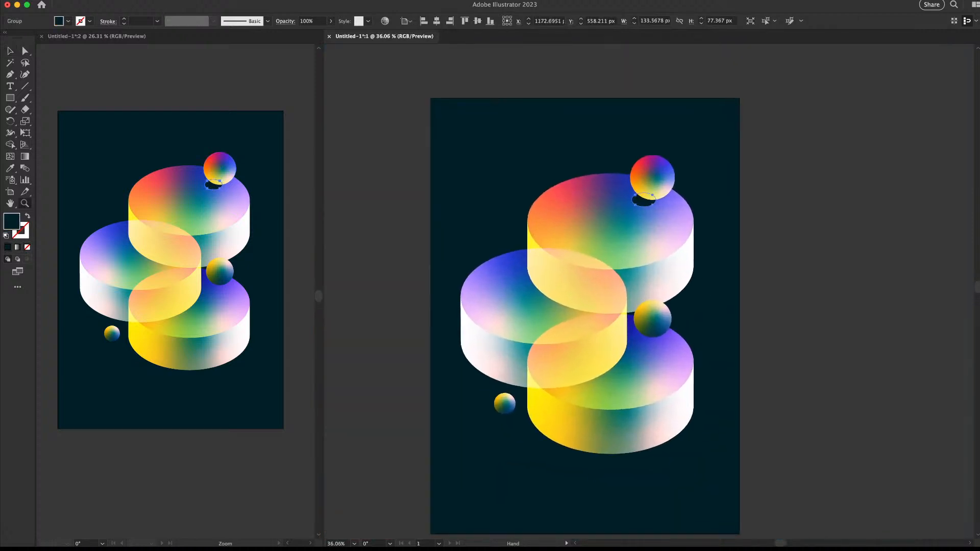
{"action": "left_click_drag", "start_coordinate": [760, 230], "coordinate": [673, 208]}
{"action": "left_click", "coordinate": [677, 209]}
Copy the shadow ellipse under the middle sphere and bring that sphere in front of it
{"action": "left_click_drag", "start_coordinate": [571, 235], "coordinate": [594, 214]}
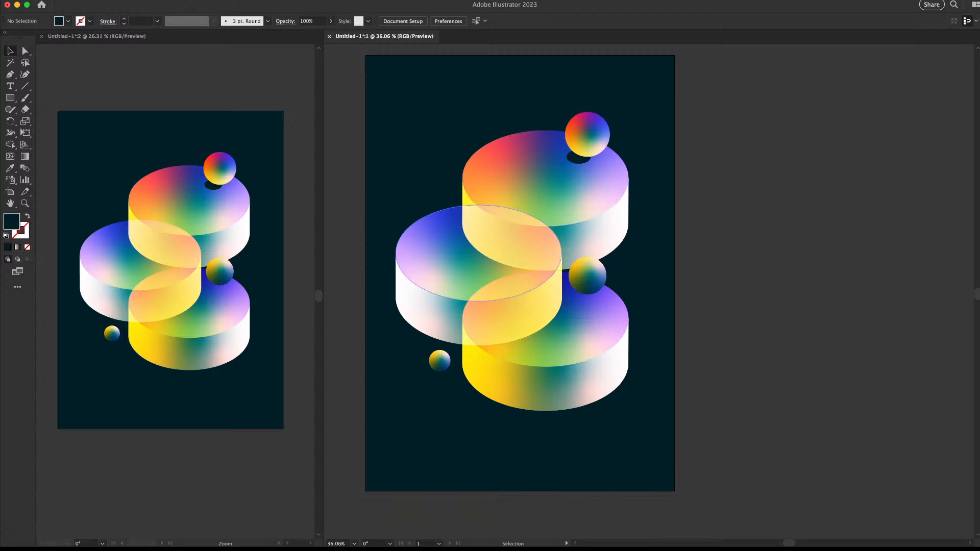
{"action": "left_click_drag", "start_coordinate": [578, 158], "coordinate": [578, 296]}
{"action": "left_click_drag", "start_coordinate": [586, 286], "coordinate": [679, 286]}
{"action": "left_click", "coordinate": [593, 250]}
{"action": "key", "text": "super+shift+bracketright"}
Drag another copy of the shadow ellipse to the small bottom-left sphere
{"action": "left_click_drag", "start_coordinate": [585, 218], "coordinate": [482, 218]}
{"action": "left_click_drag", "start_coordinate": [483, 281], "coordinate": [511, 281]}
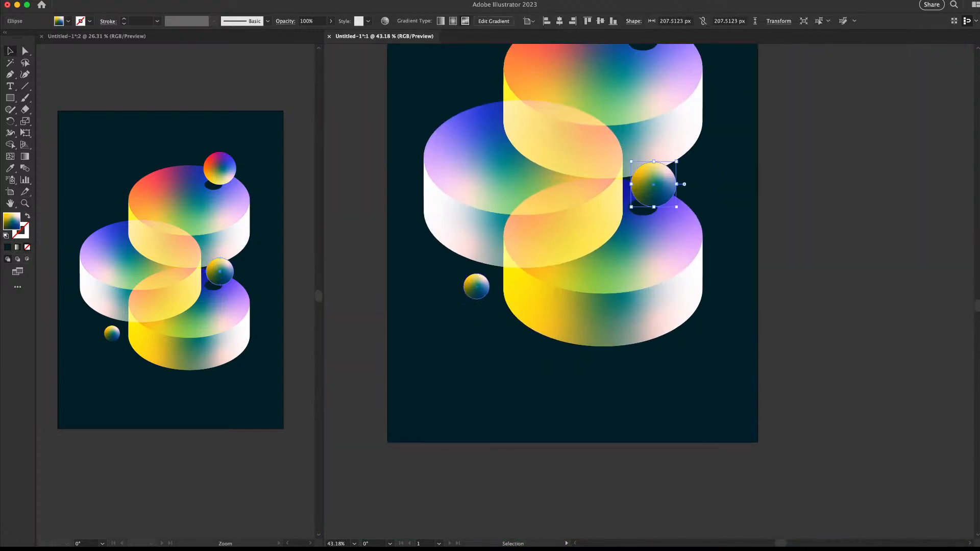
{"action": "left_click_drag", "start_coordinate": [644, 208], "coordinate": [464, 294]}
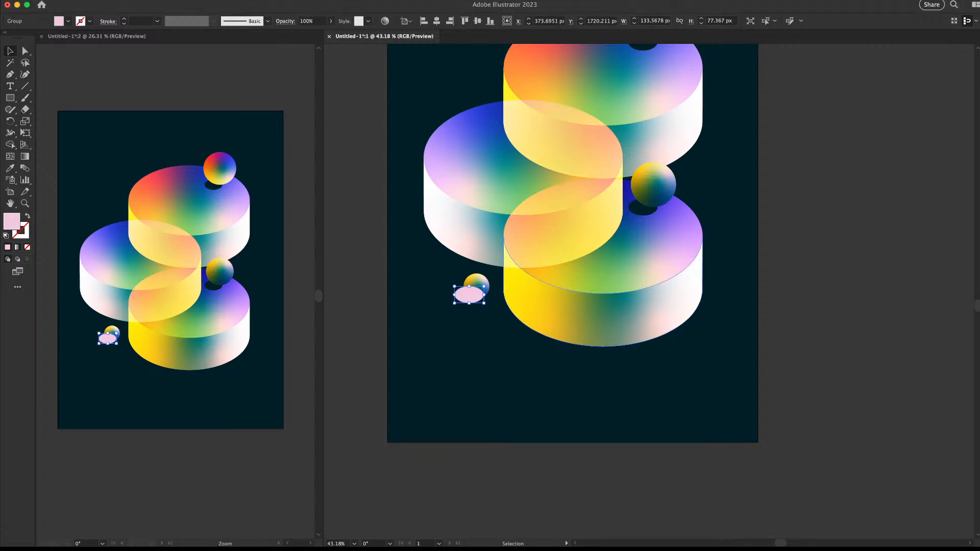
Bring the small bottom-left sphere in front of the white ellipse
{"action": "key", "text": "x"}
{"action": "key", "text": "x"}
{"action": "left_click", "coordinate": [363, 309]}
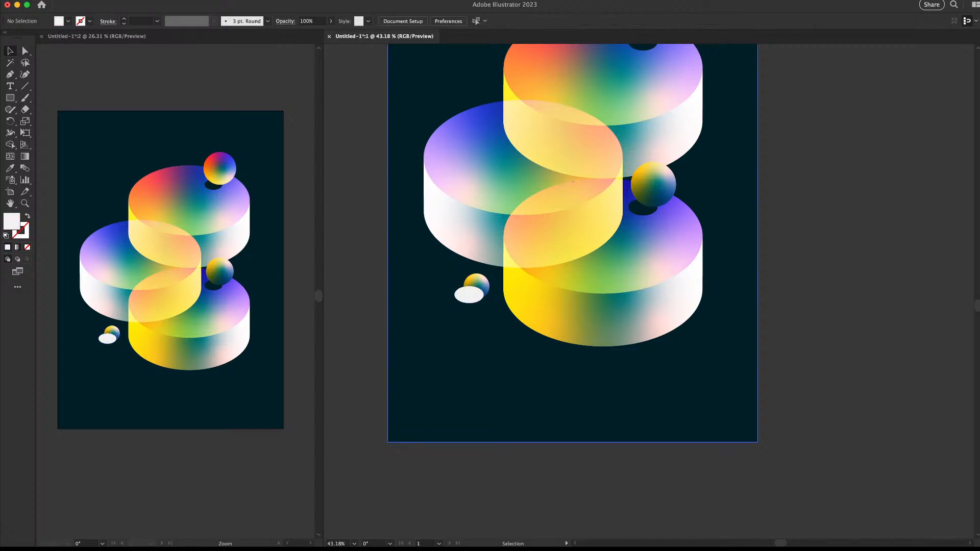
{"action": "left_click", "coordinate": [481, 282]}
{"action": "key", "text": "super+shift+]"}
{"action": "key", "text": "z"}
{"action": "left_click_drag", "start_coordinate": [542, 303], "coordinate": [607, 289]}
{"action": "key", "text": "v"}
{"action": "left_click", "coordinate": [449, 307]}
Shrink the white ellipse and nudge it beneath the small sphere
{"action": "key", "text": "z"}
{"action": "key", "text": "v"}
{"action": "left_click", "coordinate": [462, 363]}
{"action": "left_click_drag", "start_coordinate": [550, 328], "coordinate": [529, 341]}
{"action": "left_click_drag", "start_coordinate": [481, 362], "coordinate": [491, 369]}
{"action": "key", "text": "z"}
{"action": "left_click_drag", "start_coordinate": [620, 313], "coordinate": [553, 313]}
{"action": "key", "text": "v"}
{"action": "left_click", "coordinate": [543, 353]}
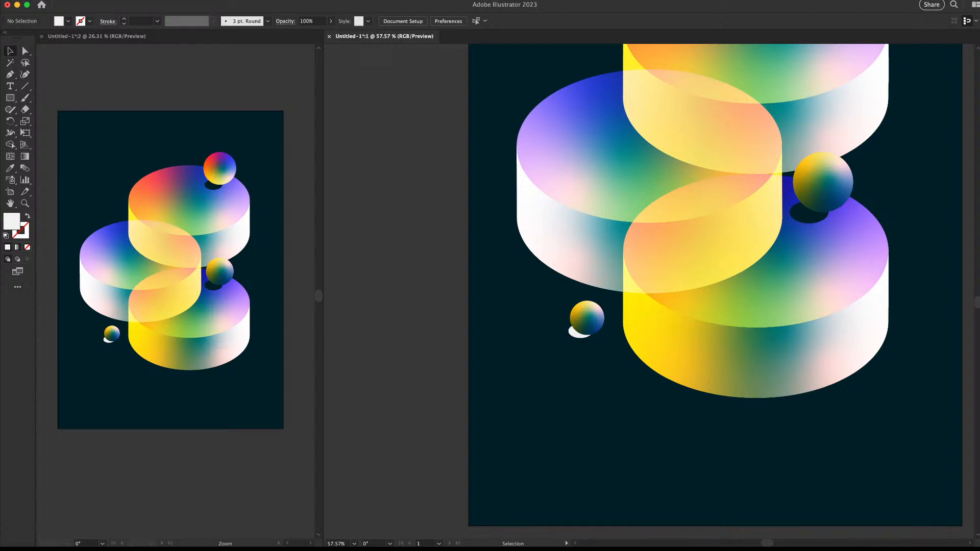
{"action": "left_click_drag", "start_coordinate": [709, 280], "coordinate": [633, 280]}
{"action": "left_click_drag", "start_coordinate": [810, 227], "coordinate": [925, 218]}
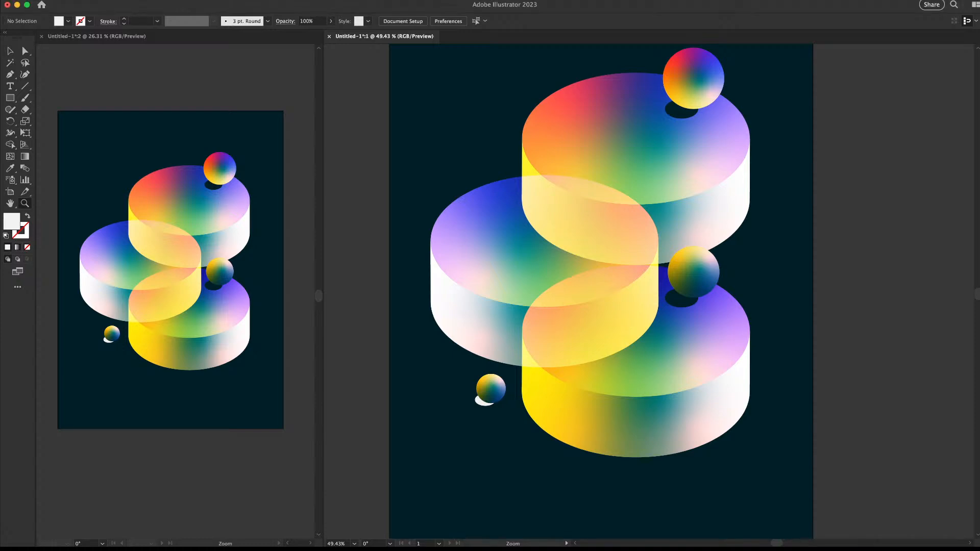
{"action": "left_click_drag", "start_coordinate": [681, 249], "coordinate": [564, 246]}
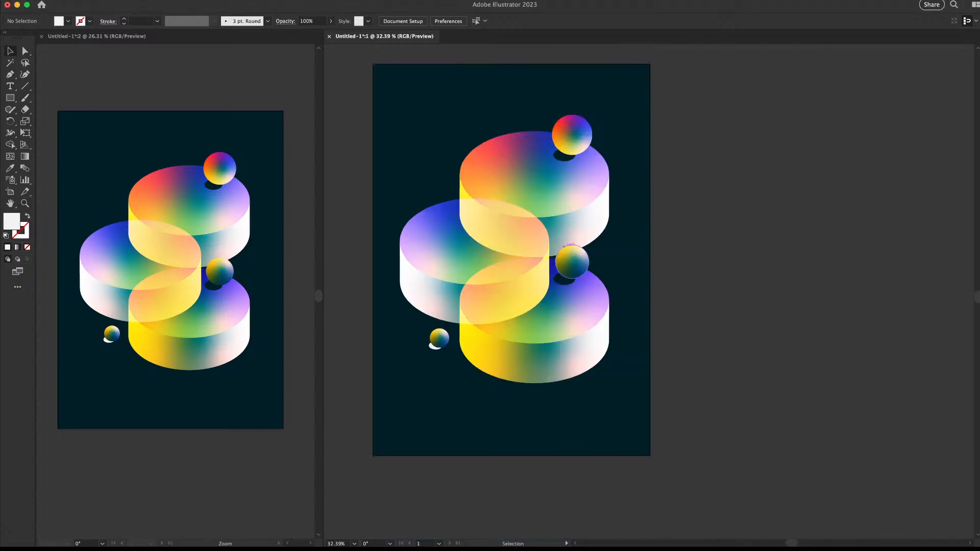
{"action": "left_click", "coordinate": [469, 225]}
{"action": "left_click_drag", "start_coordinate": [469, 225], "coordinate": [544, 228]}
{"action": "left_click", "coordinate": [703, 243]}
{"action": "left_click_drag", "start_coordinate": [703, 242], "coordinate": [561, 245]}
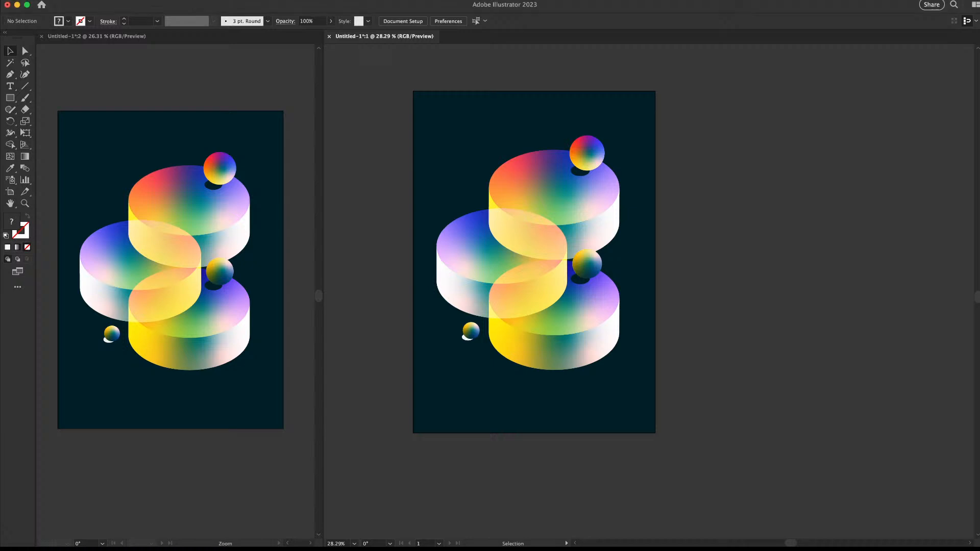
{"action": "key", "text": "z"}
{"action": "left_click_drag", "start_coordinate": [383, 200], "coordinate": [426, 200]}
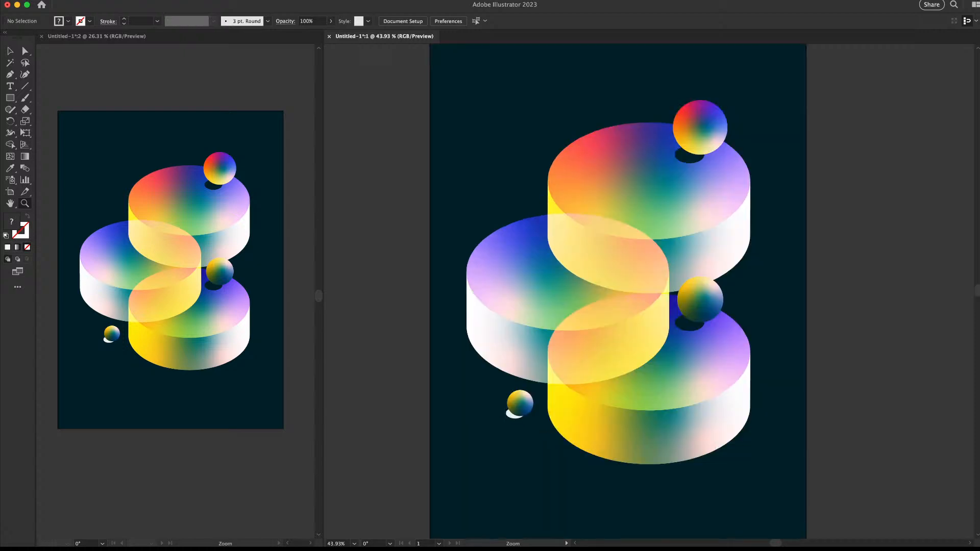
{"action": "mouse_move", "coordinate": [596, 254]}
{"action": "left_mouse_down"}
{"action": "mouse_move", "coordinate": [573, 254]}
{"action": "mouse_move", "coordinate": [586, 255]}
{"action": "left_mouse_up"}
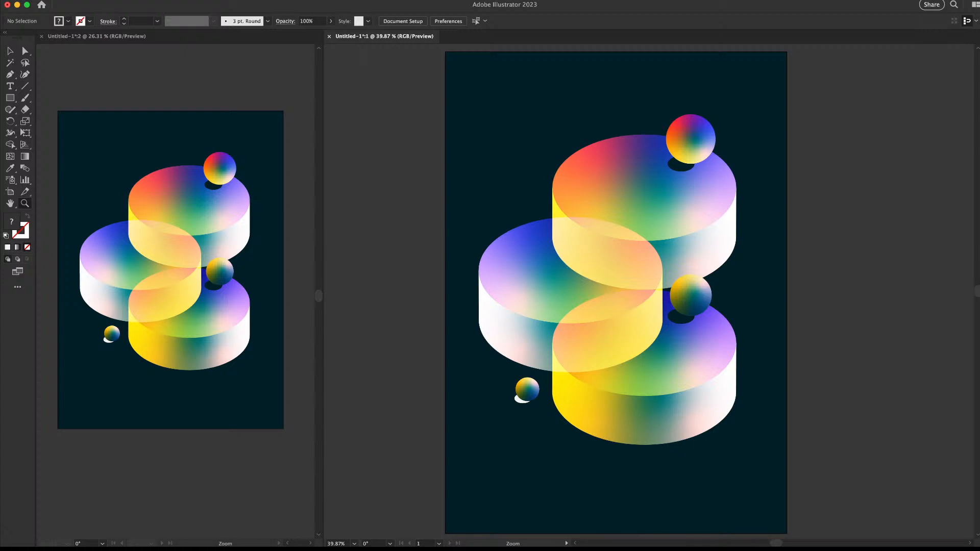
{"action": "left_click_drag", "start_coordinate": [682, 282], "coordinate": [659, 283]}
{"action": "left_click_drag", "start_coordinate": [659, 282], "coordinate": [589, 278]}
{"action": "key", "text": "v"}
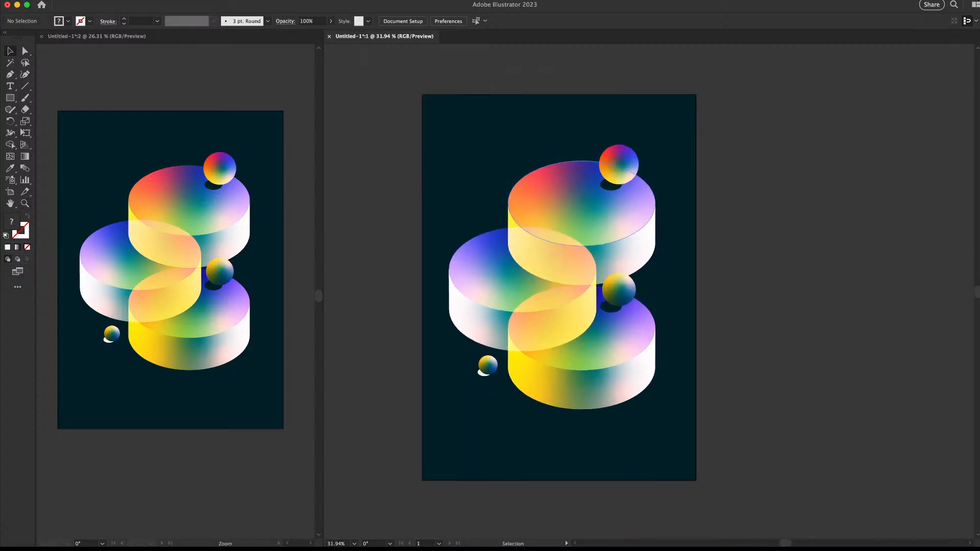
Type a capital 'A' and move it to the artboard's top-left corner
{"action": "key", "text": "t"}
{"action": "left_click", "coordinate": [497, 142]}
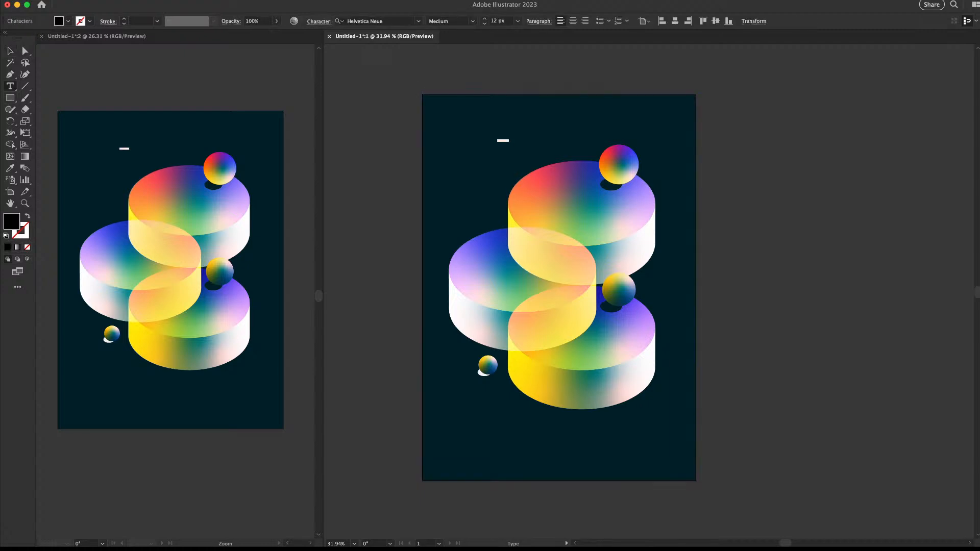
{"action": "key", "text": "BackSpace"}
{"action": "type", "text": "A"}
{"action": "key", "text": "Escape"}
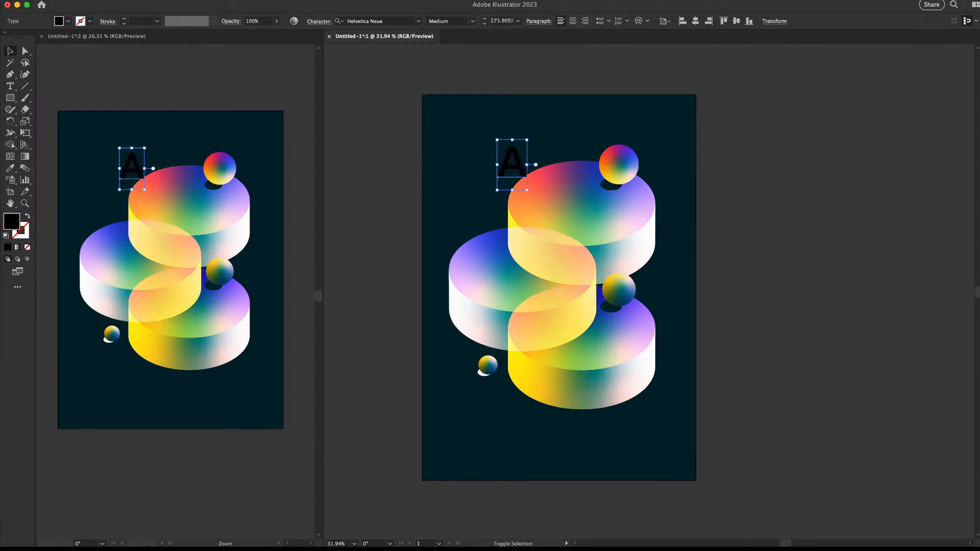
{"action": "left_click_drag", "start_coordinate": [512, 164], "coordinate": [449, 123]}
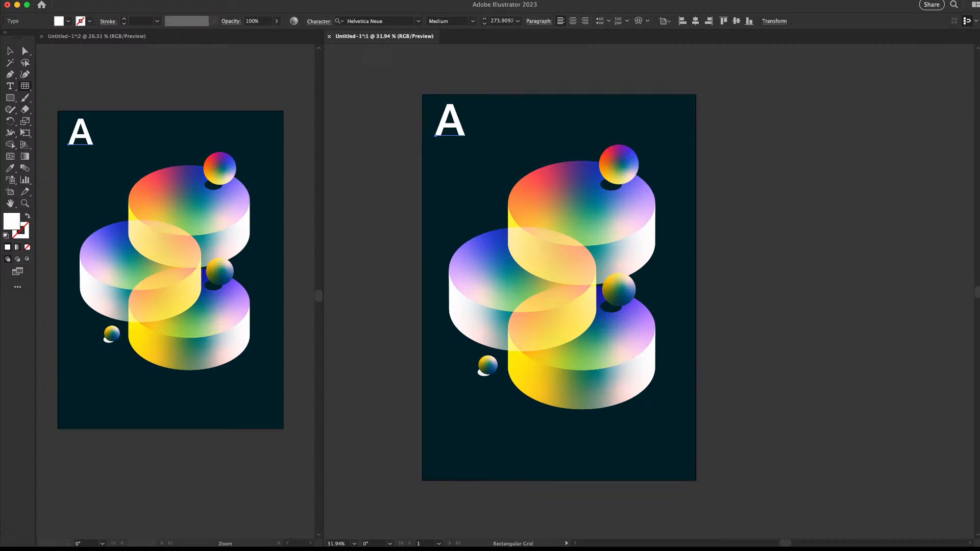
Draw a rectangular grid covering the whole artboard and convert it into guides
{"action": "left_click", "coordinate": [392, 136]}
{"action": "key", "text": "super+z"}
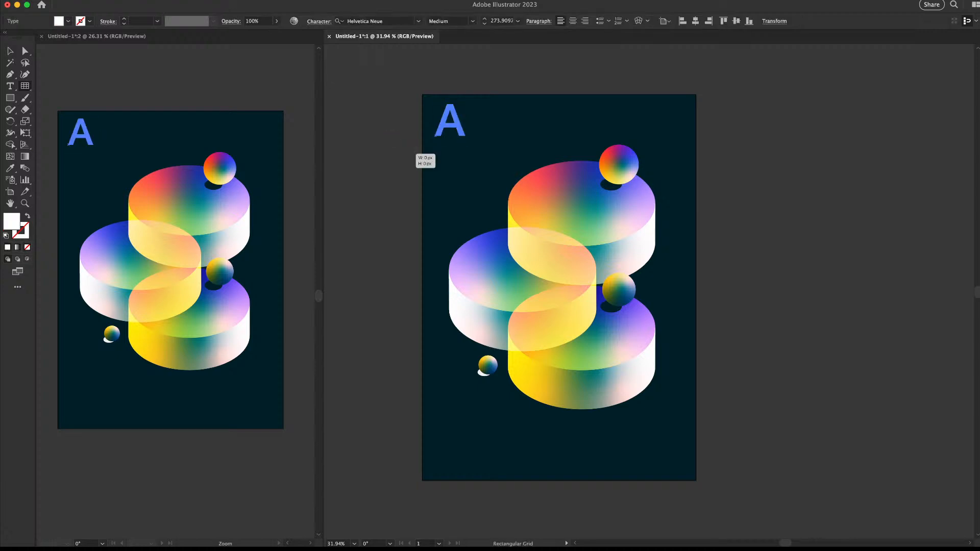
{"action": "left_click", "coordinate": [396, 153]}
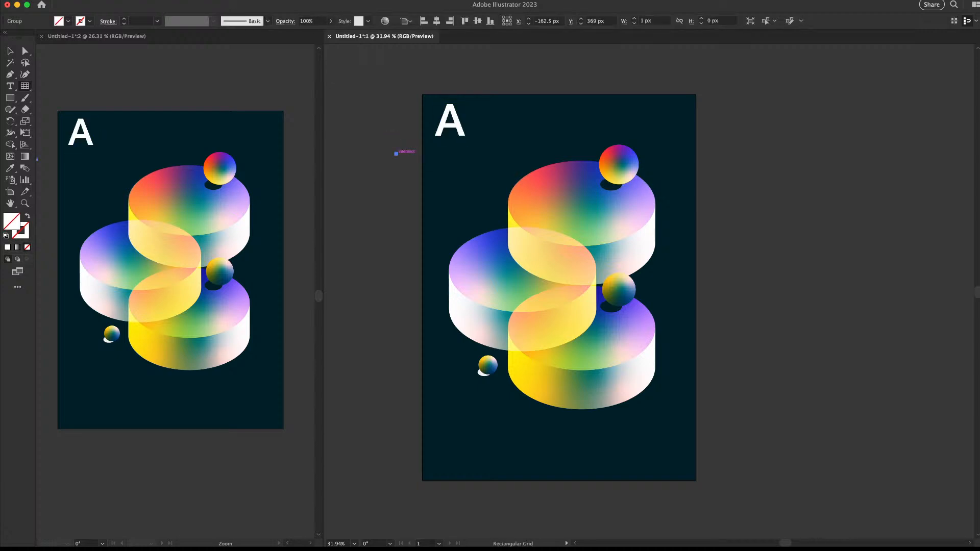
{"action": "left_click_drag", "start_coordinate": [421, 94], "coordinate": [696, 480]}
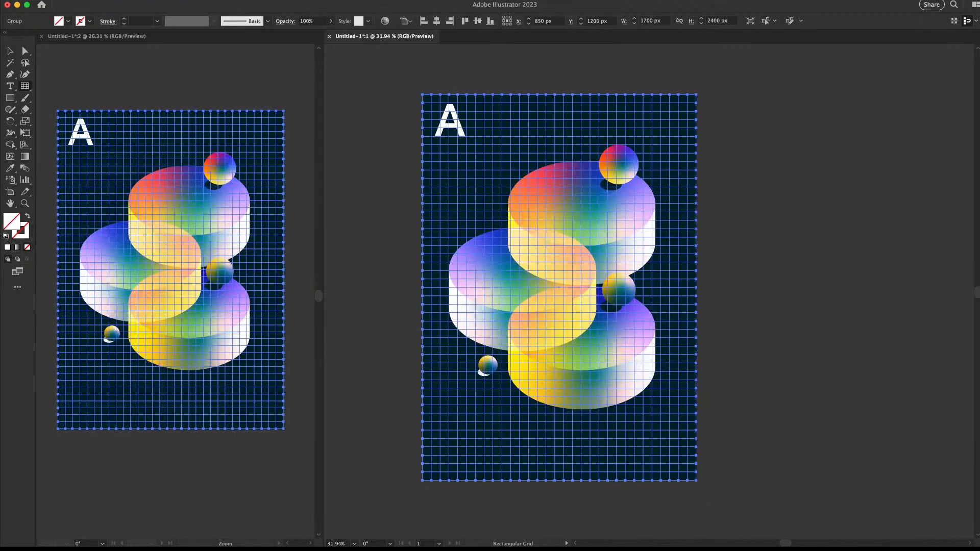
{"action": "key", "text": "super+5"}
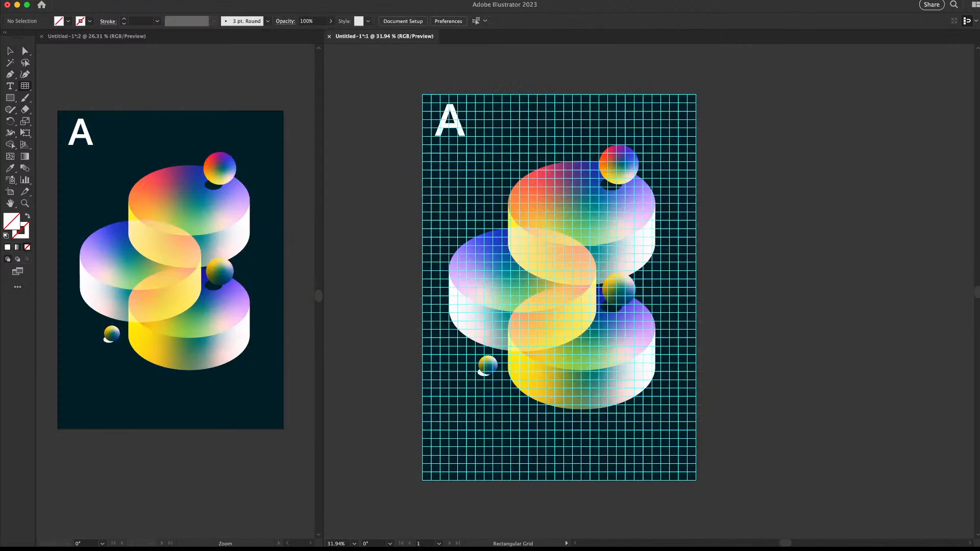
Move the letter A onto the guide grid
{"action": "key", "text": "v"}
{"action": "scroll", "coordinate": [601, 245], "scroll_direction": "up", "scroll_amount": 1}
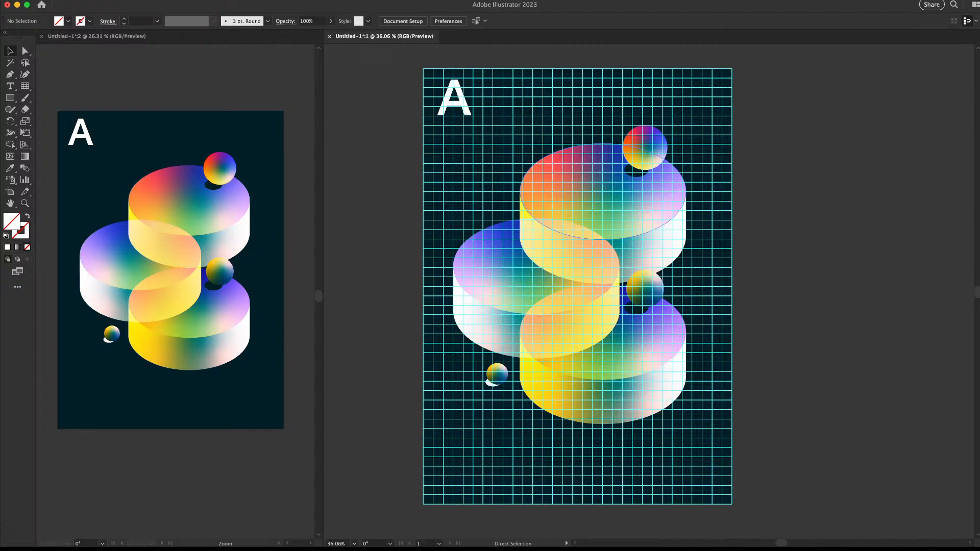
{"action": "left_click_drag", "start_coordinate": [391, 64], "coordinate": [459, 65]}
{"action": "left_click_drag", "start_coordinate": [532, 151], "coordinate": [569, 153]}
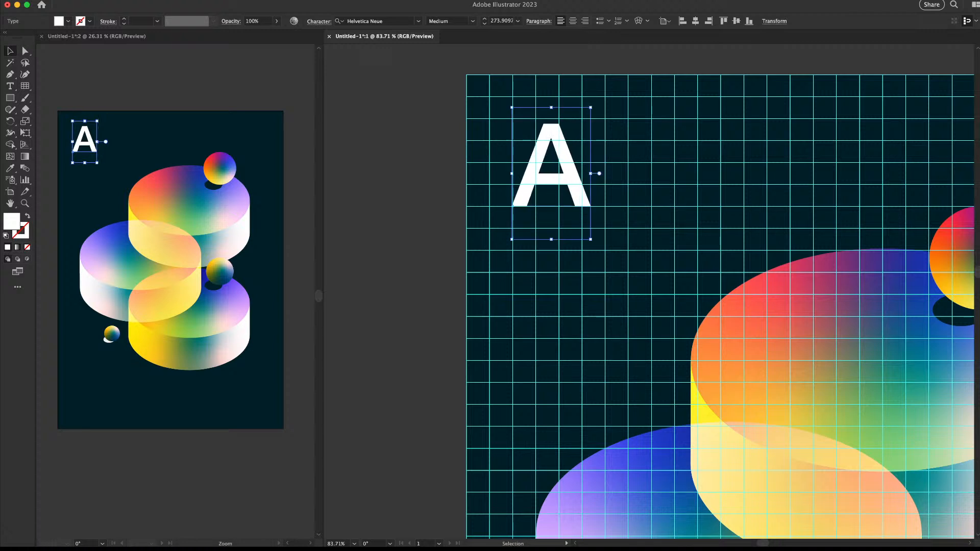
Enlarge the A proportionally and nudge it onto a grid line
{"action": "left_click_drag", "start_coordinate": [591, 107], "coordinate": [594, 102]}
{"action": "scroll", "coordinate": [508, 167], "scroll_direction": "up", "scroll_amount": 3}
{"action": "left_click_drag", "start_coordinate": [543, 189], "coordinate": [544, 193]}
{"action": "key", "text": "z"}
{"action": "left_click_drag", "start_coordinate": [707, 109], "coordinate": [541, 224]}
{"action": "key", "text": "e"}
{"action": "mouse_move", "coordinate": [579, 182]}
{"action": "left_mouse_down"}
{"action": "mouse_move", "coordinate": [585, 172]}
{"action": "mouse_move", "coordinate": [577, 180]}
{"action": "left_mouse_up"}
Zoom out to the whole poster and hide the grid guides
{"action": "key", "text": "z"}
{"action": "left_click_drag", "start_coordinate": [600, 229], "coordinate": [529, 229]}
{"action": "left_click_drag", "start_coordinate": [529, 230], "coordinate": [399, 138]}
{"action": "key", "text": "v"}
{"action": "key", "text": "super+apostrophe"}
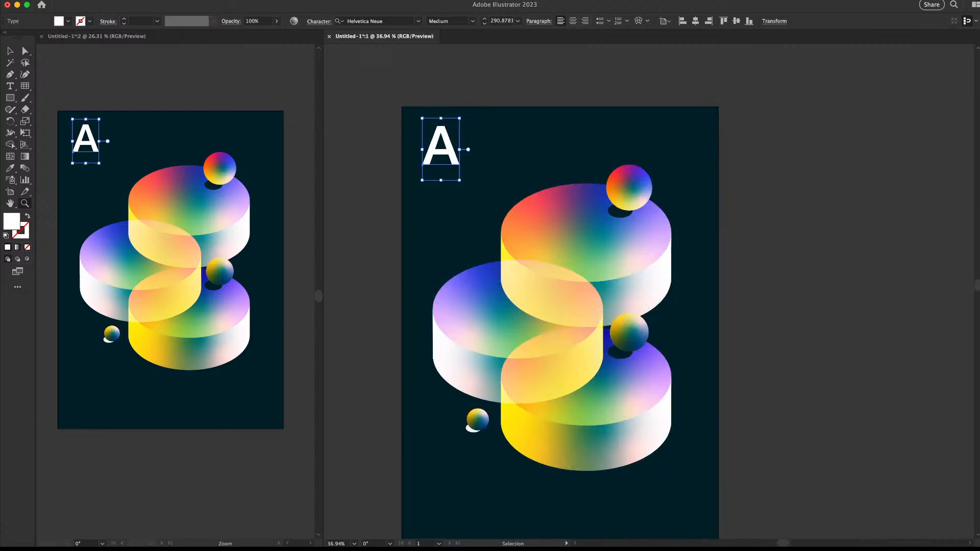
{"action": "key", "text": "super+shift+a"}
Give the A a pale lavender grey fill from the Color panel
{"action": "key", "text": "z"}
{"action": "left_click_drag", "start_coordinate": [621, 194], "coordinate": [573, 194]}
{"action": "left_click_drag", "start_coordinate": [528, 170], "coordinate": [563, 170]}
{"action": "key", "text": "v"}
{"action": "left_click", "coordinate": [509, 176]}
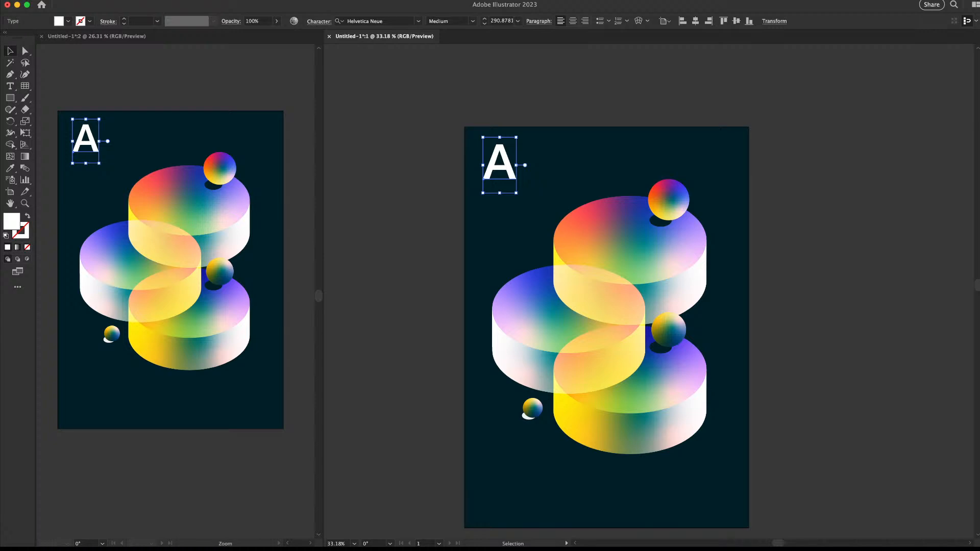
{"action": "key", "text": "shift+Tab"}
{"action": "key", "text": "shift+Tab"}
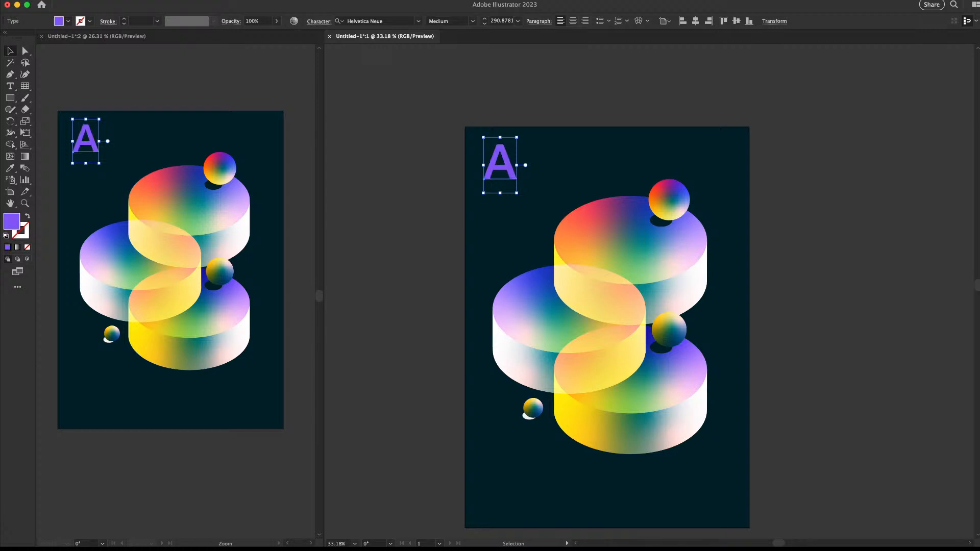
{"action": "key", "text": "super+shift+a"}
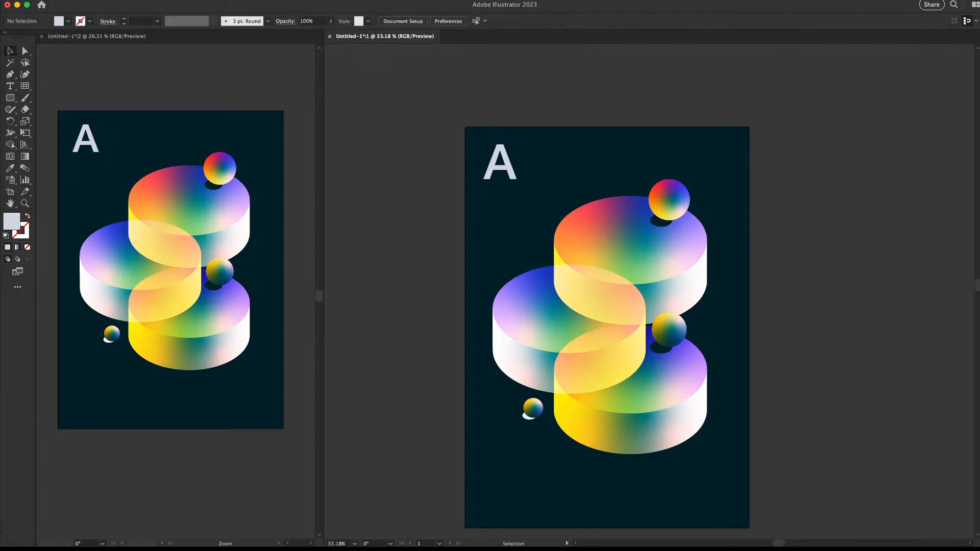
Change the capital A into a lowercase 'a'
{"action": "left_click", "coordinate": [500, 163]}
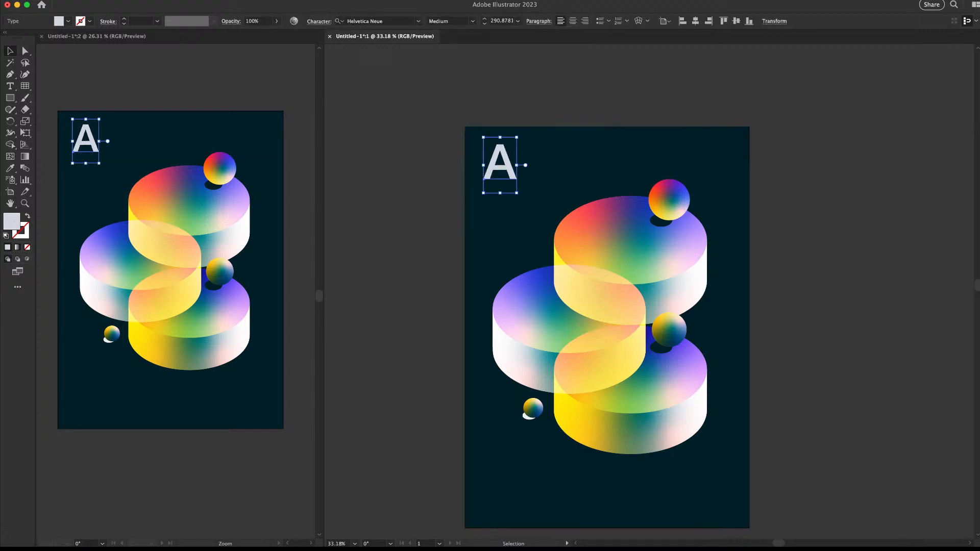
{"action": "double_click", "coordinate": [512, 164]}
{"action": "key", "text": "super+a"}
{"action": "left_click", "coordinate": [514, 163]}
{"action": "key", "text": "BackSpace"}
{"action": "type", "text": "A"}
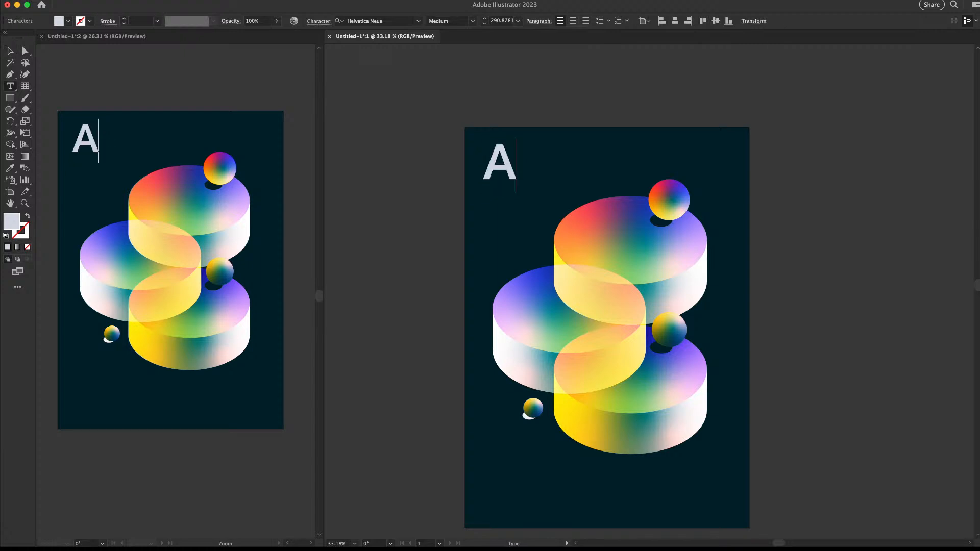
{"action": "key", "text": "BackSpace"}
{"action": "type", "text": "a"}
{"action": "key", "text": "Escape"}
Show the guides again, then move the 'a' up and enlarge it proportionally
{"action": "left_click", "coordinate": [556, 168]}
{"action": "key", "text": "z"}
{"action": "left_click_drag", "start_coordinate": [489, 166], "coordinate": [561, 166]}
{"action": "key", "text": "v"}
{"action": "key", "text": "super+semicolon"}
{"action": "scroll", "coordinate": [692, 291], "scroll_direction": "up", "scroll_amount": 3}
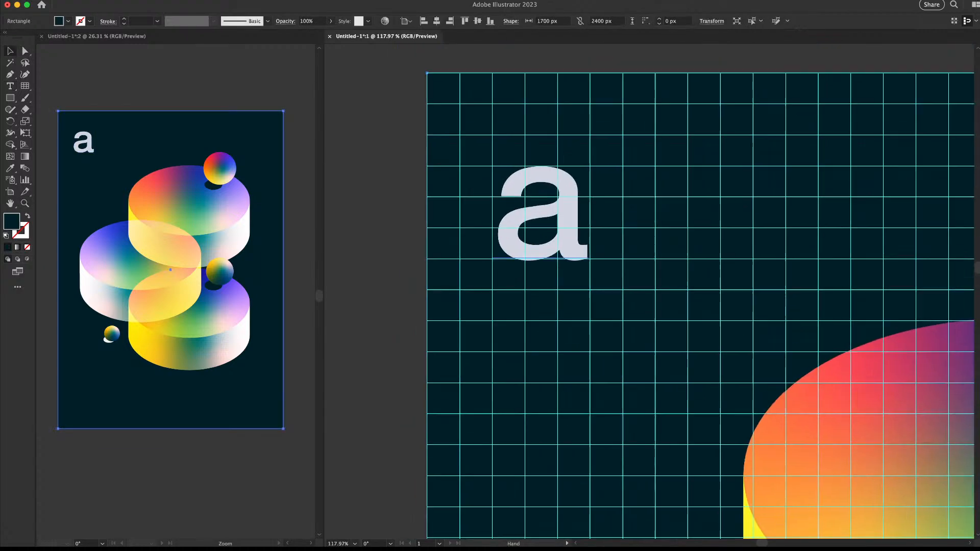
{"action": "left_click_drag", "start_coordinate": [581, 190], "coordinate": [572, 160]}
{"action": "left_click_drag", "start_coordinate": [580, 278], "coordinate": [616, 295]}
{"action": "left_click_drag", "start_coordinate": [525, 142], "coordinate": [542, 153]}
Snap the 'a', now about 327.4 pt, onto the guide lines, then hide the guides
{"action": "key", "text": "Right"}
{"action": "key", "text": "Right"}
{"action": "key", "text": "Right"}
{"action": "left_click_drag", "start_coordinate": [674, 120], "coordinate": [674, 85]}
{"action": "key", "text": "super+z"}
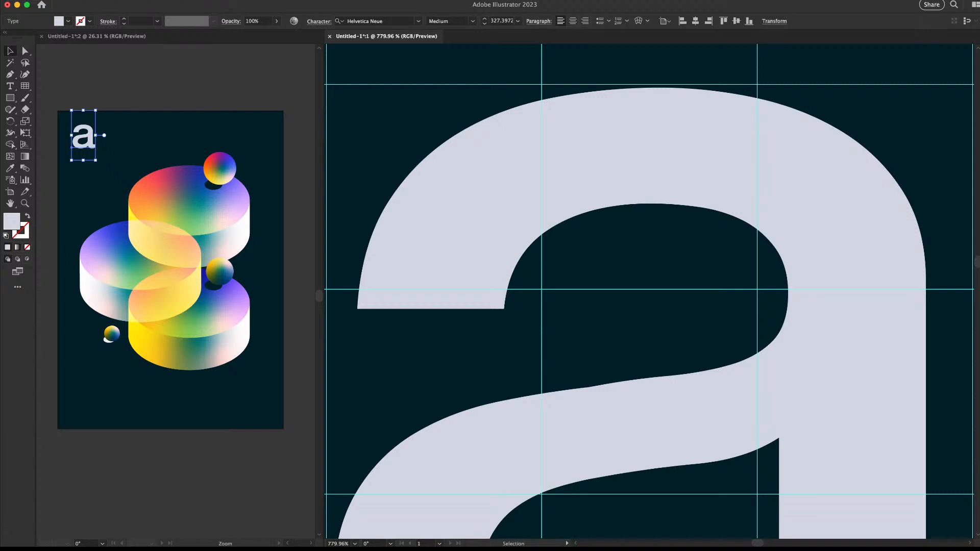
{"action": "mouse_move", "coordinate": [650, 150]}
{"action": "left_mouse_down"}
{"action": "mouse_move", "coordinate": [634, 143]}
{"action": "mouse_move", "coordinate": [656, 149]}
{"action": "left_mouse_up"}
{"action": "left_click_drag", "start_coordinate": [664, 158], "coordinate": [602, 158]}
{"action": "left_click_drag", "start_coordinate": [555, 221], "coordinate": [610, 221]}
{"action": "left_click_drag", "start_coordinate": [662, 238], "coordinate": [554, 235]}
{"action": "left_click_drag", "start_coordinate": [443, 177], "coordinate": [380, 182]}
{"action": "left_click_drag", "start_coordinate": [755, 266], "coordinate": [654, 189]}
{"action": "key", "text": "super+;"}
Change the 'a' from Helvetica Neue Medium to Light, keeping it at 327.4 pt
{"action": "key", "text": "super+shift+a"}
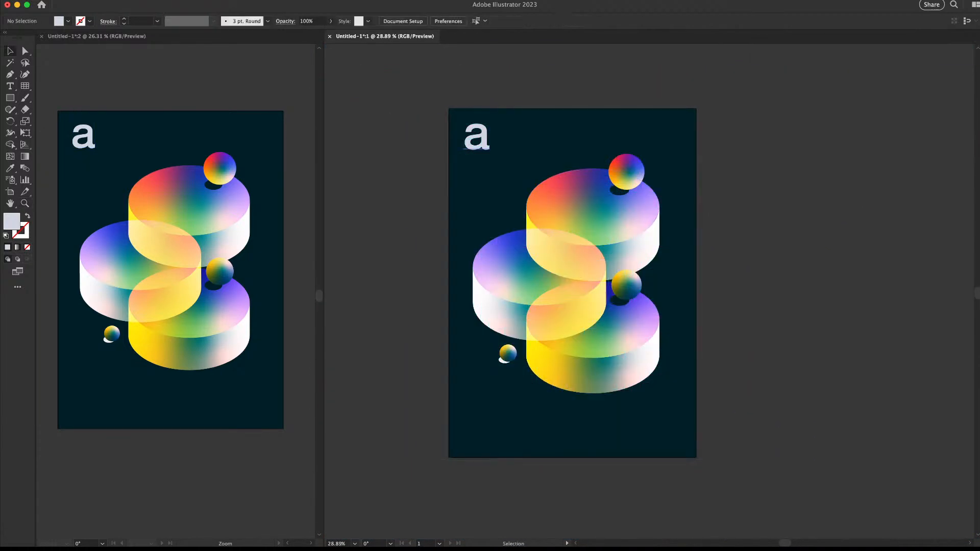
{"action": "left_click", "coordinate": [477, 137]}
{"action": "left_click", "coordinate": [473, 21]}
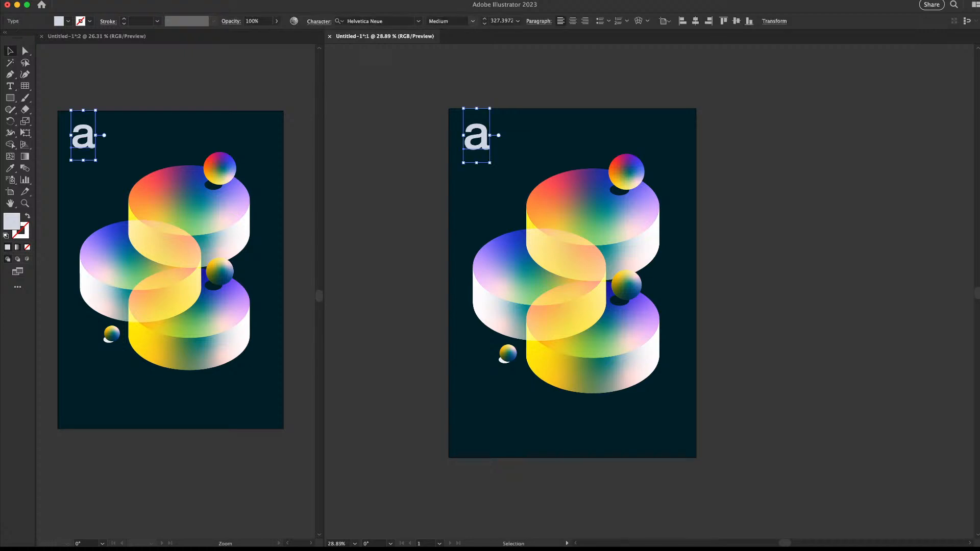
{"action": "left_click", "coordinate": [450, 77]}
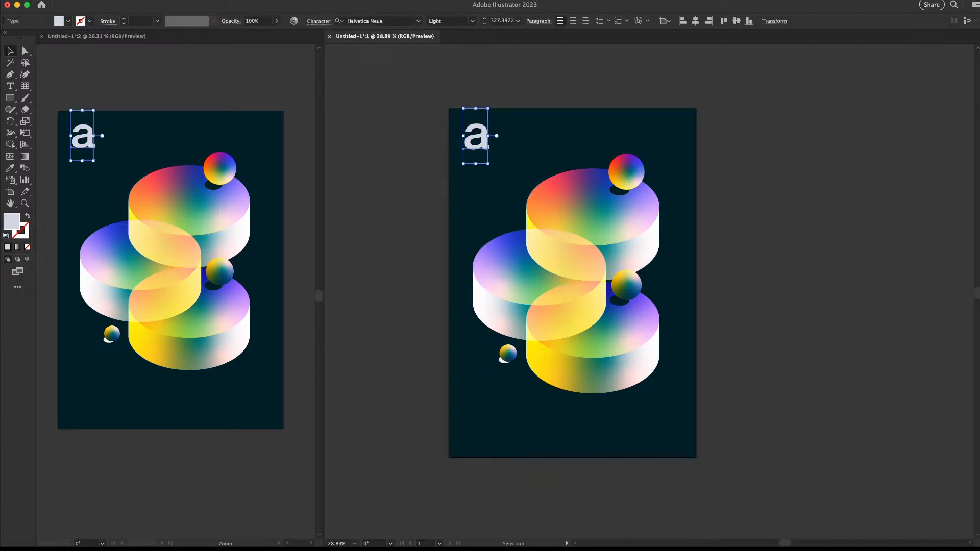
{"action": "double_click", "coordinate": [477, 137]}
{"action": "key", "text": "super+a"}
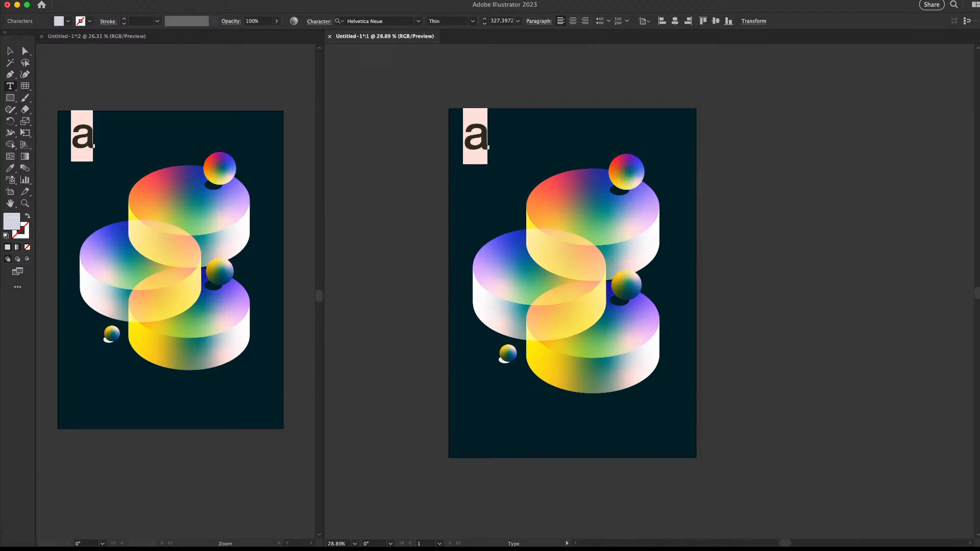
{"action": "key", "text": "Escape"}
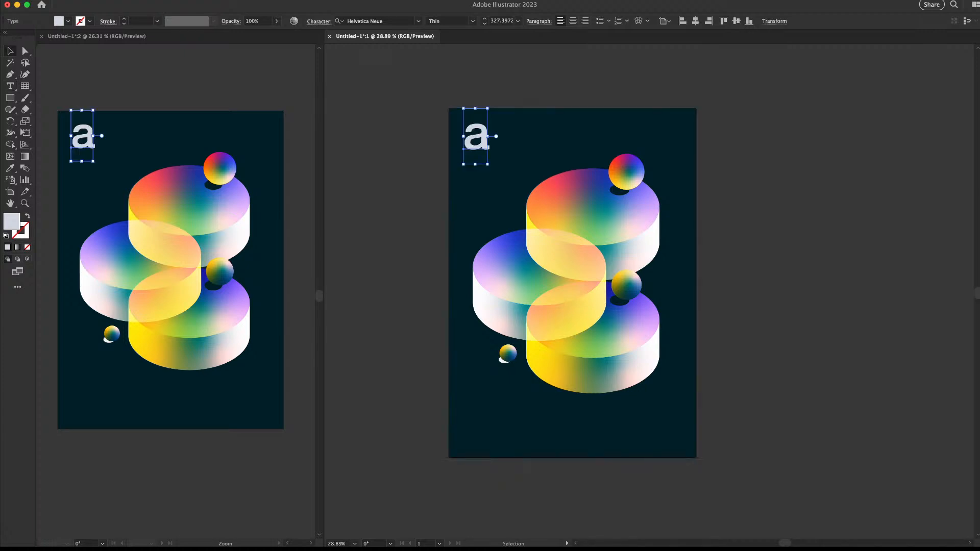
{"action": "key", "text": "t"}
{"action": "double_click", "coordinate": [477, 138]}
{"action": "left_click", "coordinate": [473, 21]}
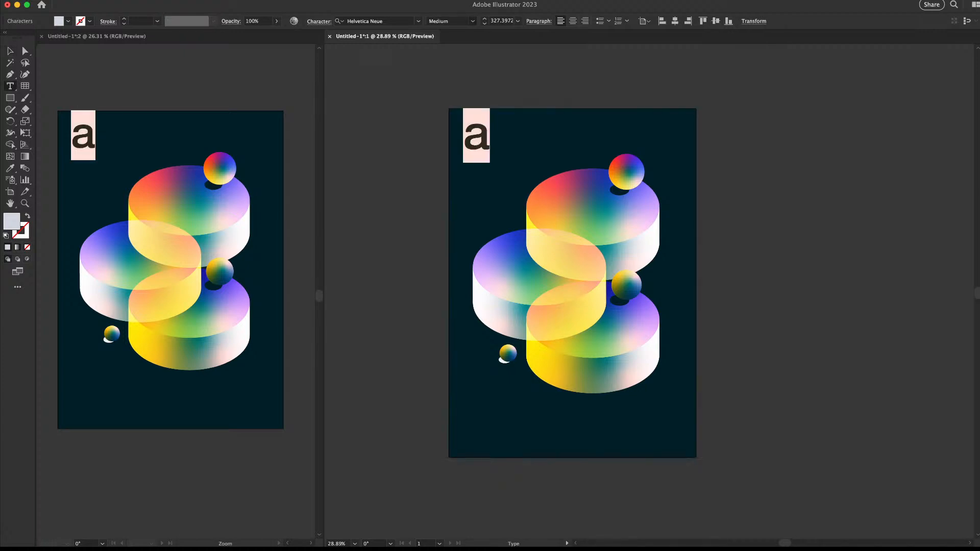
{"action": "left_click", "coordinate": [443, 71]}
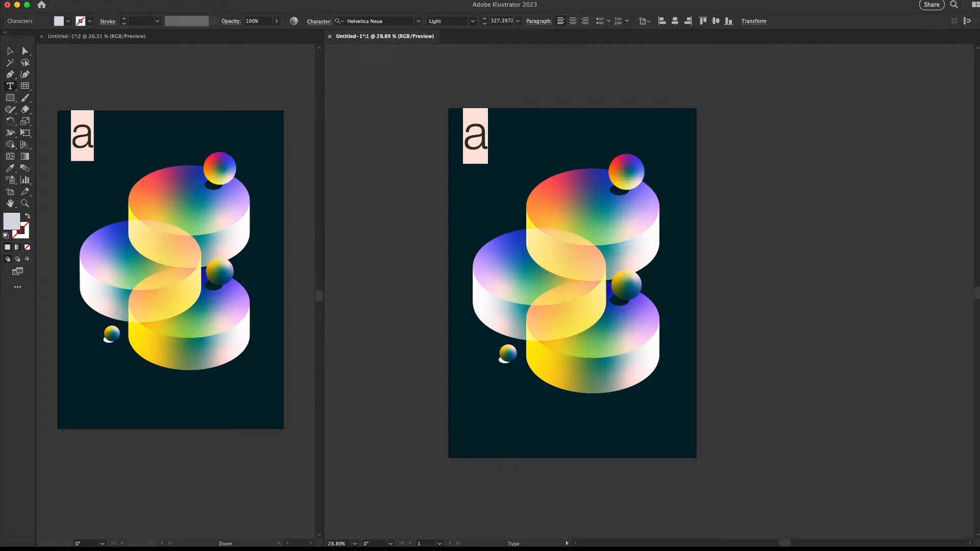
{"action": "left_click", "coordinate": [11, 51]}
{"action": "left_click", "coordinate": [408, 168]}
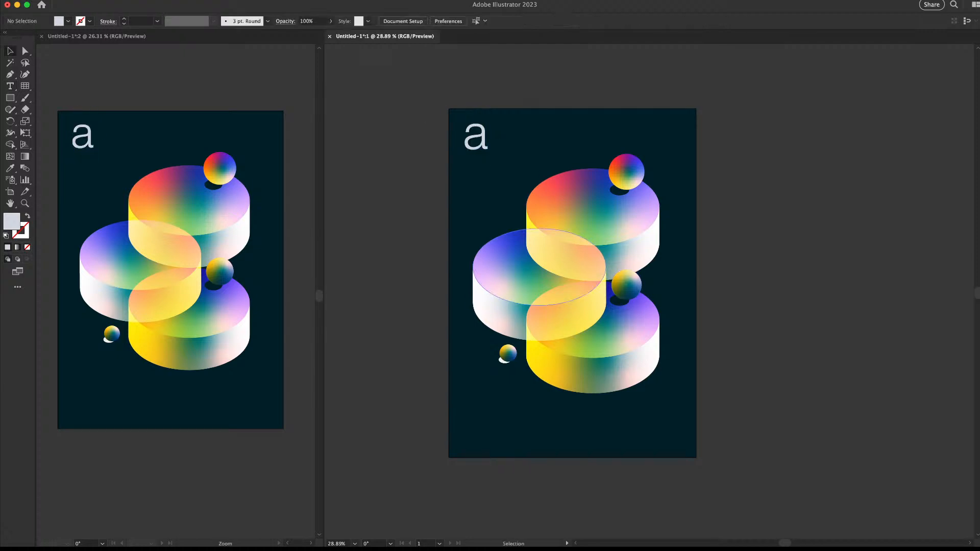
Duplicate the 'a' into the bottom-right, snap it to the grid, and retype it as '001'
{"action": "left_click_drag", "start_coordinate": [477, 140], "coordinate": [704, 430]}
{"action": "key", "text": "z"}
{"action": "left_click_drag", "start_coordinate": [704, 431], "coordinate": [667, 319]}
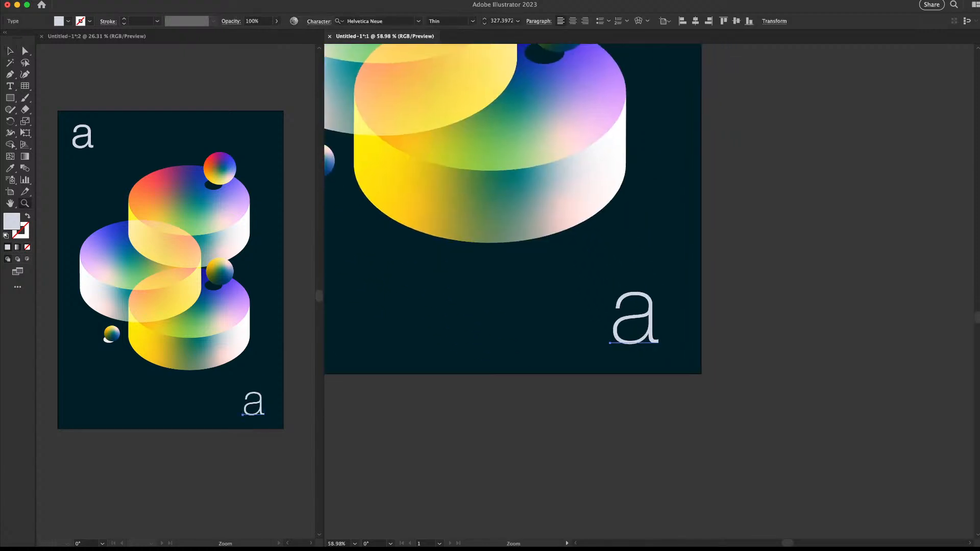
{"action": "key", "text": "ctrl+apostrophe"}
{"action": "mouse_move", "coordinate": [650, 325]}
{"action": "left_mouse_down"}
{"action": "mouse_move", "coordinate": [666, 325]}
{"action": "mouse_move", "coordinate": [663, 317]}
{"action": "left_mouse_up"}
{"action": "key", "text": "v"}
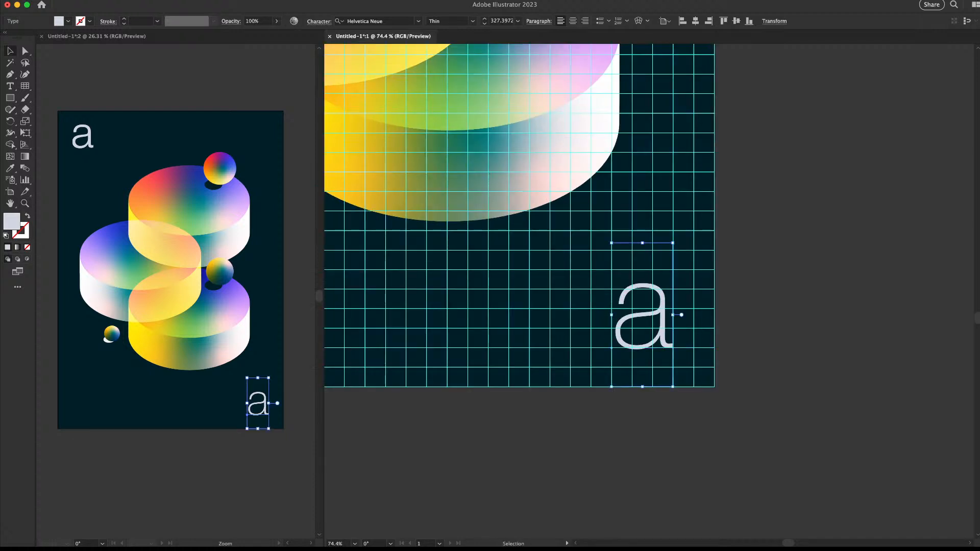
{"action": "double_click", "coordinate": [663, 317]}
{"action": "key", "text": "super+a"}
{"action": "type", "text": "001"}
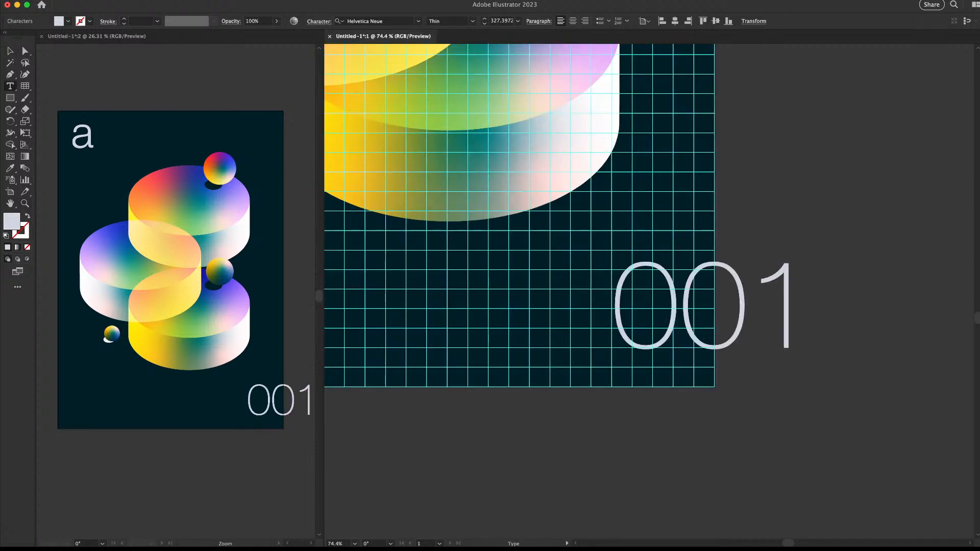
{"action": "key", "text": "Escape"}
Move '001' onto the poster and tighten the kerning between its digits
{"action": "left_click_drag", "start_coordinate": [819, 313], "coordinate": [662, 314]}
{"action": "key", "text": "t"}
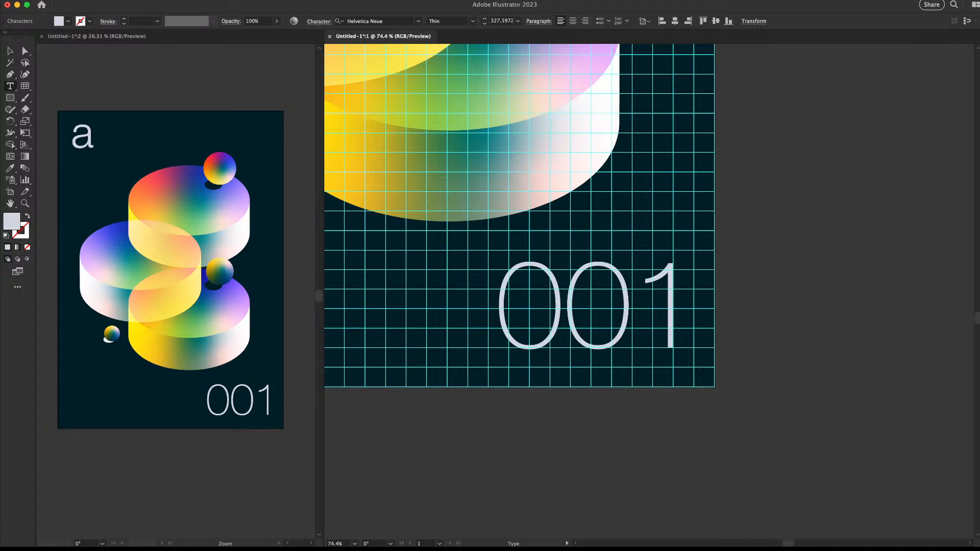
{"action": "key", "text": "alt+Left"}
{"action": "key", "text": "alt+Left"}
{"action": "key", "text": "alt+Left"}
{"action": "key", "text": "alt+Left"}
{"action": "key", "text": "alt+Left"}
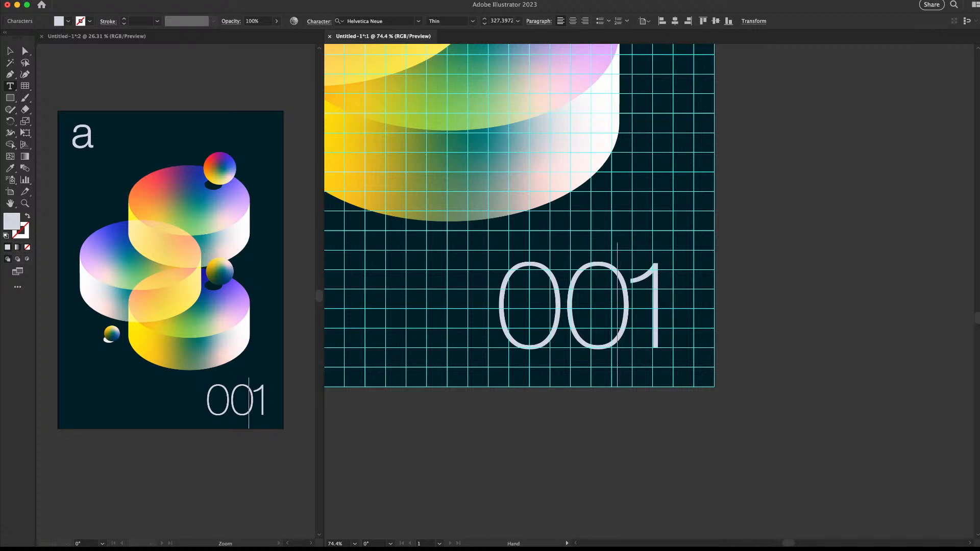
{"action": "key", "text": "Left"}
{"action": "key", "text": "alt+Left"}
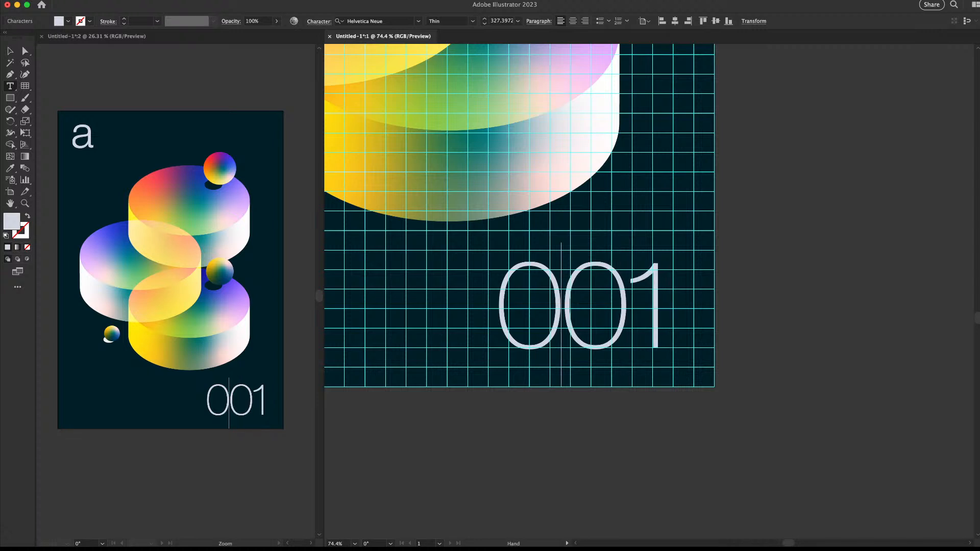
{"action": "key", "text": "alt+Right"}
{"action": "key", "text": "Escape"}
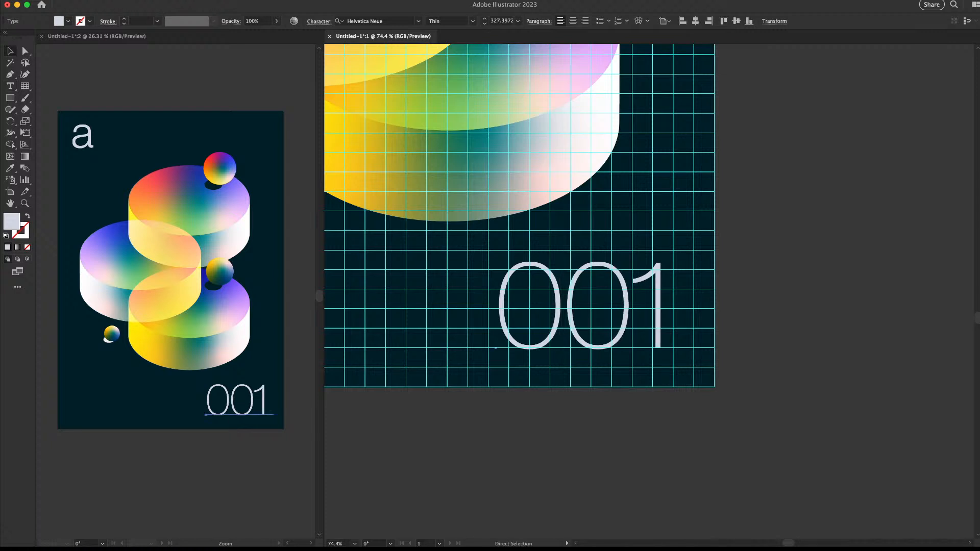
Divide the font size of '001' by 3
{"action": "key", "text": "super+space"}
{"action": "left_click_drag", "start_coordinate": [571, 252], "coordinate": [642, 267]}
{"action": "key", "text": "e"}
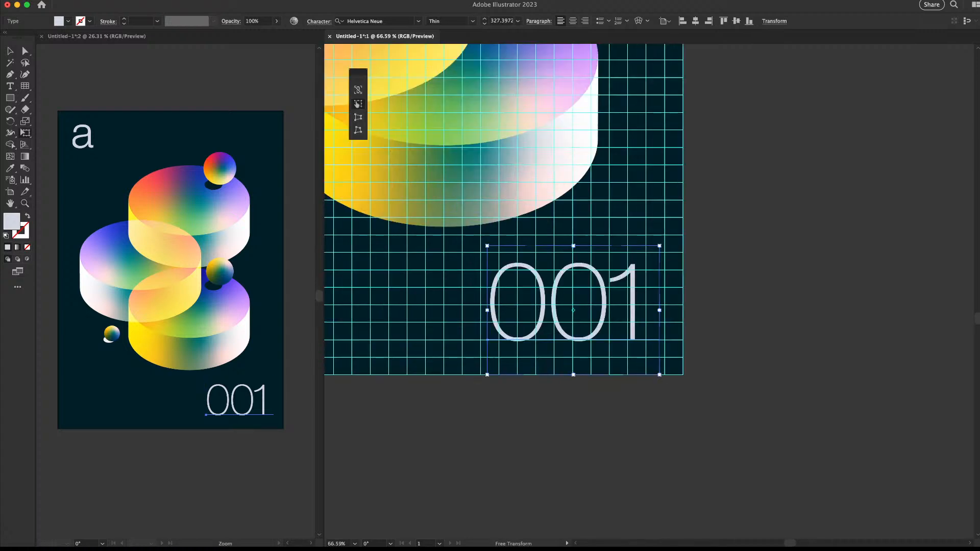
{"action": "left_click", "coordinate": [512, 21]}
{"action": "type", "text": "/3"}
{"action": "key", "text": "Return"}
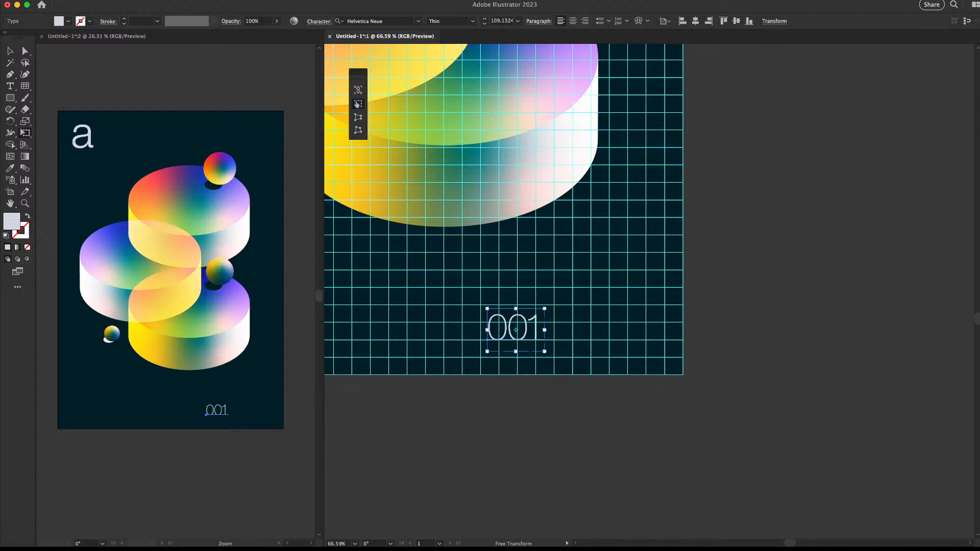
Slide the smaller '001' right along the bottom grid line
{"action": "key", "text": "super+;"}
{"action": "key", "text": "z"}
{"action": "left_click_drag", "start_coordinate": [604, 247], "coordinate": [526, 283]}
{"action": "left_click_drag", "start_coordinate": [556, 320], "coordinate": [598, 320]}
{"action": "key", "text": "v"}
{"action": "key", "text": "super+apostrophe"}
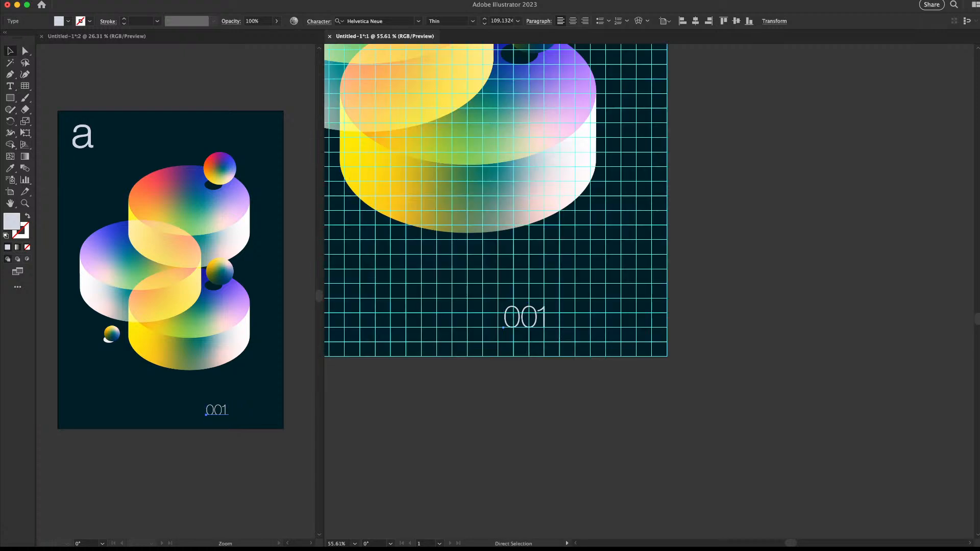
{"action": "left_click_drag", "start_coordinate": [526, 317], "coordinate": [663, 316]}
Scale '001' up to about 192.6 pt and settle it into the bottom-right corner
{"action": "key", "text": "z"}
{"action": "key", "text": "v"}
{"action": "left_click_drag", "start_coordinate": [698, 288], "coordinate": [701, 288]}
{"action": "left_click_drag", "start_coordinate": [564, 266], "coordinate": [357, 174]}
{"action": "left_click_drag", "start_coordinate": [664, 245], "coordinate": [567, 259]}
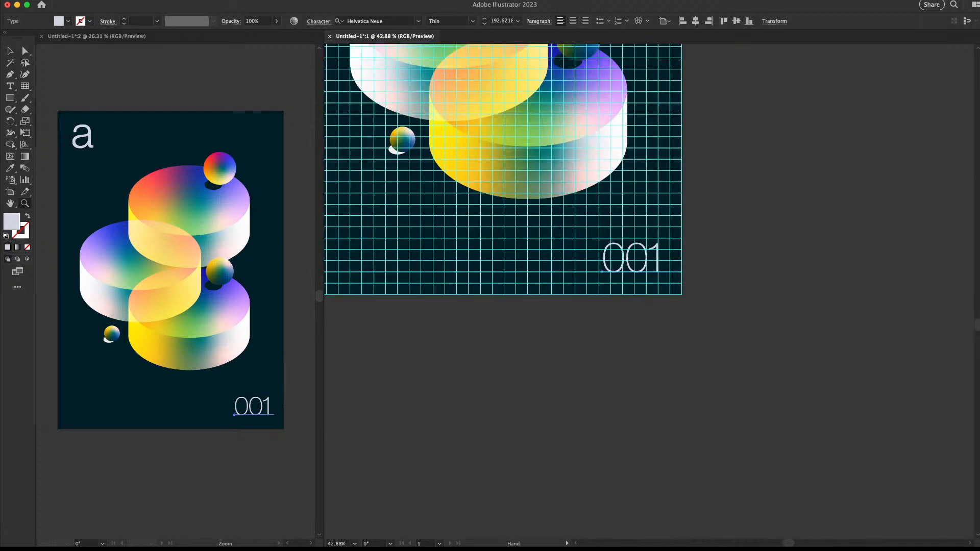
{"action": "key", "text": "super+semicolon"}
{"action": "left_click_drag", "start_coordinate": [661, 319], "coordinate": [649, 439]}
Eyedrop the '001' type style onto the 'a' and realign it to the top-left grid
{"action": "left_click", "coordinate": [648, 327]}
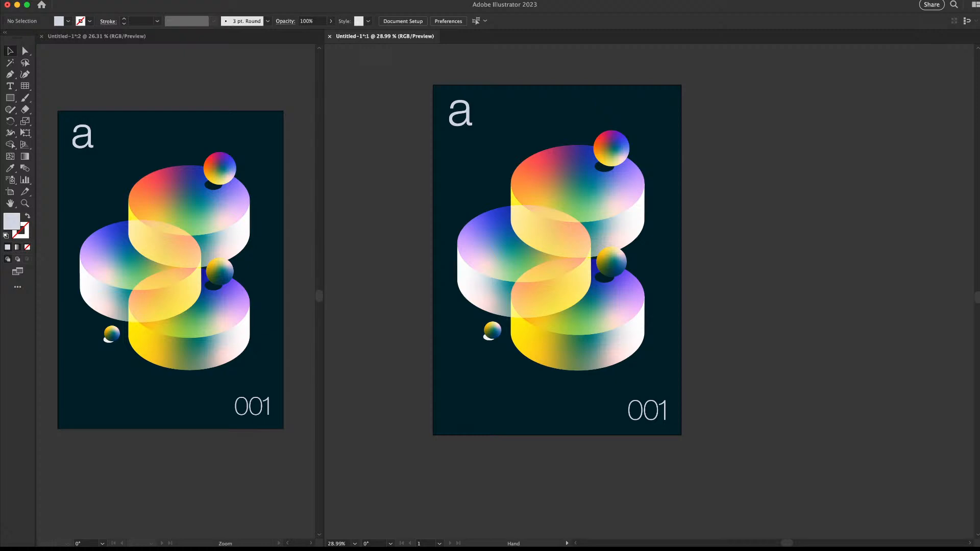
{"action": "left_click", "coordinate": [461, 115]}
{"action": "key", "text": "i"}
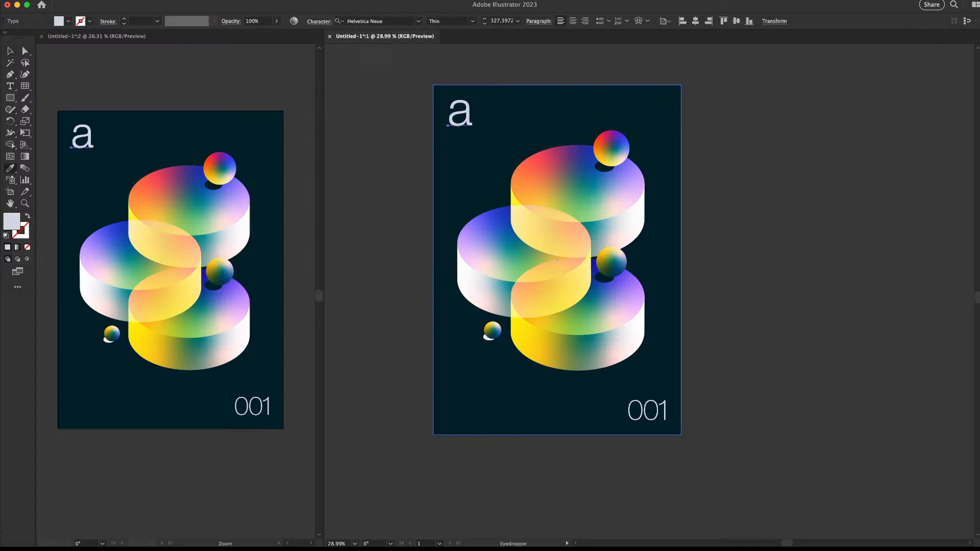
{"action": "key", "text": "v"}
{"action": "key", "text": "super+shift+a"}
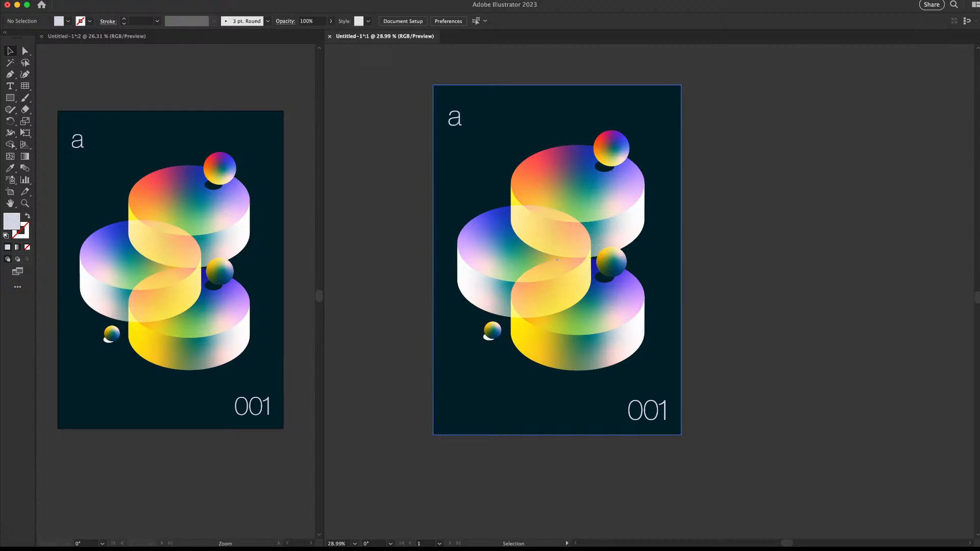
{"action": "key", "text": "z"}
{"action": "left_click_drag", "start_coordinate": [468, 108], "coordinate": [493, 109]}
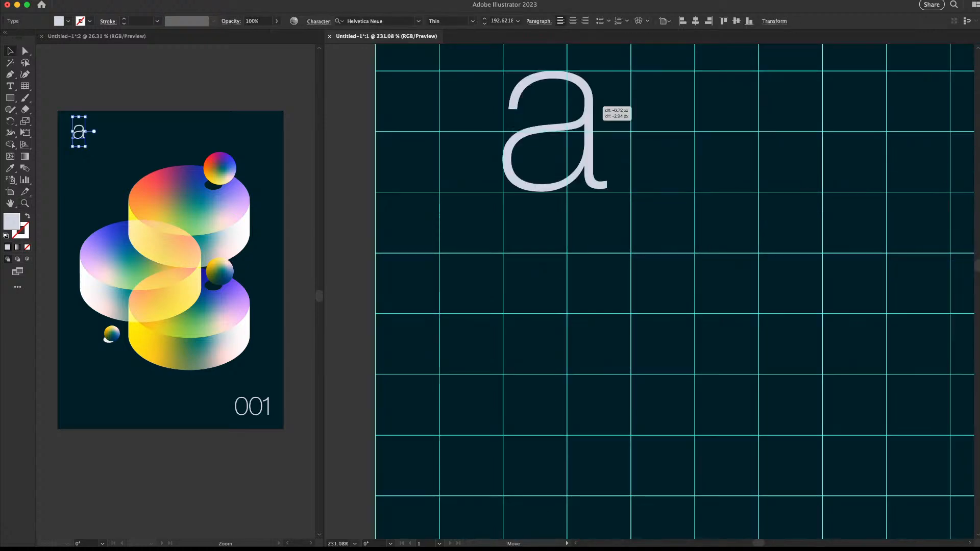
{"action": "left_click_drag", "start_coordinate": [601, 97], "coordinate": [599, 105]}
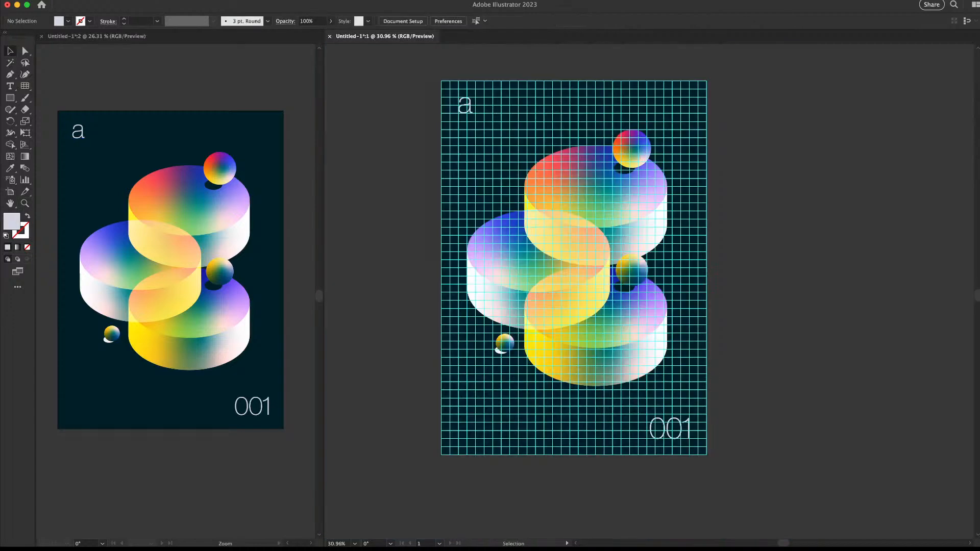
{"action": "key", "text": "super+apostrophe"}
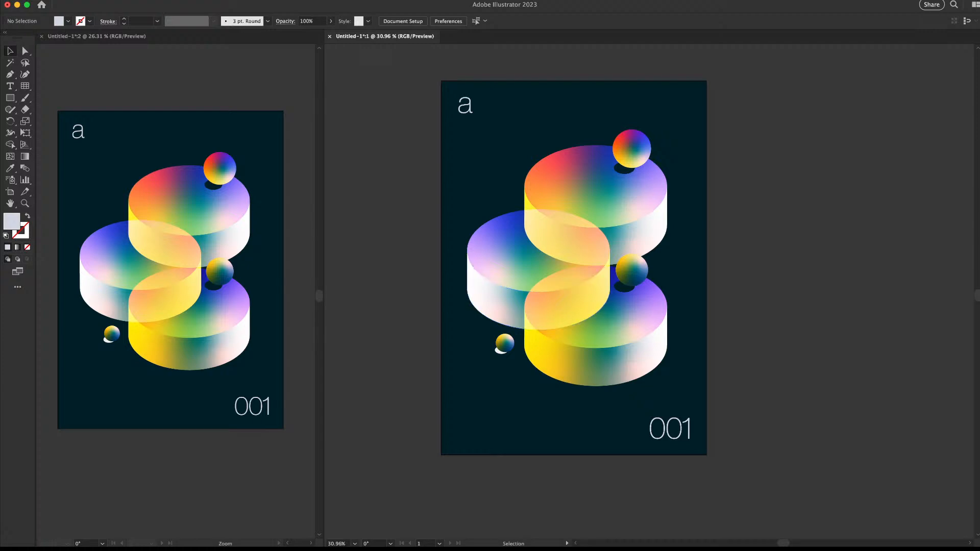
Frame the poster in the right window and turn on the layout grid guides
{"action": "left_click_drag", "start_coordinate": [690, 265], "coordinate": [640, 266]}
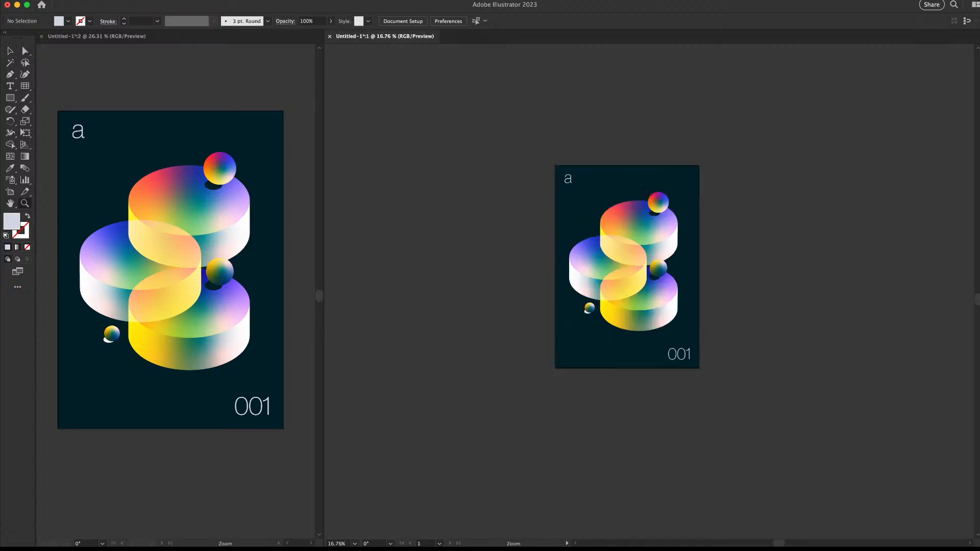
{"action": "left_click_drag", "start_coordinate": [681, 324], "coordinate": [731, 323]}
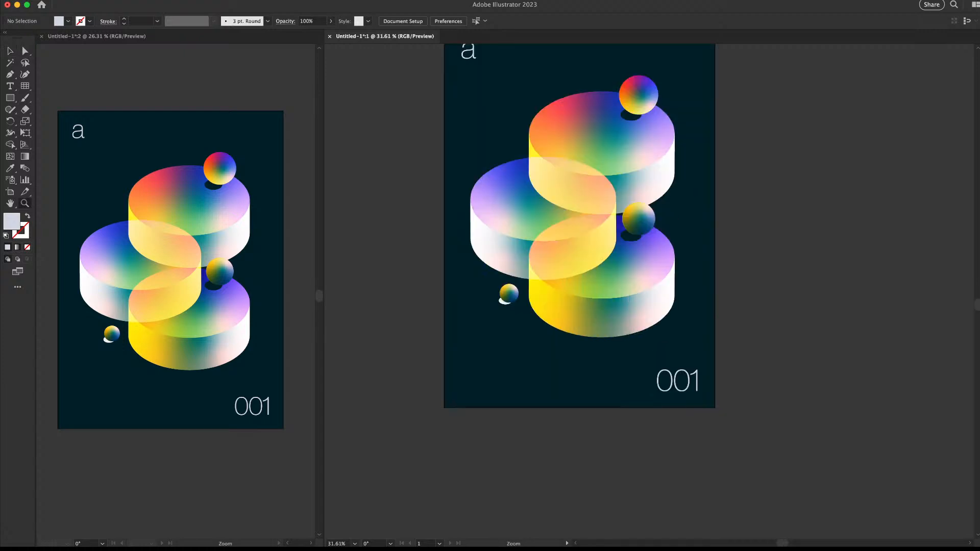
{"action": "left_click", "coordinate": [613, 236], "text": "alt"}
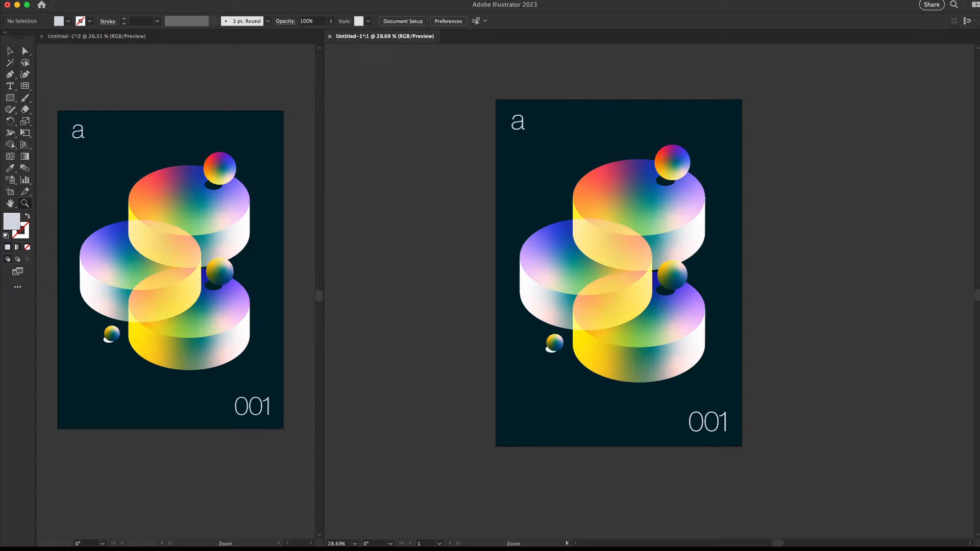
{"action": "left_click_drag", "start_coordinate": [723, 321], "coordinate": [741, 320]}
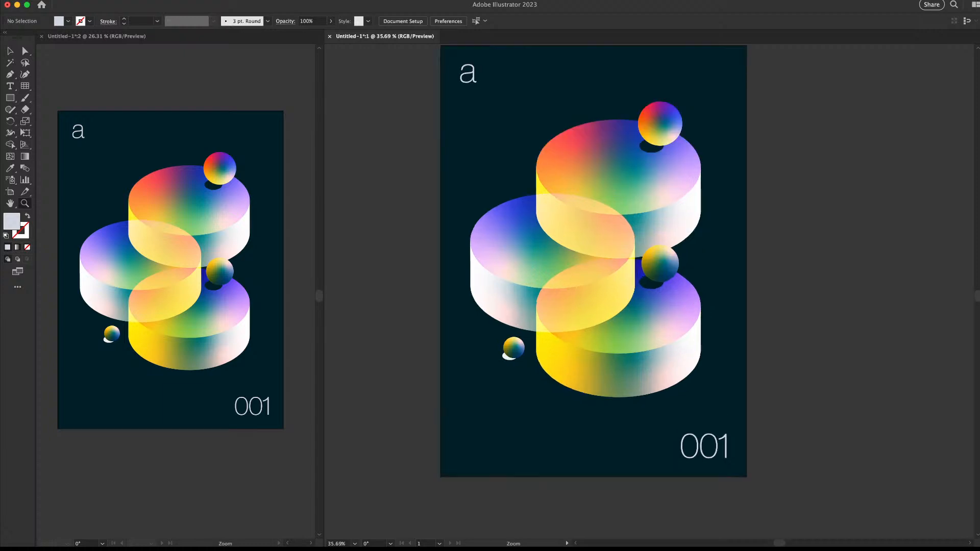
{"action": "left_click_drag", "start_coordinate": [653, 514], "coordinate": [645, 514]}
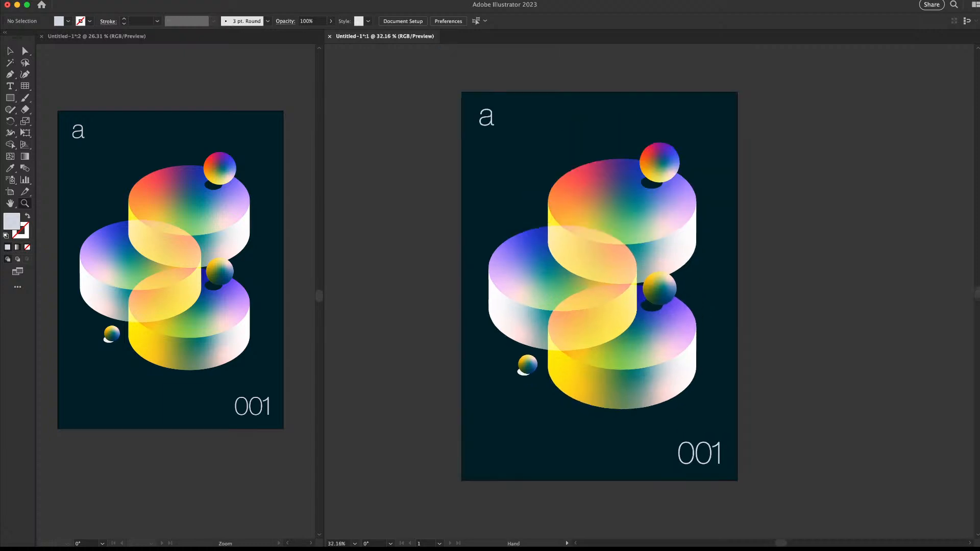
{"action": "left_click_drag", "start_coordinate": [616, 307], "coordinate": [599, 300]}
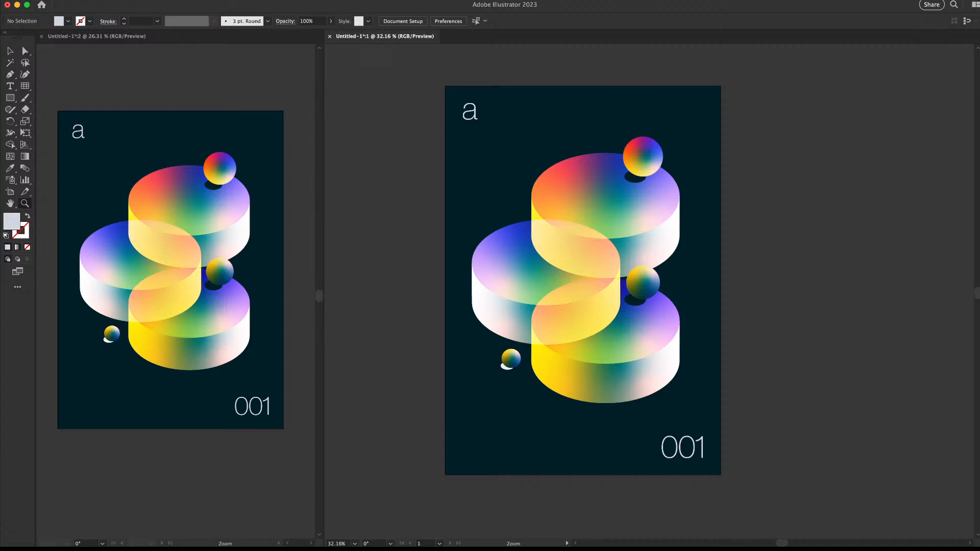
{"action": "key", "text": "super+semicolon"}
{"action": "key", "text": "backslash"}
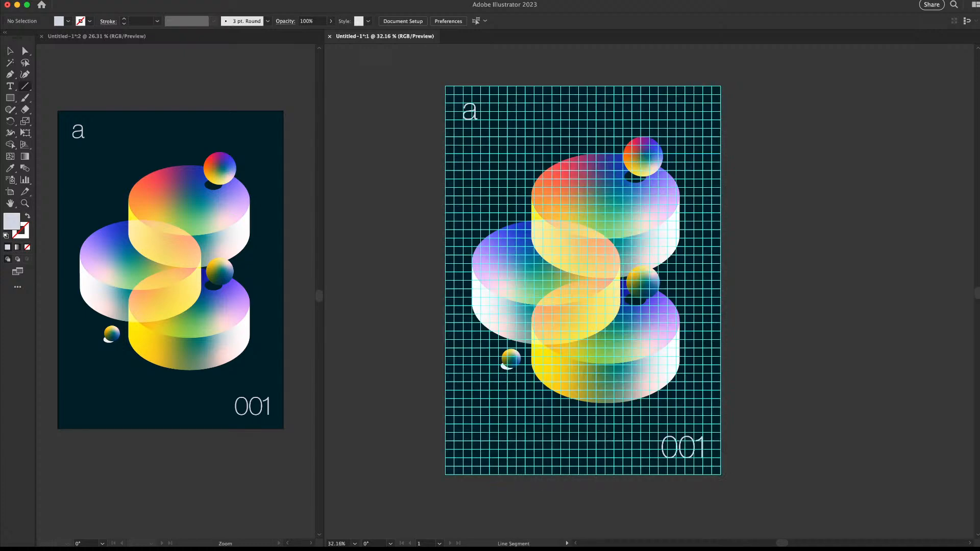
Draw a horizontal line beside the 'a' stroked in the light text colour
{"action": "mouse_move", "coordinate": [480, 103]}
{"action": "left_mouse_down"}
{"action": "mouse_move", "coordinate": [702, 103]}
{"action": "mouse_move", "coordinate": [691, 103]}
{"action": "left_mouse_up"}
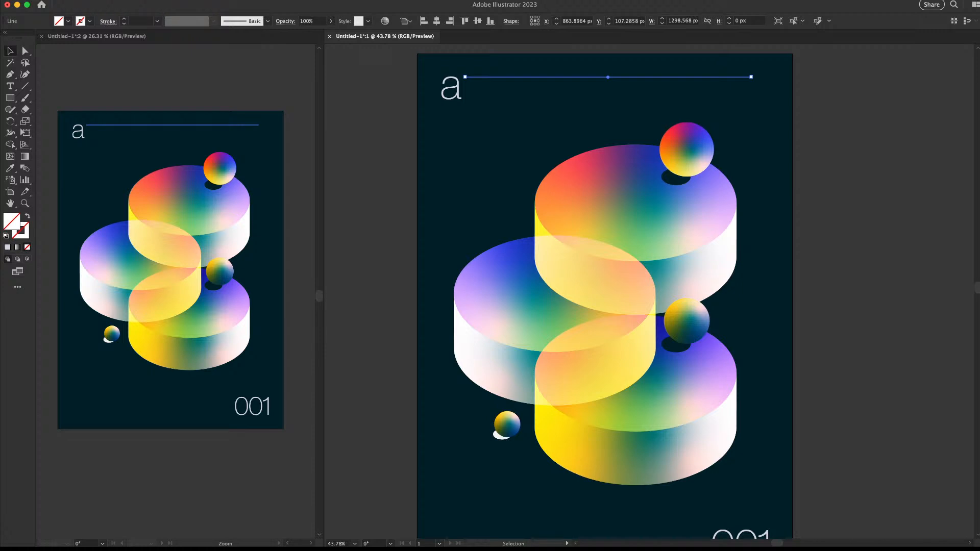
{"action": "key", "text": "i"}
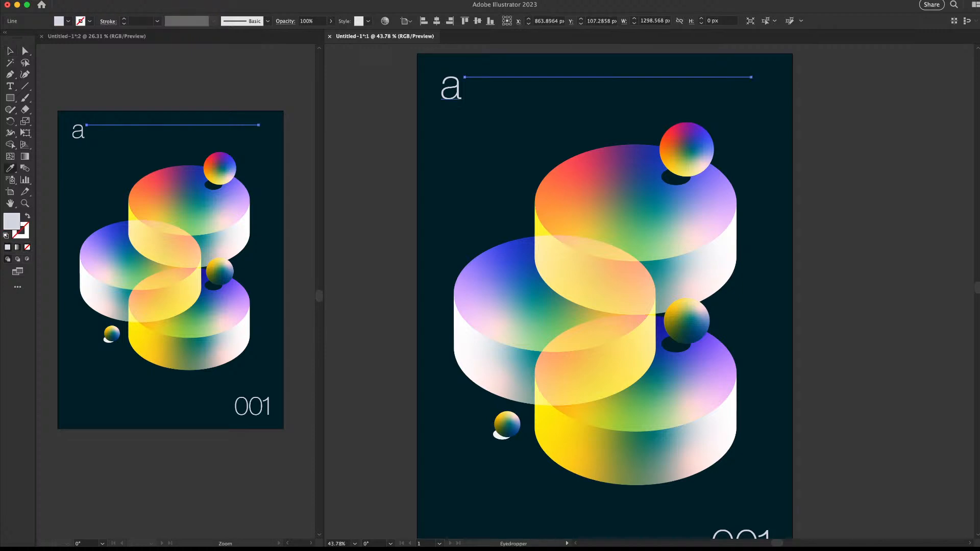
{"action": "key", "text": "shift+x"}
{"action": "key", "text": "v"}
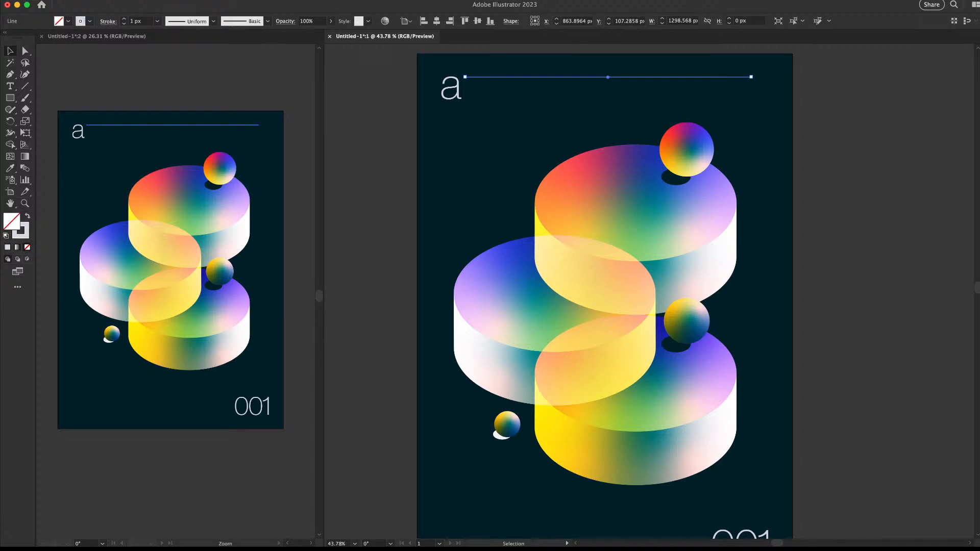
{"action": "left_click", "coordinate": [750, 104]}
{"action": "left_click", "coordinate": [847, 120]}
Select the trial line beside the 'a' and delete it
{"action": "key", "text": "z"}
{"action": "left_click_drag", "start_coordinate": [725, 166], "coordinate": [692, 165]}
{"action": "left_click_drag", "start_coordinate": [692, 165], "coordinate": [615, 134]}
{"action": "key", "text": "v"}
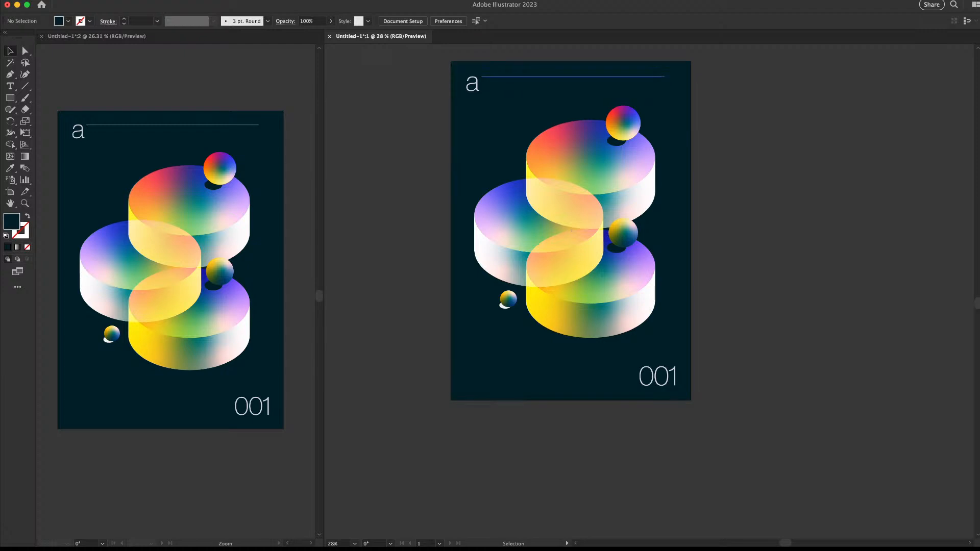
{"action": "left_click", "coordinate": [603, 77]}
{"action": "key", "text": "Delete"}
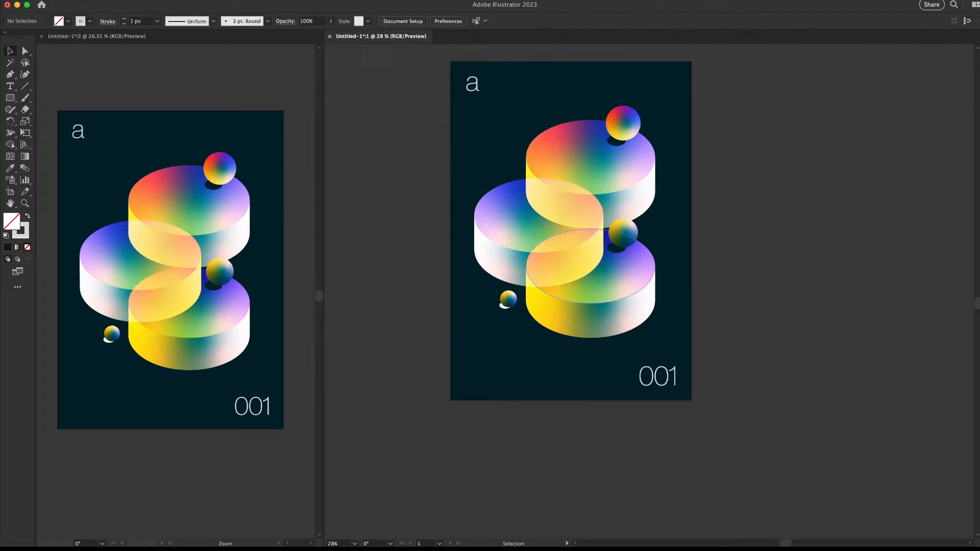
Narrow the left cylinder's top ellipse from its left side
{"action": "scroll", "coordinate": [617, 242], "scroll_direction": "up", "scroll_amount": 5}
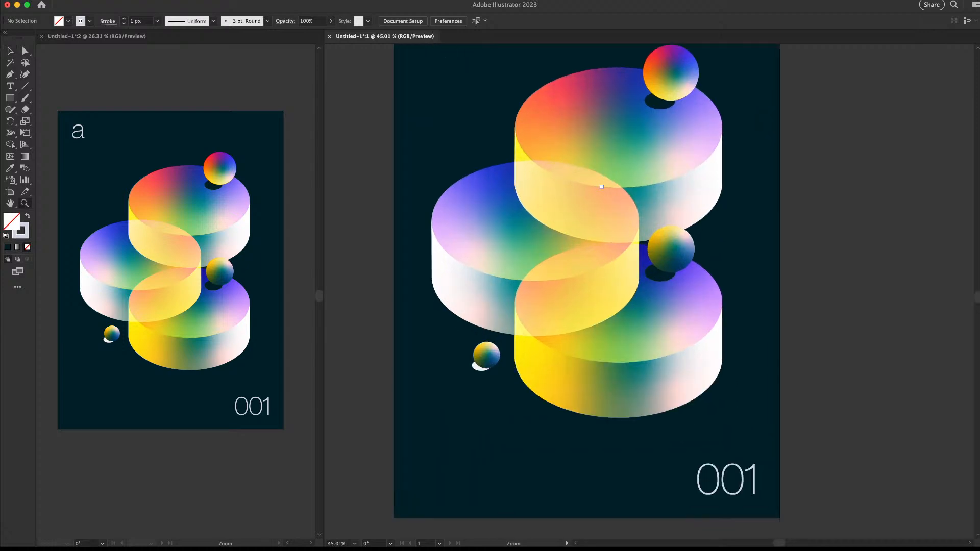
{"action": "left_click", "coordinate": [572, 245]}
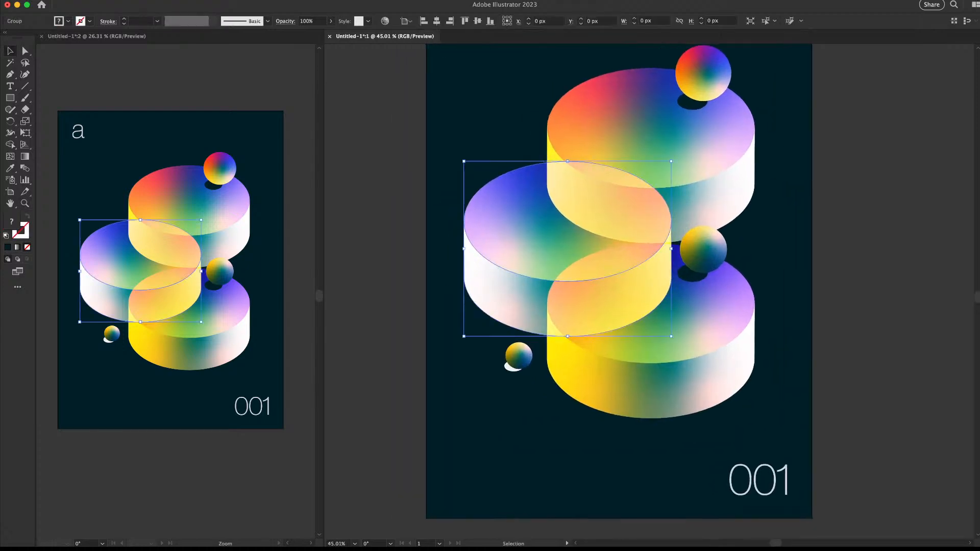
{"action": "double_click", "coordinate": [571, 240]}
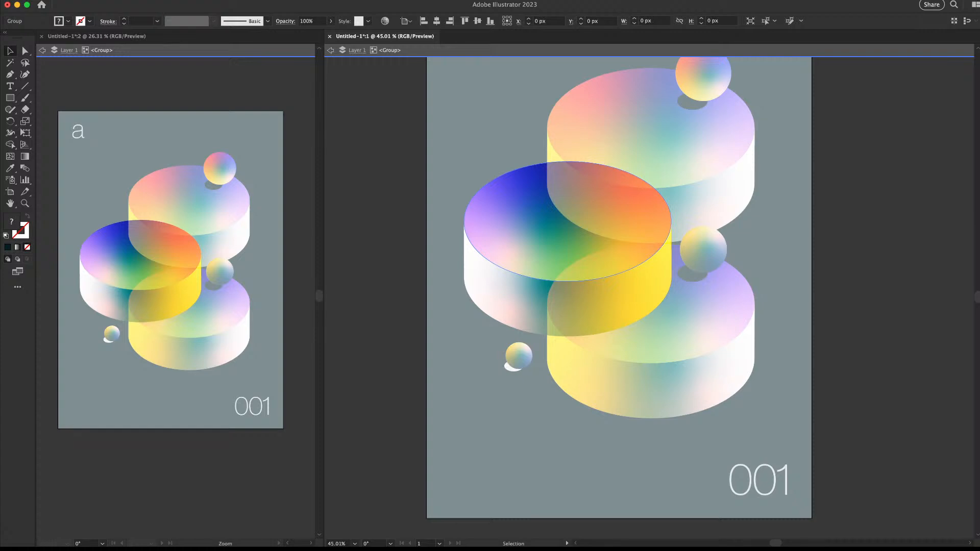
{"action": "left_click", "coordinate": [572, 240]}
{"action": "key", "text": "e"}
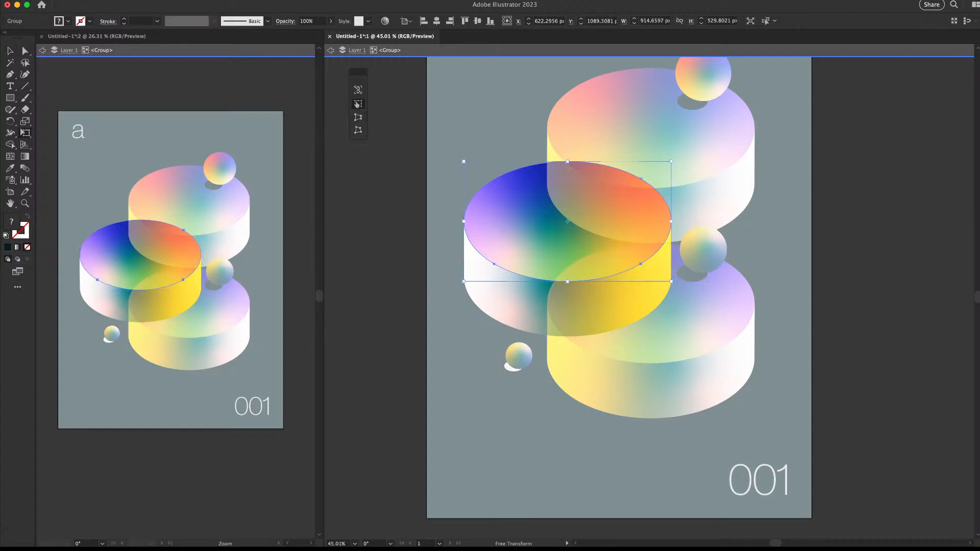
{"action": "left_click_drag", "start_coordinate": [464, 221], "coordinate": [504, 221]}
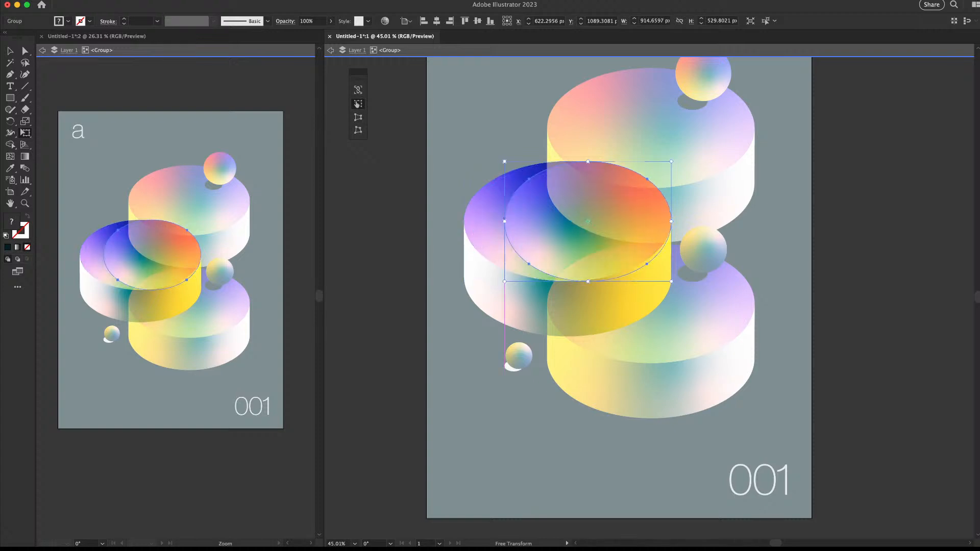
{"action": "key", "text": "ctrl+shift+a"}
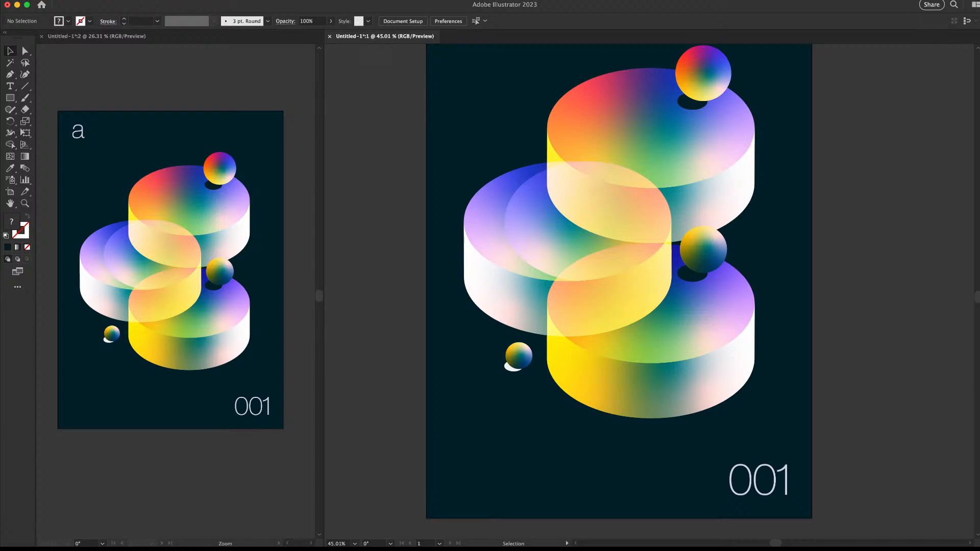
Remove the narrowed inner ellipse from the left cylinder group
{"action": "key", "text": "z"}
{"action": "scroll", "coordinate": [575, 275], "scroll_direction": "down", "scroll_amount": 5}
{"action": "scroll", "coordinate": [575, 275], "scroll_direction": "up", "scroll_amount": 3}
{"action": "left_click_drag", "start_coordinate": [533, 303], "coordinate": [567, 303]}
{"action": "key", "text": "v"}
{"action": "left_click", "coordinate": [541, 270]}
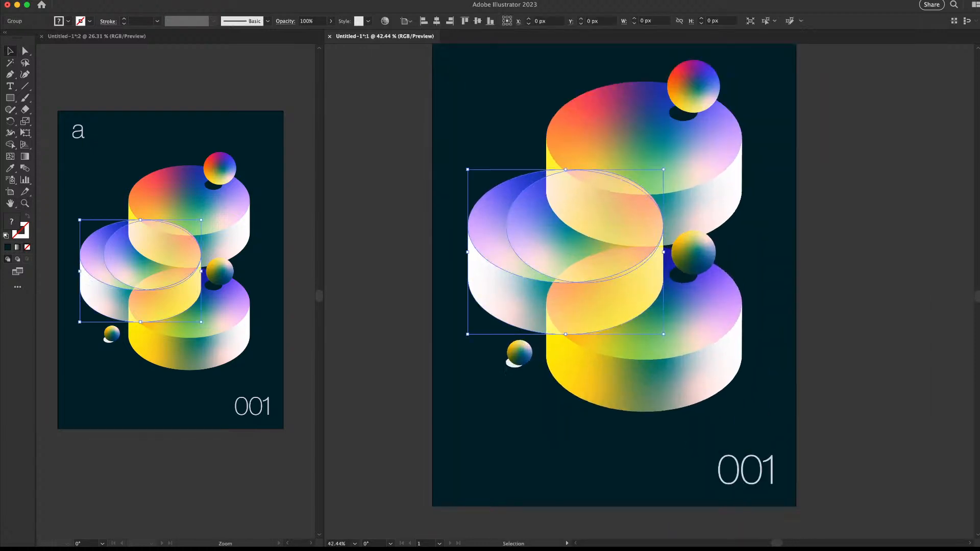
{"action": "key", "text": "ctrl+shift+a"}
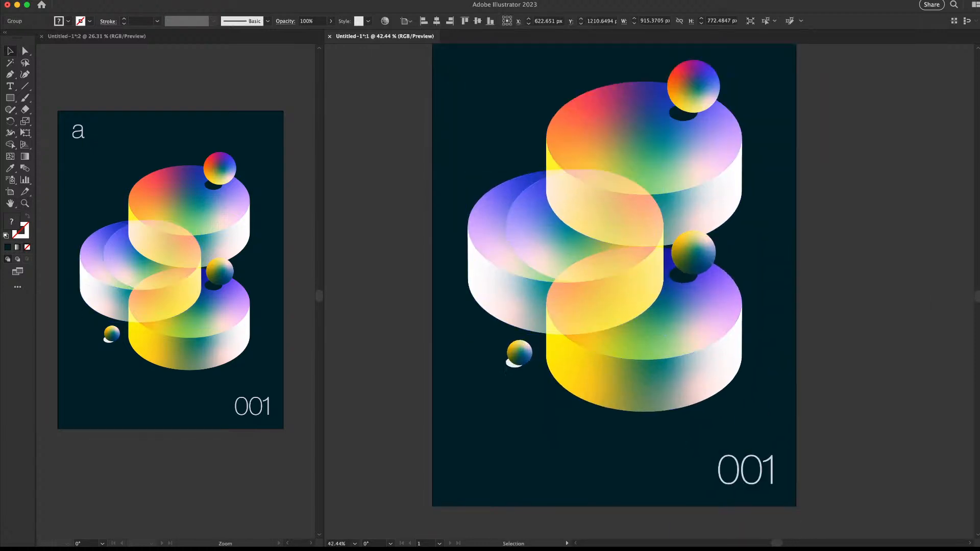
{"action": "key", "text": "Delete"}
{"action": "key", "text": "z"}
{"action": "left_click_drag", "start_coordinate": [805, 222], "coordinate": [681, 223]}
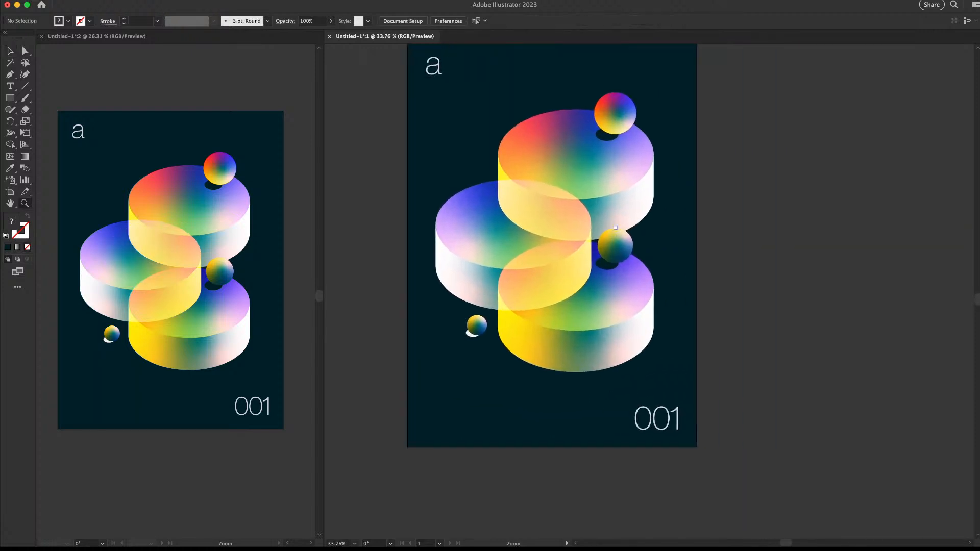
{"action": "left_click_drag", "start_coordinate": [497, 207], "coordinate": [531, 206]}
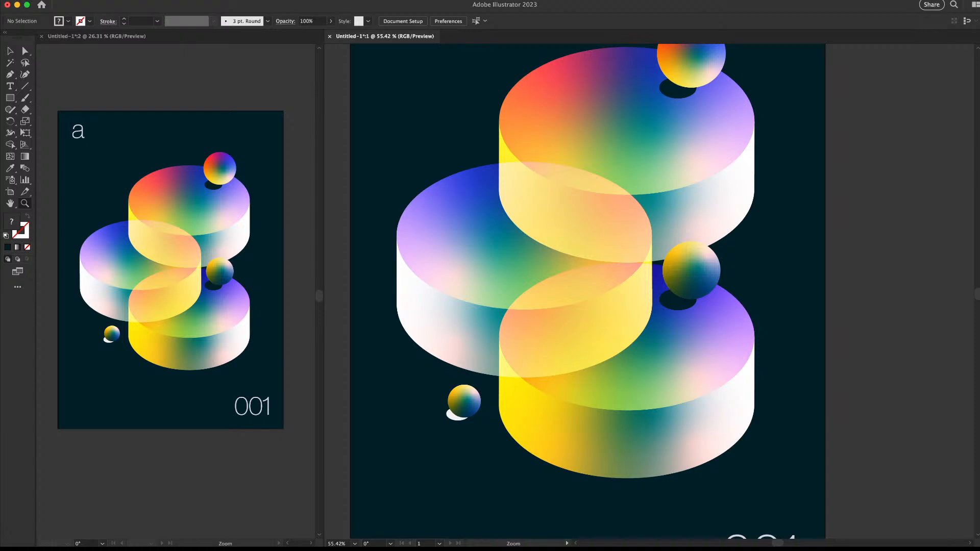
Copy the left cylinder's top ellipse and paste it in place on top
{"action": "key", "text": "v"}
{"action": "left_click", "coordinate": [613, 286]}
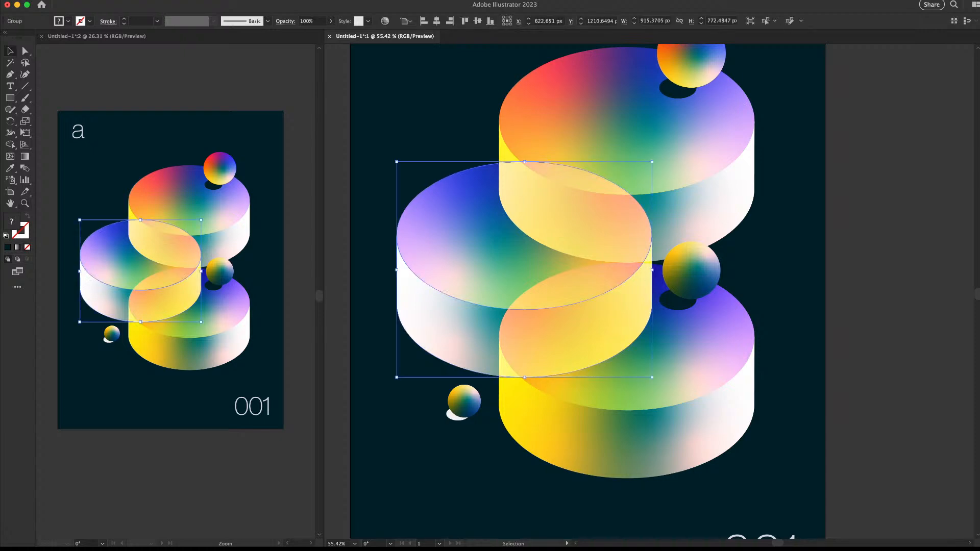
{"action": "double_click", "coordinate": [587, 240]}
{"action": "left_click", "coordinate": [587, 240]}
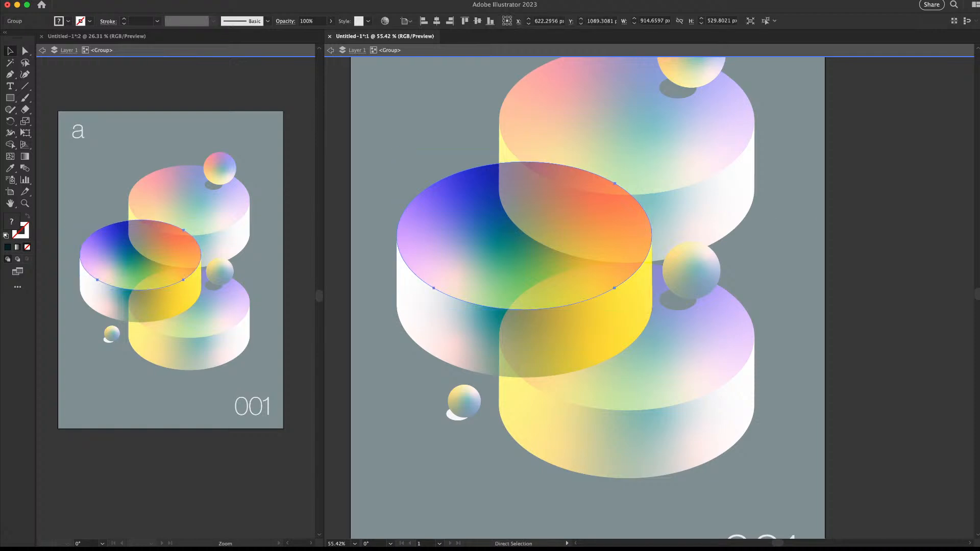
{"action": "key", "text": "Escape"}
{"action": "key", "text": "super+f"}
{"action": "key", "text": "z"}
{"action": "left_click_drag", "start_coordinate": [712, 197], "coordinate": [676, 197]}
Paste a copy of the upper cylinder's side in place and select it with the ellipse
{"action": "key", "text": "v"}
{"action": "double_click", "coordinate": [711, 205]}
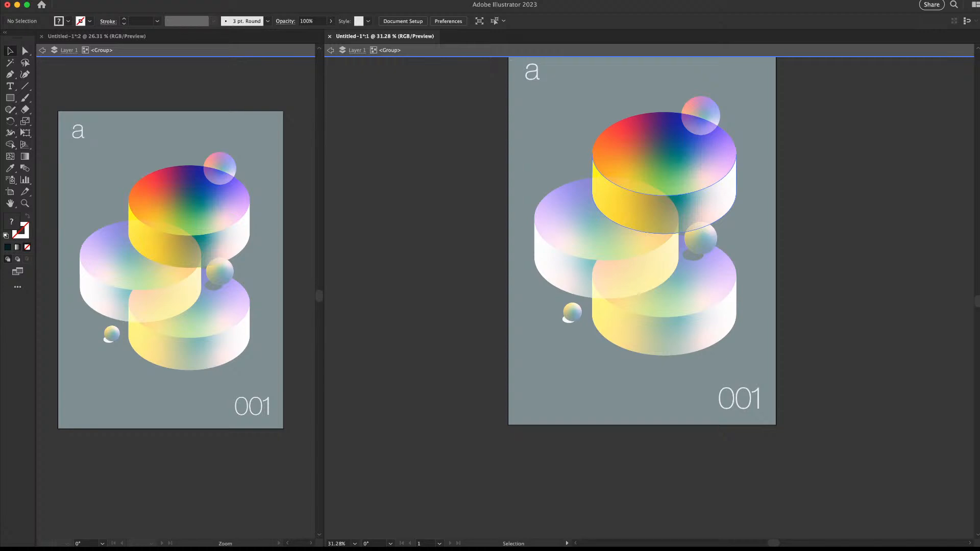
{"action": "left_click", "coordinate": [712, 205]}
{"action": "key", "text": "super+c"}
{"action": "key", "text": "Escape"}
{"action": "key", "text": "super+f"}
{"action": "left_click", "coordinate": [587, 222], "text": "shift"}
Trim the overlaps with Shape Builder, leaving a crescent top face on the left disc
{"action": "key", "text": "shift+m"}
{"action": "left_click_drag", "start_coordinate": [642, 188], "coordinate": [636, 210]}
{"action": "left_click", "coordinate": [596, 171], "text": "alt"}
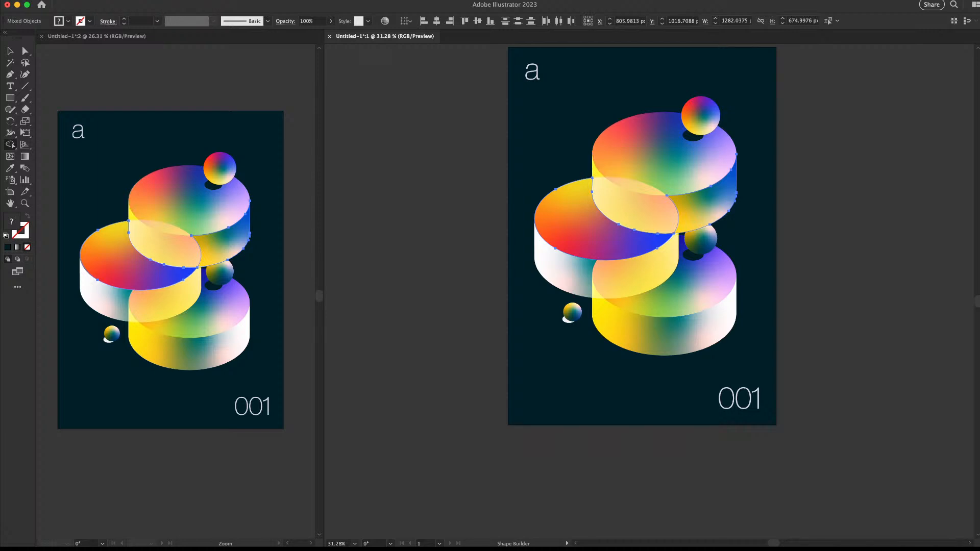
{"action": "left_click", "coordinate": [715, 204], "text": "alt"}
{"action": "key", "text": "v"}
{"action": "left_click", "coordinate": [837, 225]}
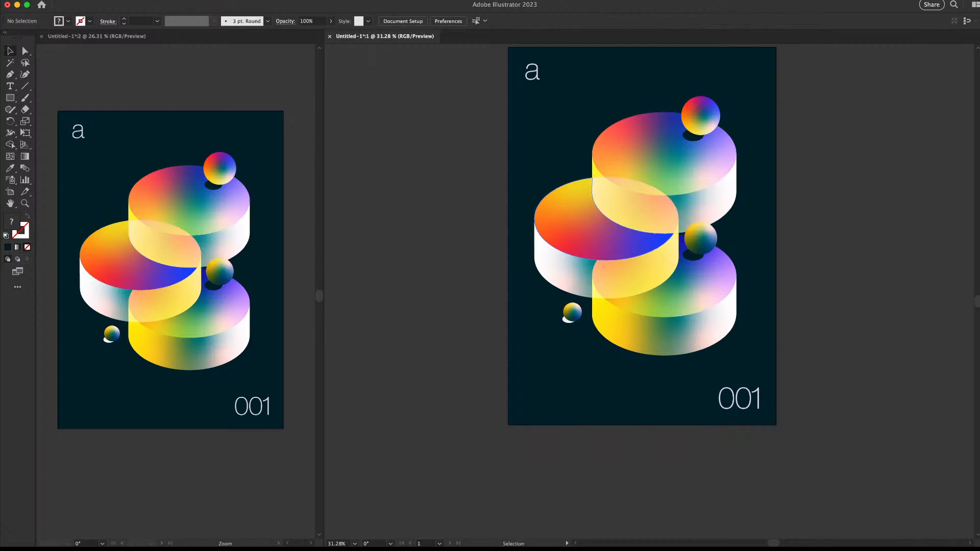
{"action": "left_click", "coordinate": [607, 230]}
{"action": "scroll", "coordinate": [663, 201], "scroll_direction": "up", "scroll_amount": 5}
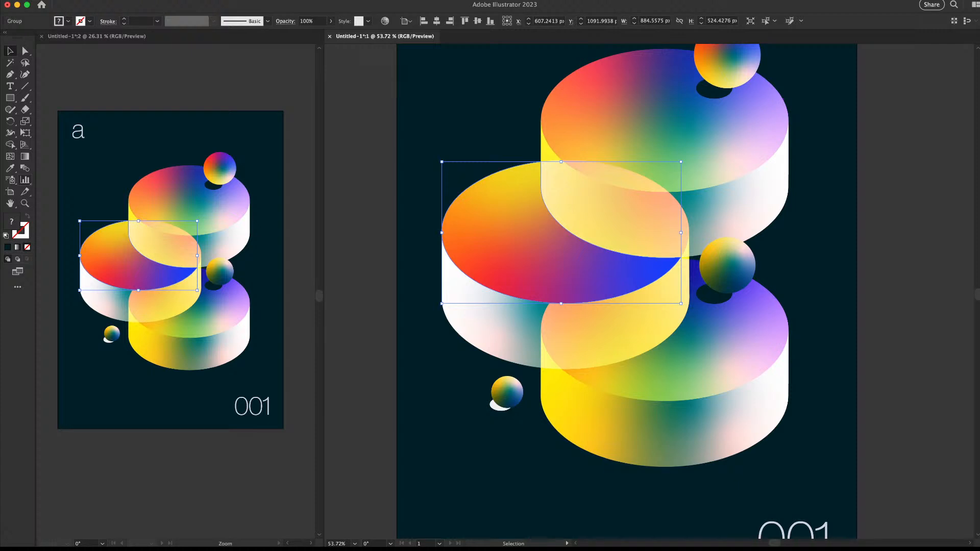
Fill the crescent with a radial white-to-black gradient aimed from its lower-left edge
{"action": "key", "text": "period"}
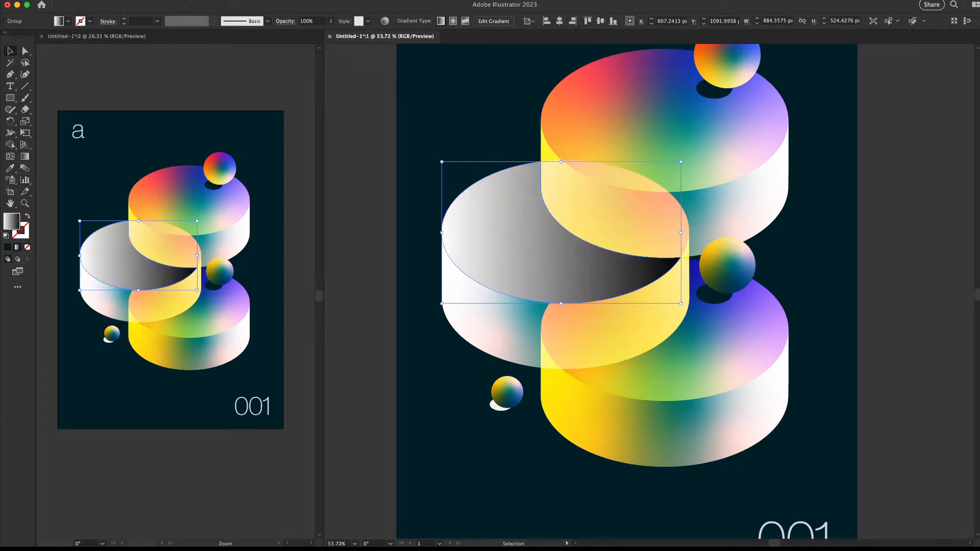
{"action": "key", "text": "g"}
{"action": "left_click_drag", "start_coordinate": [416, 311], "coordinate": [616, 200]}
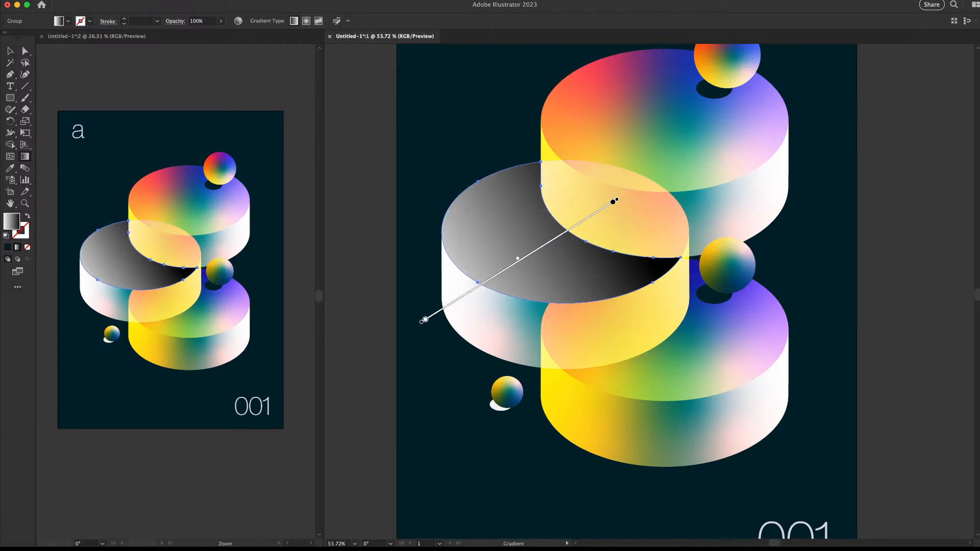
{"action": "left_click", "coordinate": [306, 21]}
{"action": "left_click_drag", "start_coordinate": [436, 277], "coordinate": [639, 211]}
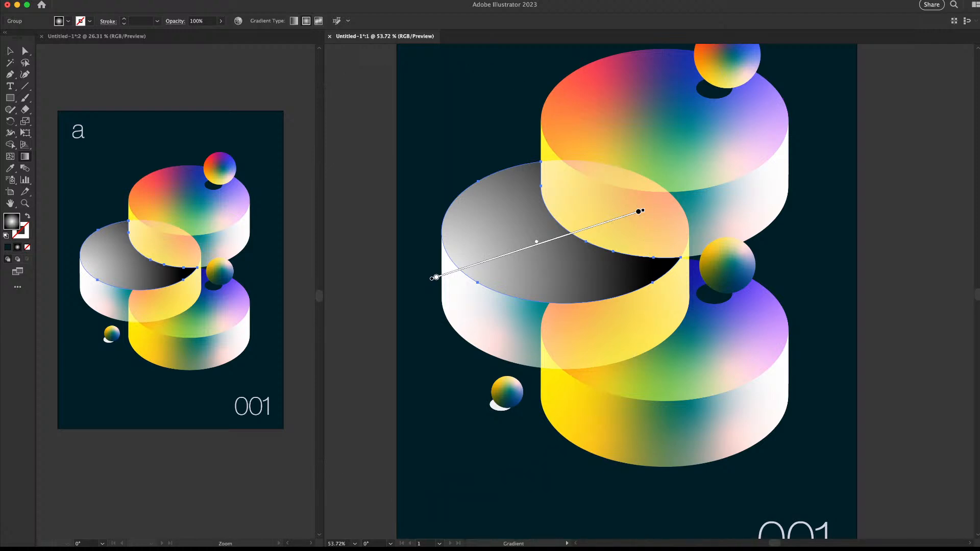
{"action": "left_click_drag", "start_coordinate": [435, 278], "coordinate": [400, 283]}
{"action": "key", "text": "v"}
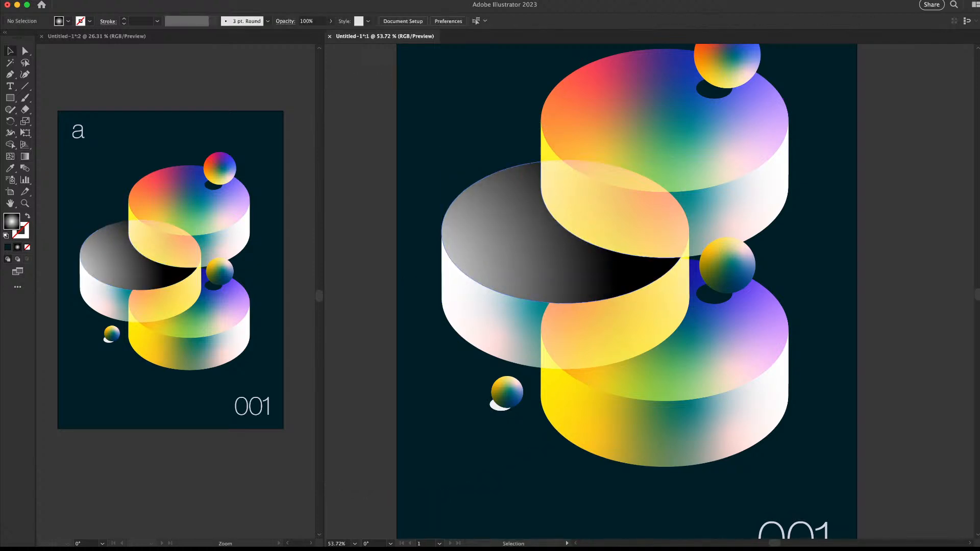
{"action": "key", "text": "super+0"}
{"action": "key", "text": "z"}
{"action": "left_click_drag", "start_coordinate": [591, 240], "coordinate": [633, 240]}
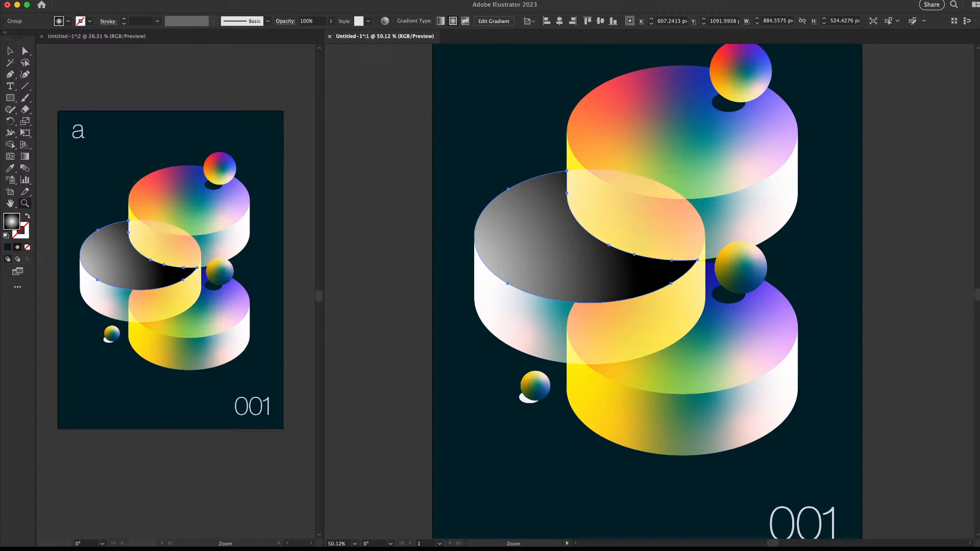
Try Screen and Overlay, settle on Multiply blending, and set opacity to 63%
{"action": "key", "text": "shift+alt+m"}
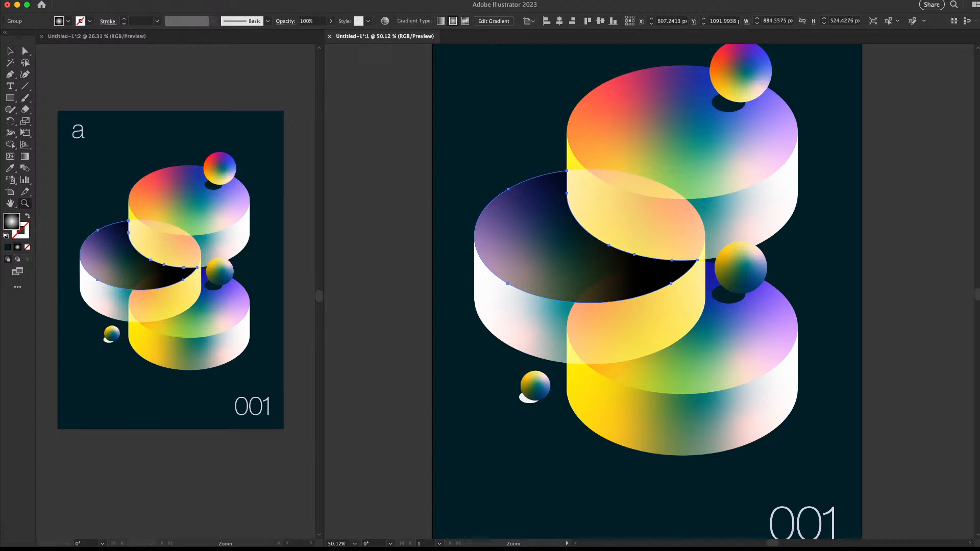
{"action": "key", "text": "shift+alt+s"}
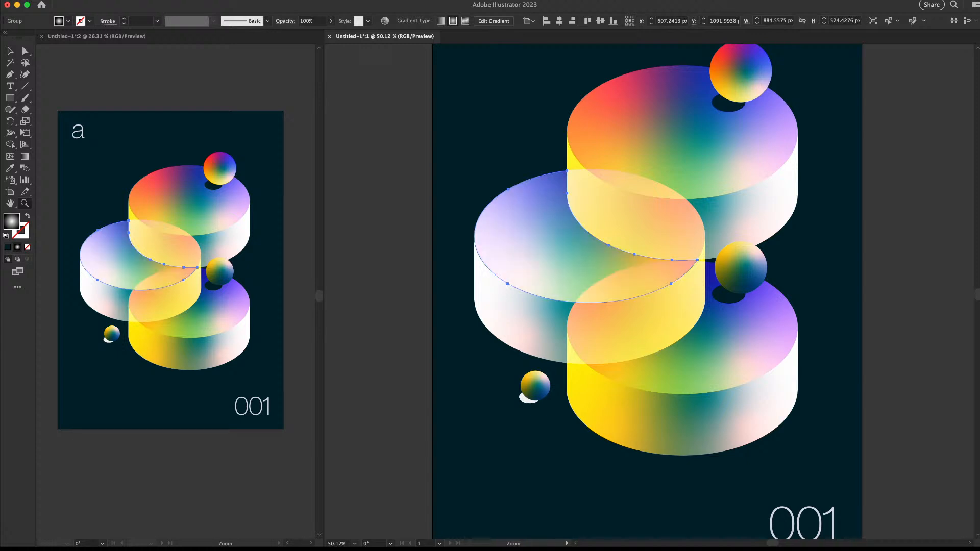
{"action": "key", "text": "shift+alt+o"}
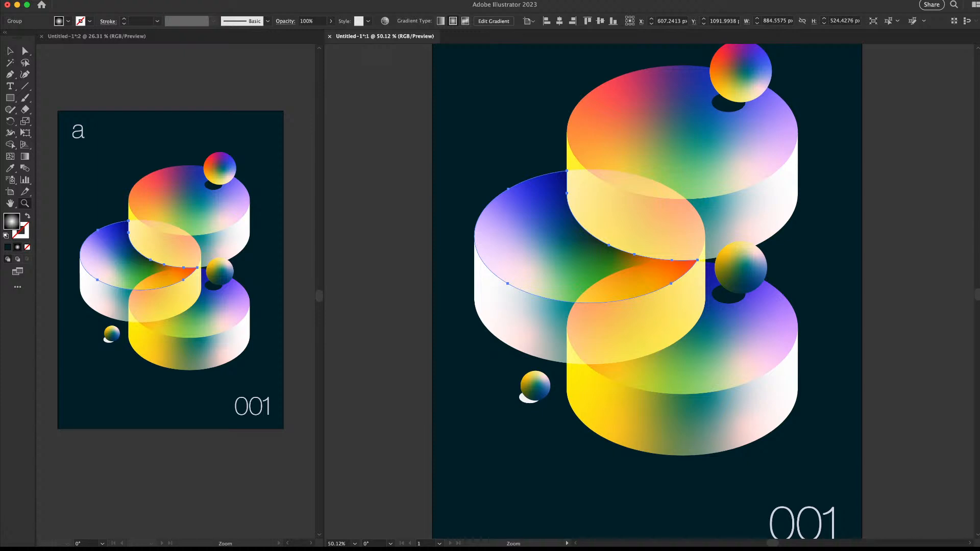
{"action": "key", "text": "shift+alt+m"}
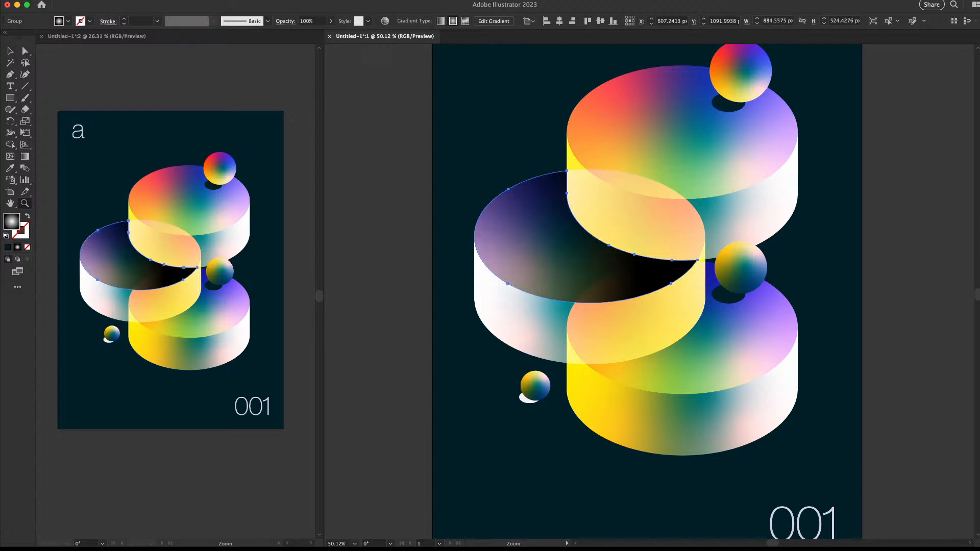
{"action": "key", "text": "6"}
{"action": "key", "text": "3"}
{"action": "left_click_drag", "start_coordinate": [679, 194], "coordinate": [592, 194]}
{"action": "left_click_drag", "start_coordinate": [592, 195], "coordinate": [453, 190]}
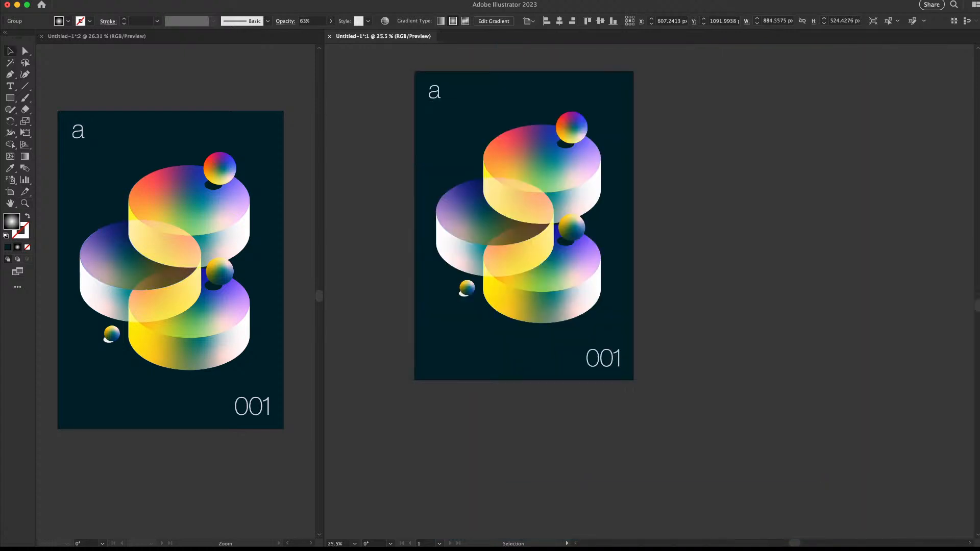
Select the dark overlay on the left cylinder's top and try its opacity at 10%, then about half
{"action": "key", "text": "super+space"}
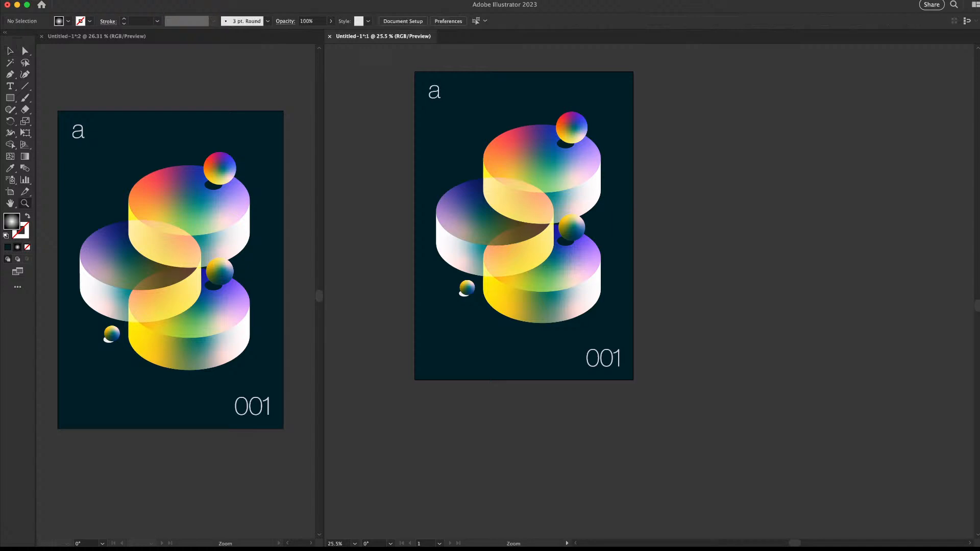
{"action": "left_click", "coordinate": [490, 219]}
{"action": "left_click_drag", "start_coordinate": [454, 226], "coordinate": [546, 217]}
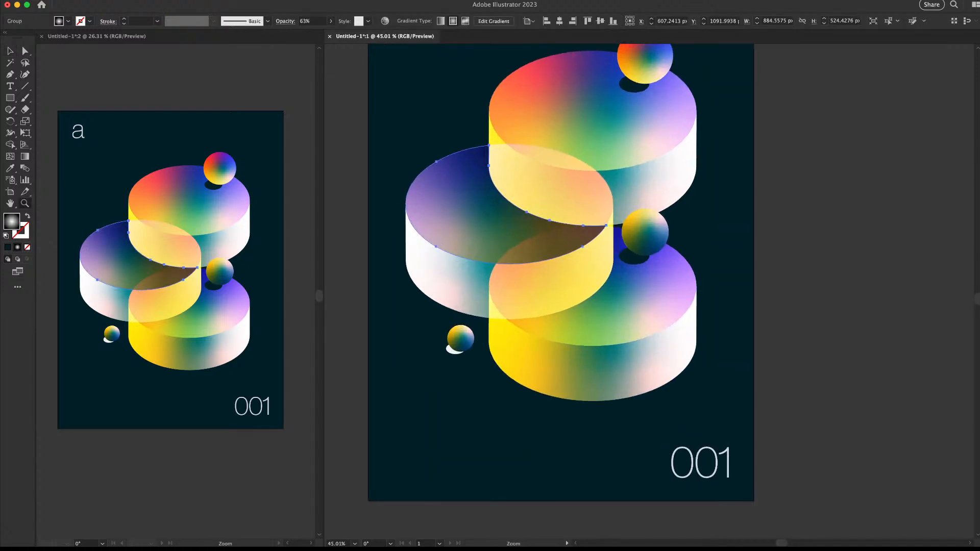
{"action": "left_click", "coordinate": [331, 21]}
{"action": "type", "text": "10"}
{"action": "key", "text": "Return"}
{"action": "left_click", "coordinate": [331, 21]}
{"action": "left_click_drag", "start_coordinate": [305, 33], "coordinate": [324, 33]}
Pull the dark overlay ellipse off the left cylinder's top and delete it
{"action": "left_click_drag", "start_coordinate": [649, 291], "coordinate": [605, 257]}
{"action": "key", "text": "super+shift+a"}
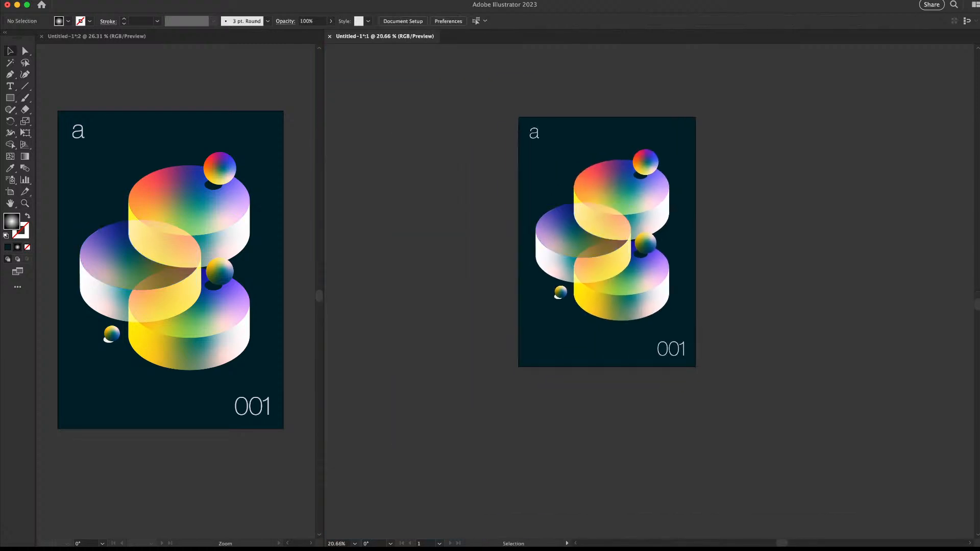
{"action": "left_click_drag", "start_coordinate": [595, 233], "coordinate": [609, 232], "text": "super+space"}
{"action": "left_click_drag", "start_coordinate": [570, 233], "coordinate": [616, 224]}
{"action": "key", "text": "super+z"}
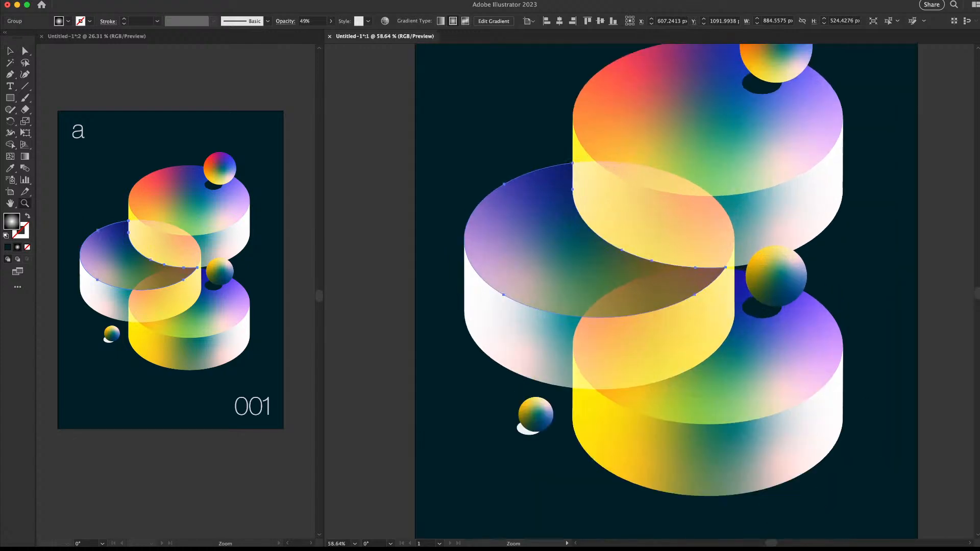
{"action": "left_click_drag", "start_coordinate": [561, 238], "coordinate": [466, 293]}
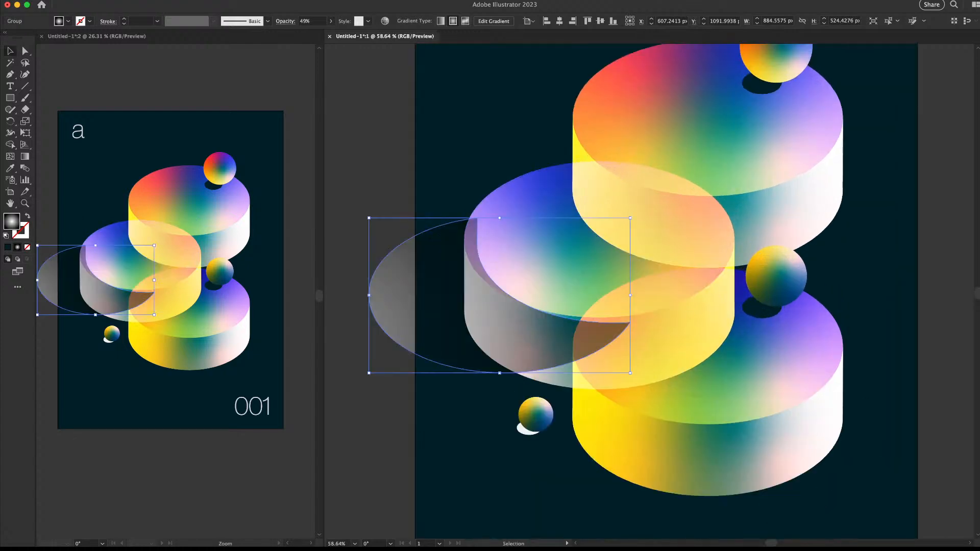
{"action": "key", "text": "Delete"}
{"action": "key", "text": "super+0"}
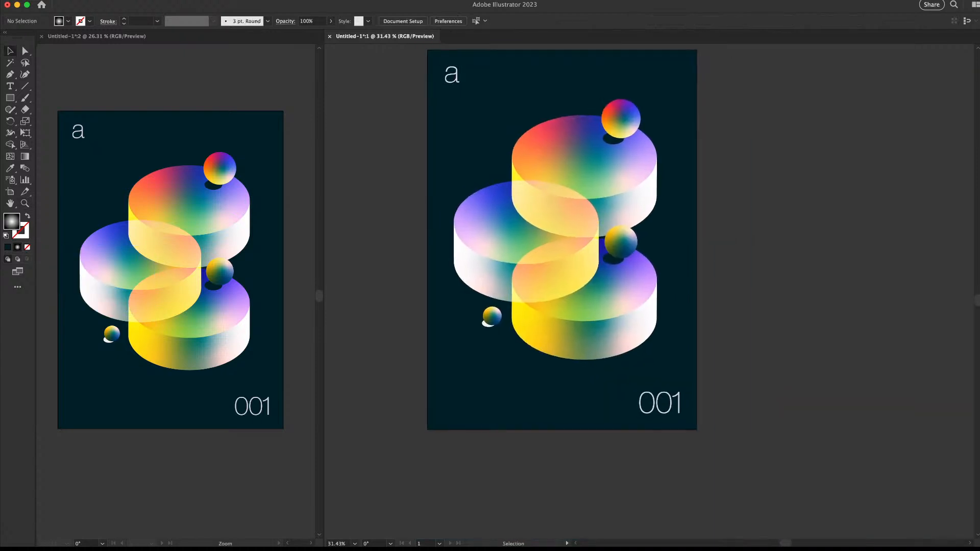
{"action": "left_click_drag", "start_coordinate": [584, 140], "coordinate": [616, 140], "text": "super+space"}
Apply a Gaussian Blur to the top sphere's shadow and reduce the blur amount
{"action": "left_click", "coordinate": [625, 140]}
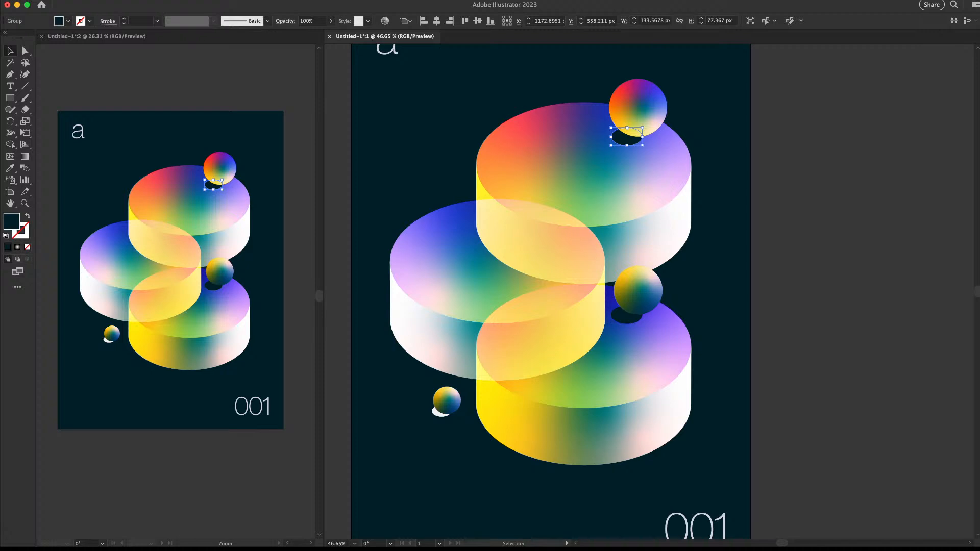
{"action": "key", "text": "super+shift+e"}
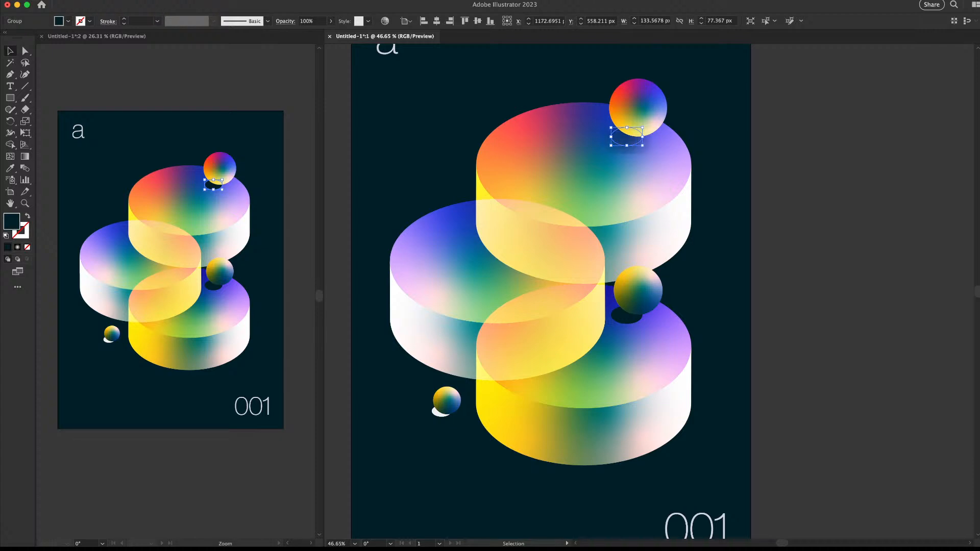
{"action": "left_click", "coordinate": [745, 174]}
{"action": "mouse_move", "coordinate": [745, 174]}
{"action": "left_mouse_down", "text": "super+space"}
{"action": "mouse_move", "coordinate": [663, 174]}
{"action": "mouse_move", "coordinate": [733, 174]}
{"action": "left_mouse_up", "text": "super+space"}
Move the blurred shadow up-left so it sits closer under the top ball
{"action": "left_click_drag", "start_coordinate": [646, 145], "coordinate": [691, 145], "text": "super+space"}
{"action": "left_click", "coordinate": [640, 147]}
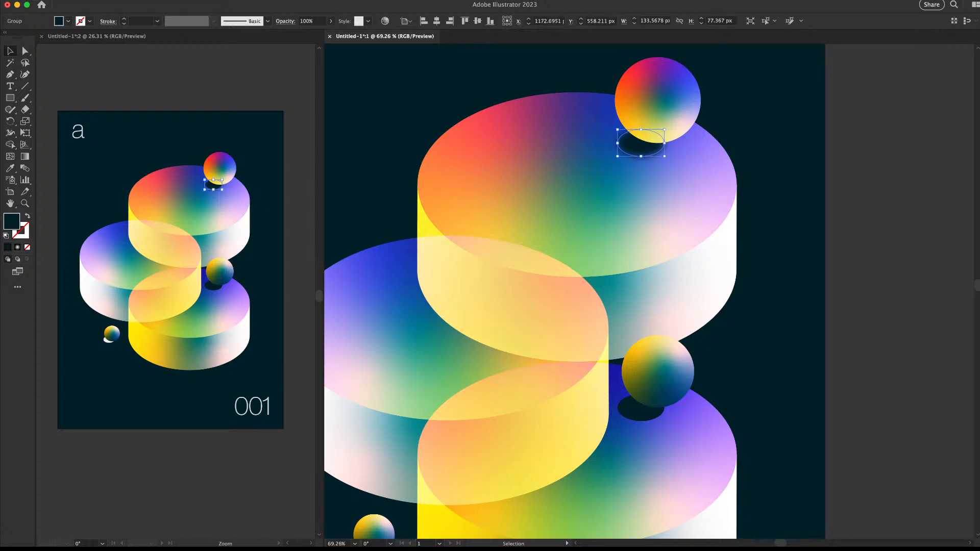
{"action": "left_click", "coordinate": [853, 189]}
{"action": "left_click_drag", "start_coordinate": [853, 189], "coordinate": [718, 179], "text": "super+space"}
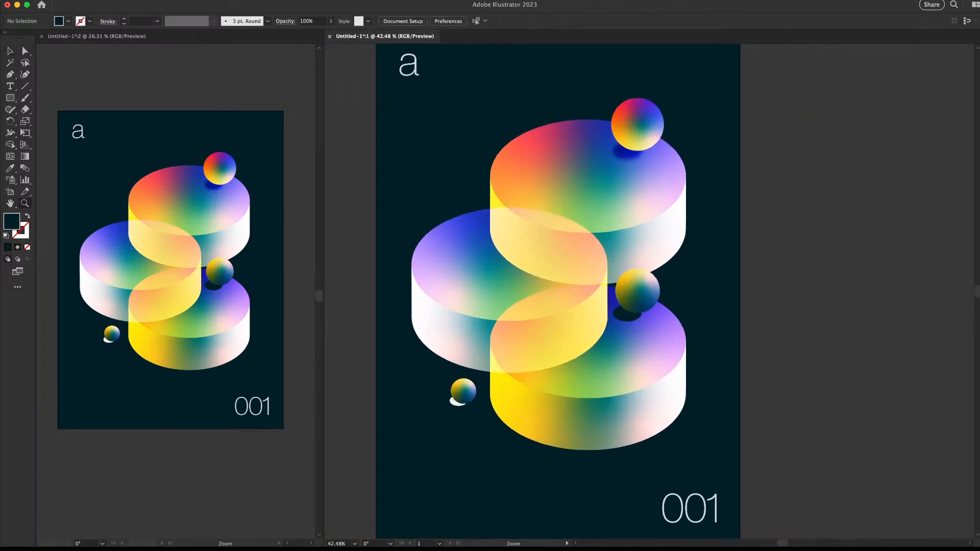
{"action": "left_click_drag", "start_coordinate": [637, 166], "coordinate": [705, 166], "text": "super"}
{"action": "left_click", "coordinate": [608, 136]}
{"action": "left_click_drag", "start_coordinate": [607, 135], "coordinate": [654, 150]}
{"action": "left_click_drag", "start_coordinate": [717, 154], "coordinate": [656, 154], "text": "super"}
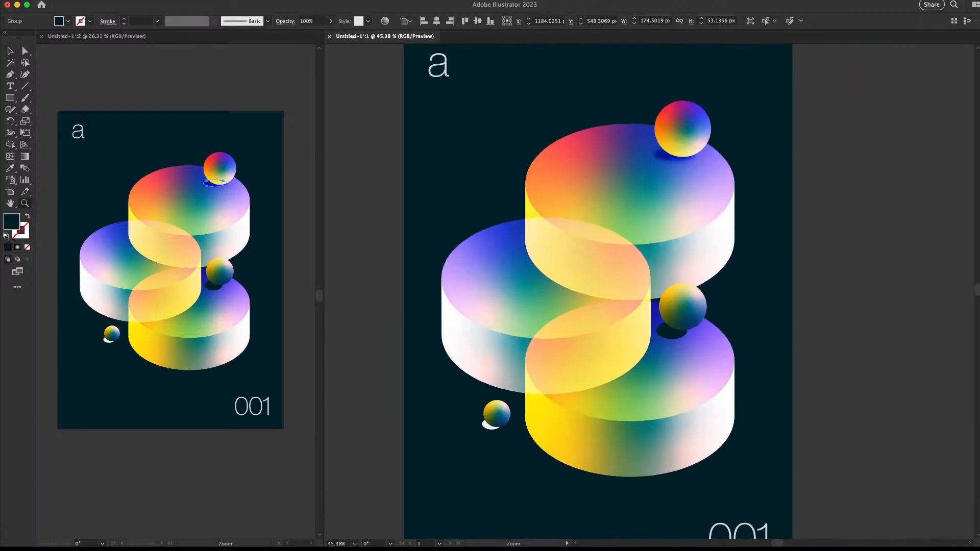
{"action": "left_click", "coordinate": [874, 123]}
{"action": "left_click_drag", "start_coordinate": [874, 123], "coordinate": [802, 122]}
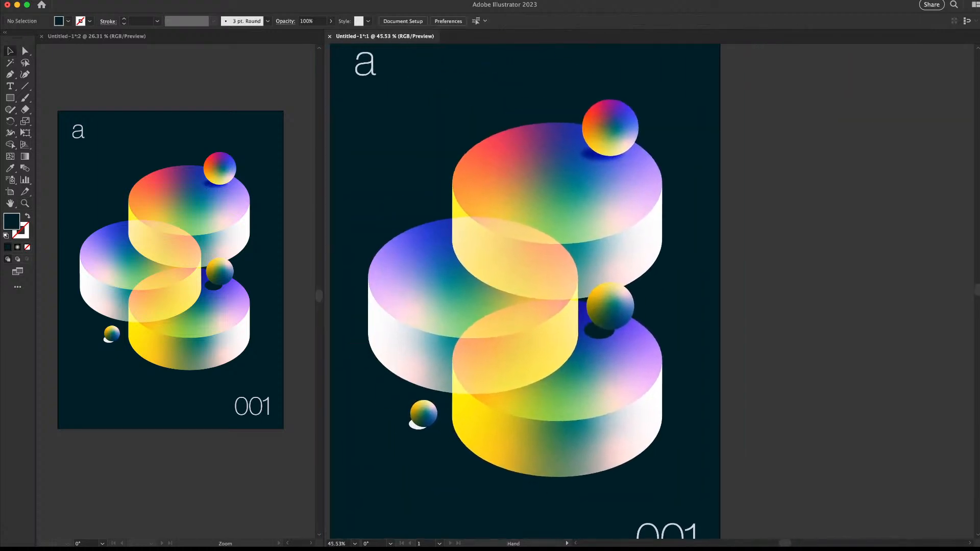
Reselect the shadow under the top ball with the Selection and Direct Selection tools
{"action": "left_click", "coordinate": [596, 156]}
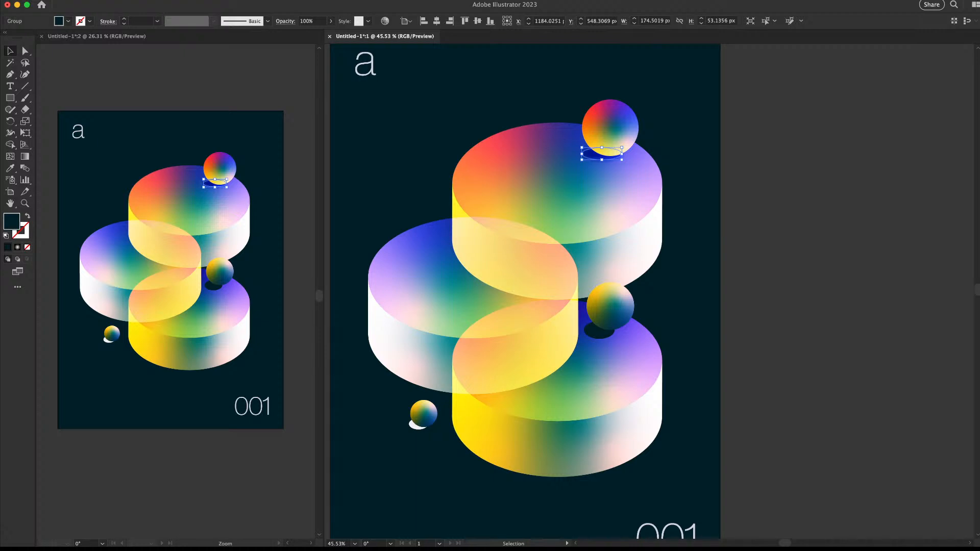
{"action": "left_click", "coordinate": [755, 224]}
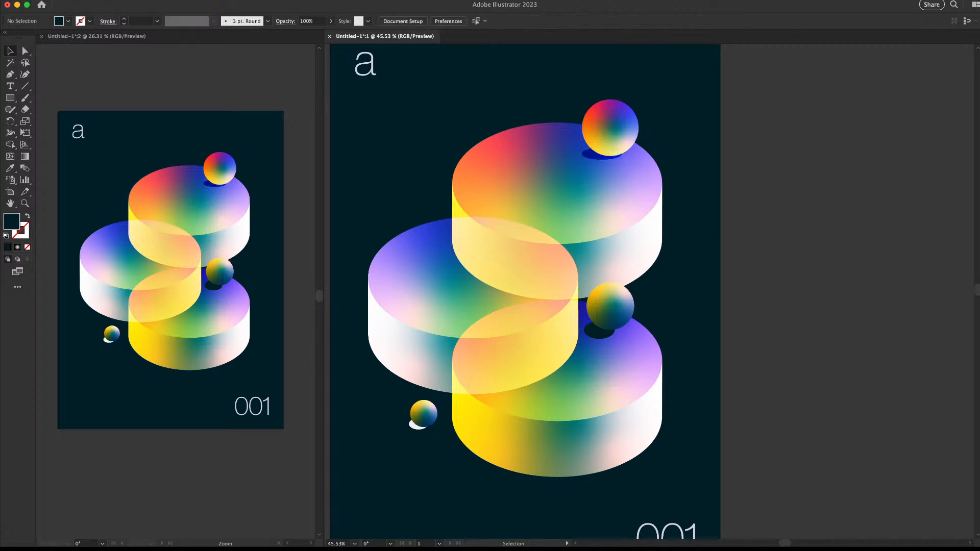
{"action": "left_click", "coordinate": [599, 157]}
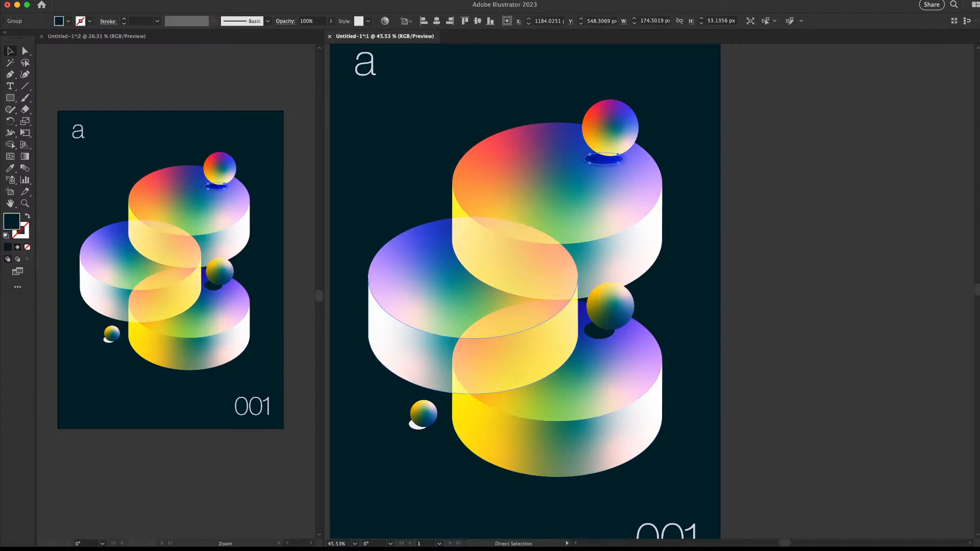
{"action": "key", "text": "v"}
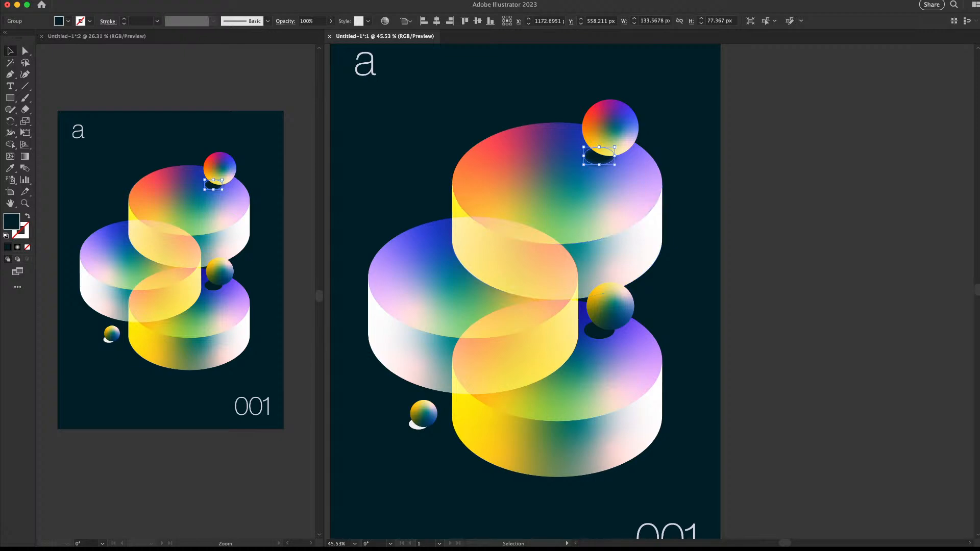
{"action": "left_click", "coordinate": [689, 163]}
{"action": "left_click", "coordinate": [599, 158]}
{"action": "key", "text": "a"}
{"action": "key", "text": "super+shift+a"}
{"action": "key", "text": "z"}
{"action": "mouse_move", "coordinate": [591, 223]}
{"action": "left_mouse_down"}
{"action": "mouse_move", "coordinate": [525, 223]}
{"action": "mouse_move", "coordinate": [571, 223]}
{"action": "left_mouse_up"}
{"action": "left_click_drag", "start_coordinate": [589, 299], "coordinate": [629, 307]}
Deselect and zoom out to view the whole poster with the shadow tucked in place
{"action": "key", "text": "v"}
{"action": "key", "text": "z"}
{"action": "left_click", "coordinate": [831, 128]}
{"action": "left_click_drag", "start_coordinate": [830, 97], "coordinate": [766, 100]}
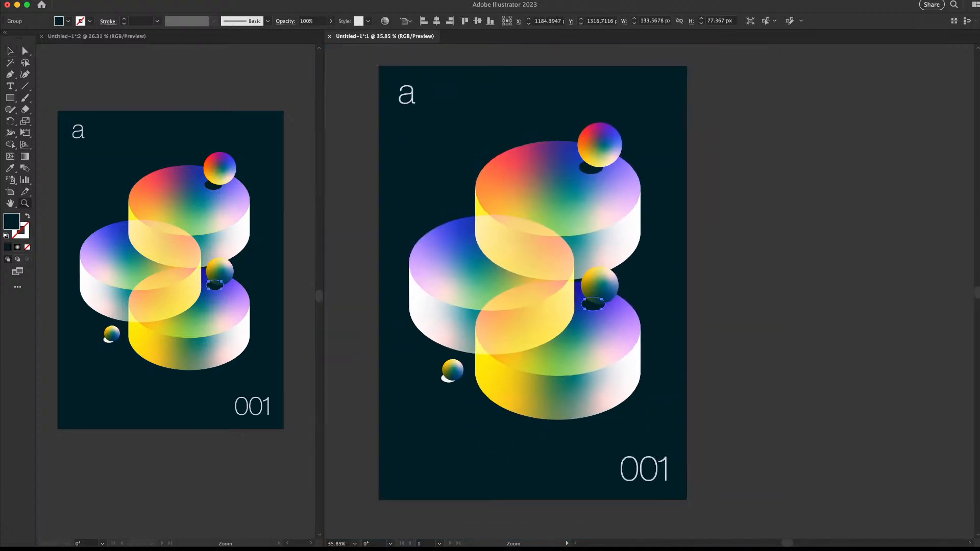
{"action": "key", "text": "v"}
{"action": "left_click", "coordinate": [756, 132]}
{"action": "left_click_drag", "start_coordinate": [663, 204], "coordinate": [580, 201]}
{"action": "key", "text": "z"}
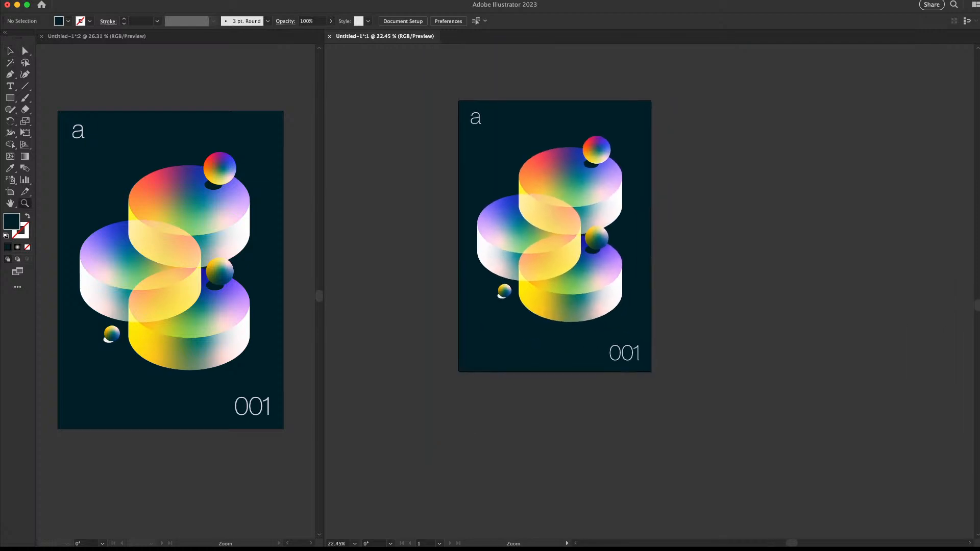
{"action": "key", "text": "shift+o"}
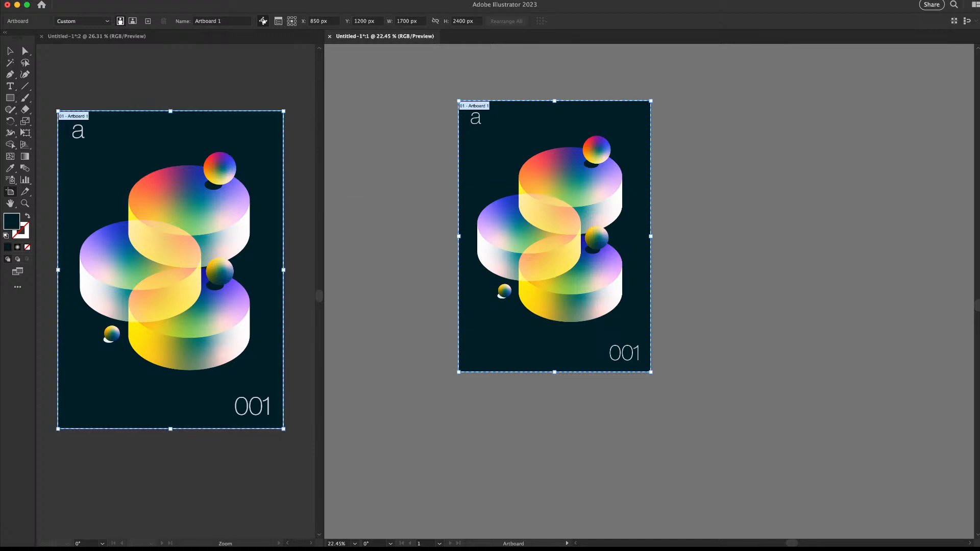
{"action": "key", "text": "v"}
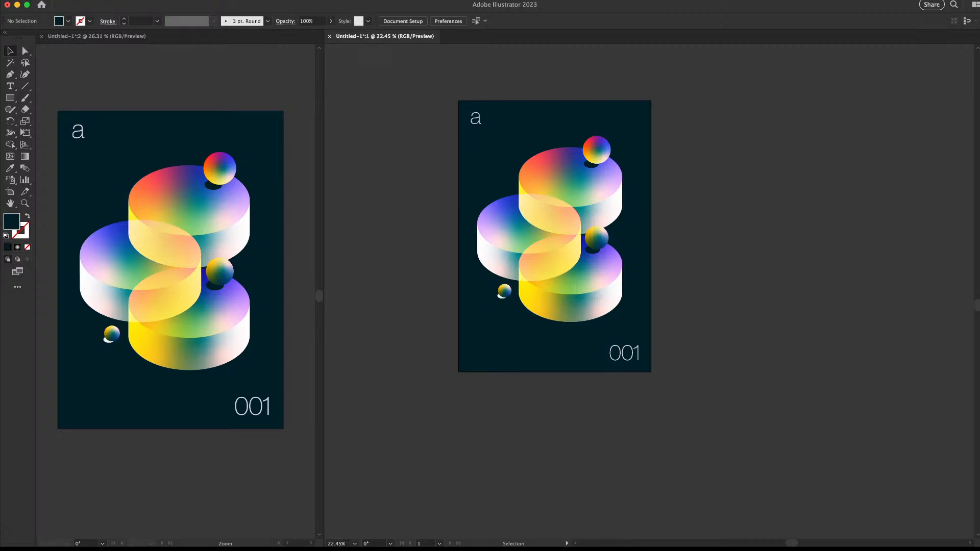
{"action": "key", "text": "a"}
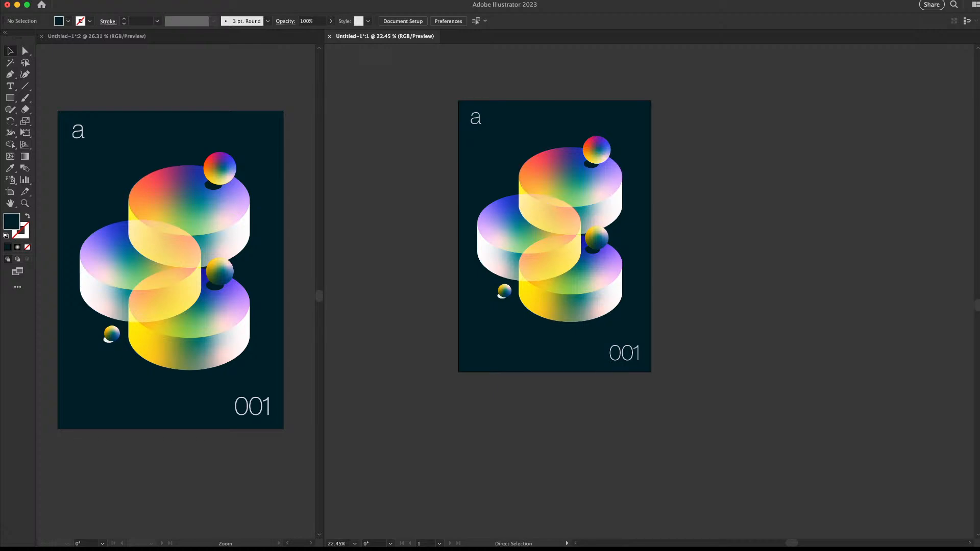
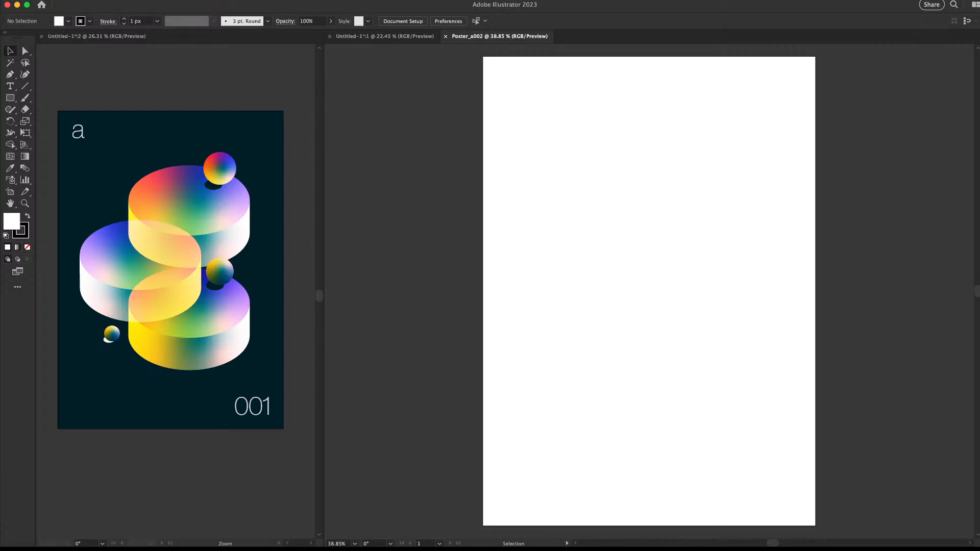
Zoom in on the finished first poster in the Untitled-1 document
{"action": "key", "text": "z"}
{"action": "left_click_drag", "start_coordinate": [611, 227], "coordinate": [587, 227]}
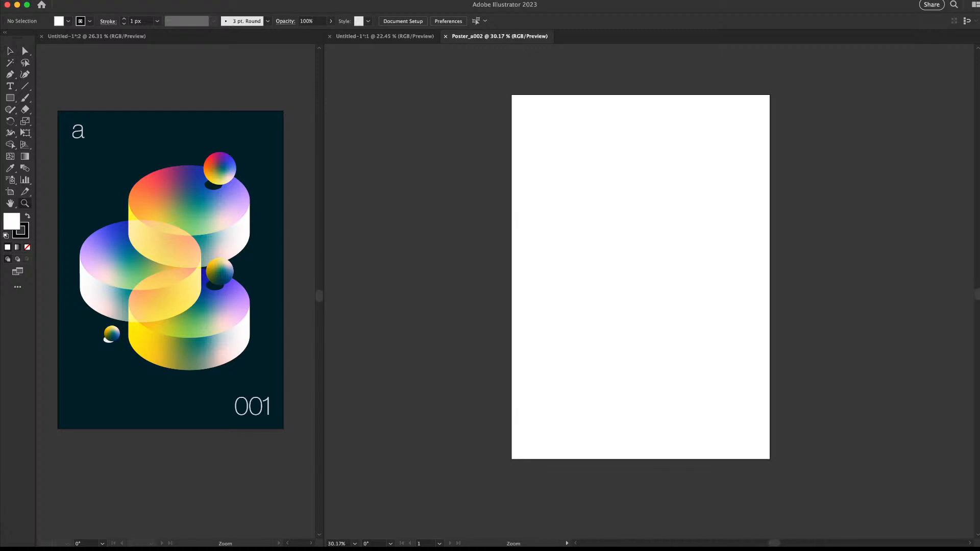
{"action": "left_click", "coordinate": [385, 36]}
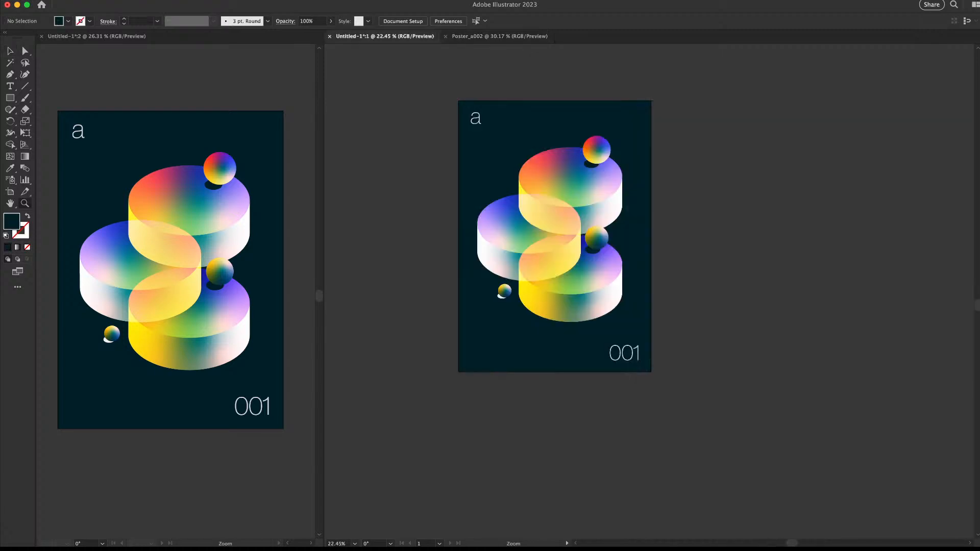
{"action": "left_click_drag", "start_coordinate": [440, 204], "coordinate": [476, 203]}
{"action": "key", "text": "v"}
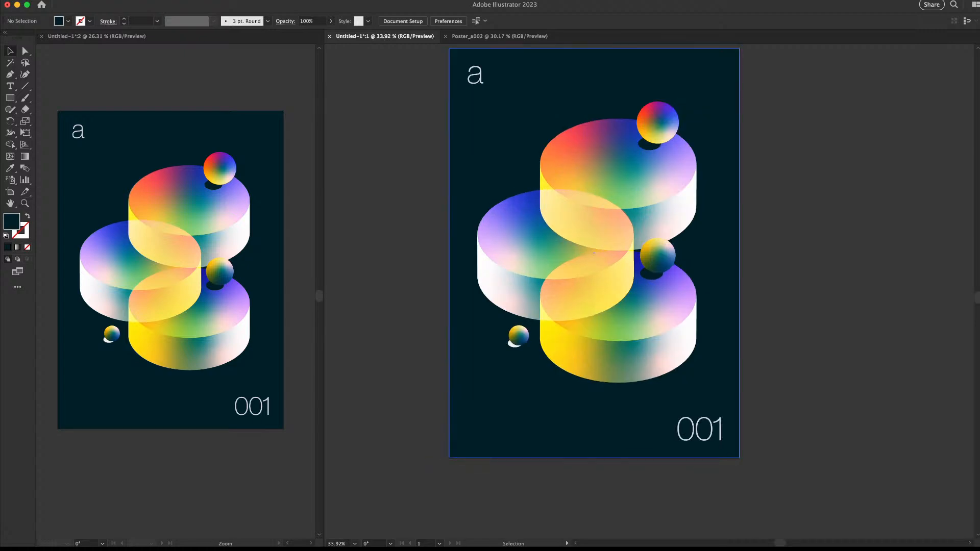
Dock a second Poster_a002 view in the left pane and zoom its blank artboard out
{"action": "left_click", "coordinate": [505, 36]}
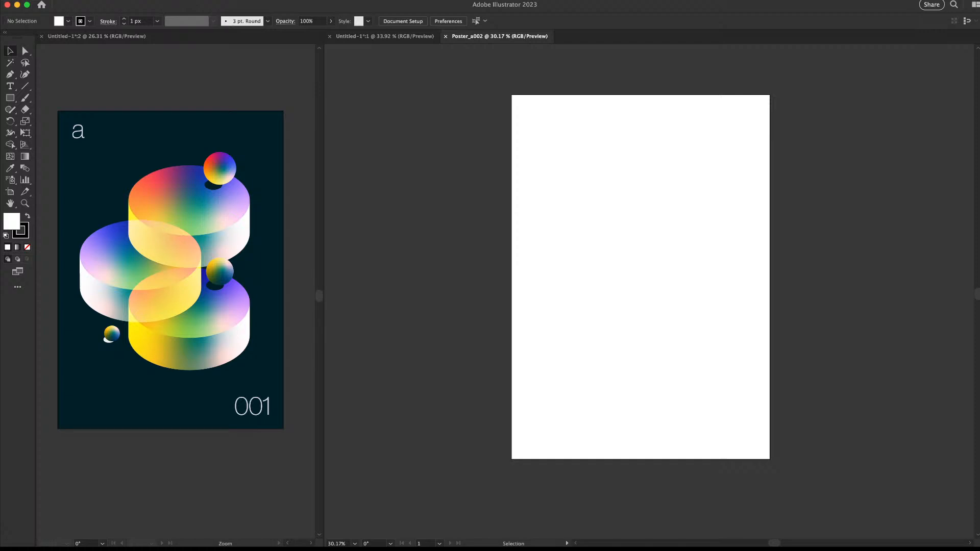
{"action": "left_click_drag", "start_coordinate": [620, 36], "coordinate": [209, 37]}
{"action": "left_click_drag", "start_coordinate": [276, 234], "coordinate": [87, 212]}
{"action": "left_click_drag", "start_coordinate": [207, 209], "coordinate": [154, 208]}
{"action": "left_click_drag", "start_coordinate": [153, 208], "coordinate": [211, 279]}
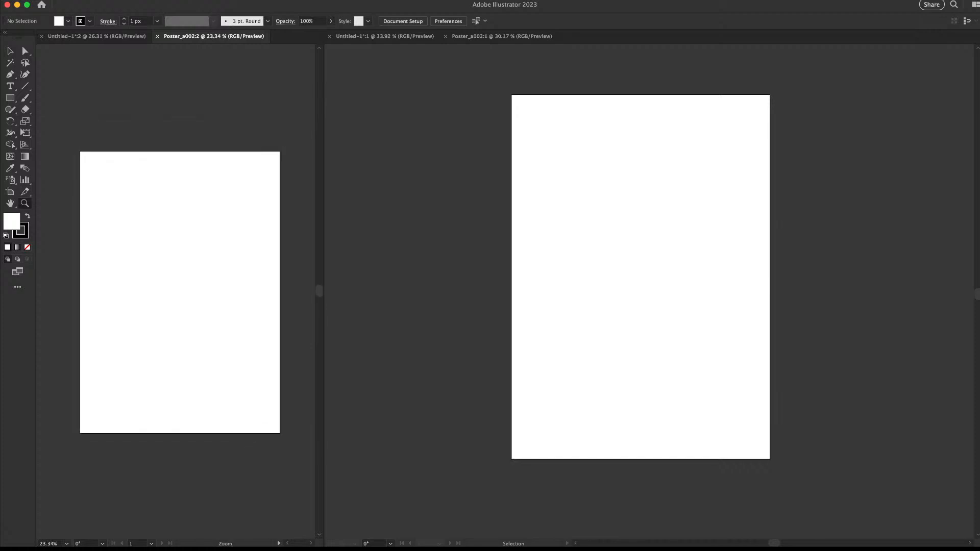
{"action": "left_click", "coordinate": [501, 36]}
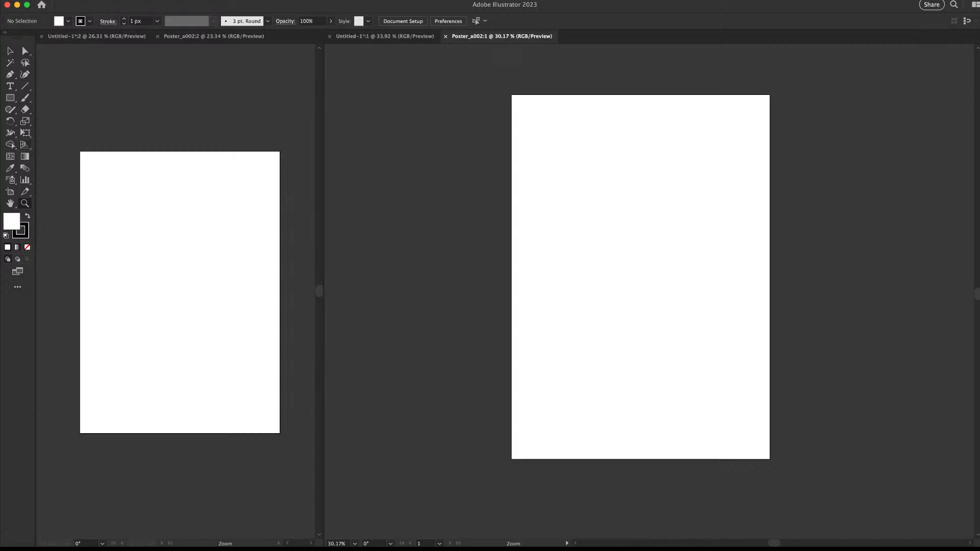
{"action": "key", "text": "super+Tab"}
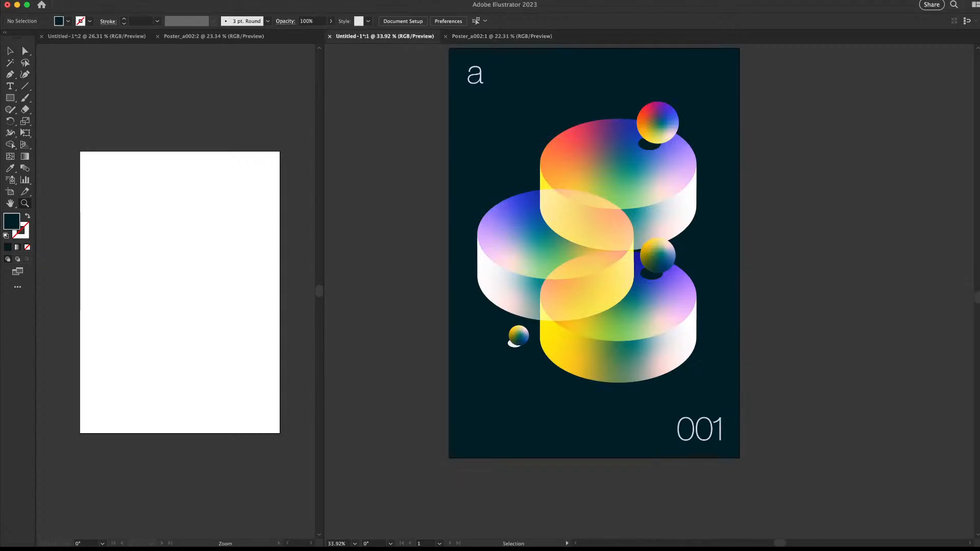
Delete the small sphere at the lower left of the first poster
{"action": "scroll", "coordinate": [586, 275], "scroll_direction": "up", "scroll_amount": 3}
{"action": "key", "text": "v"}
{"action": "left_click", "coordinate": [502, 380]}
{"action": "key", "text": "plus"}
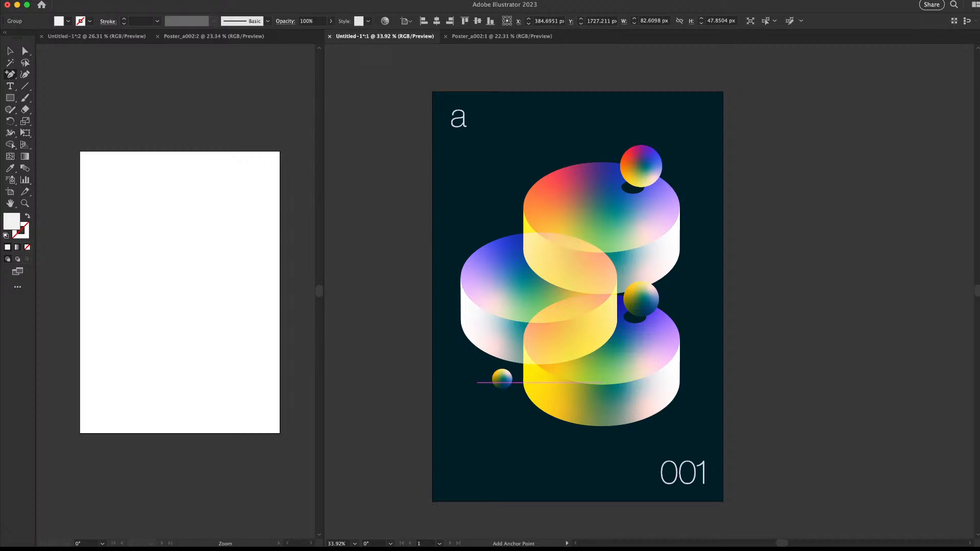
{"action": "key", "text": "super+shift+a"}
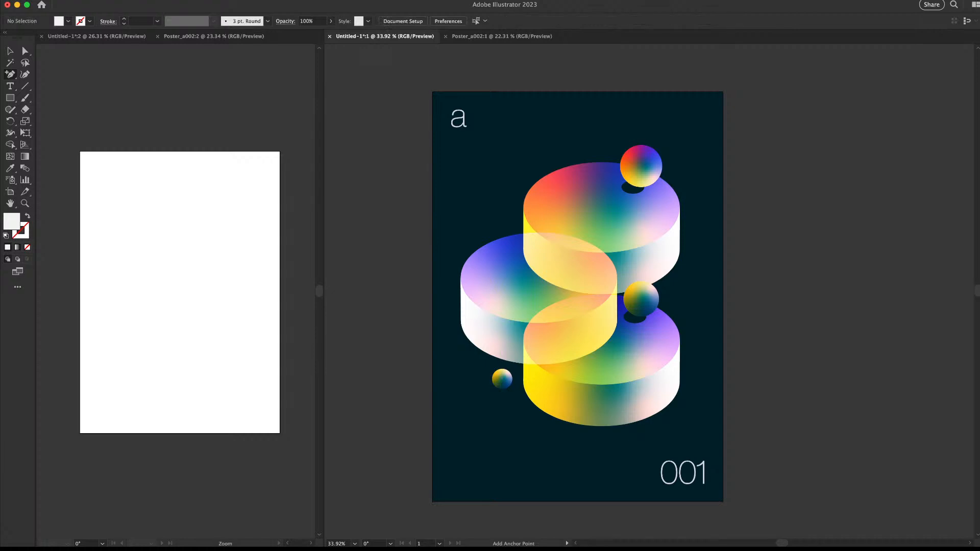
{"action": "key", "text": "v"}
{"action": "left_click", "coordinate": [502, 379]}
{"action": "key", "text": "Delete"}
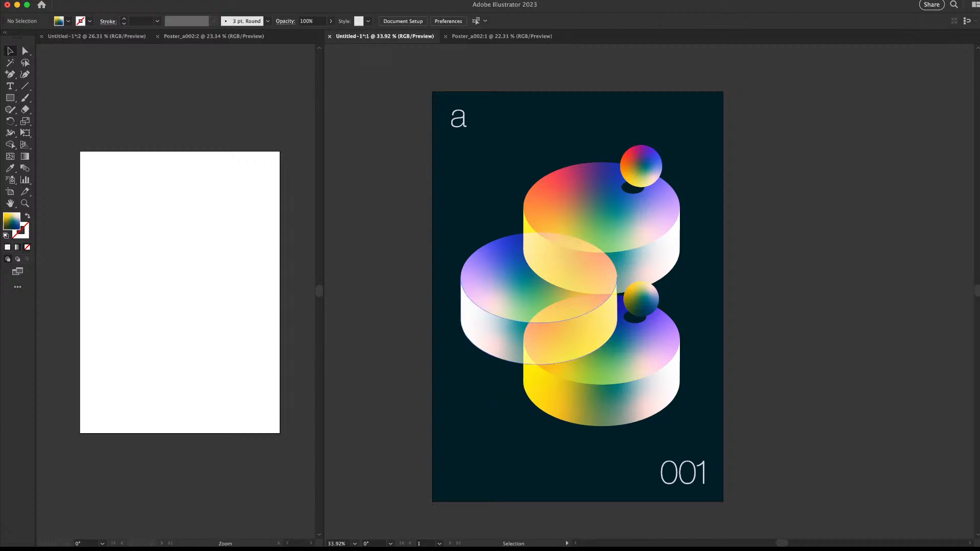
Copy the middle sphere and its shadow onto the upper-left purple cylinder
{"action": "left_click", "coordinate": [656, 300]}
{"action": "left_click_drag", "start_coordinate": [642, 299], "coordinate": [499, 273]}
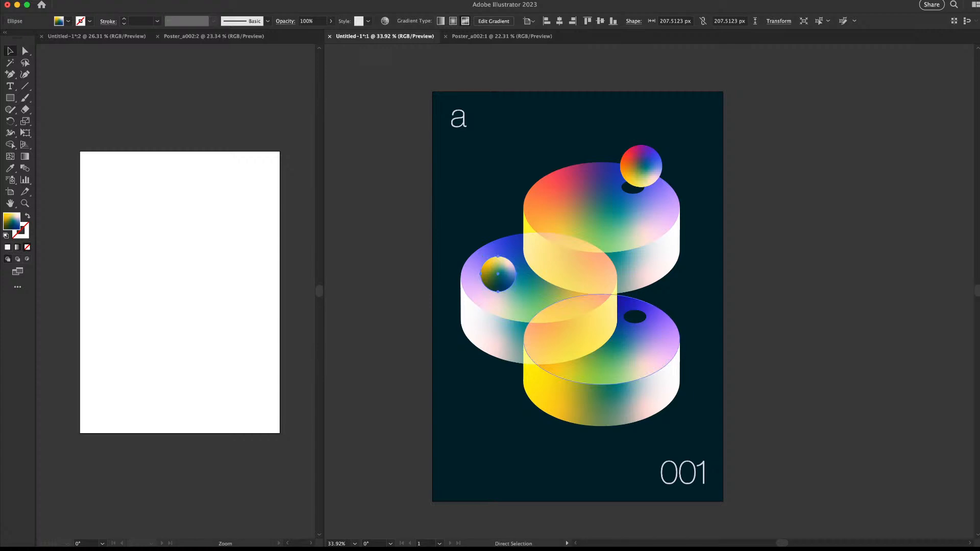
{"action": "key", "text": "super+z"}
{"action": "left_click", "coordinate": [633, 316]}
{"action": "left_click", "coordinate": [642, 306], "text": "shift"}
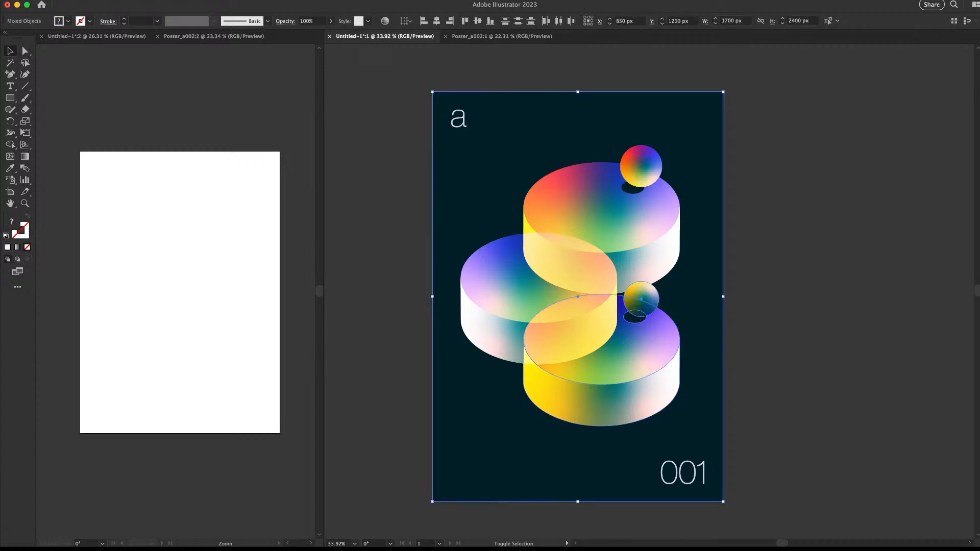
{"action": "left_click_drag", "start_coordinate": [642, 306], "coordinate": [474, 293]}
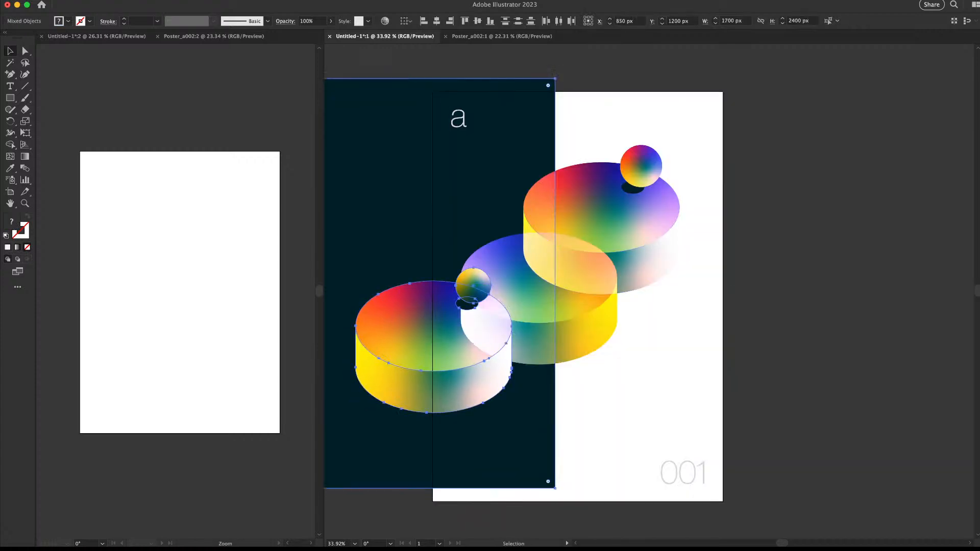
{"action": "key", "text": "super+z"}
{"action": "left_click", "coordinate": [501, 395], "text": "shift"}
{"action": "left_click", "coordinate": [554, 391], "text": "shift"}
{"action": "left_click_drag", "start_coordinate": [641, 302], "coordinate": [503, 252]}
Give the new small sphere a sampled multicolour gradient rotated a quarter turn
{"action": "left_click", "coordinate": [487, 219]}
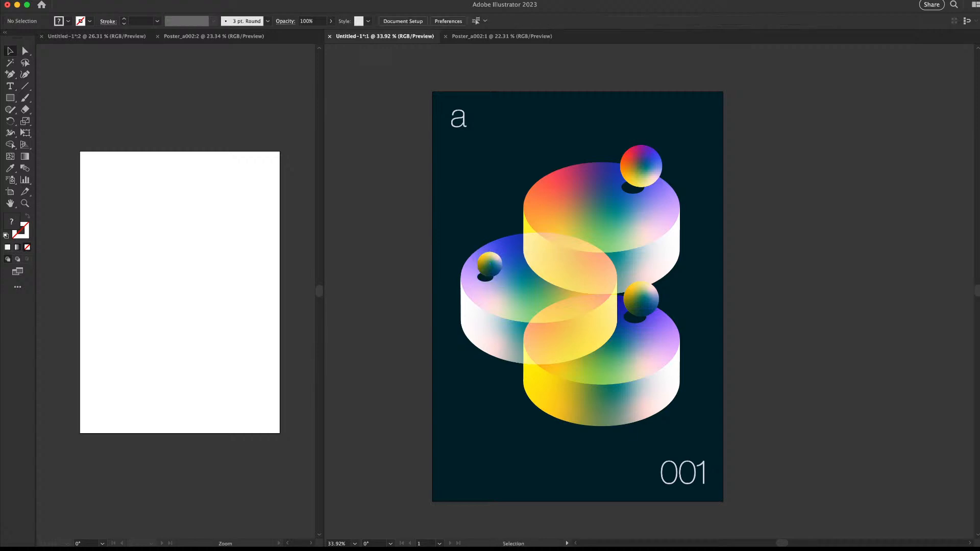
{"action": "left_click", "coordinate": [490, 264]}
{"action": "key", "text": "i"}
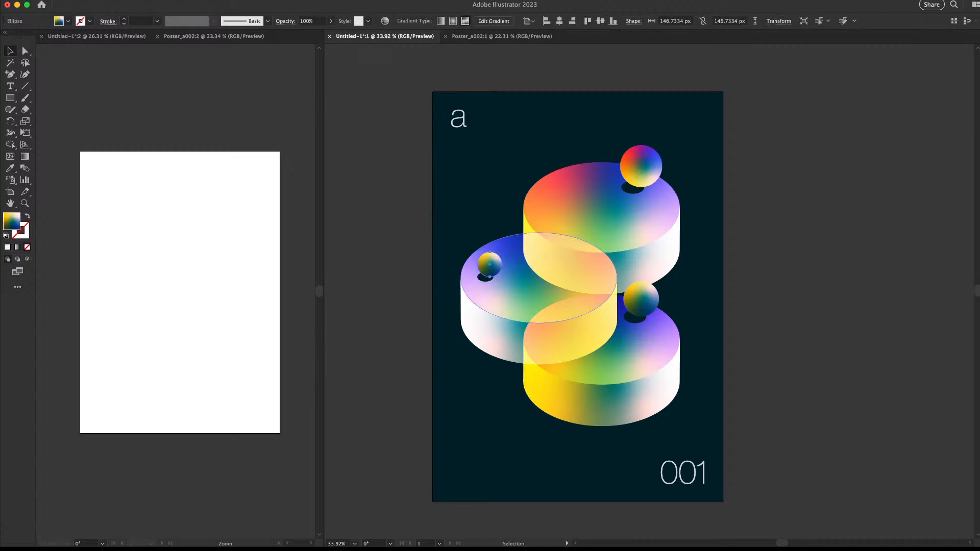
{"action": "left_click", "coordinate": [483, 308]}
{"action": "key", "text": "e"}
{"action": "left_click_drag", "start_coordinate": [511, 284], "coordinate": [462, 306]}
{"action": "key", "text": "v"}
{"action": "left_click", "coordinate": [449, 230]}
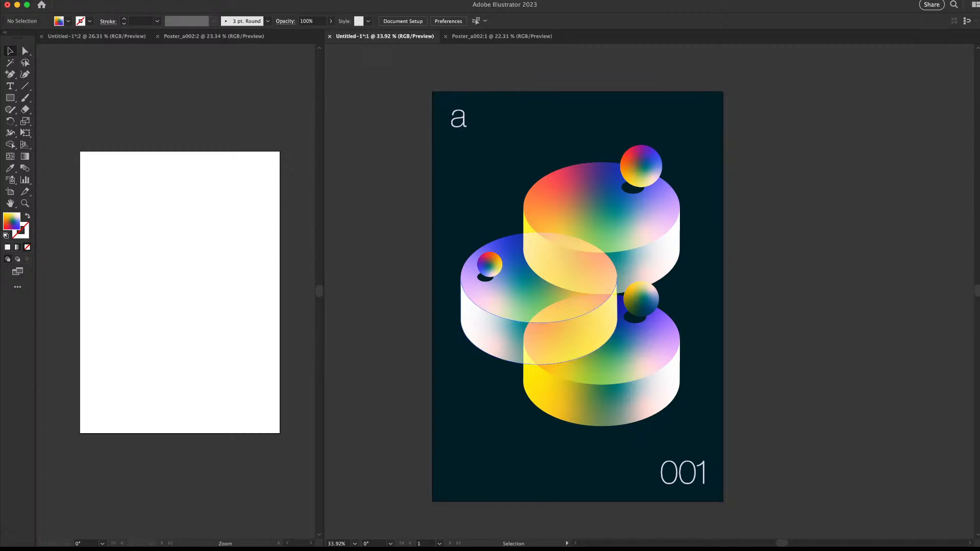
Copy the small sphere's yellow-to-teal gradient onto the top sphere
{"action": "left_click", "coordinate": [489, 264]}
{"action": "key", "text": "u"}
{"action": "key", "text": "i"}
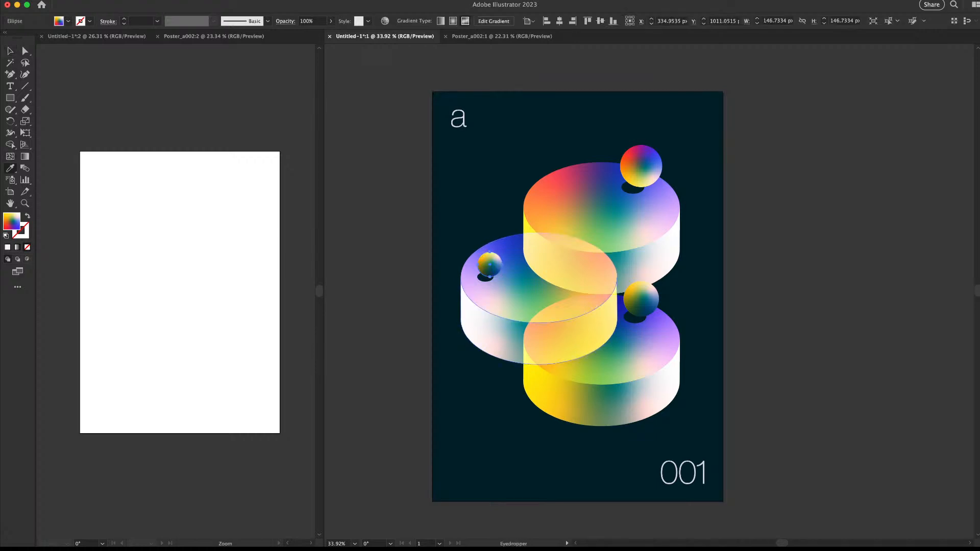
{"action": "key", "text": "v"}
{"action": "left_click", "coordinate": [408, 229]}
{"action": "left_click", "coordinate": [641, 166]}
{"action": "key", "text": "i"}
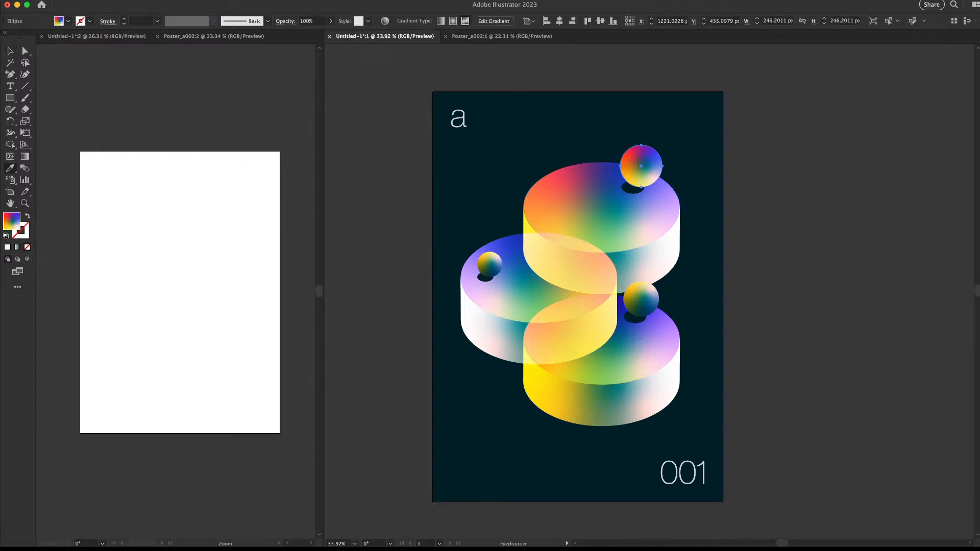
{"action": "left_click", "coordinate": [489, 265]}
{"action": "key", "text": "v"}
{"action": "left_click", "coordinate": [380, 210]}
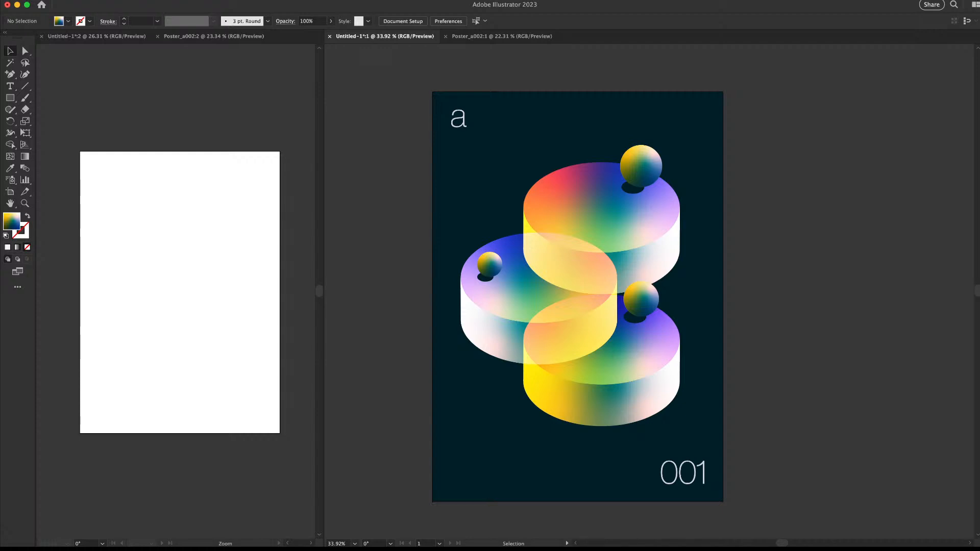
Switch to the right Poster_a002 view and zoom in on the blank artboard
{"action": "left_click", "coordinate": [502, 36]}
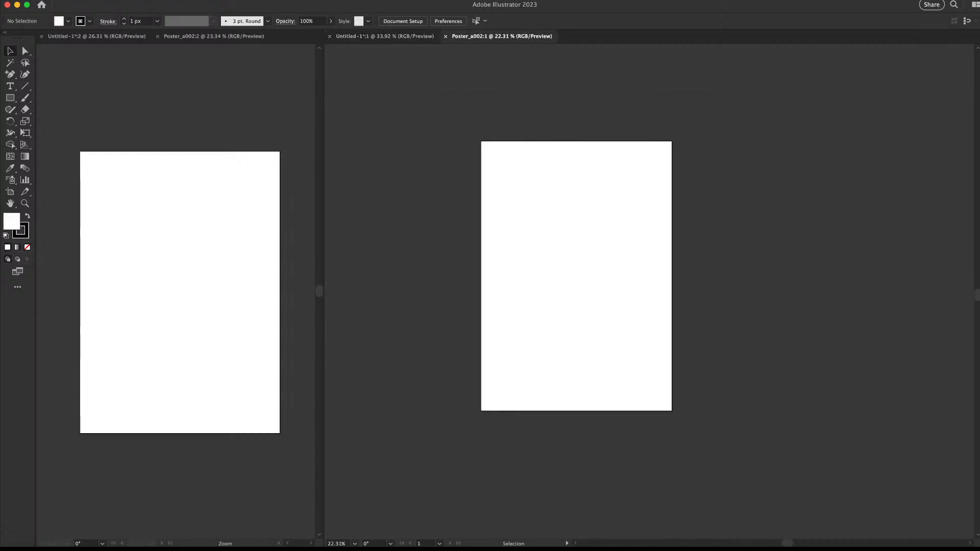
{"action": "left_click", "coordinate": [213, 37]}
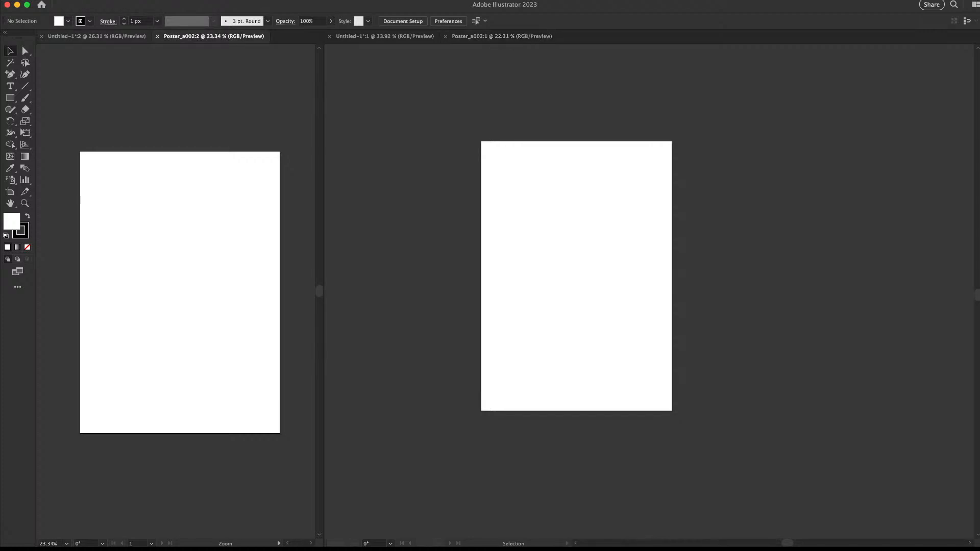
{"action": "left_click", "coordinate": [502, 36]}
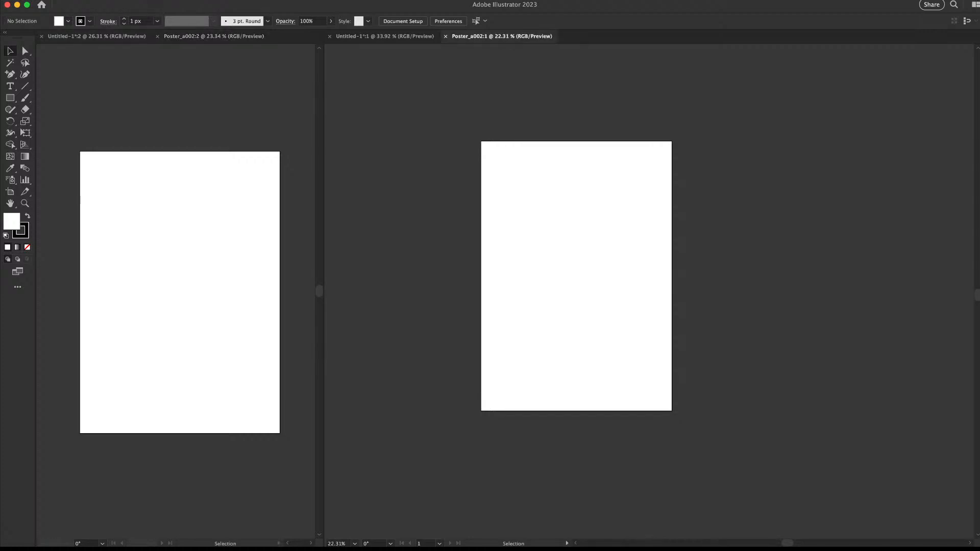
{"action": "key", "text": "z"}
{"action": "mouse_move", "coordinate": [574, 265]}
{"action": "left_mouse_down"}
{"action": "mouse_move", "coordinate": [655, 261]}
{"action": "mouse_move", "coordinate": [671, 237]}
{"action": "left_mouse_up"}
Draw a light grey square centred on the artboard with no outline
{"action": "key", "text": "m"}
{"action": "key", "text": "v"}
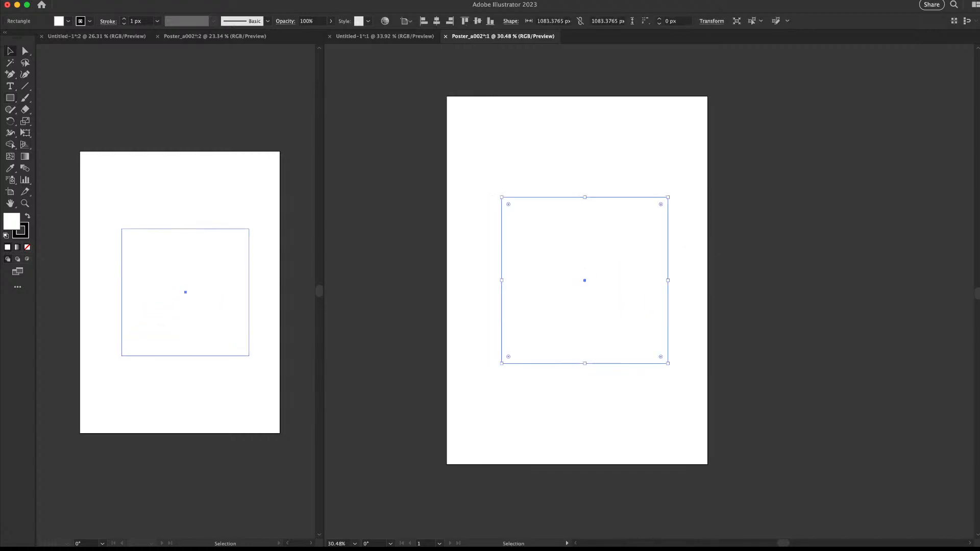
{"action": "key", "text": "x"}
{"action": "key", "text": "slash"}
{"action": "key", "text": "x"}
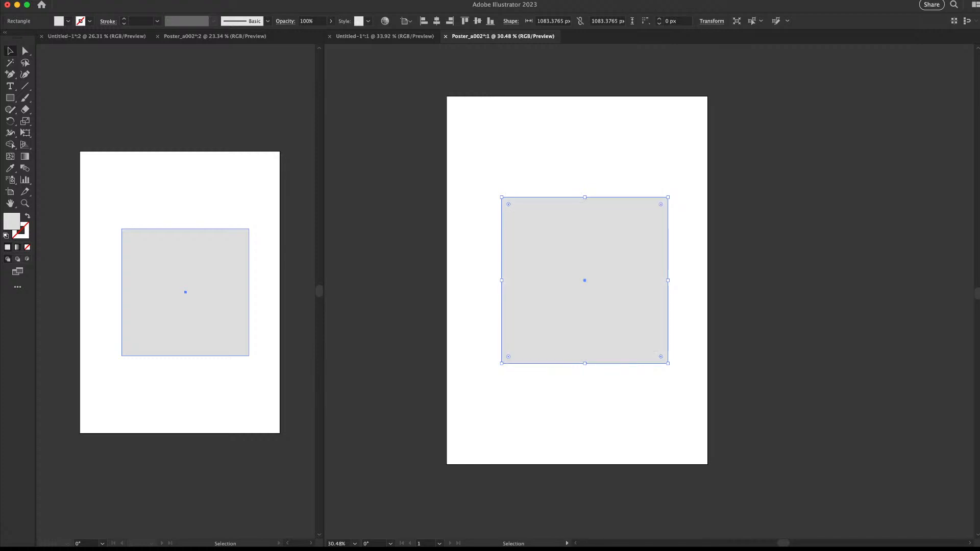
Enter 1000 px for both width and height of the grey square
{"action": "left_click", "coordinate": [533, 428]}
{"action": "scroll", "coordinate": [534, 428], "scroll_direction": "up", "scroll_amount": 1}
{"action": "scroll", "coordinate": [533, 428], "scroll_direction": "down", "scroll_amount": 2}
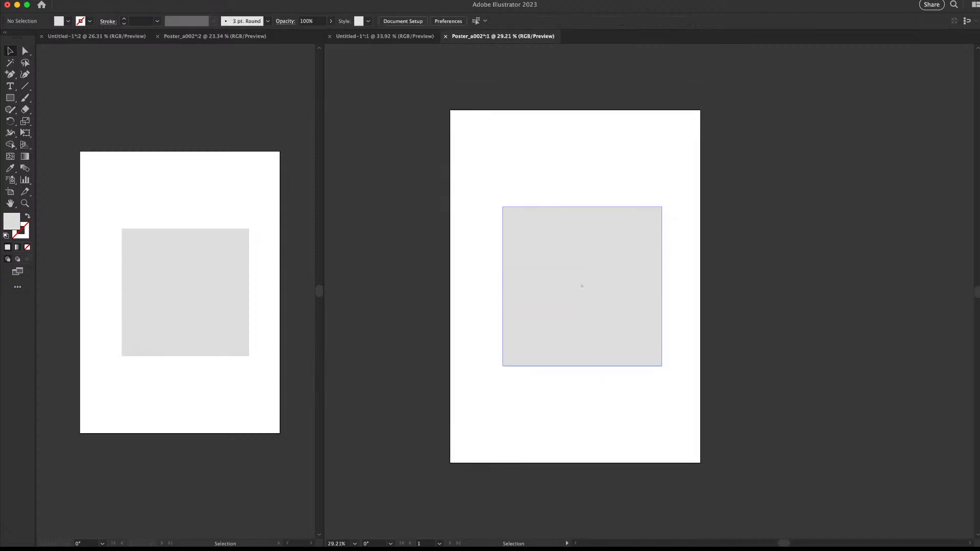
{"action": "left_click", "coordinate": [519, 347]}
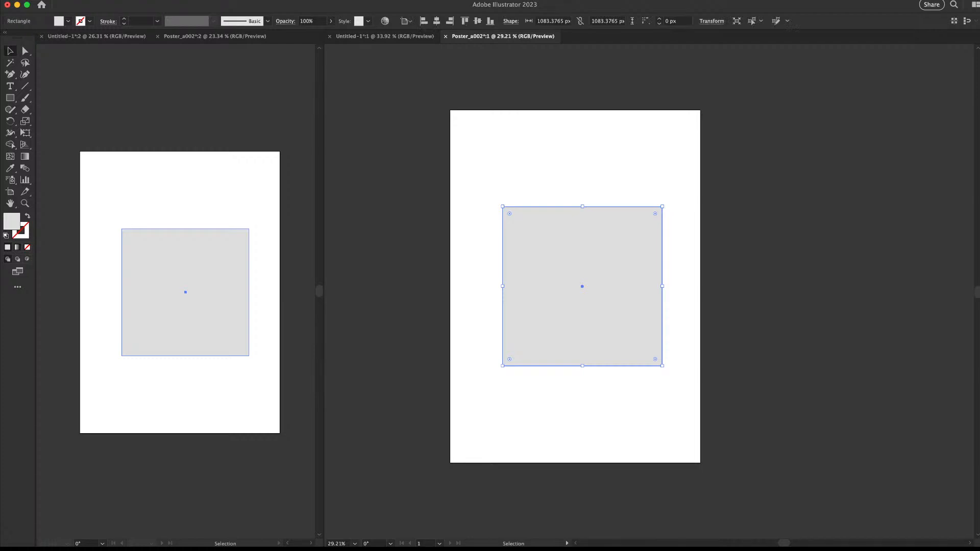
{"action": "left_click", "coordinate": [553, 21]}
{"action": "key", "text": "super+a"}
{"action": "type", "text": "0"}
{"action": "key", "text": "Return"}
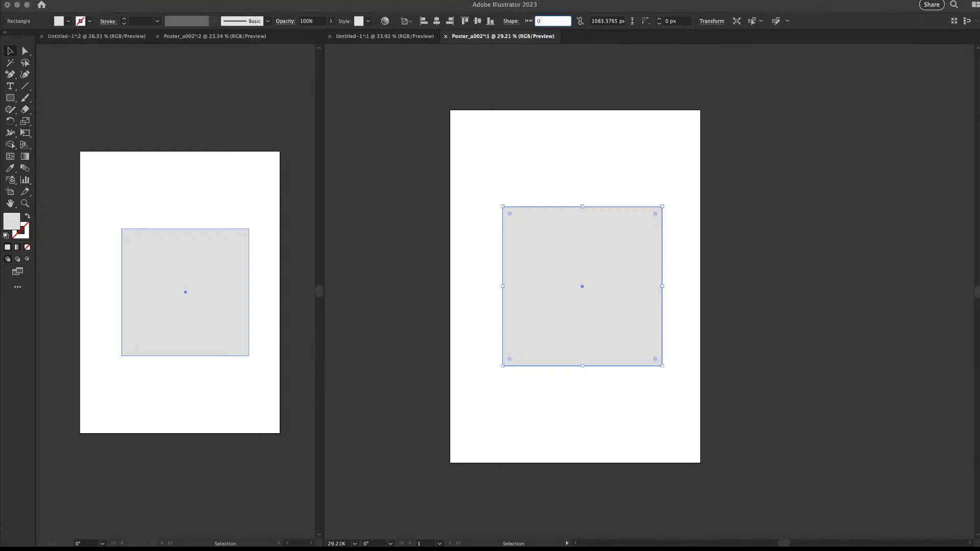
{"action": "key", "text": "BackSpace"}
{"action": "type", "text": "1"}
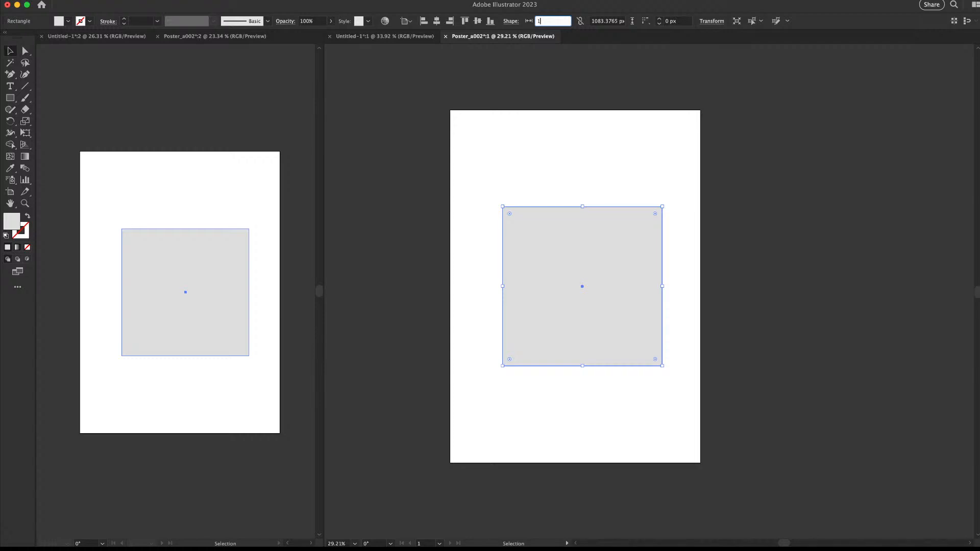
{"action": "type", "text": "000"}
{"action": "key", "text": "Tab"}
{"action": "type", "text": "1000"}
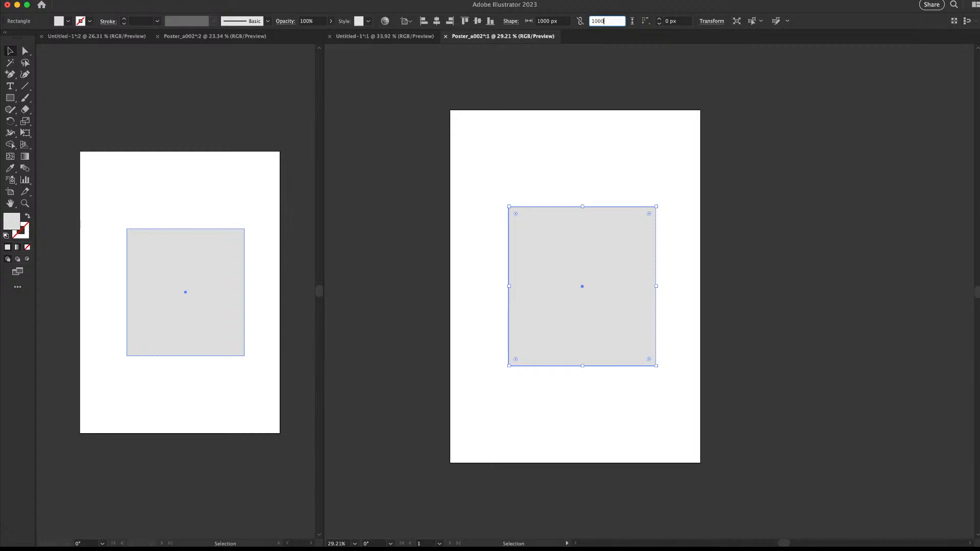
{"action": "key", "text": "Tab"}
{"action": "key", "text": "Return"}
Reselect the square and confirm its 1000 px height
{"action": "left_click", "coordinate": [576, 153]}
{"action": "left_click_drag", "start_coordinate": [556, 151], "coordinate": [608, 245]}
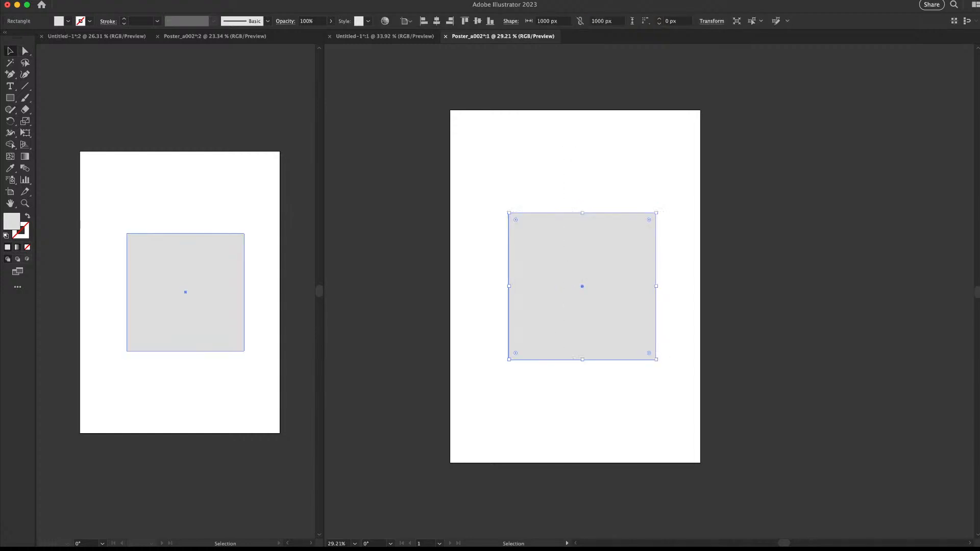
{"action": "left_click", "coordinate": [607, 20]}
{"action": "key", "text": "Return"}
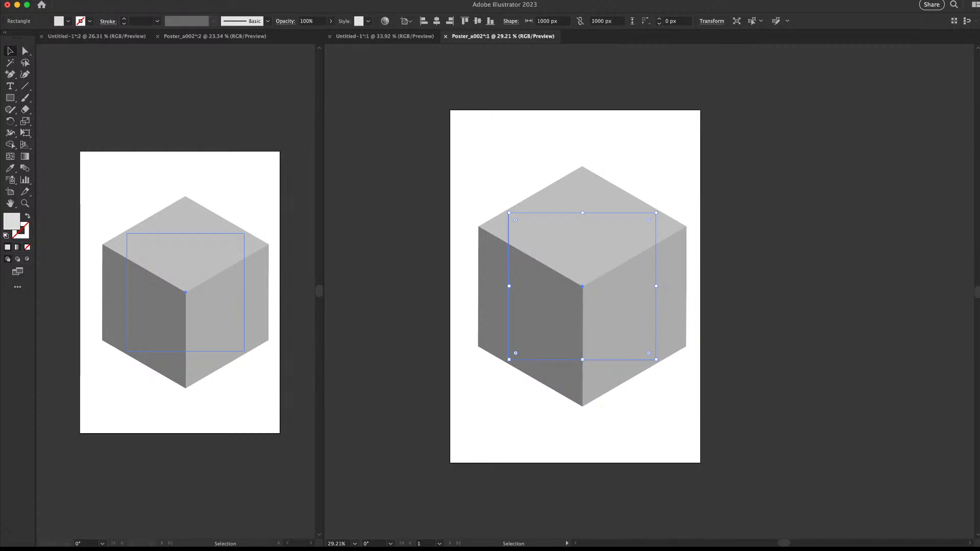
Scale the cube down proportionally to about 1109 × 1280 px and nudge it upward
{"action": "left_click_drag", "start_coordinate": [686, 166], "coordinate": [664, 193]}
{"action": "left_click_drag", "start_coordinate": [729, 167], "coordinate": [573, 340]}
{"action": "left_click_drag", "start_coordinate": [628, 279], "coordinate": [625, 266]}
Align the cube to the artboard's horizontal and vertical centre
{"action": "left_click", "coordinate": [436, 21]}
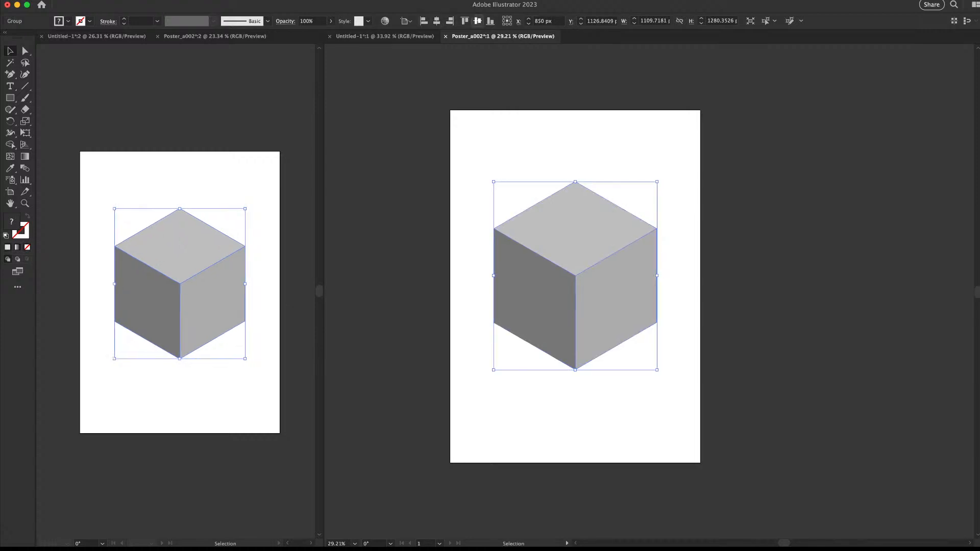
{"action": "left_click", "coordinate": [477, 21]}
{"action": "left_click", "coordinate": [769, 259]}
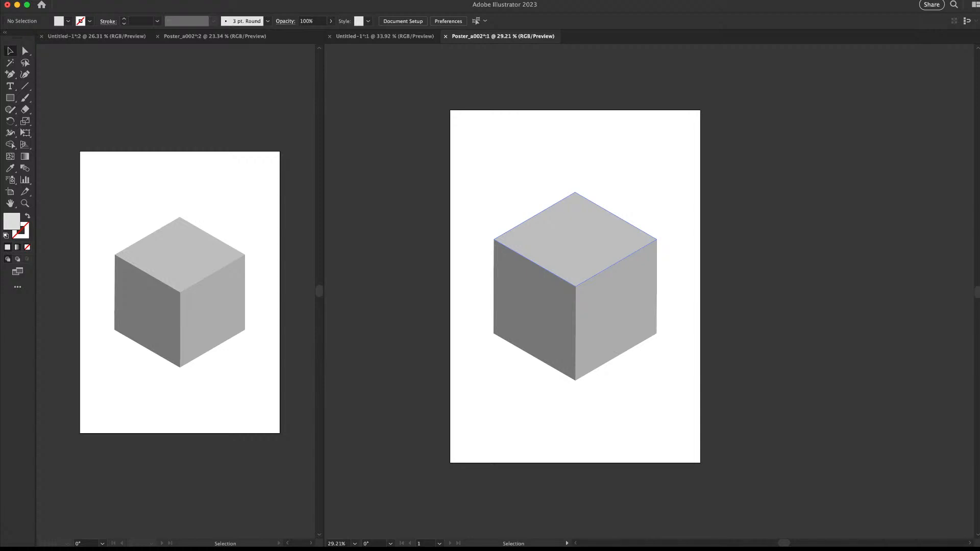
{"action": "left_click_drag", "start_coordinate": [571, 273], "coordinate": [657, 261]}
{"action": "left_click_drag", "start_coordinate": [657, 261], "coordinate": [607, 247]}
Select the cube group and apply the default white-to-black gradient to its faces
{"action": "key", "text": "v"}
{"action": "key", "text": "super+a"}
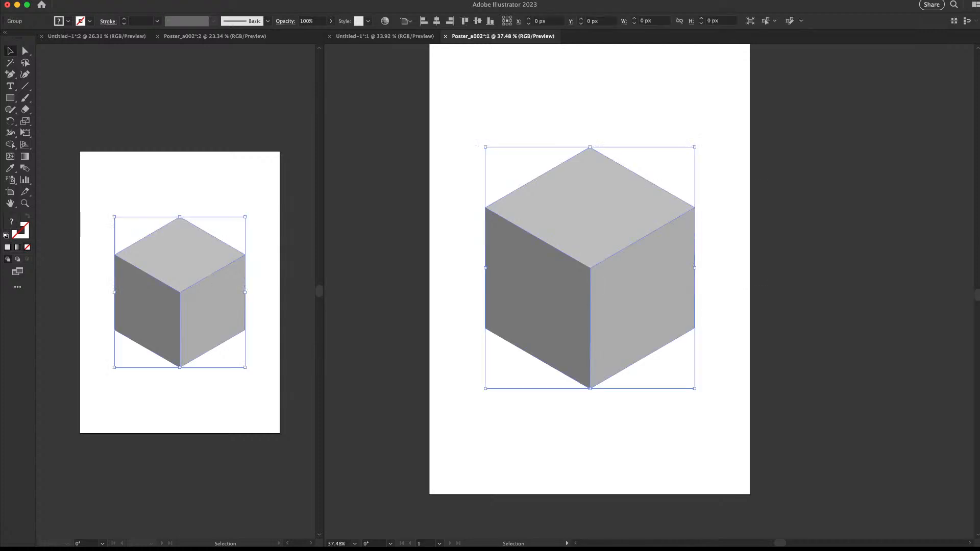
{"action": "scroll", "coordinate": [587, 276], "scroll_direction": "up", "scroll_amount": 1}
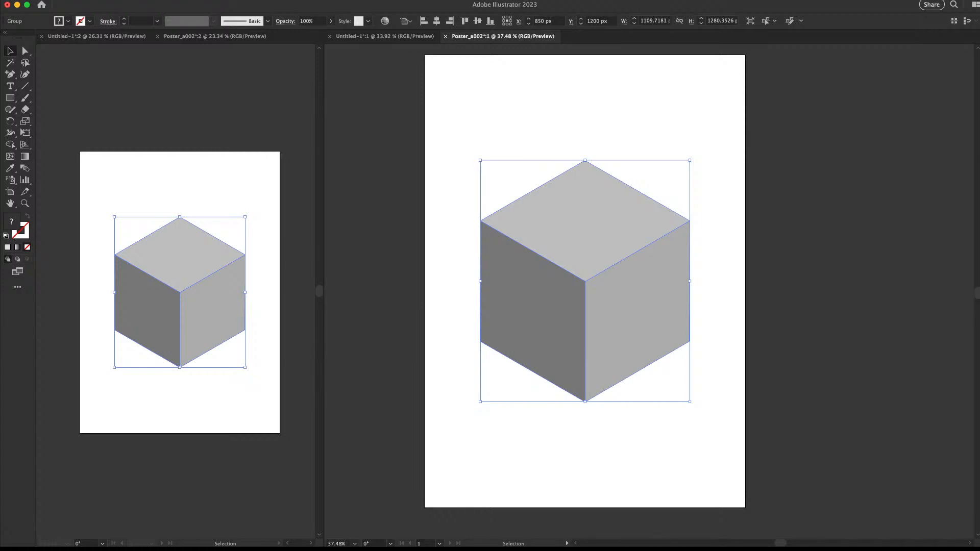
{"action": "key", "text": "super+shift+a"}
{"action": "key", "text": "z"}
{"action": "left_click_drag", "start_coordinate": [648, 244], "coordinate": [624, 271]}
{"action": "key", "text": "v"}
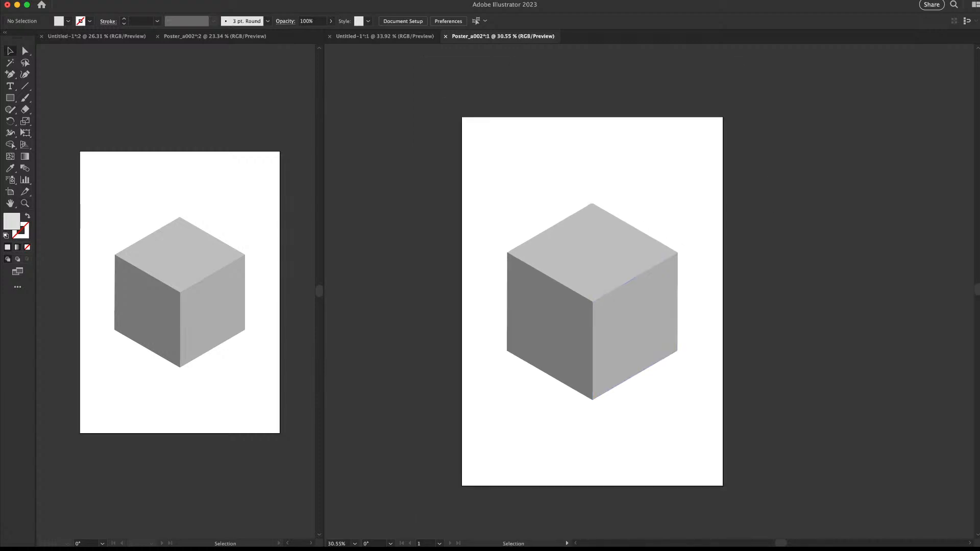
{"action": "key", "text": "super+a"}
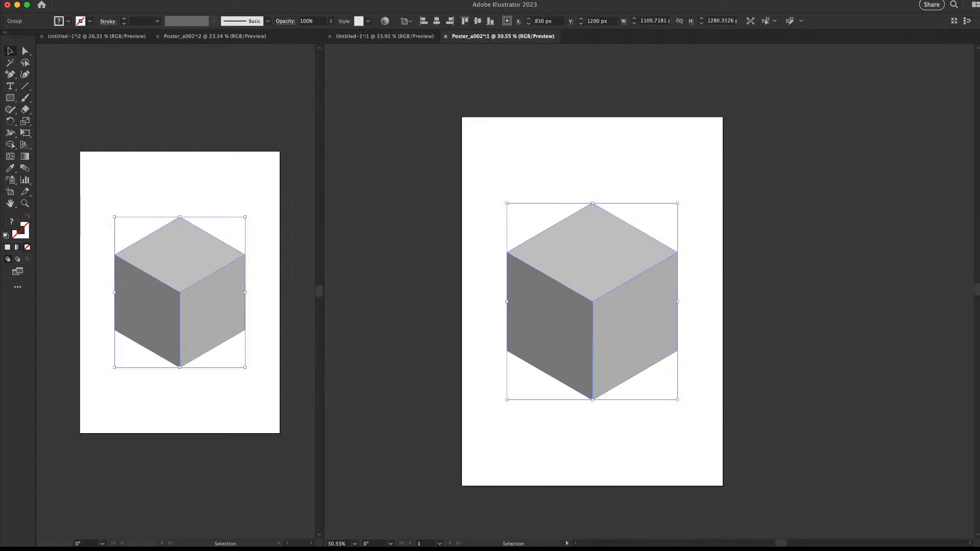
{"action": "key", "text": "super+shift+a"}
{"action": "key", "text": "super+Tab"}
{"action": "key", "text": "super+Tab"}
{"action": "key", "text": "super+a"}
{"action": "key", "text": "g"}
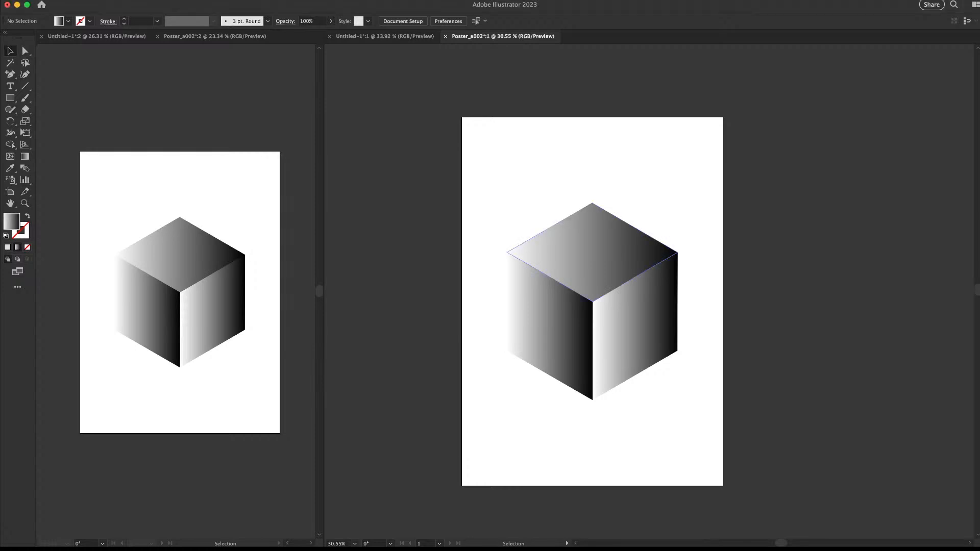
Draw a solid-filled rectangle covering the whole artboard and send it behind the cube
{"action": "left_click", "coordinate": [597, 268]}
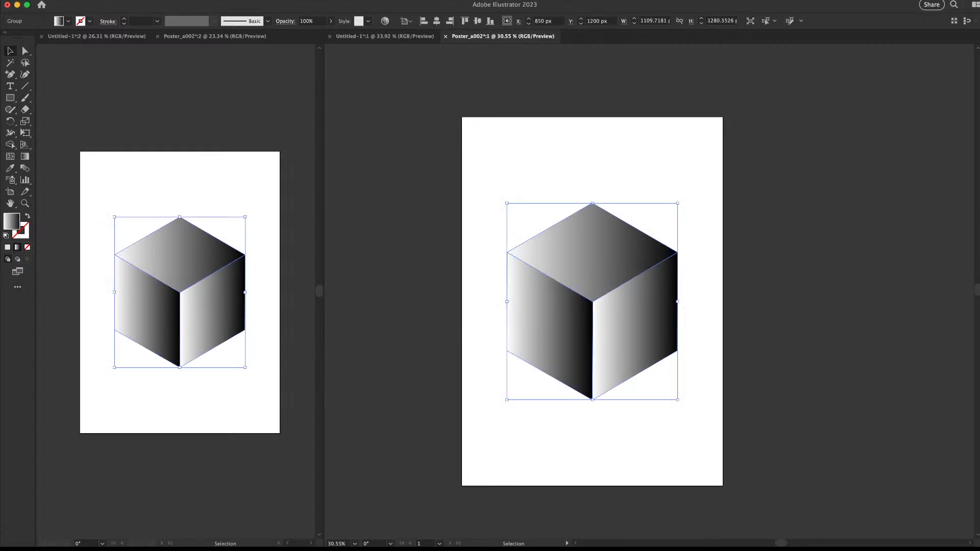
{"action": "left_click", "coordinate": [663, 209]}
{"action": "left_click_drag", "start_coordinate": [623, 230], "coordinate": [590, 240]}
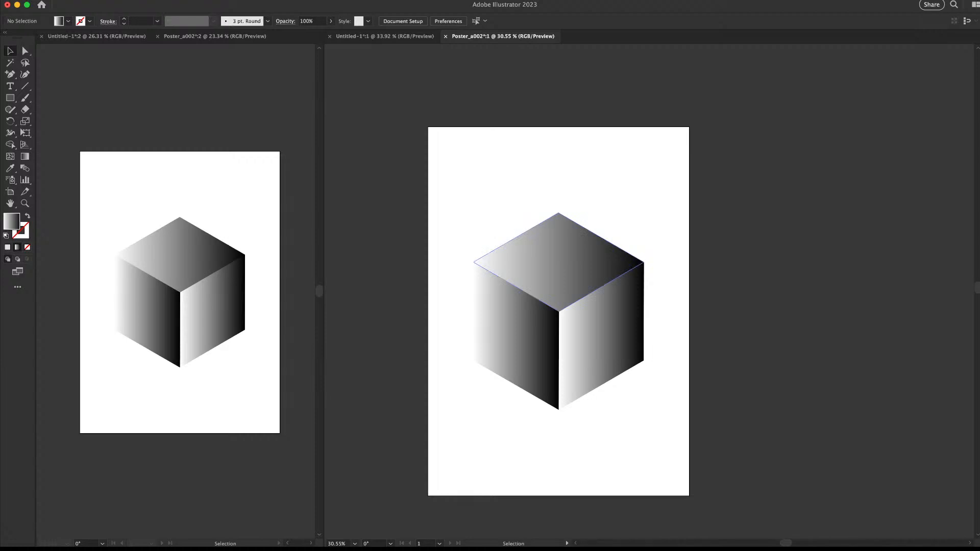
{"action": "key", "text": "m"}
{"action": "left_click_drag", "start_coordinate": [428, 127], "coordinate": [689, 496]}
{"action": "key", "text": "comma"}
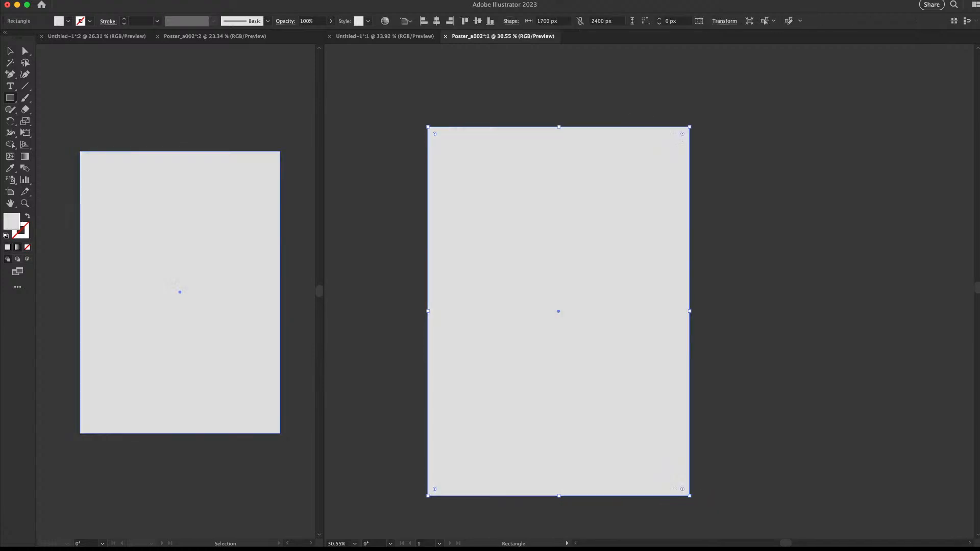
{"action": "key", "text": "super+shift+bracketleft"}
Restore the cube's gradient fill
{"action": "key", "text": "v"}
{"action": "key", "text": "super+shift+a"}
{"action": "left_click", "coordinate": [559, 262]}
{"action": "key", "text": "comma"}
{"action": "key", "text": "period"}
Fill the background rectangle black, then lighten it to #111111
{"action": "left_click", "coordinate": [558, 173]}
{"action": "key", "text": "comma"}
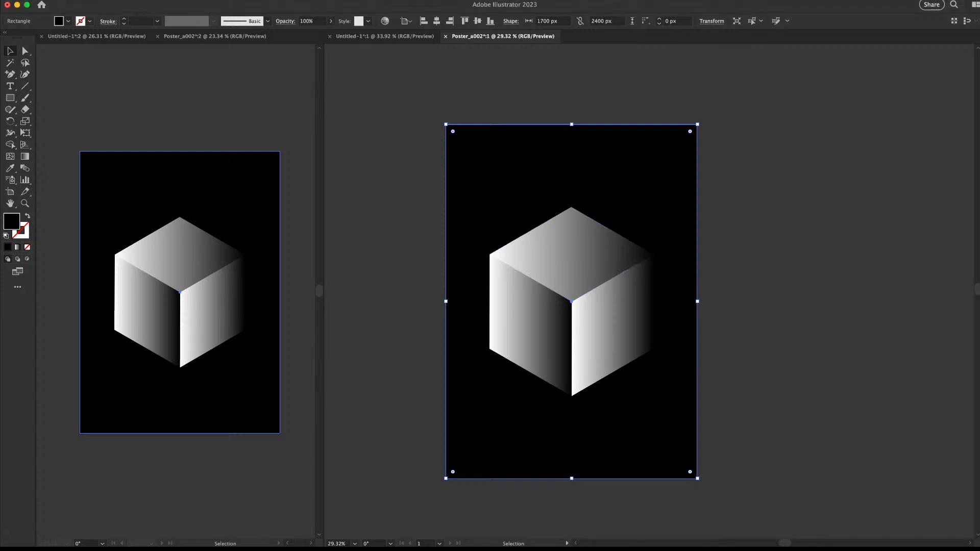
{"action": "key", "text": "super+2"}
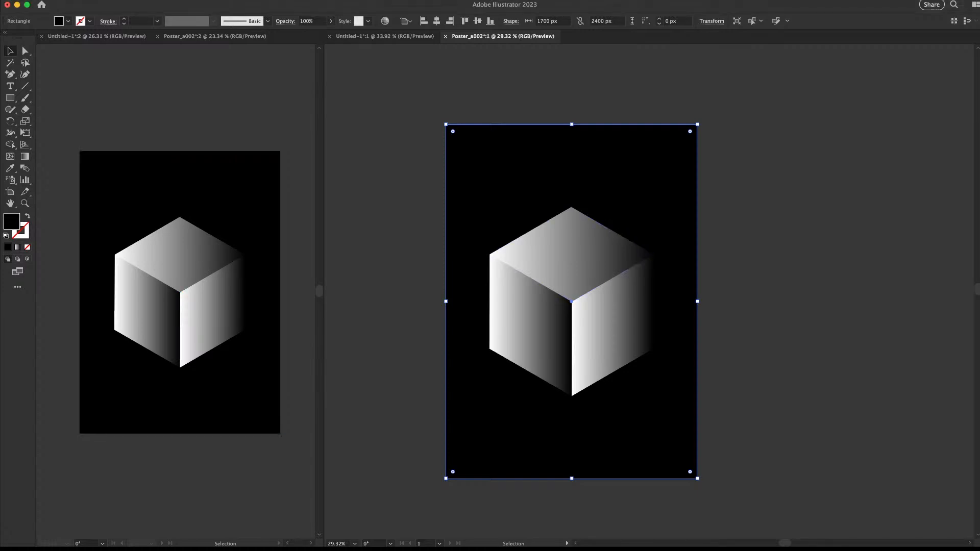
{"action": "key", "text": "Return"}
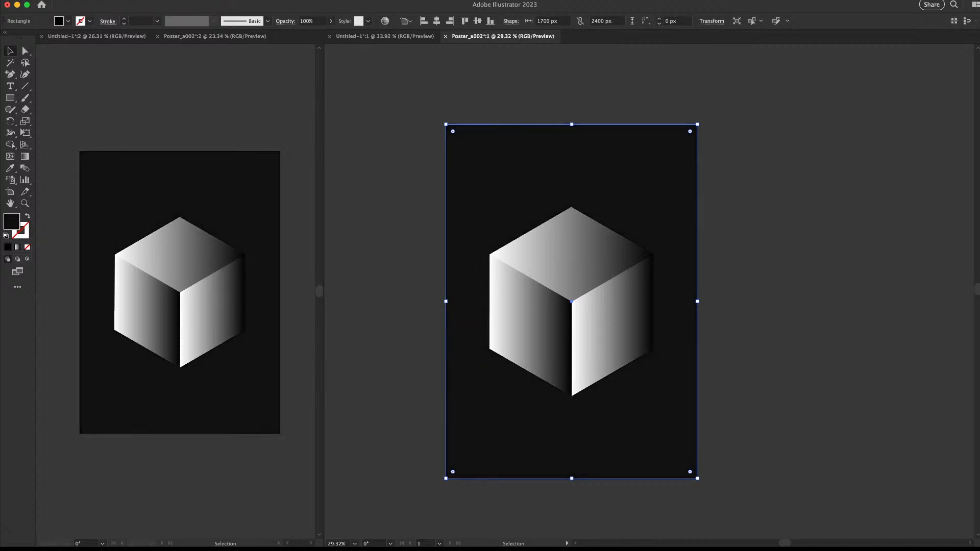
{"action": "key", "text": "super+shift+a"}
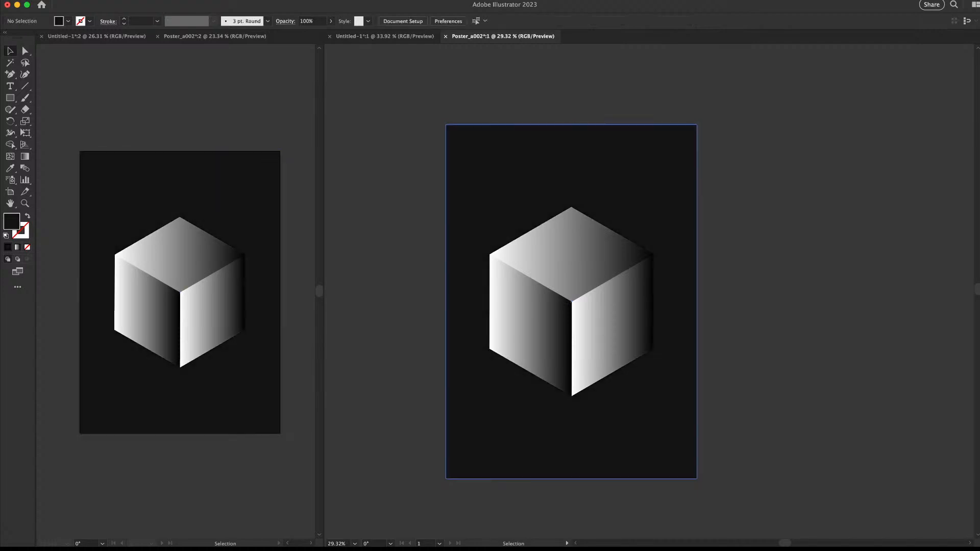
{"action": "key", "text": "super+a"}
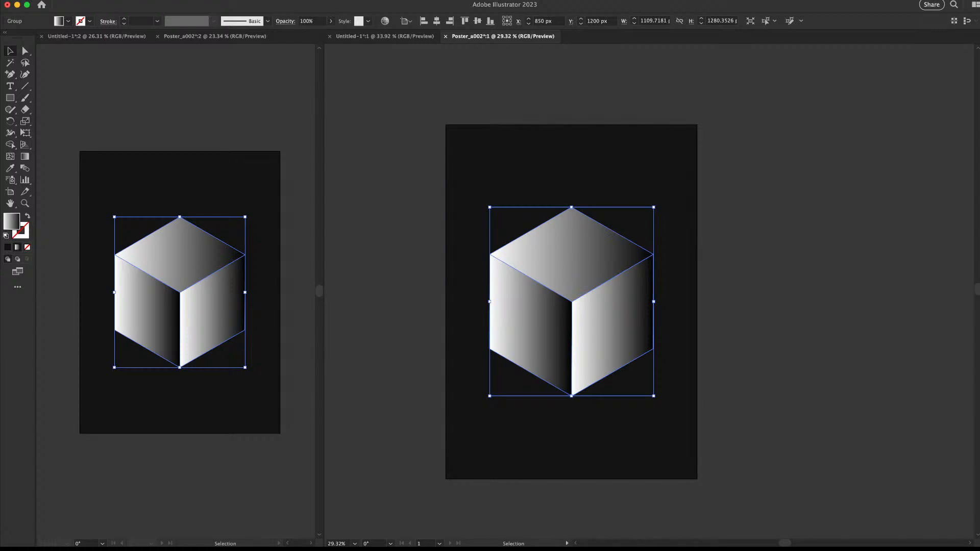
Ungroup the cube into its separate right, top and left faces
{"action": "key", "text": "super+a"}
{"action": "key", "text": "super+shift+a"}
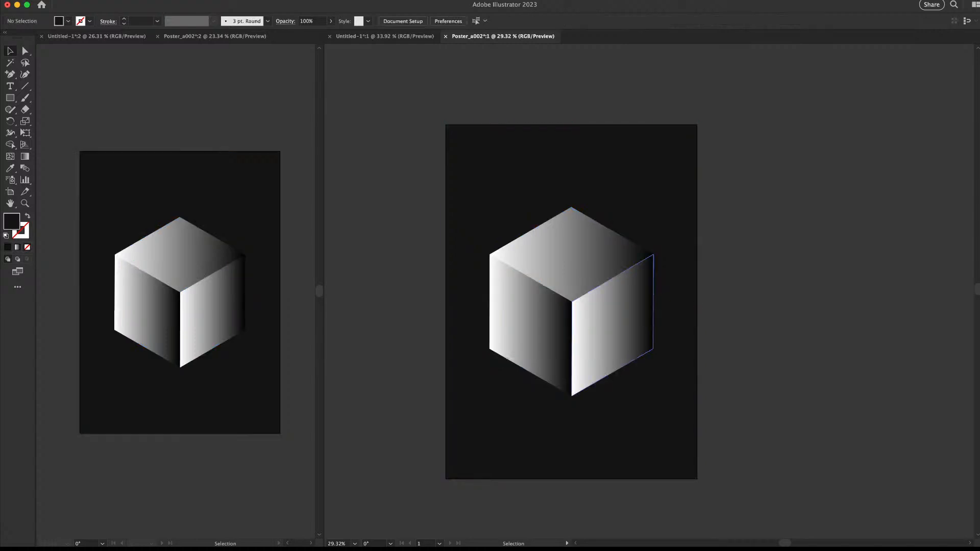
{"action": "left_click", "coordinate": [612, 325]}
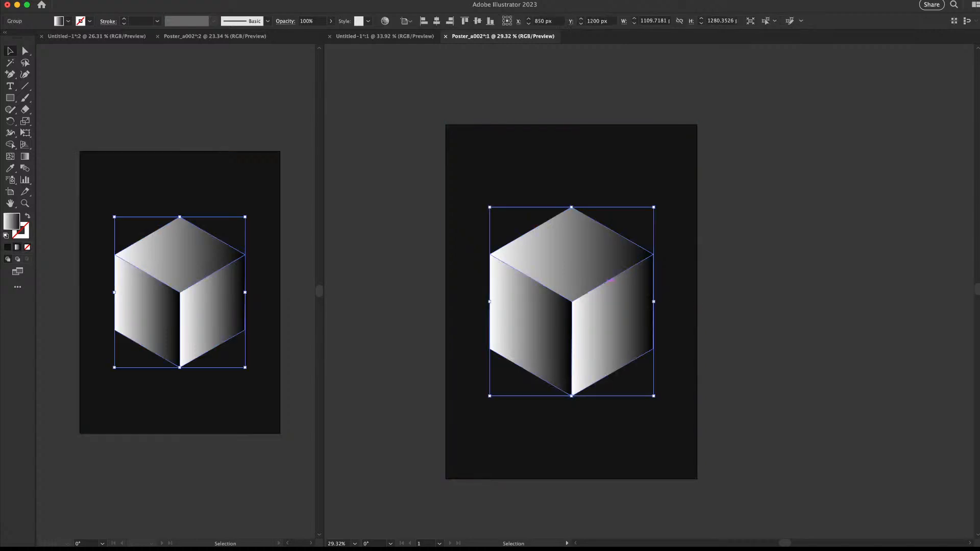
{"action": "key", "text": "super+shift+g"}
{"action": "left_click", "coordinate": [741, 301]}
{"action": "left_click", "coordinate": [612, 321]}
{"action": "left_click", "coordinate": [572, 260]}
{"action": "left_click", "coordinate": [533, 322]}
{"action": "left_click", "coordinate": [610, 324]}
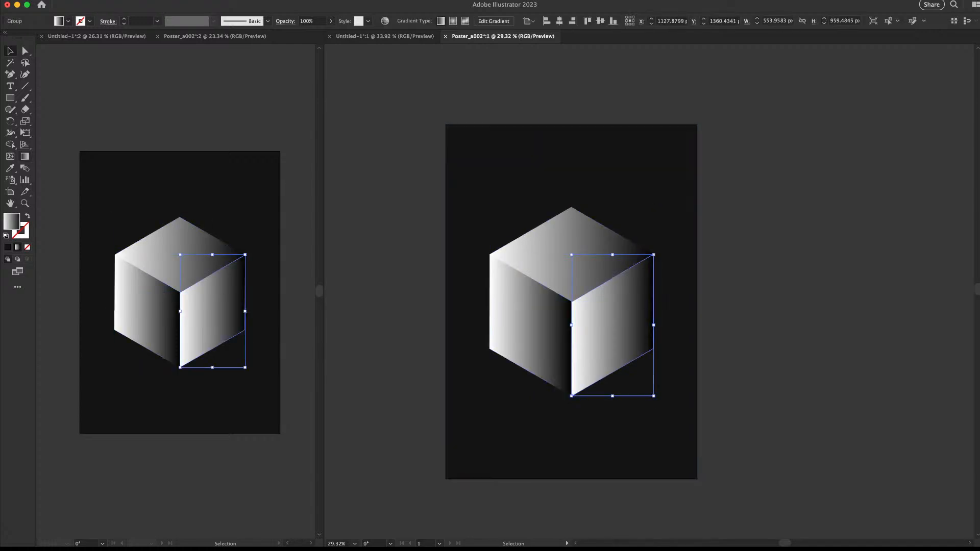
Run the right face gradient top to bottom and the left face gradient diagonally
{"action": "key", "text": "g"}
{"action": "left_click_drag", "start_coordinate": [616, 254], "coordinate": [617, 425]}
{"action": "key", "text": "v"}
{"action": "left_click", "coordinate": [735, 347]}
{"action": "left_click", "coordinate": [536, 327]}
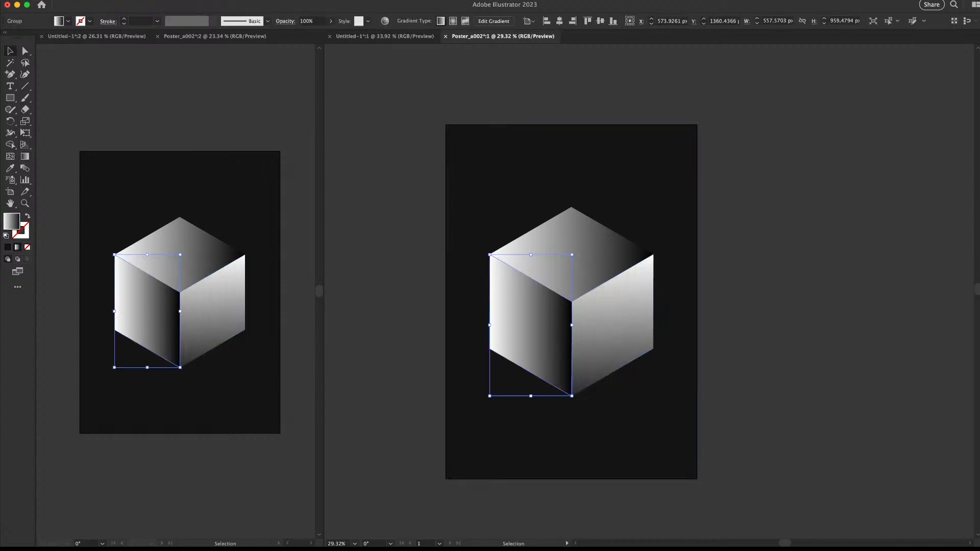
{"action": "key", "text": "g"}
{"action": "left_click_drag", "start_coordinate": [461, 327], "coordinate": [600, 383]}
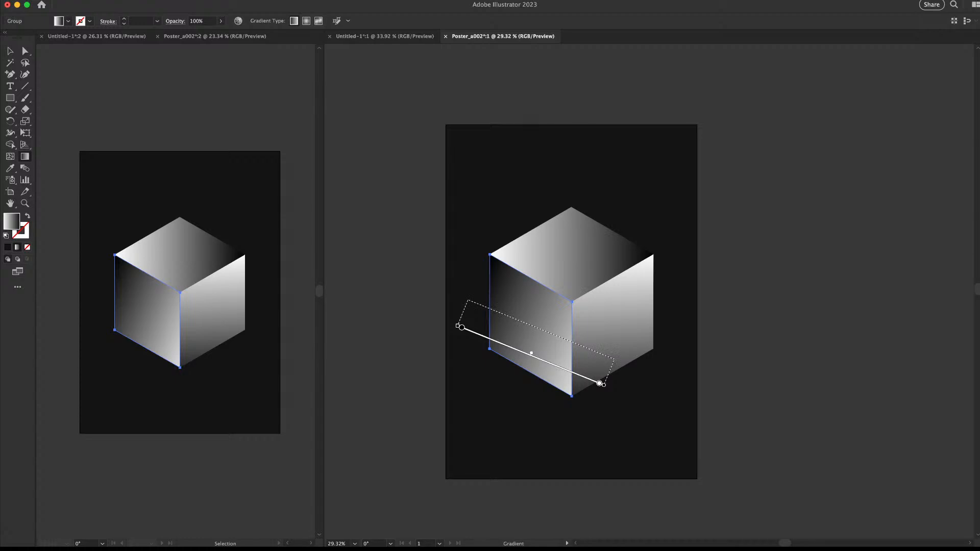
{"action": "left_click_drag", "start_coordinate": [458, 326], "coordinate": [477, 326]}
{"action": "key", "text": "v"}
Run a near-vertical gradient across the top face, then deselect to check the lit cube
{"action": "left_click", "coordinate": [569, 258]}
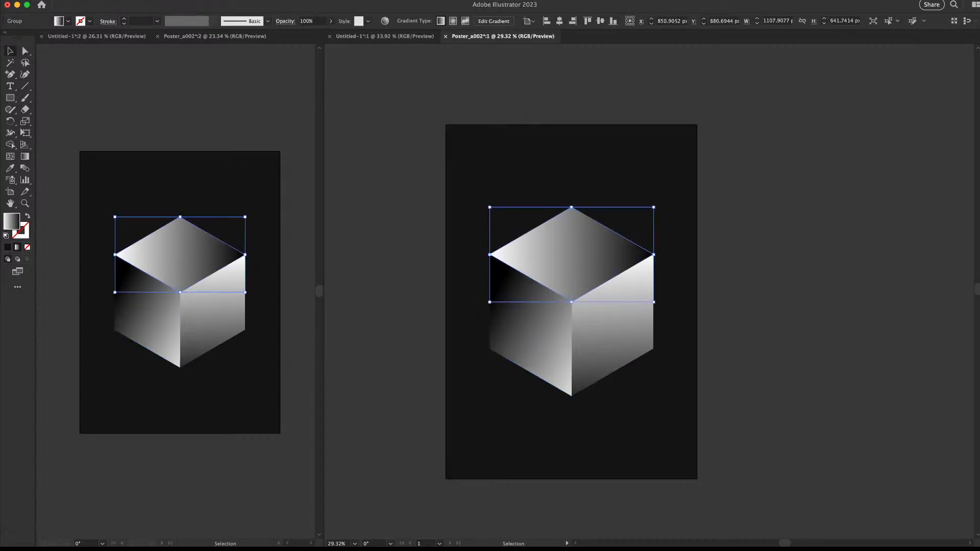
{"action": "key", "text": "g"}
{"action": "mouse_move", "coordinate": [547, 322]}
{"action": "left_mouse_down"}
{"action": "mouse_move", "coordinate": [584, 180]}
{"action": "mouse_move", "coordinate": [575, 206]}
{"action": "mouse_move", "coordinate": [580, 198]}
{"action": "left_mouse_up"}
{"action": "key", "text": "v"}
{"action": "key", "text": "super+shift+a"}
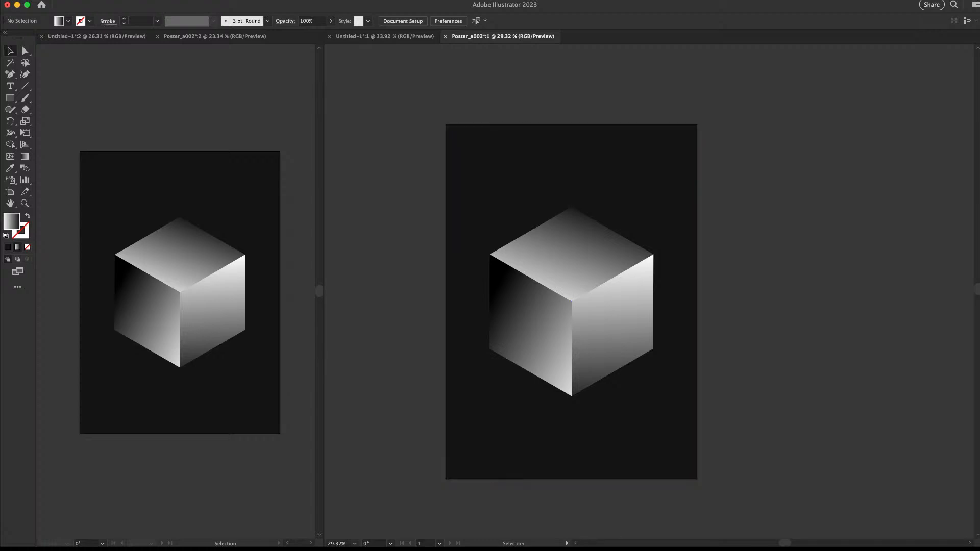
{"action": "key", "text": "z"}
{"action": "mouse_move", "coordinate": [585, 285]}
{"action": "left_mouse_down"}
{"action": "mouse_move", "coordinate": [609, 285]}
{"action": "mouse_move", "coordinate": [588, 285]}
{"action": "left_mouse_up"}
{"action": "key", "text": "v"}
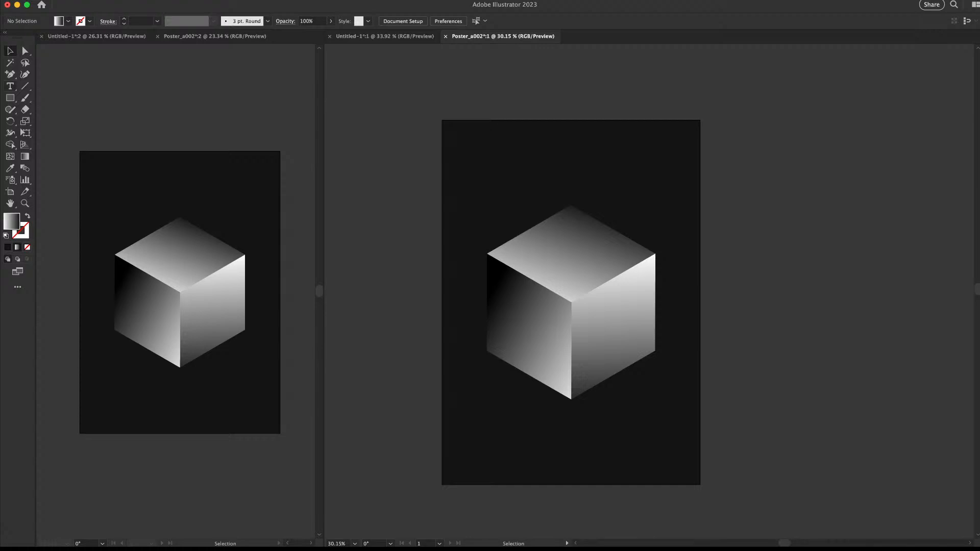
Draw a circle centred on the cube's middle corner and give it a solid white outline
{"action": "key", "text": "l"}
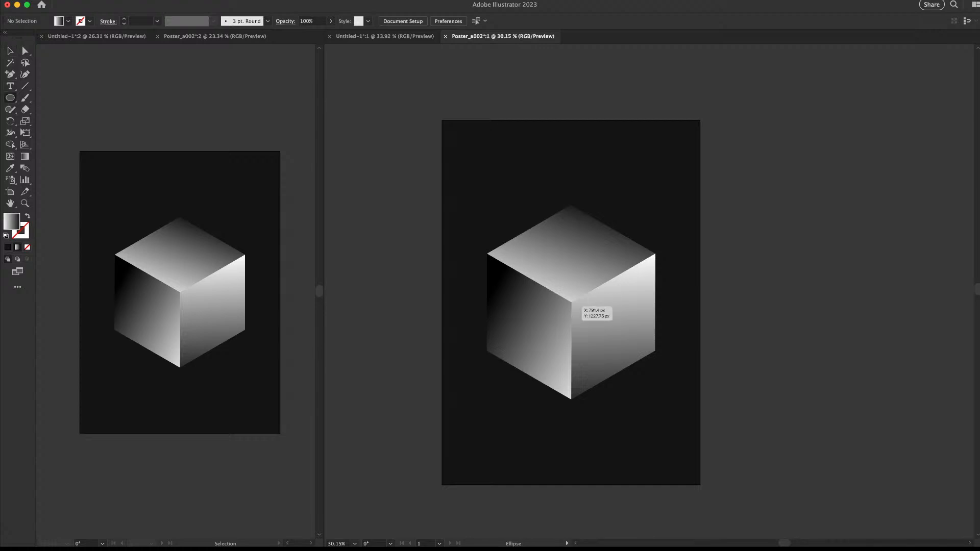
{"action": "mouse_move", "coordinate": [570, 301]}
{"action": "left_mouse_down"}
{"action": "mouse_move", "coordinate": [596, 287]}
{"action": "mouse_move", "coordinate": [621, 293]}
{"action": "left_mouse_up"}
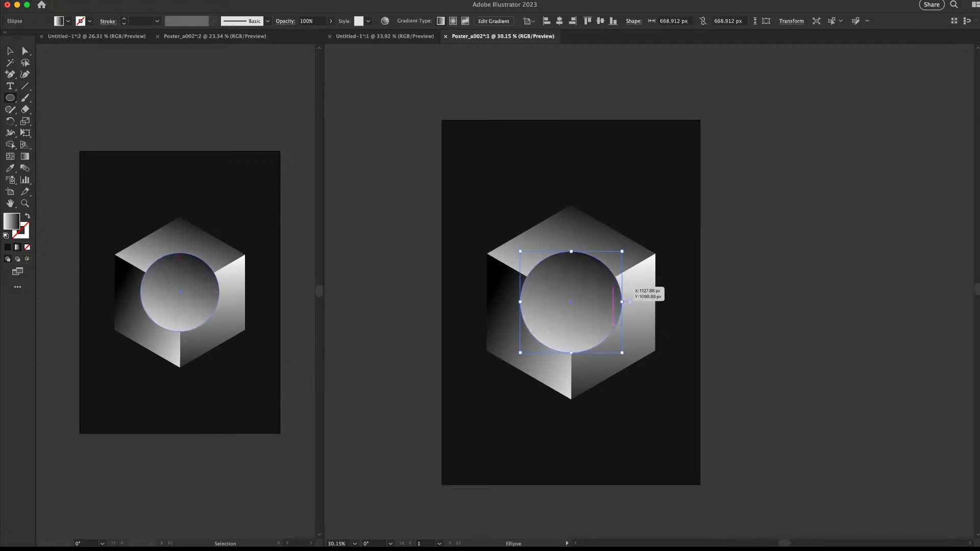
{"action": "key", "text": "v"}
{"action": "key", "text": "super+shift+a"}
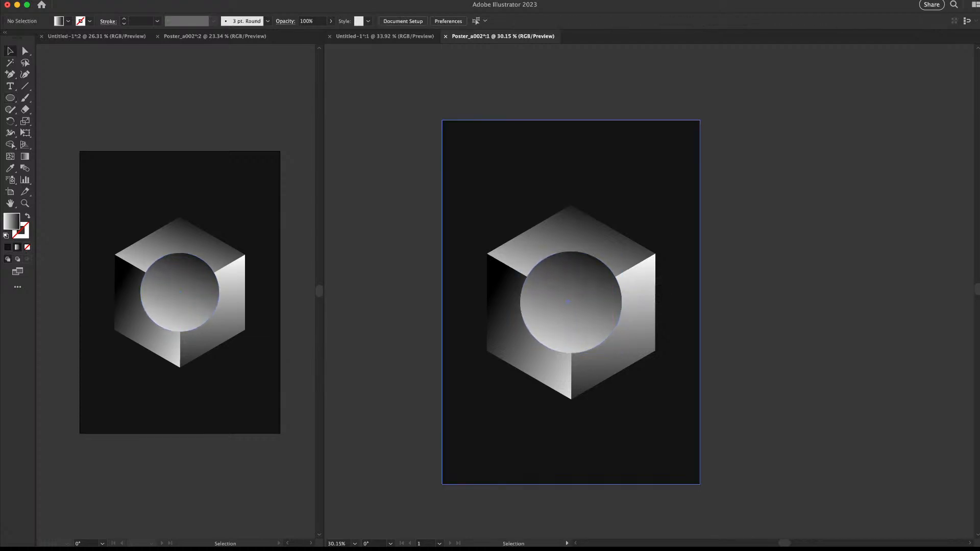
{"action": "left_click", "coordinate": [577, 309]}
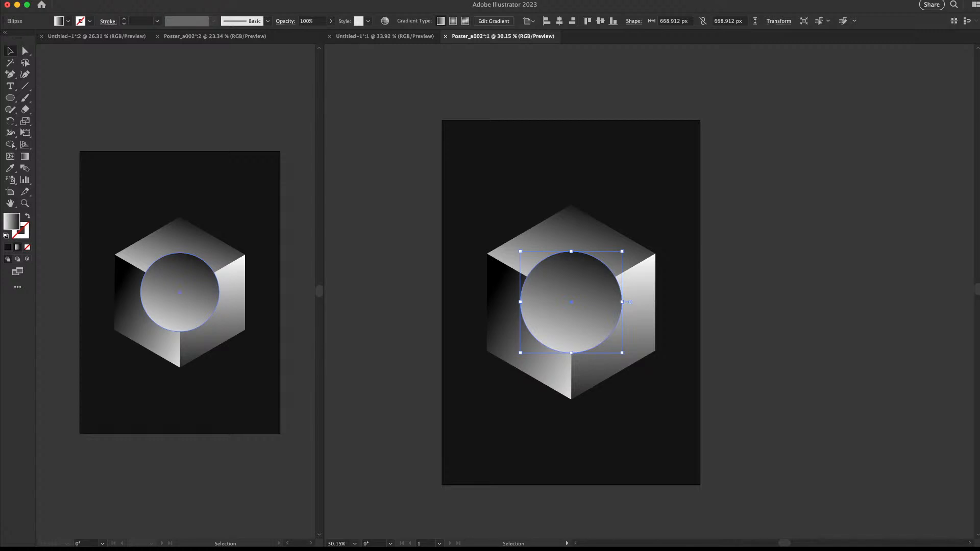
{"action": "key", "text": "shift+x"}
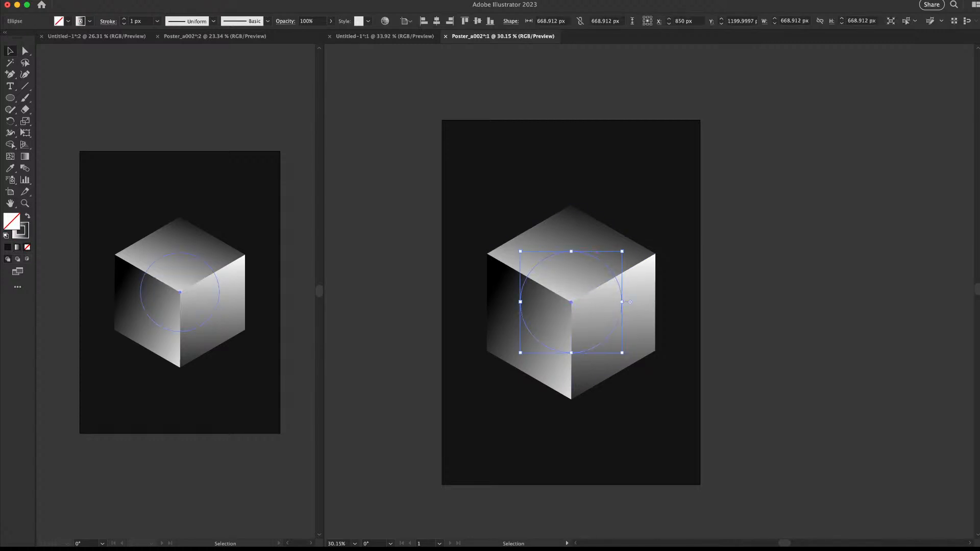
{"action": "left_click", "coordinate": [414, 303]}
{"action": "left_click", "coordinate": [589, 254]}
{"action": "key", "text": "x"}
{"action": "key", "text": "comma"}
{"action": "key", "text": "super+shift+a"}
Set the circle's outline weight to 5 px
{"action": "key", "text": "super+space"}
{"action": "left_click_drag", "start_coordinate": [563, 265], "coordinate": [597, 265]}
{"action": "scroll", "coordinate": [610, 248], "scroll_direction": "down", "scroll_amount": 1}
{"action": "left_click", "coordinate": [607, 250]}
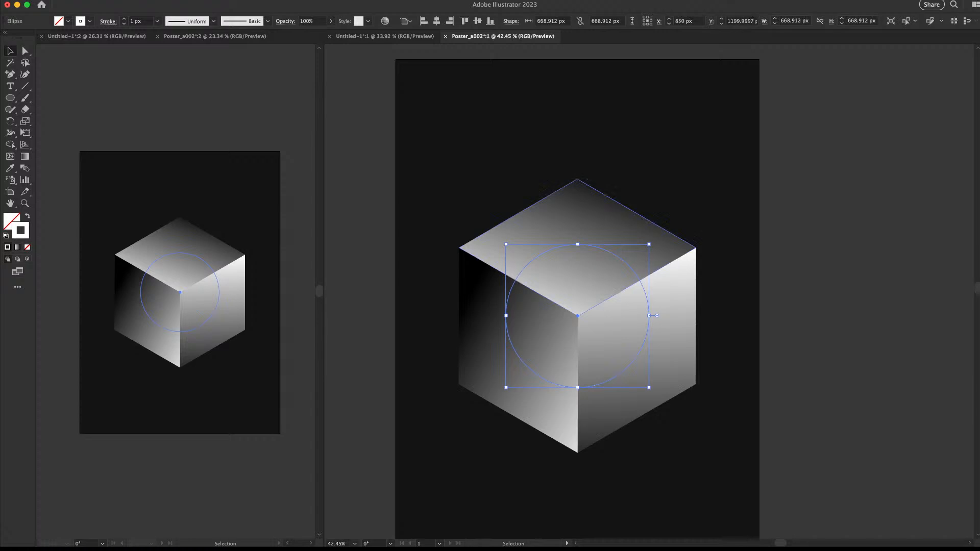
{"action": "type", "text": "5"}
{"action": "key", "text": "Return"}
{"action": "key", "text": "super+shift+a"}
Shrink the circle to about 408 px, centre it on the cube, and make it evenly round
{"action": "key", "text": "super+space"}
{"action": "left_click_drag", "start_coordinate": [683, 263], "coordinate": [623, 259]}
{"action": "left_click", "coordinate": [631, 265]}
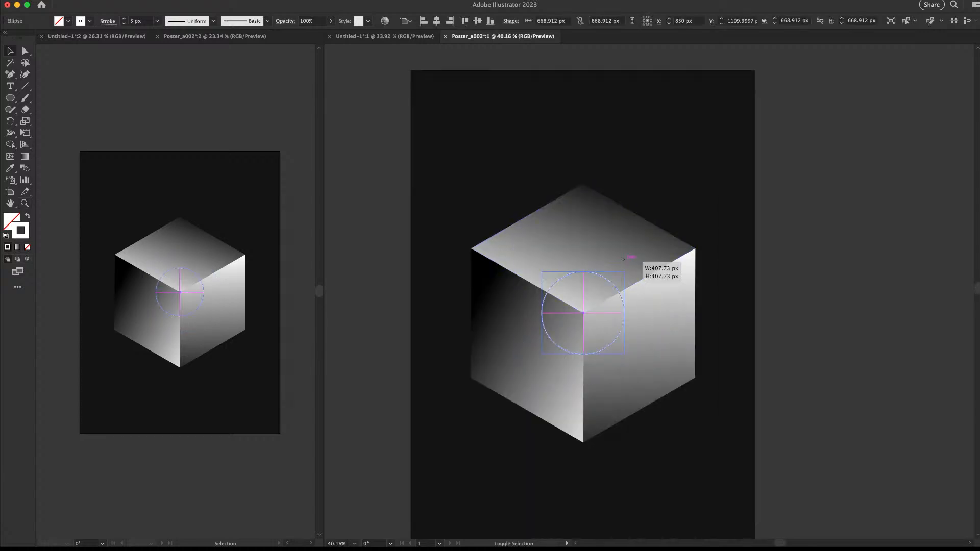
{"action": "key", "text": "super+space"}
{"action": "left_click_drag", "start_coordinate": [593, 300], "coordinate": [639, 299]}
{"action": "left_click_drag", "start_coordinate": [634, 276], "coordinate": [636, 276]}
{"action": "left_click_drag", "start_coordinate": [623, 284], "coordinate": [560, 284]}
{"action": "left_click_drag", "start_coordinate": [603, 267], "coordinate": [602, 263]}
{"action": "key", "text": "super+shift+a"}
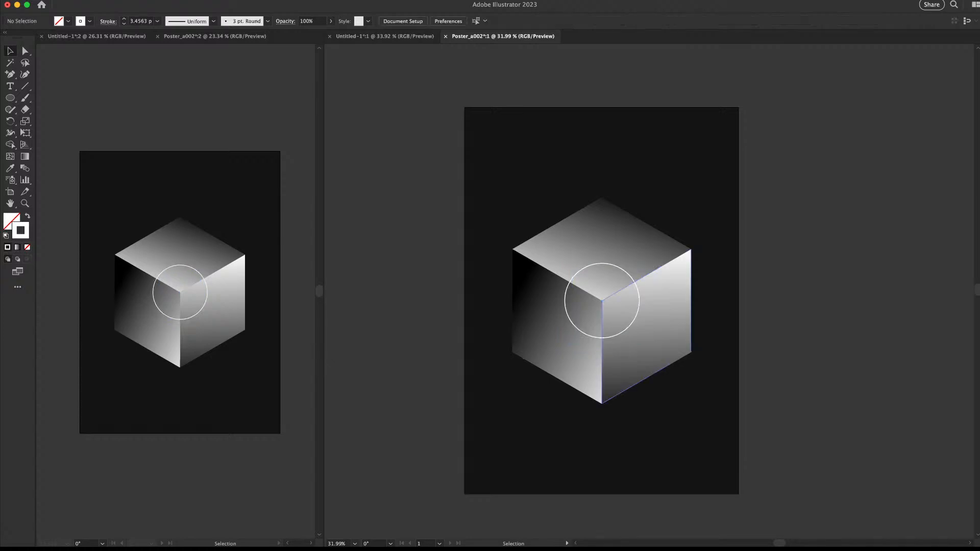
Copy the circle onto the cube's right face and its left face
{"action": "left_click_drag", "start_coordinate": [638, 294], "coordinate": [713, 293]}
{"action": "key", "text": "super+shift+a"}
{"action": "left_click_drag", "start_coordinate": [639, 293], "coordinate": [565, 294]}
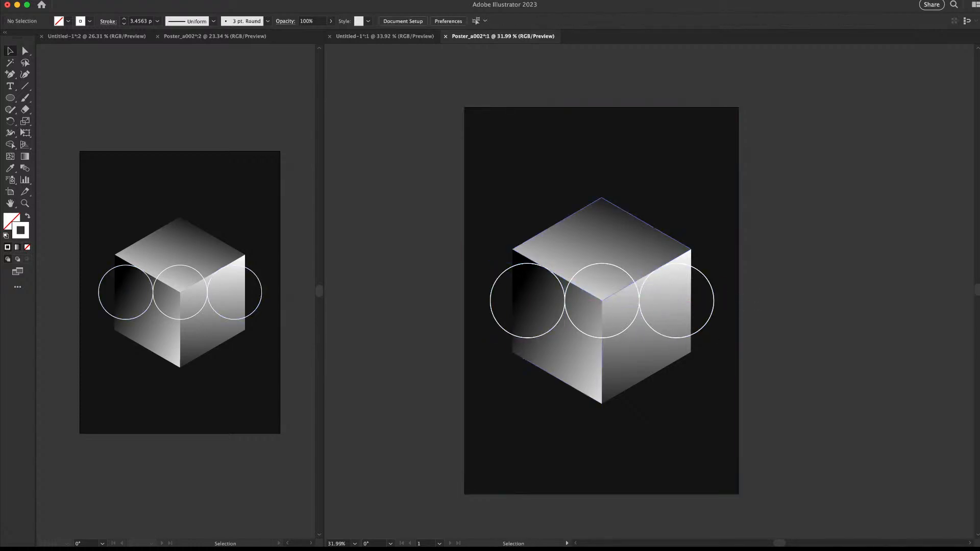
Copy the row of three circles upward to form a top row
{"action": "left_click", "coordinate": [619, 268], "text": "shift"}
{"action": "left_click_drag", "start_coordinate": [686, 264], "coordinate": [686, 190]}
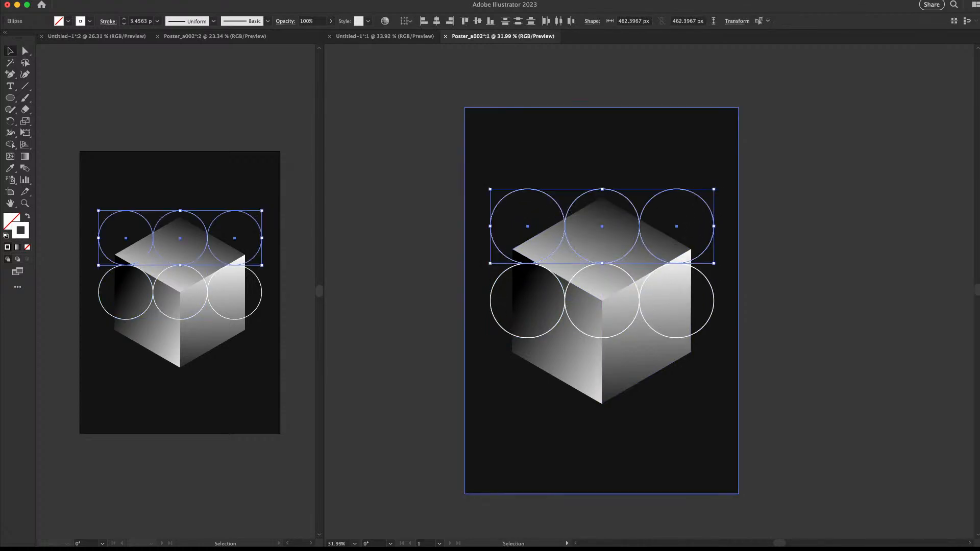
{"action": "left_click_drag", "start_coordinate": [723, 176], "coordinate": [743, 273]}
{"action": "key", "text": "super+z"}
Copy the top row of circles downward to make a third row below
{"action": "left_click", "coordinate": [751, 272]}
{"action": "left_click", "coordinate": [687, 191]}
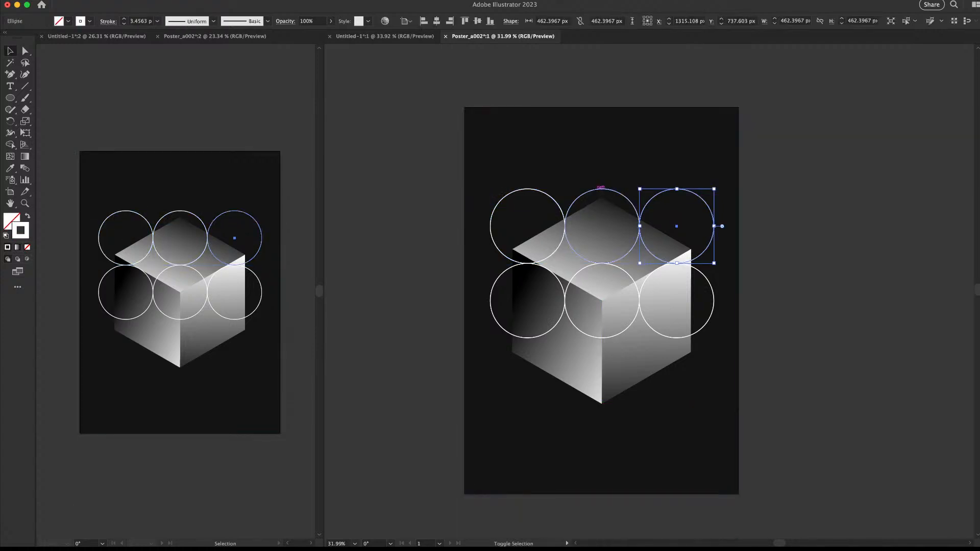
{"action": "left_click", "coordinate": [598, 189], "text": "shift"}
{"action": "left_click", "coordinate": [545, 193], "text": "shift"}
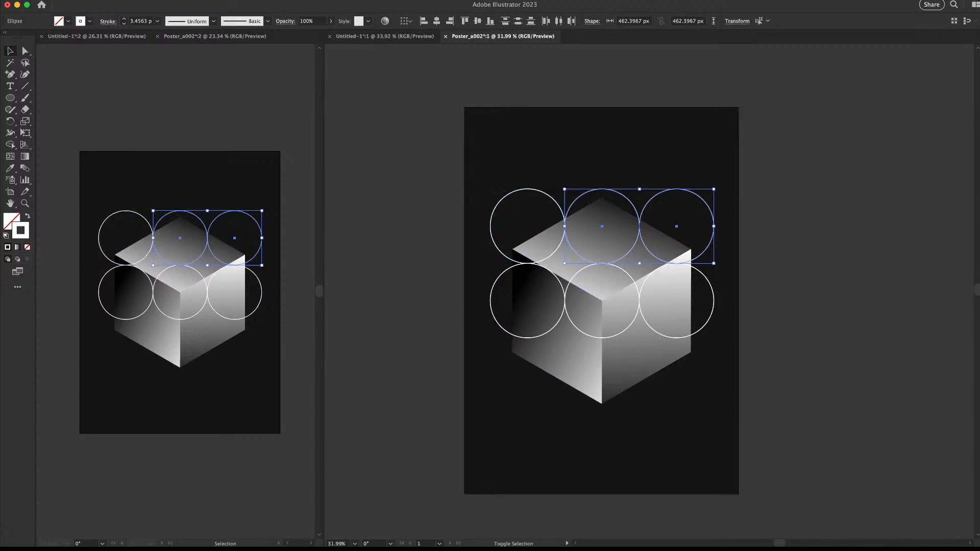
{"action": "left_click_drag", "start_coordinate": [554, 199], "coordinate": [553, 348]}
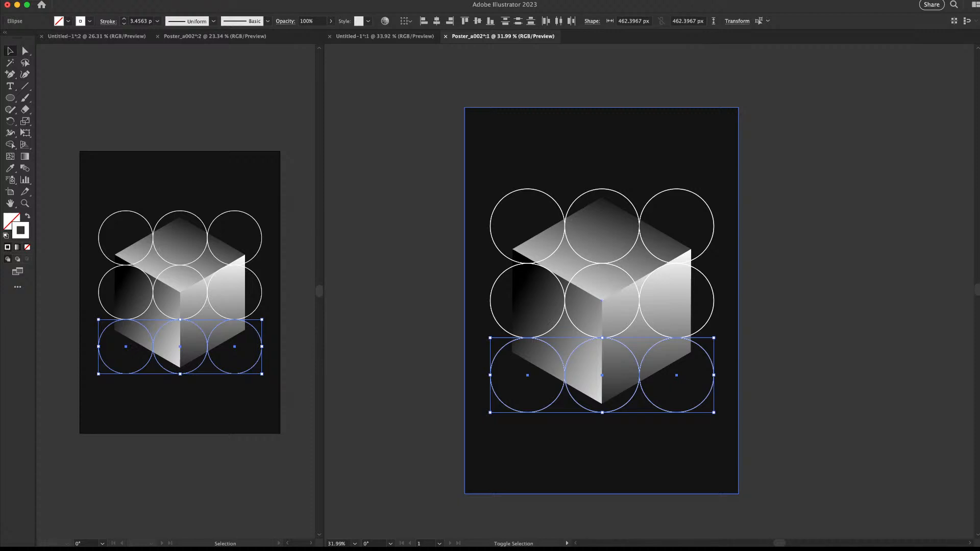
Select all nine circles, leaving the background out of the selection
{"action": "key", "text": "super+shift+a"}
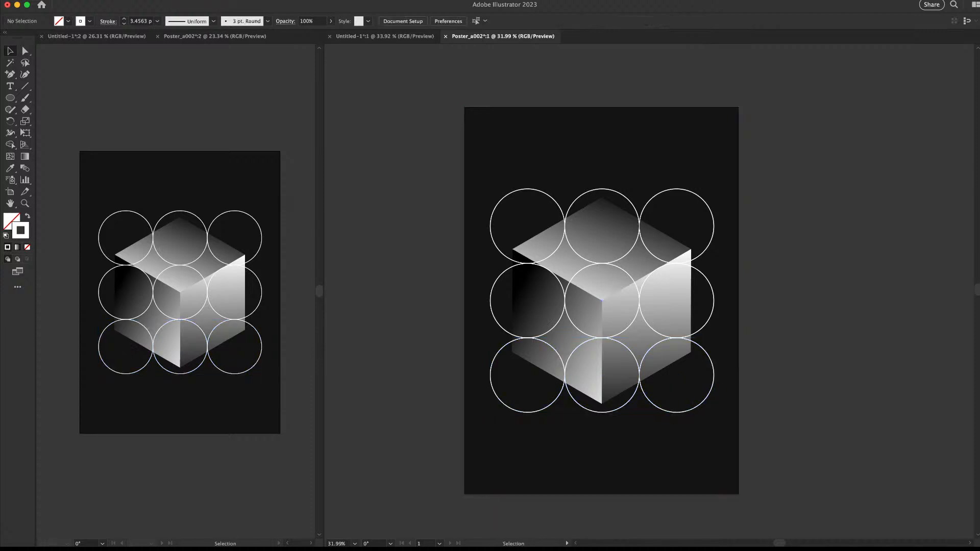
{"action": "left_click", "coordinate": [560, 245]}
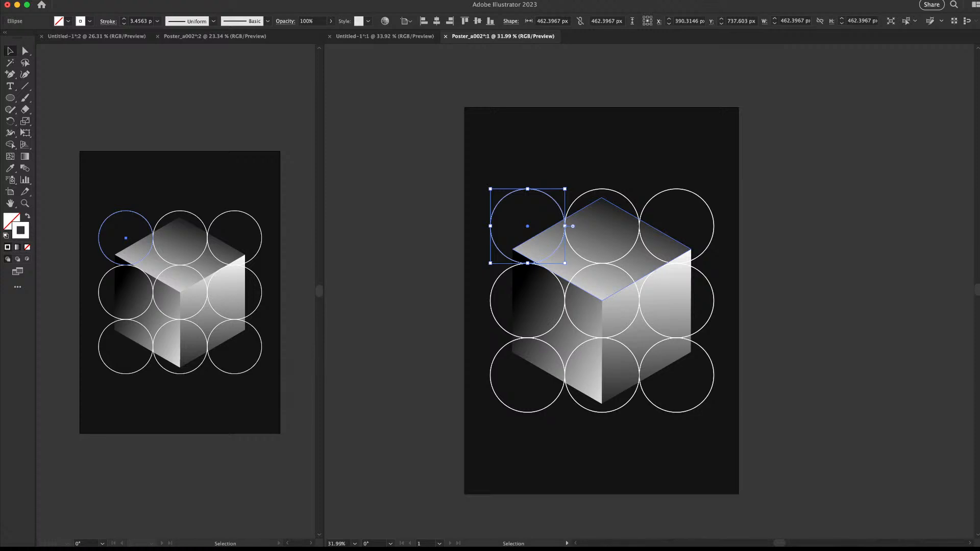
{"action": "left_click", "coordinate": [563, 286], "text": "shift"}
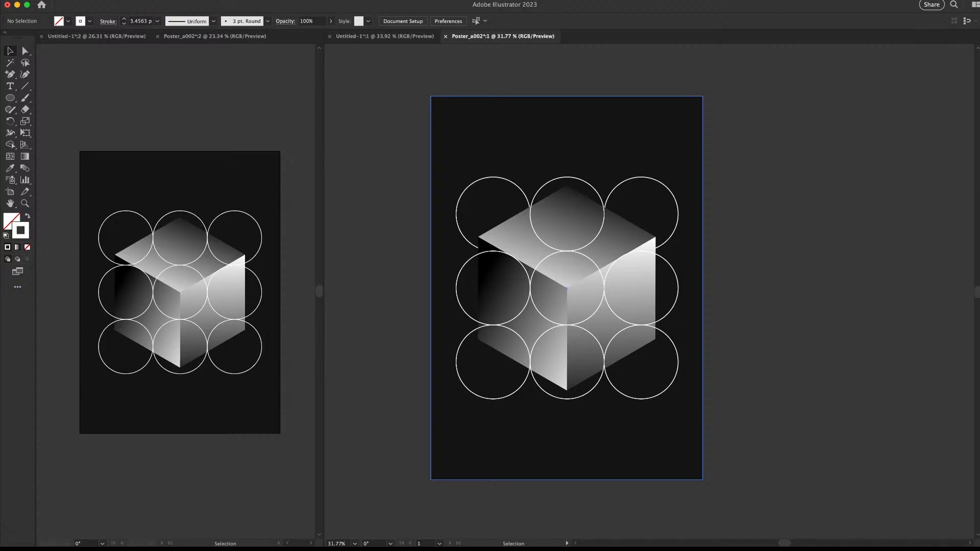
{"action": "left_click", "coordinate": [567, 177]}
{"action": "key", "text": "super+shift+a"}
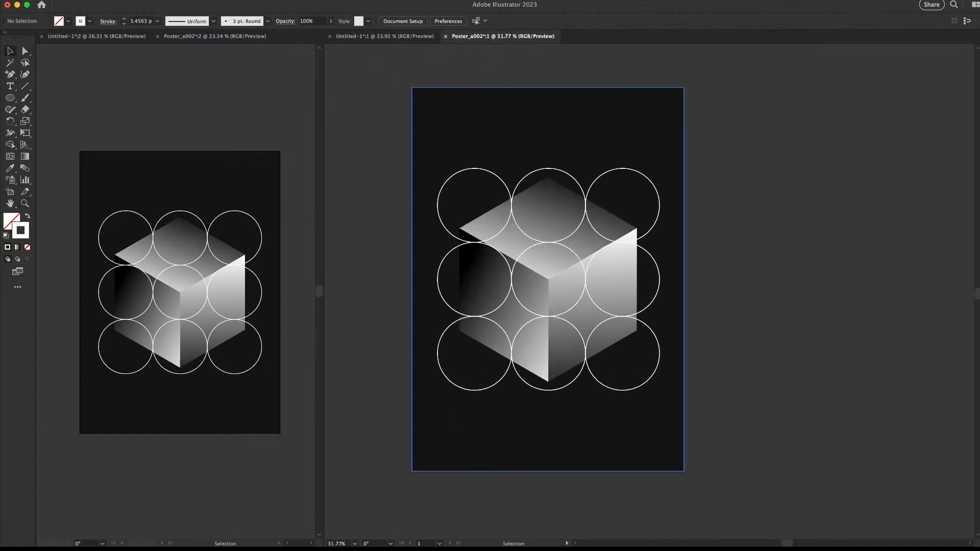
{"action": "left_click_drag", "start_coordinate": [748, 167], "coordinate": [467, 190]}
{"action": "left_click", "coordinate": [455, 144], "text": "shift"}
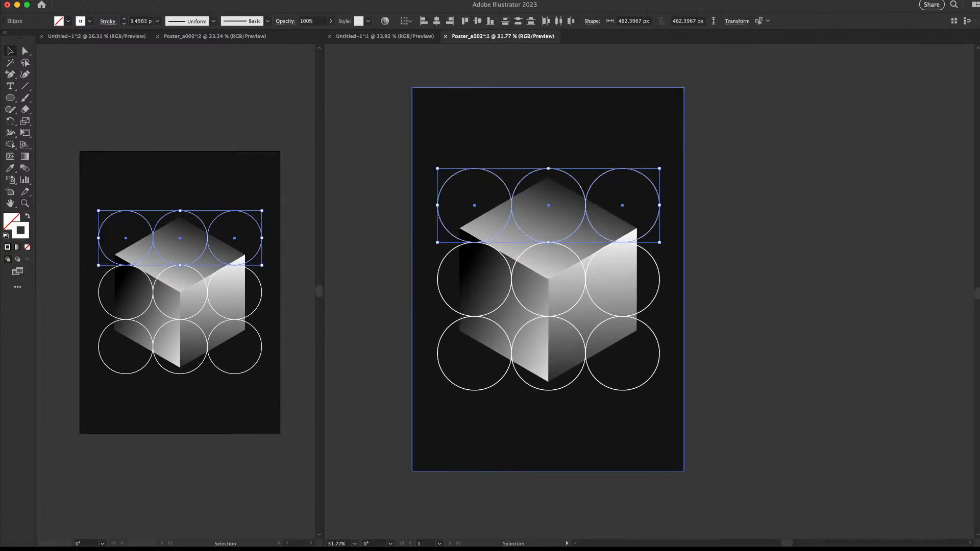
{"action": "left_click_drag", "start_coordinate": [725, 133], "coordinate": [636, 137]}
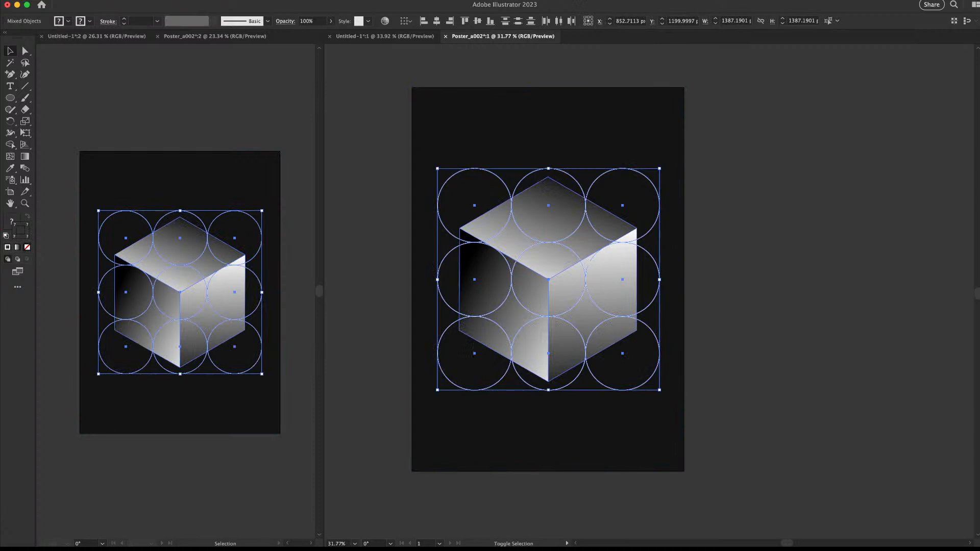
Move the nine circles off the poster to the right
{"action": "left_click", "coordinate": [569, 301], "text": "shift"}
{"action": "left_click", "coordinate": [528, 301], "text": "shift"}
{"action": "left_click_drag", "start_coordinate": [548, 242], "coordinate": [912, 217]}
Select the cube's three faces and copy the cube straight upward
{"action": "left_click", "coordinate": [592, 301]}
{"action": "left_click", "coordinate": [547, 228], "text": "shift"}
{"action": "left_click", "coordinate": [506, 301], "text": "shift"}
{"action": "key", "text": "e"}
{"action": "left_click_drag", "start_coordinate": [637, 177], "coordinate": [589, 217]}
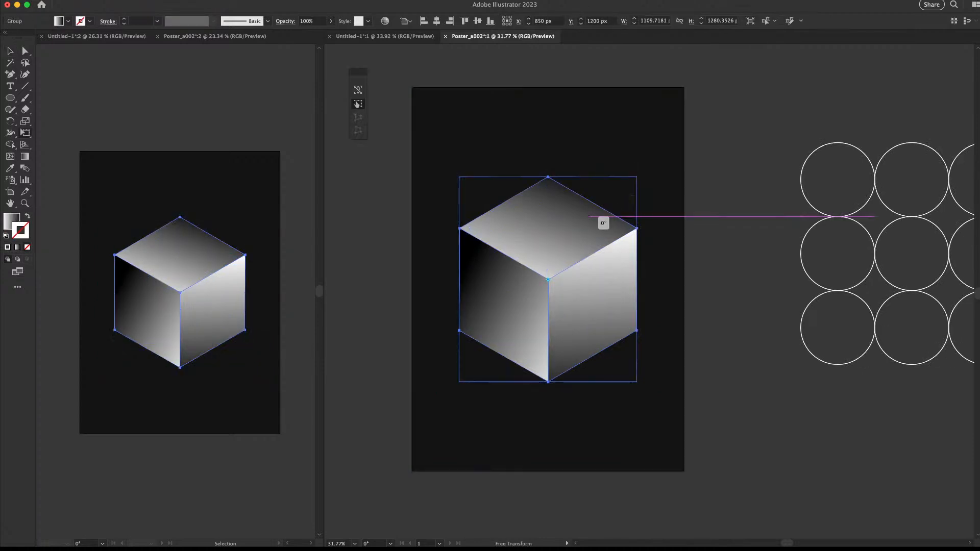
{"action": "left_click_drag", "start_coordinate": [637, 177], "coordinate": [586, 219]}
{"action": "key", "text": "super+z"}
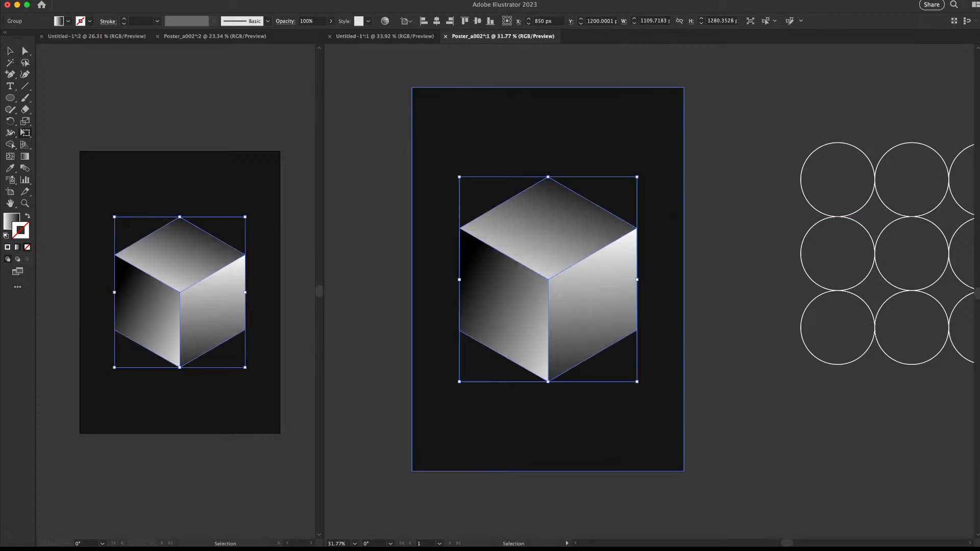
{"action": "key", "text": "v"}
{"action": "left_click_drag", "start_coordinate": [637, 176], "coordinate": [618, 197]}
{"action": "key", "text": "super+z"}
{"action": "left_click", "coordinate": [577, 253]}
{"action": "left_click_drag", "start_coordinate": [577, 253], "coordinate": [577, 134]}
Copy the top cube straight downward to make a third cube
{"action": "left_click", "coordinate": [714, 159]}
{"action": "key", "text": "z"}
{"action": "mouse_move", "coordinate": [585, 201]}
{"action": "left_mouse_down"}
{"action": "mouse_move", "coordinate": [546, 203]}
{"action": "mouse_move", "coordinate": [571, 203]}
{"action": "left_mouse_up"}
{"action": "key", "text": "v"}
{"action": "left_click", "coordinate": [551, 171]}
{"action": "left_click_drag", "start_coordinate": [553, 166], "coordinate": [629, 356]}
Send the bottom cube backward and move it down and to the right
{"action": "left_click", "coordinate": [710, 358]}
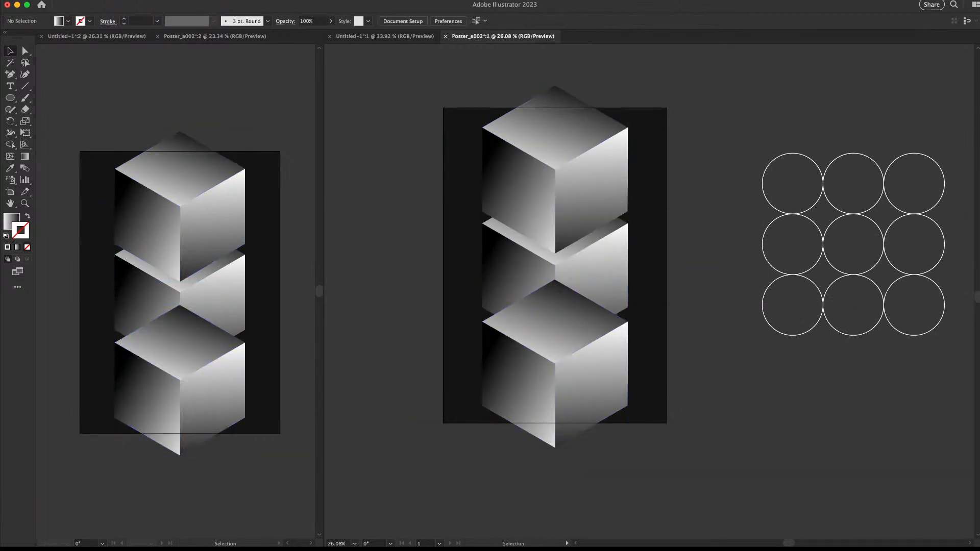
{"action": "left_click", "coordinate": [648, 357]}
{"action": "left_click", "coordinate": [602, 365], "text": "shift"}
{"action": "key", "text": "shift+super+["}
{"action": "key", "text": "shift+super+a"}
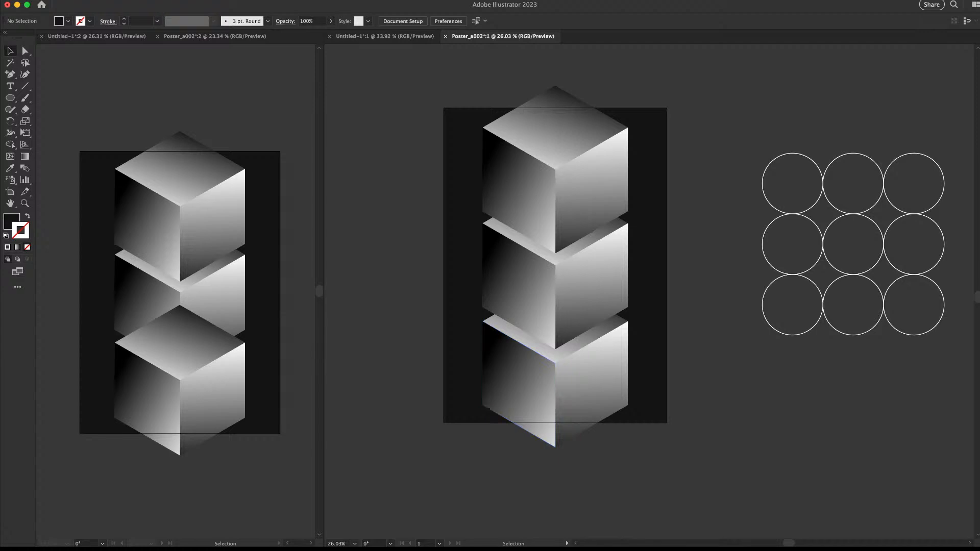
{"action": "left_click_drag", "start_coordinate": [555, 362], "coordinate": [629, 395]}
{"action": "key", "text": "shift+super+a"}
Move the top cube up and to the left
{"action": "key", "text": "z"}
{"action": "left_click_drag", "start_coordinate": [481, 160], "coordinate": [519, 174]}
{"action": "key", "text": "v"}
{"action": "left_click_drag", "start_coordinate": [626, 224], "coordinate": [502, 185]}
{"action": "left_click", "coordinate": [822, 158]}
{"action": "key", "text": "z"}
{"action": "left_click_drag", "start_coordinate": [822, 158], "coordinate": [614, 132]}
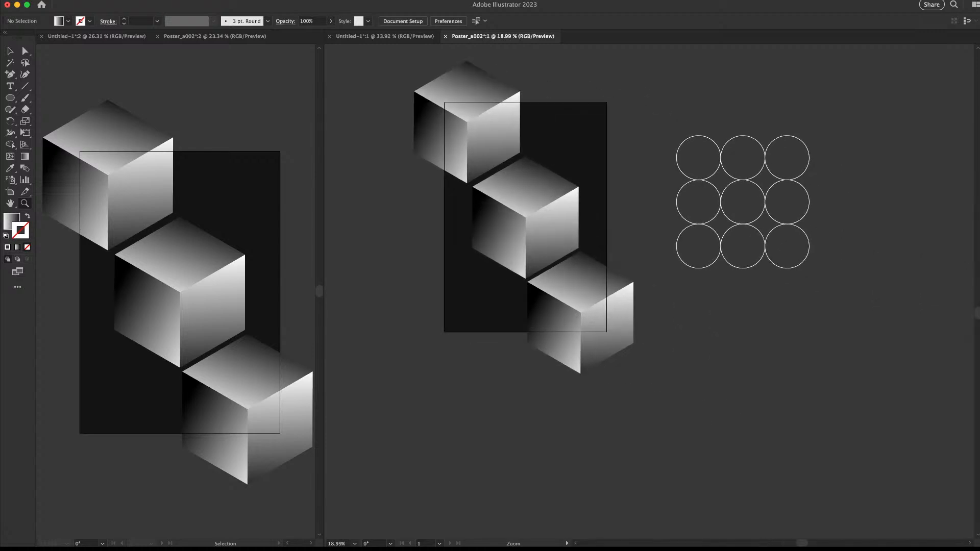
{"action": "left_click_drag", "start_coordinate": [577, 432], "coordinate": [548, 432]}
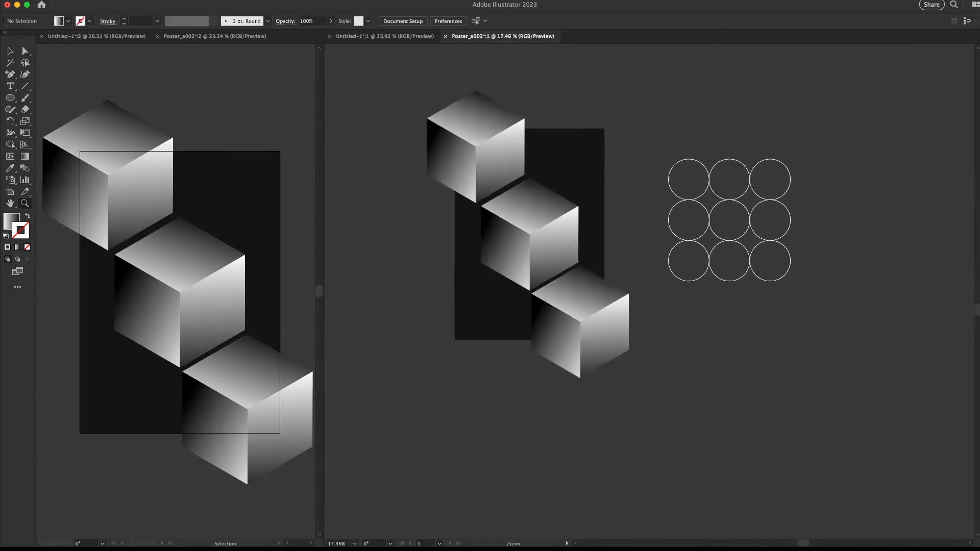
{"action": "key", "text": "v"}
{"action": "left_click", "coordinate": [628, 224]}
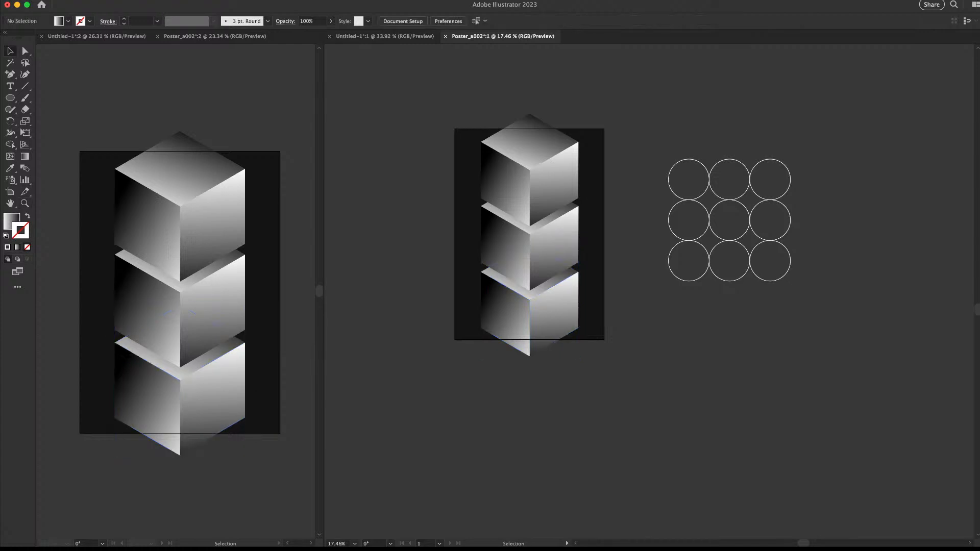
{"action": "left_click_drag", "start_coordinate": [559, 212], "coordinate": [587, 212]}
Shrink the three-cube stack proportionally about its centre
{"action": "left_click_drag", "start_coordinate": [642, 143], "coordinate": [541, 312]}
{"action": "left_click", "coordinate": [606, 153], "text": "shift"}
{"action": "left_click", "coordinate": [561, 148], "text": "shift"}
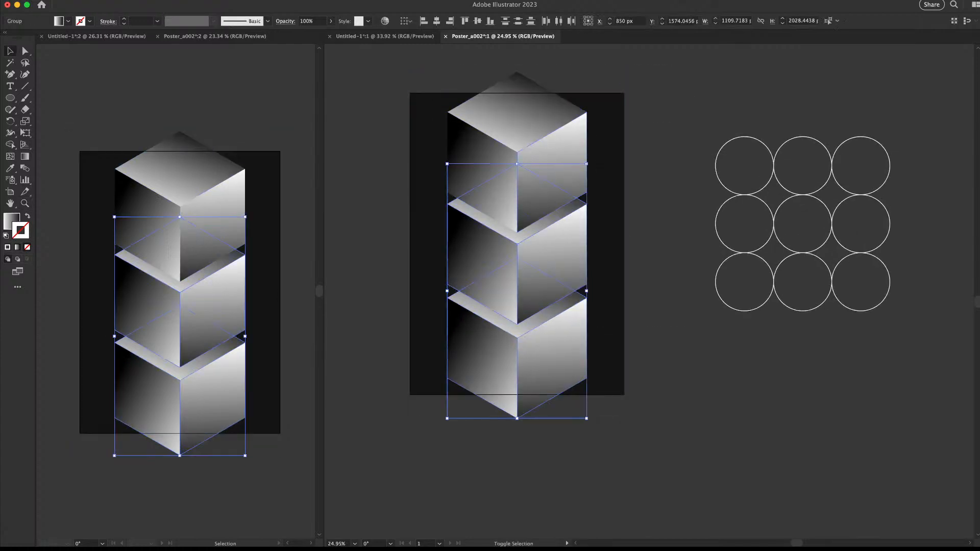
{"action": "left_click", "coordinate": [562, 148], "text": "shift"}
{"action": "left_click_drag", "start_coordinate": [586, 71], "coordinate": [558, 144]}
{"action": "key", "text": "super+shift+a"}
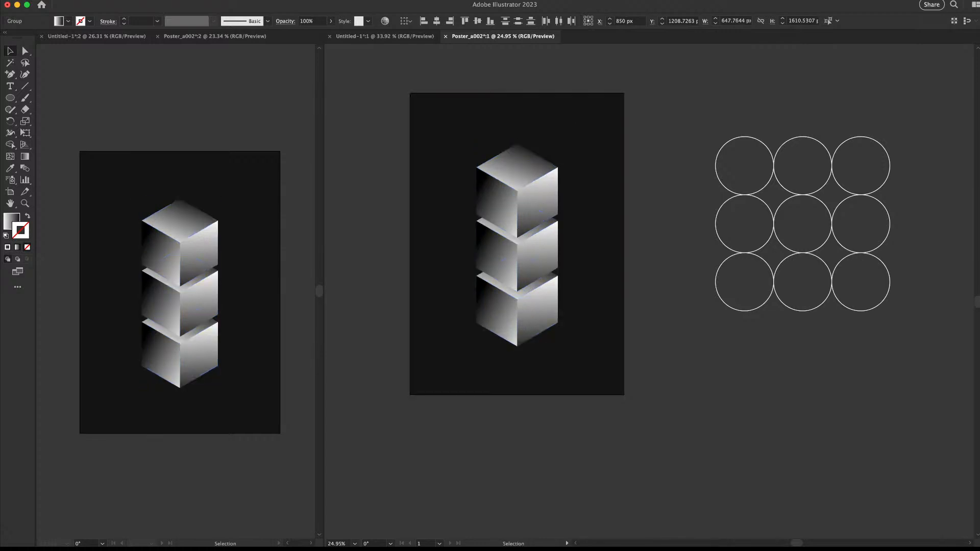
Mirror the top and bottom cubes horizontally
{"action": "left_click", "coordinate": [517, 191]}
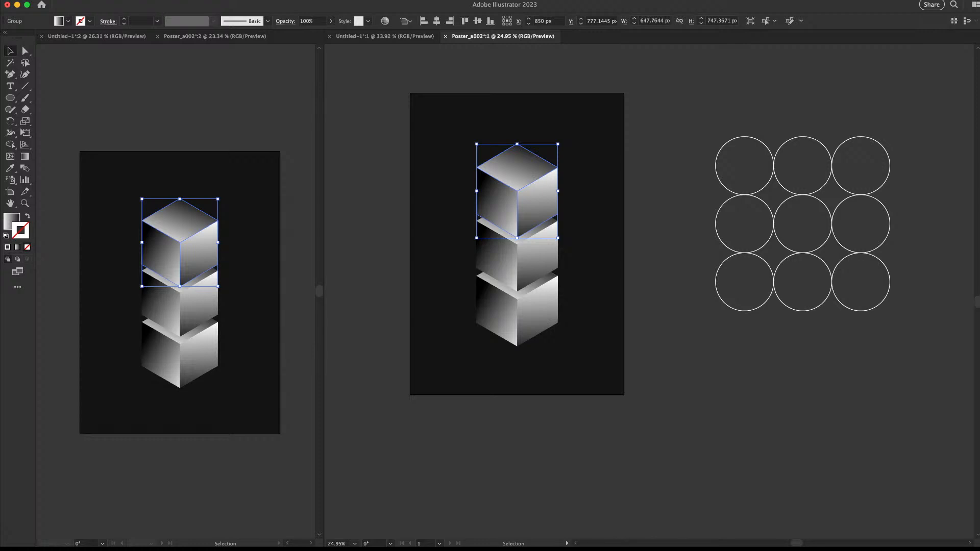
{"action": "key", "text": "Return"}
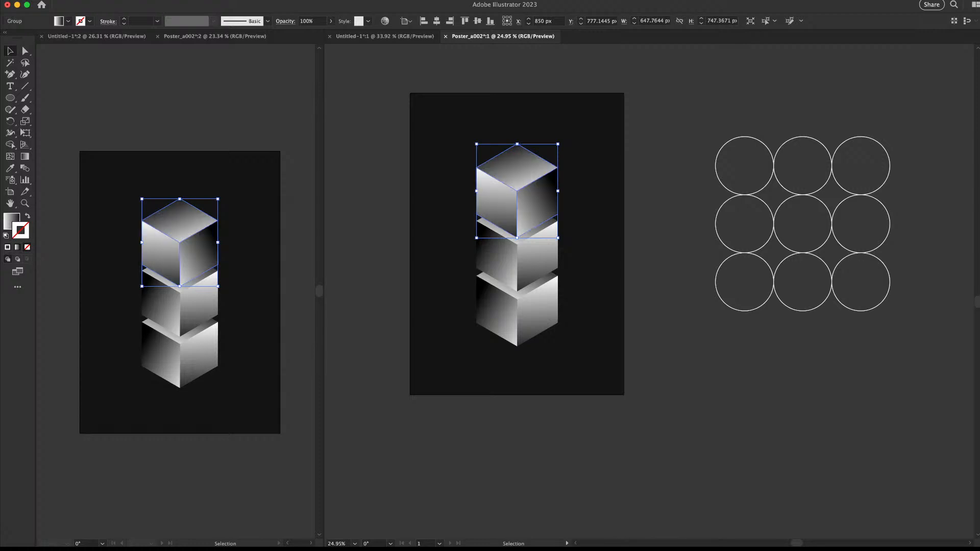
{"action": "key", "text": "super+shift+a"}
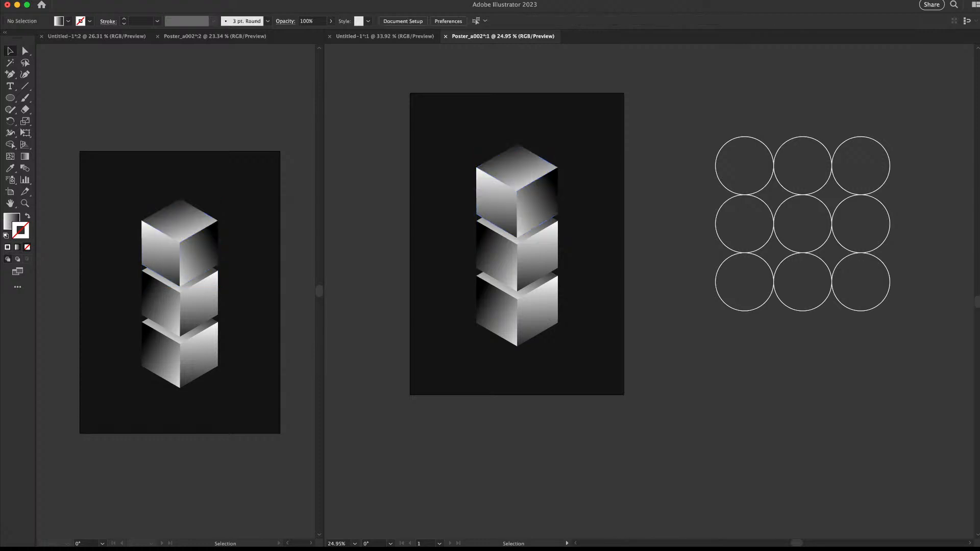
{"action": "scroll", "coordinate": [447, 275], "scroll_direction": "up", "scroll_amount": 5}
{"action": "left_click", "coordinate": [534, 330]}
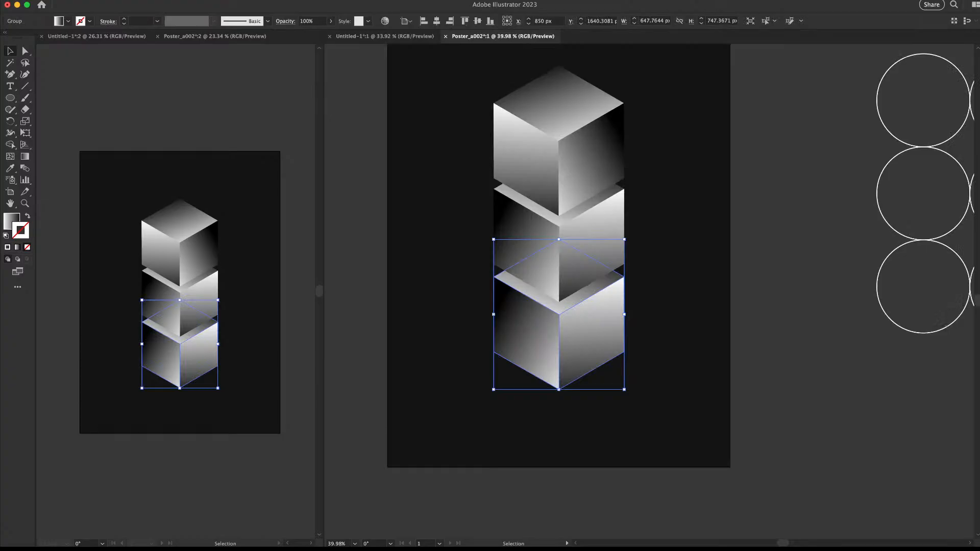
{"action": "key", "text": "super+d"}
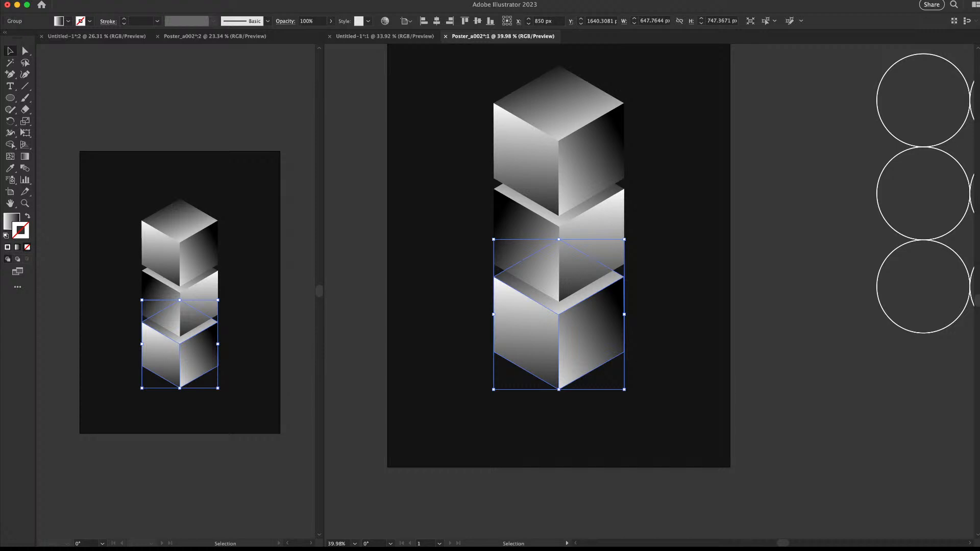
{"action": "key", "text": "super+shift+a"}
{"action": "scroll", "coordinate": [654, 286], "scroll_direction": "up", "scroll_amount": 1}
{"action": "scroll", "coordinate": [654, 286], "scroll_direction": "down", "scroll_amount": 4}
{"action": "scroll", "coordinate": [613, 253], "scroll_direction": "up", "scroll_amount": 2}
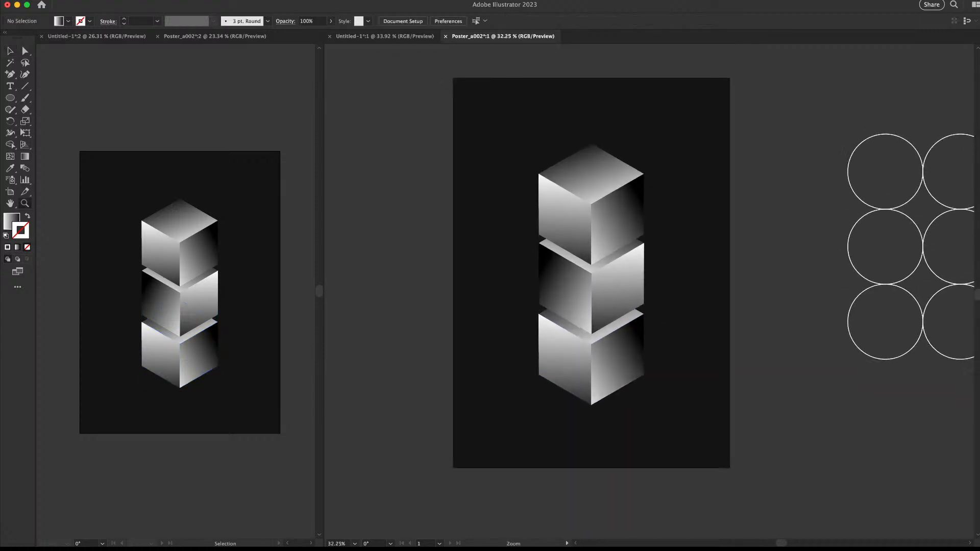
Duplicate the cube stack beside the original and move the copy's top cube down-left
{"action": "left_click_drag", "start_coordinate": [781, 159], "coordinate": [610, 316]}
{"action": "left_click", "coordinate": [679, 286], "text": "shift"}
{"action": "left_click_drag", "start_coordinate": [624, 265], "coordinate": [692, 233]}
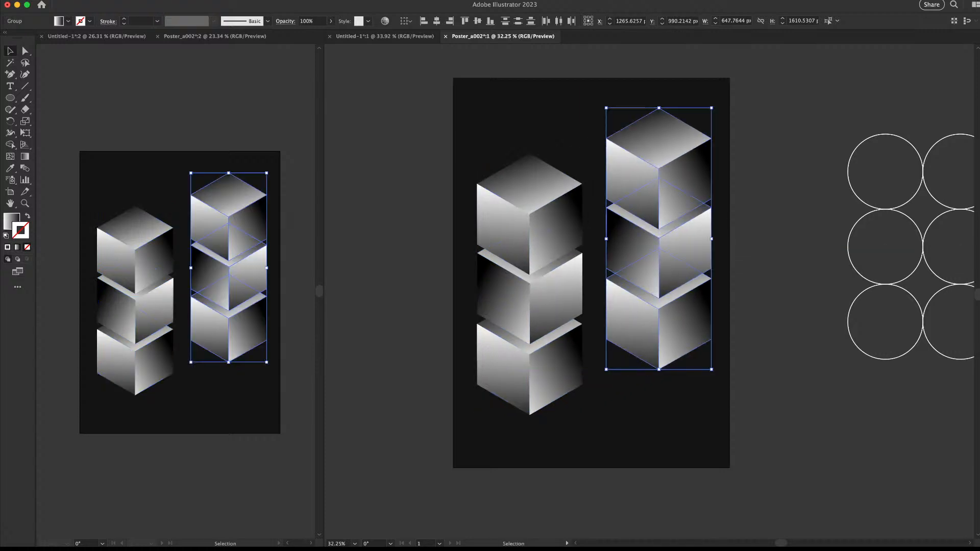
{"action": "left_click", "coordinate": [717, 153]}
{"action": "left_click_drag", "start_coordinate": [667, 166], "coordinate": [631, 222]}
Move the lower-right cube down and left, and raise the top-middle cube
{"action": "left_click", "coordinate": [720, 286]}
{"action": "left_click_drag", "start_coordinate": [678, 326], "coordinate": [660, 398]}
{"action": "key", "text": "super+shift+a"}
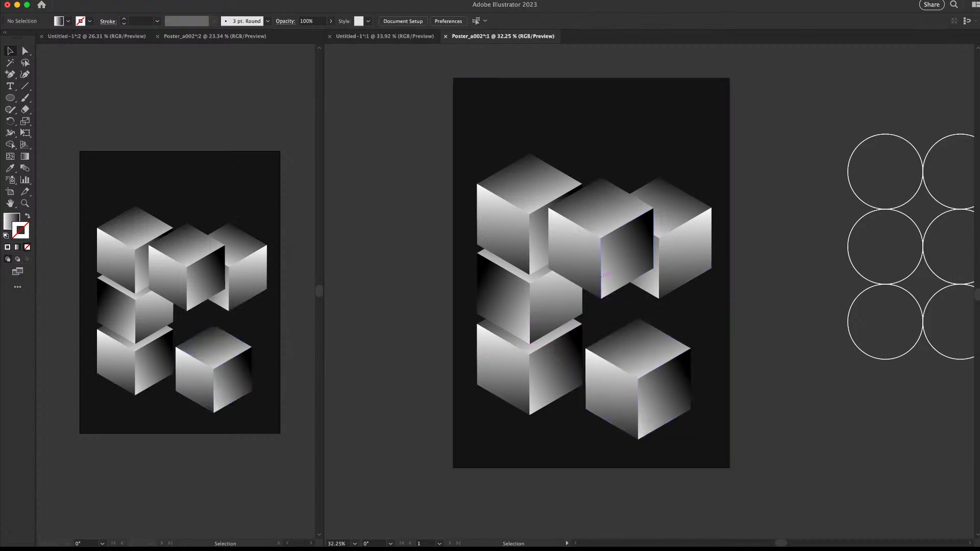
{"action": "left_click_drag", "start_coordinate": [602, 241], "coordinate": [601, 153]}
{"action": "key", "text": "super+shift+a"}
{"action": "left_click_drag", "start_coordinate": [660, 370], "coordinate": [623, 331]}
{"action": "key", "text": "super+shift+a"}
Rearrange the lower-right, top and left cubes into a loose ring
{"action": "left_click_drag", "start_coordinate": [527, 282], "coordinate": [679, 363]}
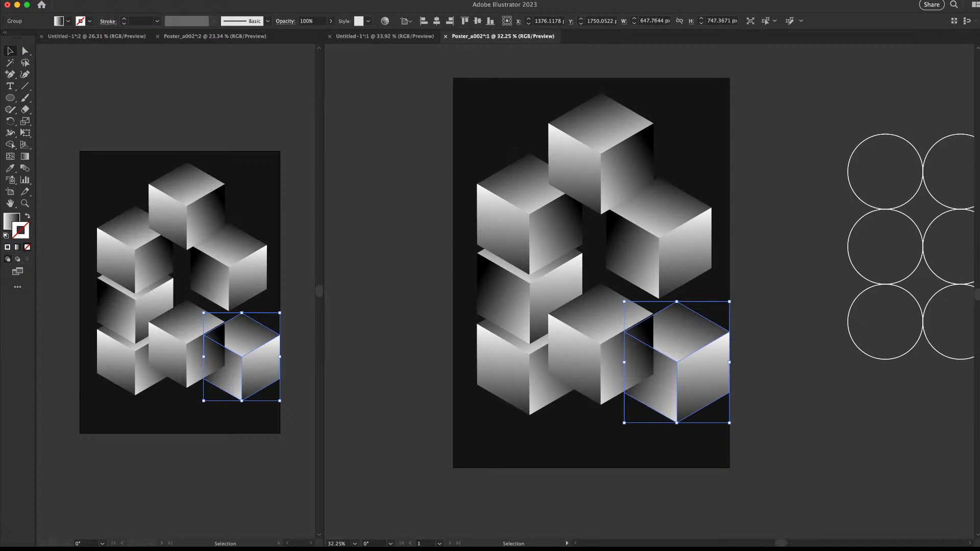
{"action": "left_click_drag", "start_coordinate": [712, 358], "coordinate": [705, 384]}
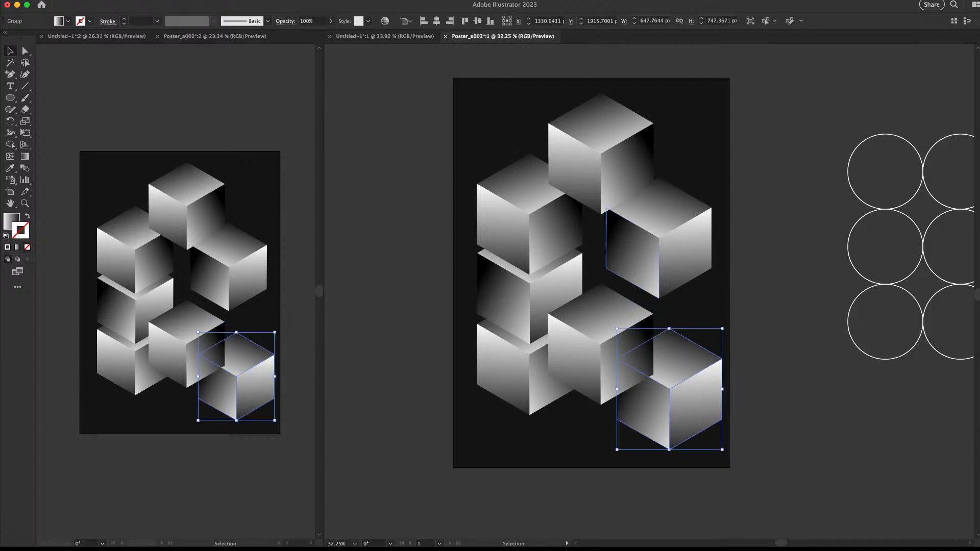
{"action": "left_click_drag", "start_coordinate": [620, 163], "coordinate": [605, 178]}
{"action": "key", "text": "super+shift+a"}
{"action": "left_click_drag", "start_coordinate": [557, 298], "coordinate": [525, 331]}
{"action": "left_click_drag", "start_coordinate": [528, 331], "coordinate": [561, 331]}
{"action": "key", "text": "super+shift+a"}
Turn on Trim View and zoom out to see the whole artboard
{"action": "mouse_move", "coordinate": [486, 278]}
{"action": "left_mouse_down"}
{"action": "mouse_move", "coordinate": [449, 278]}
{"action": "mouse_move", "coordinate": [470, 278]}
{"action": "left_mouse_up"}
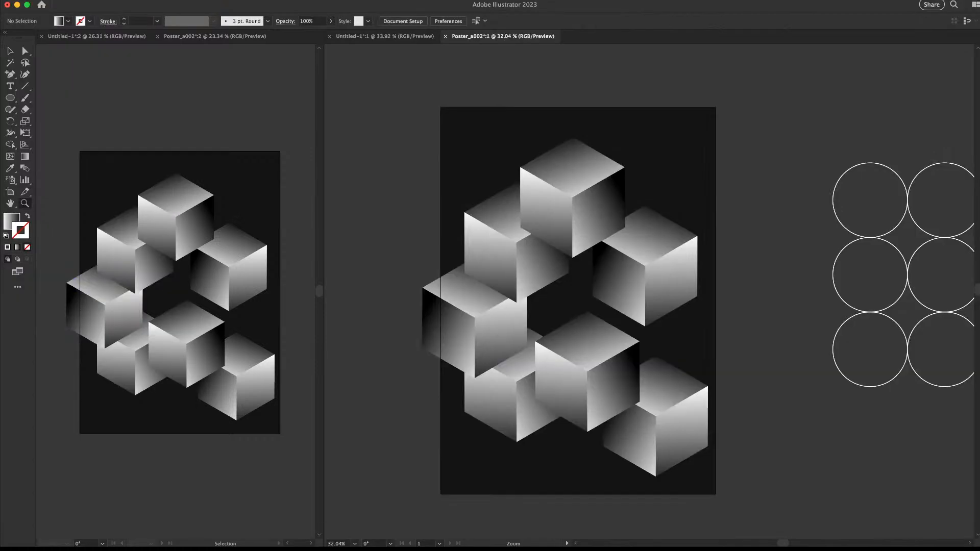
{"action": "key", "text": "super+shift+t"}
{"action": "key", "text": "v"}
{"action": "key", "text": "z"}
{"action": "left_click_drag", "start_coordinate": [744, 290], "coordinate": [672, 263]}
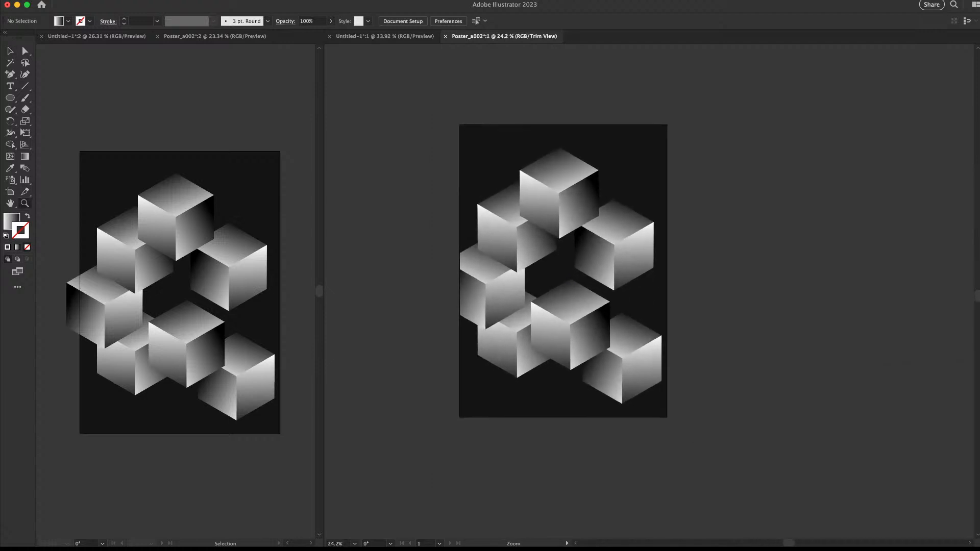
Move the front cube upward and shift the left cube slightly down-left
{"action": "left_click_drag", "start_coordinate": [568, 287], "coordinate": [603, 287]}
{"action": "key", "text": "v"}
{"action": "left_click_drag", "start_coordinate": [572, 326], "coordinate": [572, 316]}
{"action": "mouse_move", "coordinate": [455, 304]}
{"action": "left_mouse_down"}
{"action": "mouse_move", "coordinate": [432, 317]}
{"action": "mouse_move", "coordinate": [448, 309]}
{"action": "left_mouse_up"}
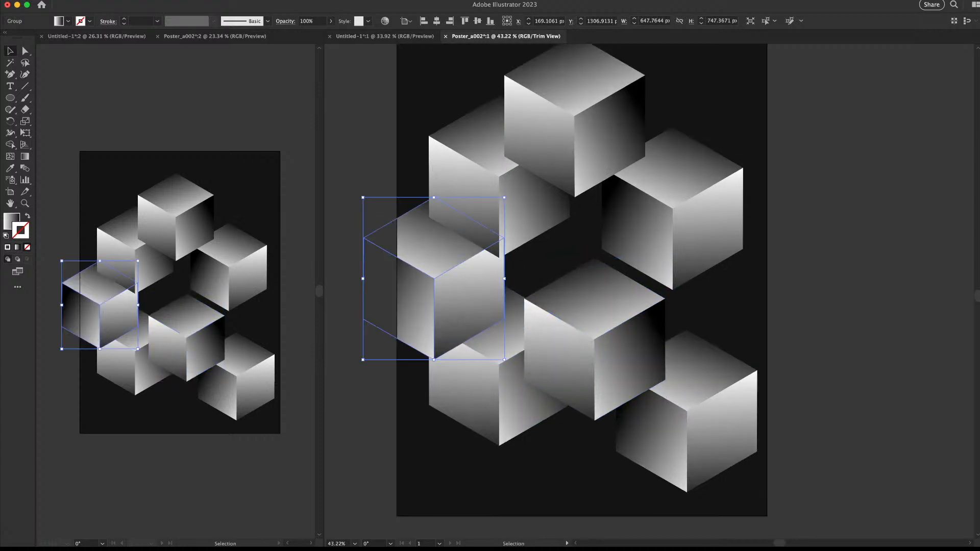
{"action": "left_click", "coordinate": [787, 226]}
{"action": "key", "text": "z"}
{"action": "left_click_drag", "start_coordinate": [787, 226], "coordinate": [702, 272]}
{"action": "left_click_drag", "start_coordinate": [644, 307], "coordinate": [630, 332]}
Alt-drag copies of the top cube to the artboard's right edge, left edge and above its top
{"action": "key", "text": "v"}
{"action": "left_click_drag", "start_coordinate": [569, 236], "coordinate": [694, 228]}
{"action": "left_click", "coordinate": [758, 234]}
{"action": "key", "text": "z"}
{"action": "left_click_drag", "start_coordinate": [623, 251], "coordinate": [495, 237]}
{"action": "left_click_drag", "start_coordinate": [635, 235], "coordinate": [539, 127]}
Draw a small gradient circle on the front cube's top face
{"action": "key", "text": "super+shift+a"}
{"action": "left_click_drag", "start_coordinate": [736, 214], "coordinate": [615, 136]}
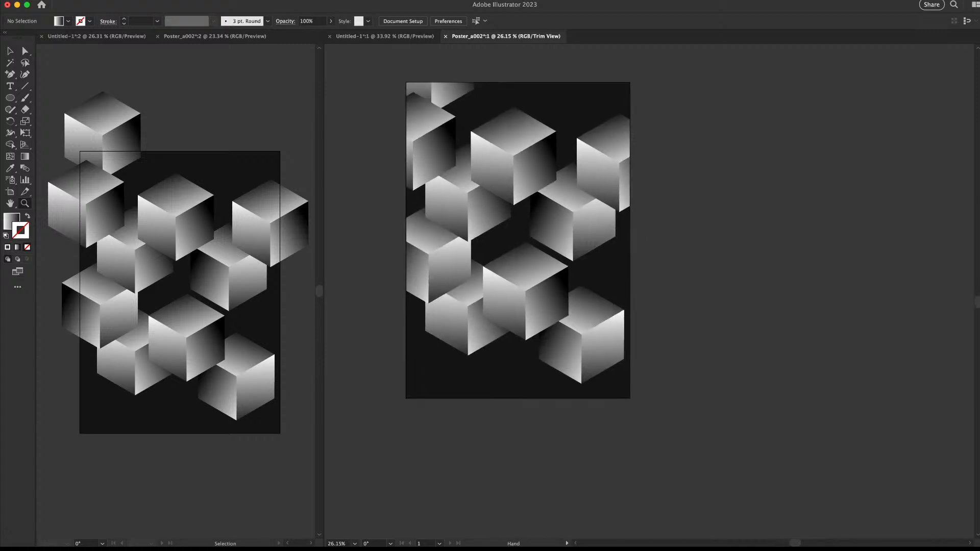
{"action": "left_click_drag", "start_coordinate": [510, 237], "coordinate": [635, 316]}
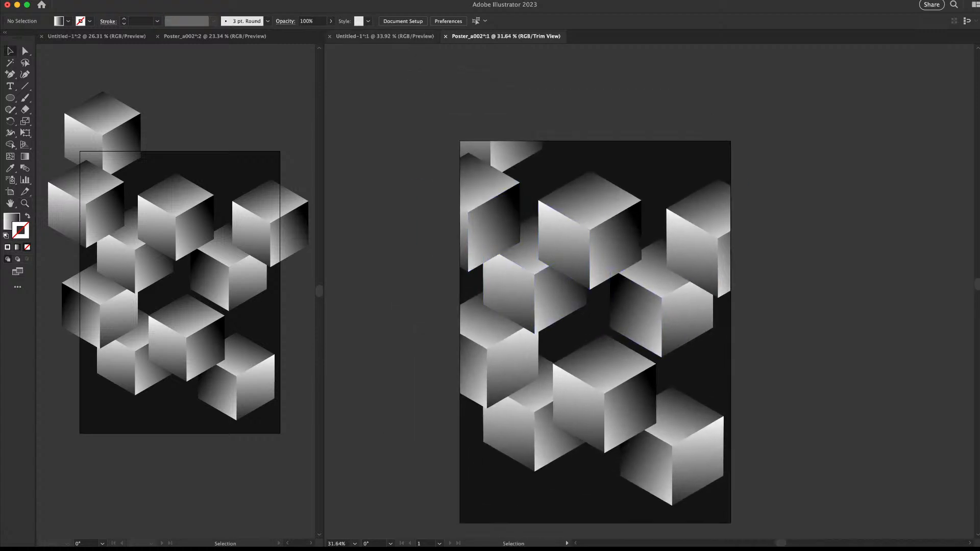
{"action": "mouse_move", "coordinate": [604, 359]}
{"action": "left_mouse_down"}
{"action": "mouse_move", "coordinate": [629, 351]}
{"action": "mouse_move", "coordinate": [616, 356]}
{"action": "left_mouse_up"}
Delete the nine spare circles lying beside the artboard
{"action": "key", "text": "v"}
{"action": "left_click", "coordinate": [843, 240]}
{"action": "left_click_drag", "start_coordinate": [700, 449], "coordinate": [608, 375]}
{"action": "key", "text": "Delete"}
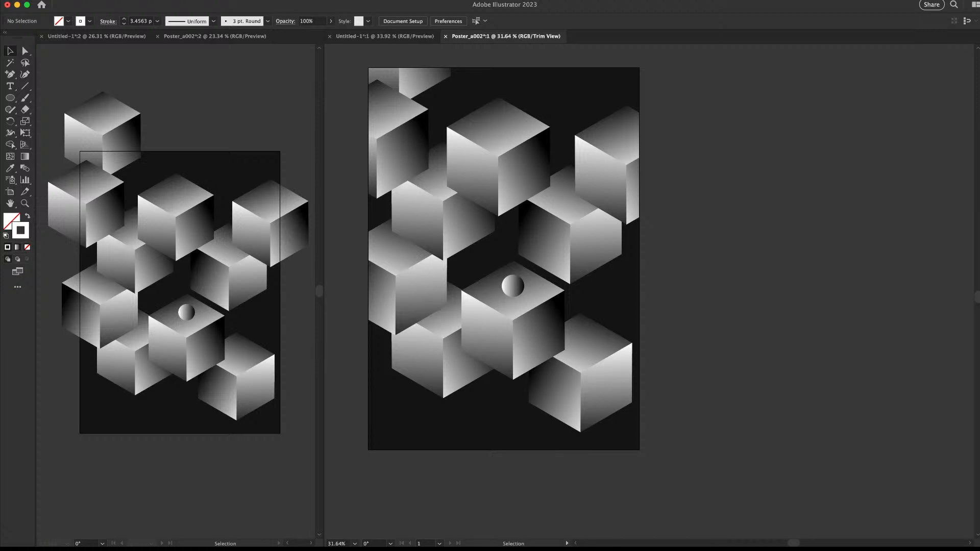
{"action": "left_click_drag", "start_coordinate": [726, 102], "coordinate": [971, 352]}
{"action": "key", "text": "Delete"}
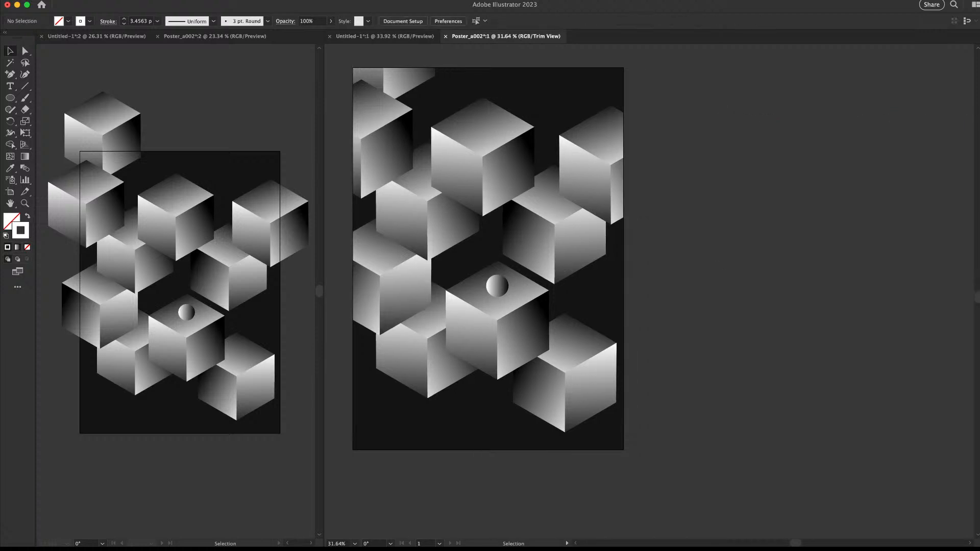
Alt-drag a copy of the bottom-right cube down to the poster's bottom edge
{"action": "left_click_drag", "start_coordinate": [587, 380], "coordinate": [563, 452]}
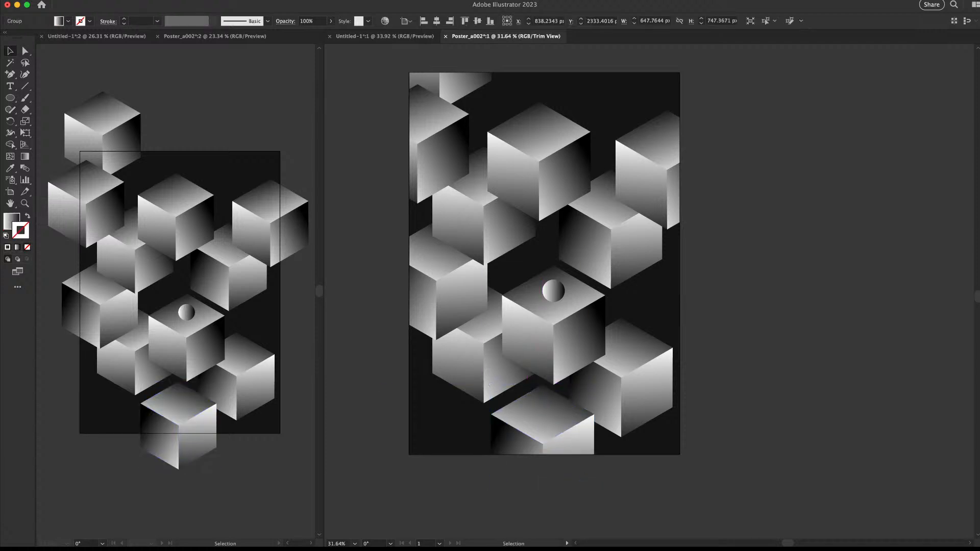
{"action": "key", "text": "super+shift+a"}
{"action": "left_click_drag", "start_coordinate": [667, 195], "coordinate": [695, 270]}
{"action": "left_click_drag", "start_coordinate": [566, 246], "coordinate": [583, 234]}
{"action": "key", "text": "super+z"}
{"action": "left_click_drag", "start_coordinate": [494, 154], "coordinate": [535, 155]}
{"action": "key", "text": "super+z"}
Move the top-left cube above the artboard and nudge the other upper cubes up-left
{"action": "left_click", "coordinate": [449, 139]}
{"action": "key", "text": "super+shift+a"}
{"action": "left_click", "coordinate": [449, 139]}
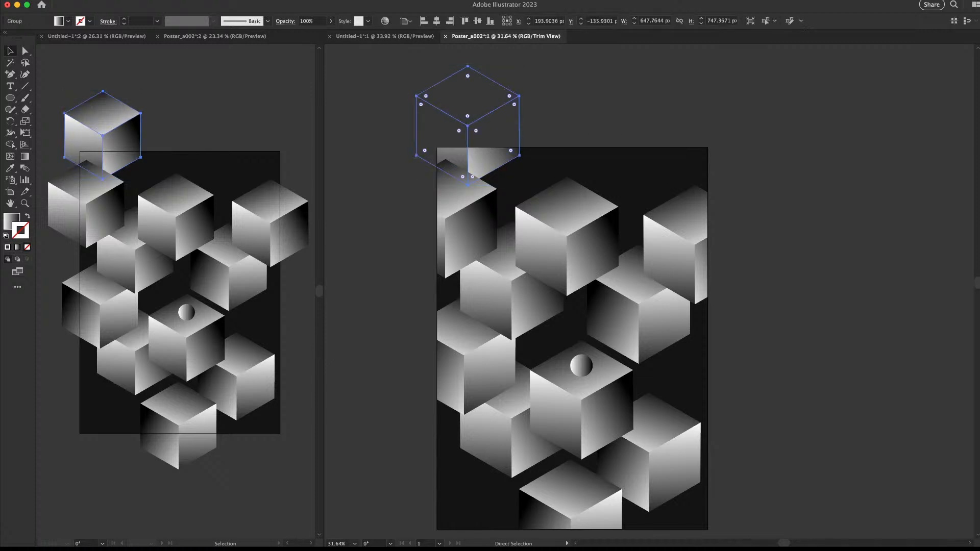
{"action": "left_click_drag", "start_coordinate": [499, 153], "coordinate": [524, 140]}
{"action": "key", "text": "super+shift+a"}
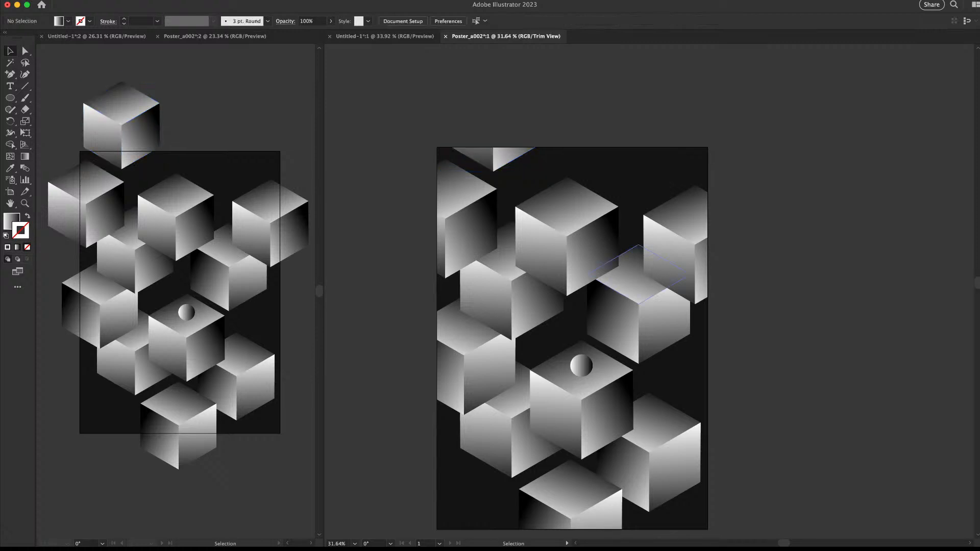
{"action": "key", "text": "super+space"}
{"action": "left_click_drag", "start_coordinate": [638, 281], "coordinate": [621, 281]}
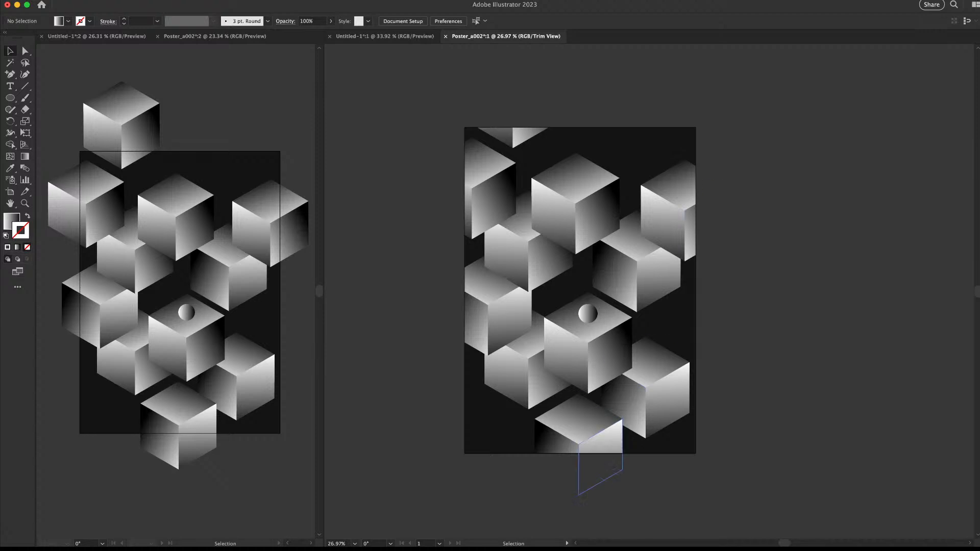
{"action": "left_click_drag", "start_coordinate": [582, 219], "coordinate": [574, 184]}
{"action": "key", "text": "super+shift+a"}
{"action": "left_click_drag", "start_coordinate": [702, 214], "coordinate": [690, 209]}
Enlarge the small sphere on the central cube to about 280 px and reposition it
{"action": "key", "text": "z"}
{"action": "left_click", "coordinate": [780, 186]}
{"action": "left_click_drag", "start_coordinate": [412, 447], "coordinate": [690, 306]}
{"action": "key", "text": "v"}
{"action": "key", "text": "super+shift+a"}
{"action": "left_click", "coordinate": [657, 330]}
{"action": "key", "text": "super+shift+a"}
{"action": "left_click_drag", "start_coordinate": [779, 386], "coordinate": [721, 359]}
{"action": "left_click_drag", "start_coordinate": [600, 303], "coordinate": [659, 276]}
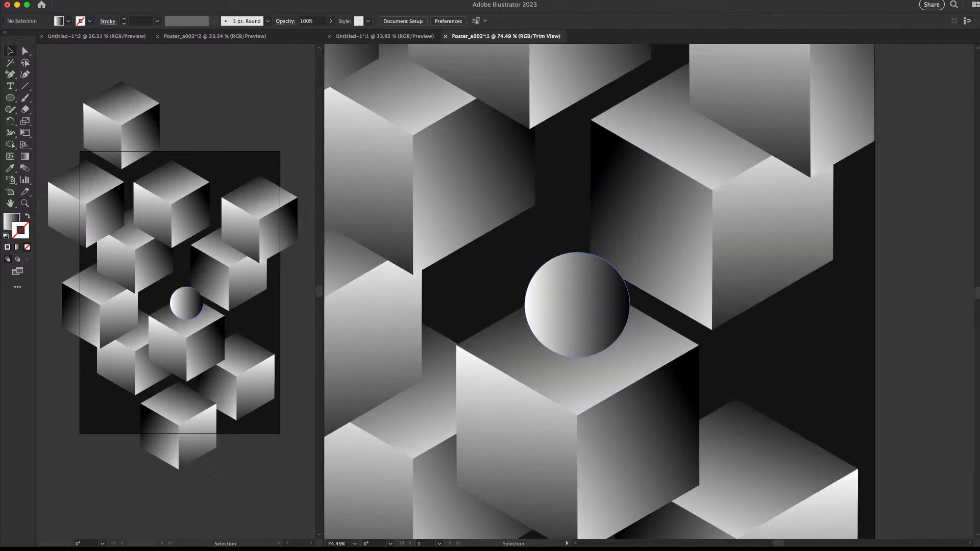
{"action": "left_click", "coordinate": [595, 306]}
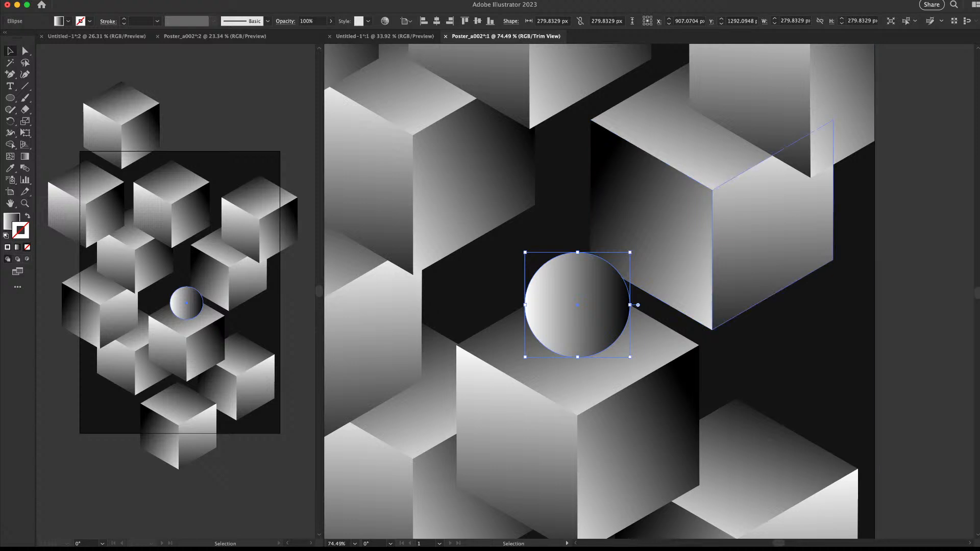
{"action": "key", "text": "z"}
{"action": "left_click_drag", "start_coordinate": [600, 293], "coordinate": [868, 343]}
In the isolated right cube, move its right face up-left and bring it to front
{"action": "key", "text": "v"}
{"action": "left_click", "coordinate": [626, 300]}
{"action": "double_click", "coordinate": [664, 230]}
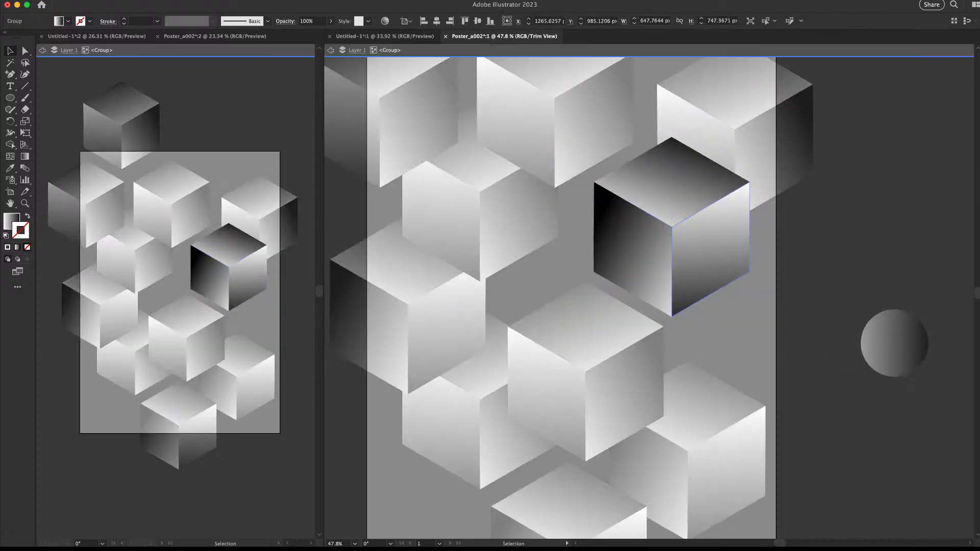
{"action": "left_click_drag", "start_coordinate": [726, 271], "coordinate": [657, 236]}
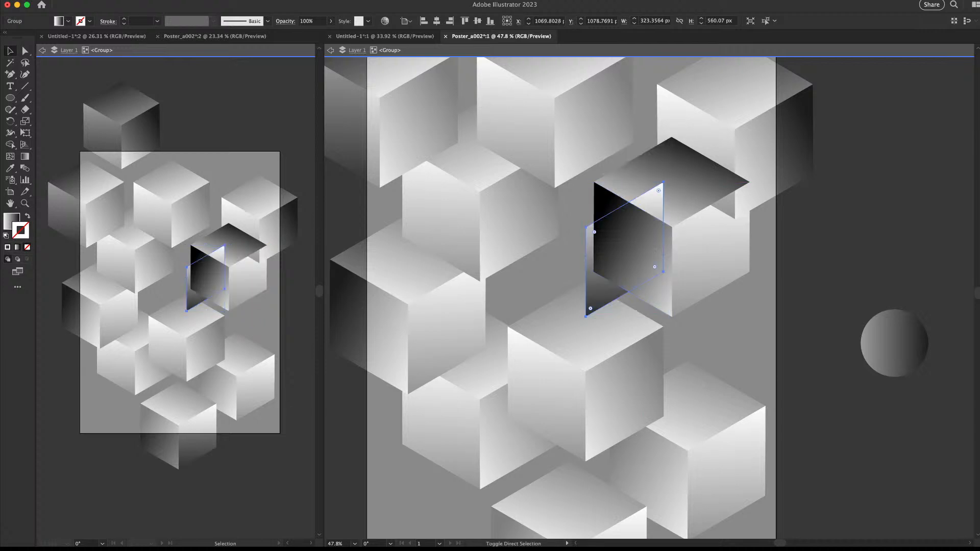
{"action": "key", "text": "shift+super+]"}
{"action": "key", "text": "Escape"}
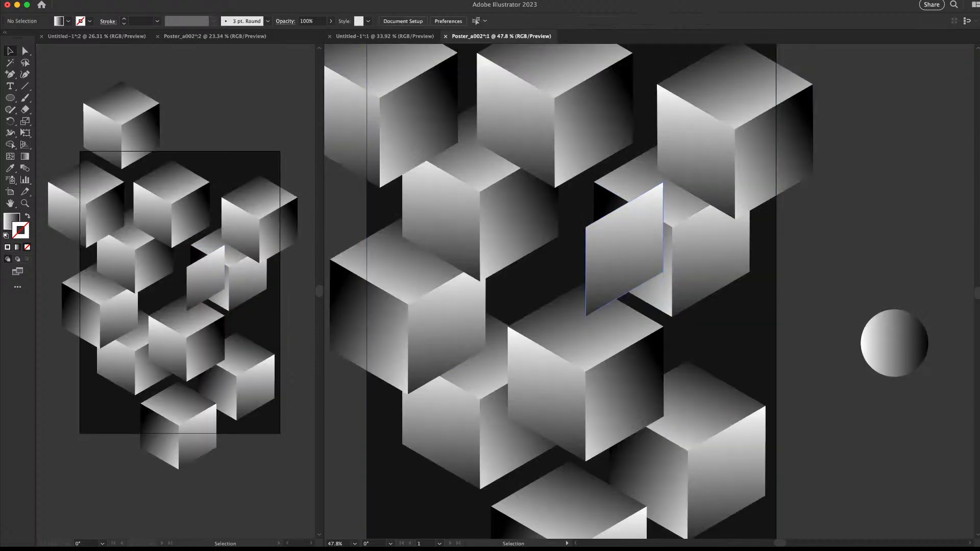
Move the left face up-right against the cube and trim it with the top face using Shape Builder
{"action": "left_click", "coordinate": [667, 215]}
{"action": "double_click", "coordinate": [624, 257]}
{"action": "left_click_drag", "start_coordinate": [623, 259], "coordinate": [697, 183]}
{"action": "left_click", "coordinate": [698, 185], "text": "shift"}
{"action": "key", "text": "shift+m"}
{"action": "key", "text": "v"}
{"action": "key", "text": "Escape"}
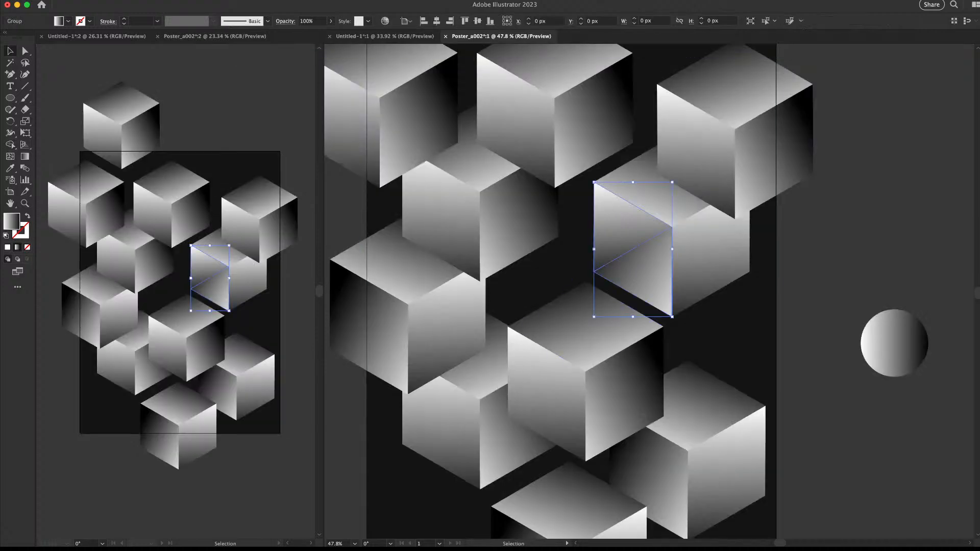
Redraw the gradient across the upper-left triangle face of the open box
{"action": "double_click", "coordinate": [620, 227]}
{"action": "left_click", "coordinate": [620, 228]}
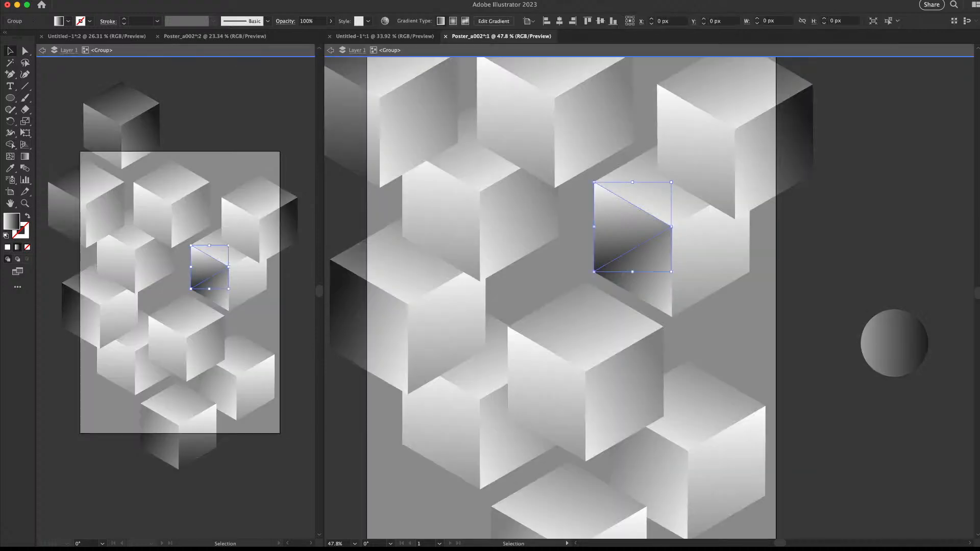
{"action": "key", "text": "Delete"}
{"action": "key", "text": "Escape"}
{"action": "key", "text": "super+z"}
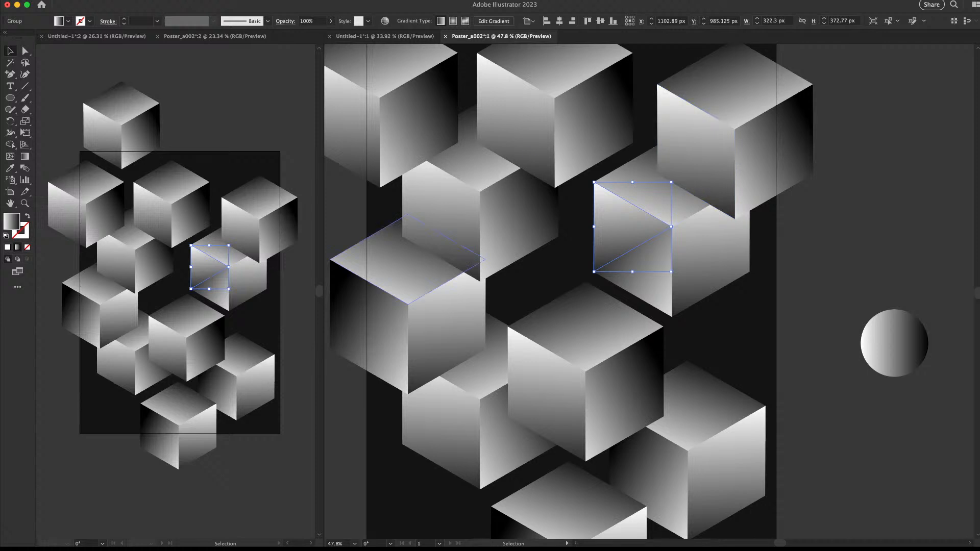
{"action": "key", "text": "g"}
{"action": "mouse_move", "coordinate": [694, 199]}
{"action": "left_mouse_down"}
{"action": "mouse_move", "coordinate": [564, 245]}
{"action": "mouse_move", "coordinate": [607, 242]}
{"action": "mouse_move", "coordinate": [696, 208]}
{"action": "mouse_move", "coordinate": [658, 226]}
{"action": "mouse_move", "coordinate": [720, 226]}
{"action": "left_mouse_up"}
{"action": "key", "text": "v"}
{"action": "key", "text": "super+shift+a"}
Re-shade the dark inner face with a gradient running bottom-left to upper-right
{"action": "key", "text": "z"}
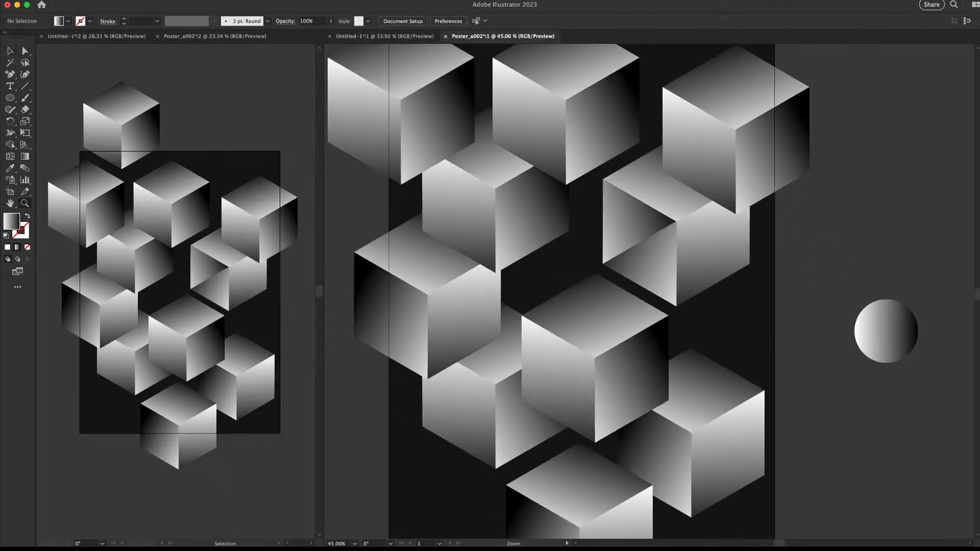
{"action": "key", "text": "v"}
{"action": "left_click_drag", "start_coordinate": [906, 325], "coordinate": [798, 296]}
{"action": "double_click", "coordinate": [657, 284]}
{"action": "left_click", "coordinate": [657, 284]}
{"action": "double_click", "coordinate": [658, 284]}
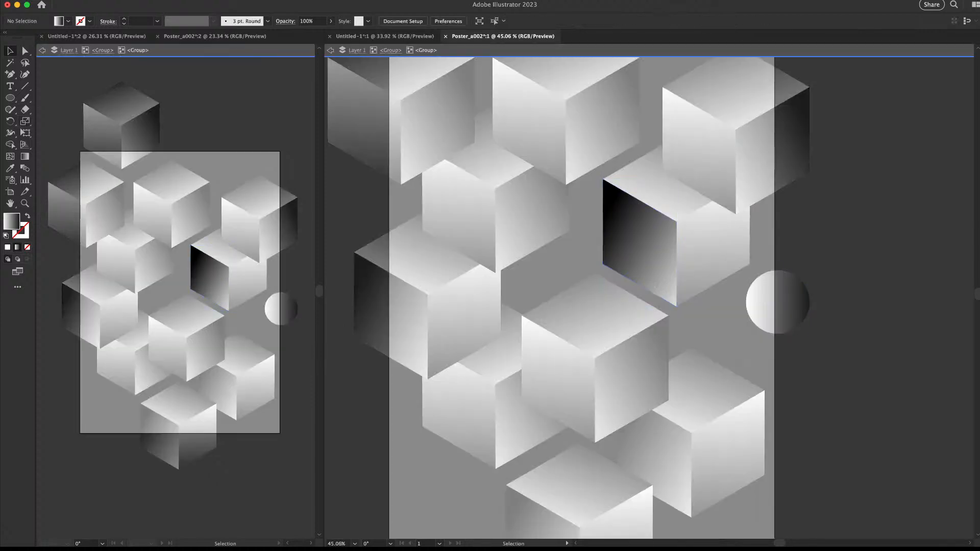
{"action": "key", "text": "g"}
{"action": "key", "text": "v"}
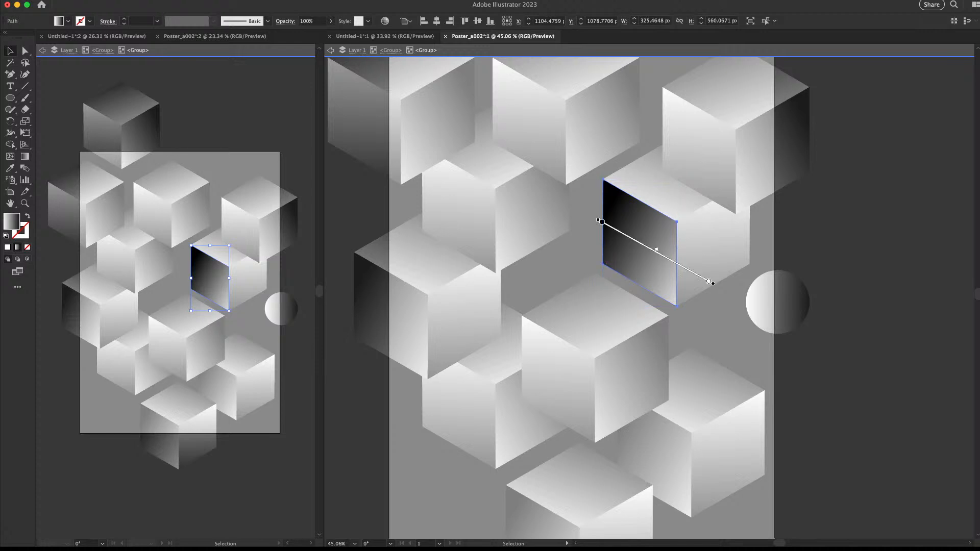
{"action": "key", "text": "g"}
{"action": "left_click_drag", "start_coordinate": [606, 300], "coordinate": [688, 252]}
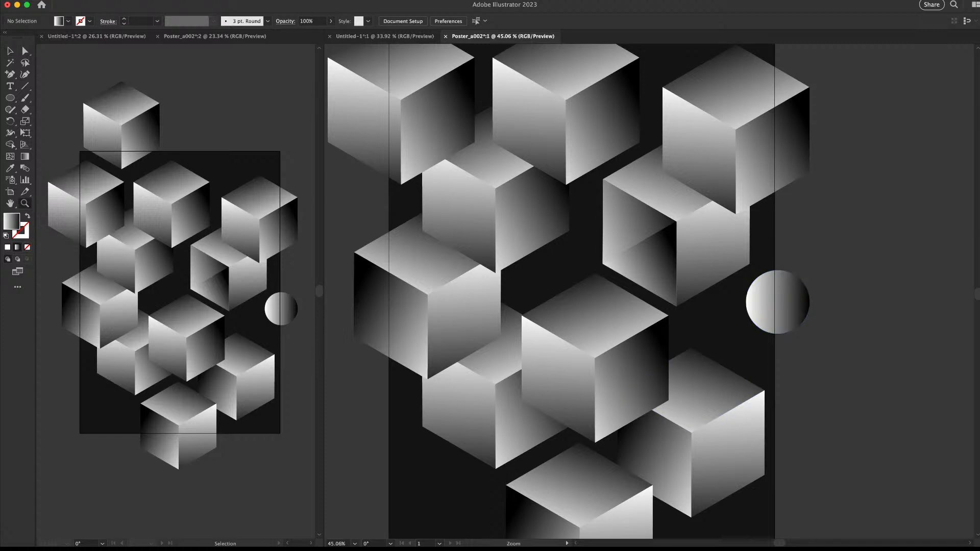
Place the gradient sphere onto the cube and bring it in front
{"action": "mouse_move", "coordinate": [672, 252]}
{"action": "left_mouse_down"}
{"action": "mouse_move", "coordinate": [607, 252]}
{"action": "mouse_move", "coordinate": [654, 252]}
{"action": "left_mouse_up"}
{"action": "key", "text": "v"}
{"action": "left_click_drag", "start_coordinate": [785, 294], "coordinate": [664, 246]}
{"action": "scroll", "coordinate": [652, 253], "scroll_direction": "up", "scroll_amount": 2}
{"action": "key", "text": "super+shift+bracketright"}
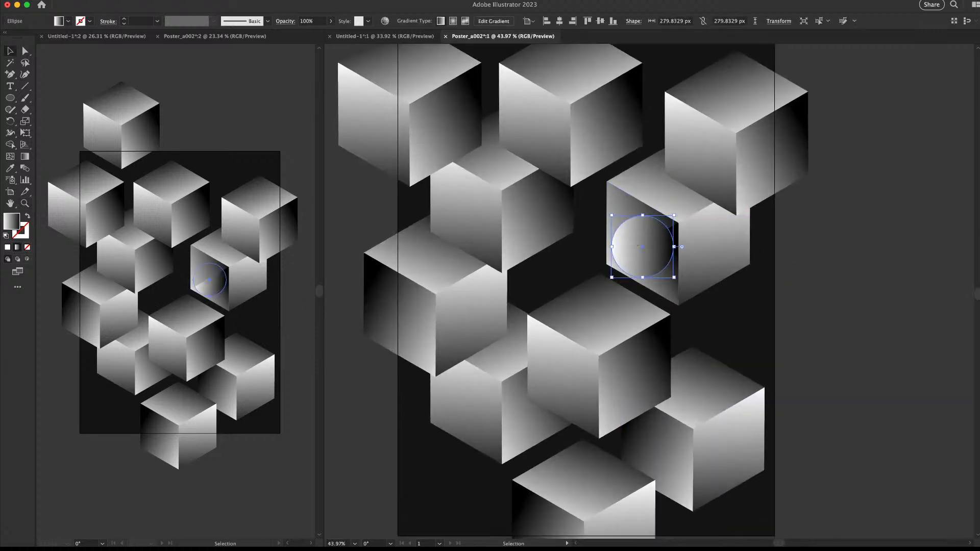
Shrink and nudge the old circle, then delete it
{"action": "left_click_drag", "start_coordinate": [674, 215], "coordinate": [656, 241]}
{"action": "mouse_move", "coordinate": [716, 232]}
{"action": "left_mouse_down"}
{"action": "mouse_move", "coordinate": [663, 233]}
{"action": "mouse_move", "coordinate": [708, 232]}
{"action": "left_mouse_up"}
{"action": "left_click_drag", "start_coordinate": [471, 334], "coordinate": [458, 334]}
{"action": "key", "text": "super+shift+a"}
{"action": "mouse_move", "coordinate": [595, 284]}
{"action": "left_mouse_down"}
{"action": "mouse_move", "coordinate": [552, 285]}
{"action": "mouse_move", "coordinate": [577, 285]}
{"action": "left_mouse_up"}
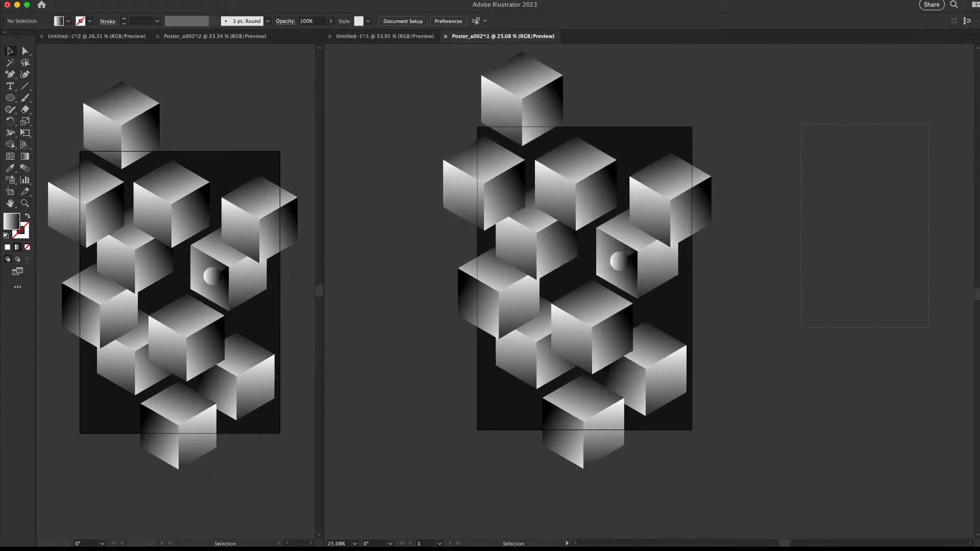
{"action": "mouse_move", "coordinate": [839, 243]}
{"action": "left_mouse_down"}
{"action": "mouse_move", "coordinate": [782, 243]}
{"action": "mouse_move", "coordinate": [856, 243]}
{"action": "left_mouse_up"}
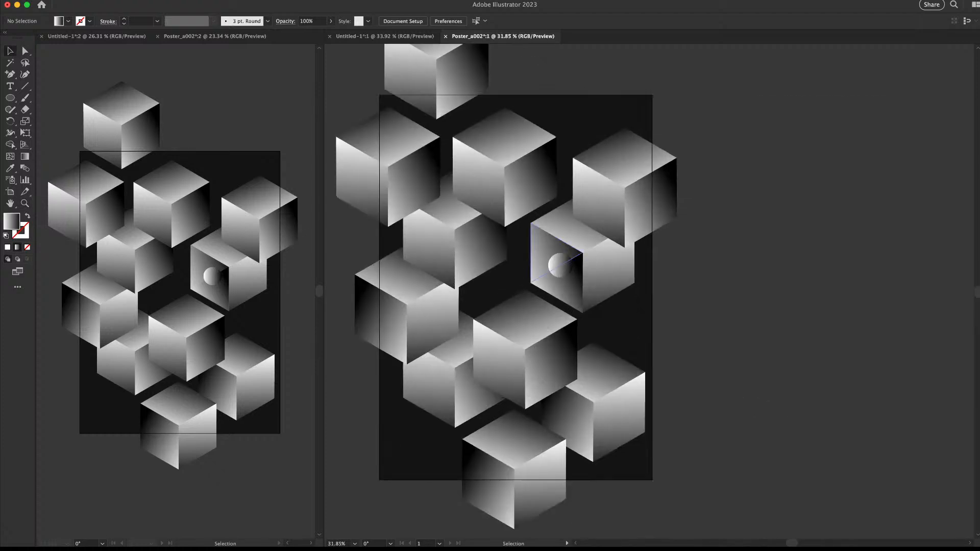
{"action": "left_click_drag", "start_coordinate": [560, 266], "coordinate": [600, 246]}
{"action": "key", "text": "Delete"}
Draw a new white-outlined circle inside the cube face
{"action": "key", "text": "super+space"}
{"action": "left_click_drag", "start_coordinate": [572, 283], "coordinate": [597, 316]}
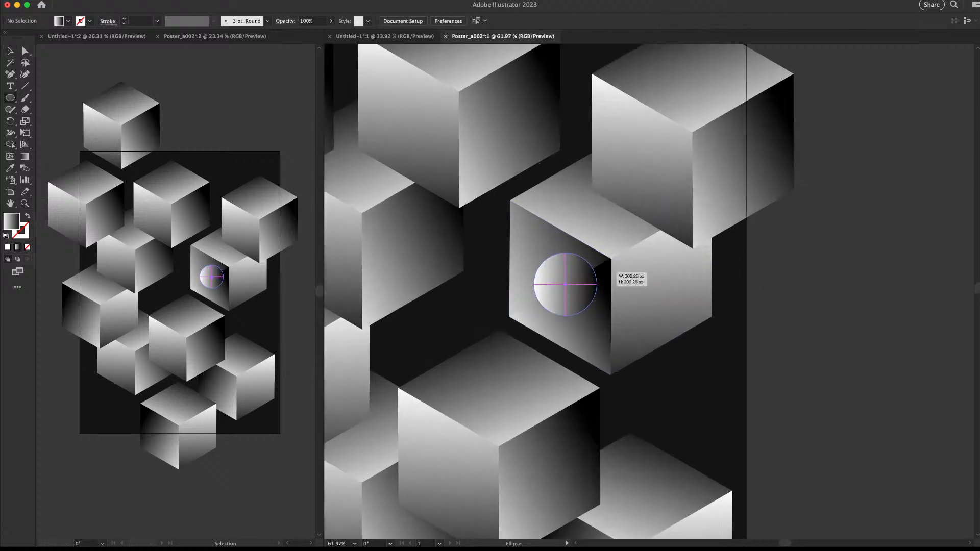
{"action": "key", "text": "comma"}
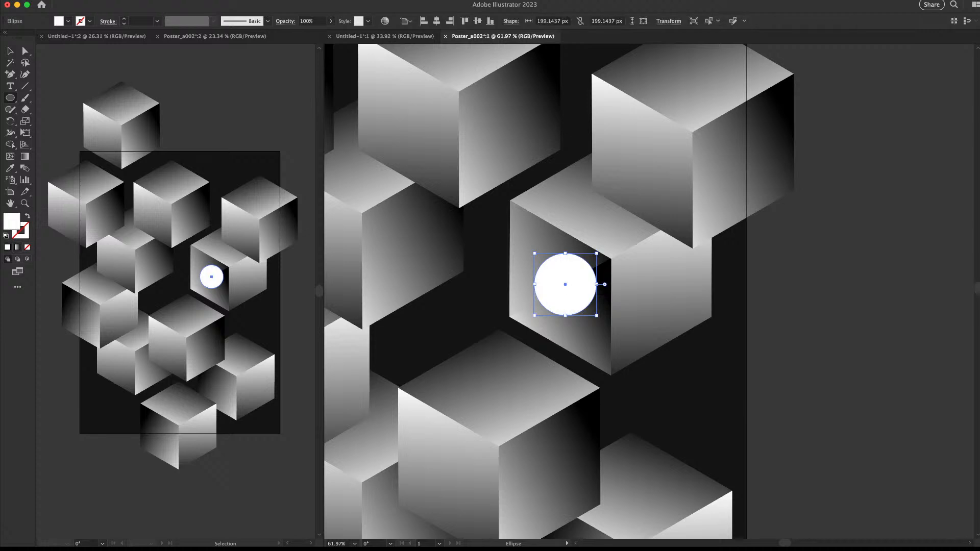
{"action": "key", "text": "shift+x"}
{"action": "key", "text": "v"}
{"action": "key", "text": "super+shift+a"}
{"action": "left_click_drag", "start_coordinate": [589, 265], "coordinate": [600, 283]}
Switch the circle back to a fill and apply the black-white gradient
{"action": "key", "text": "z"}
{"action": "key", "text": "v"}
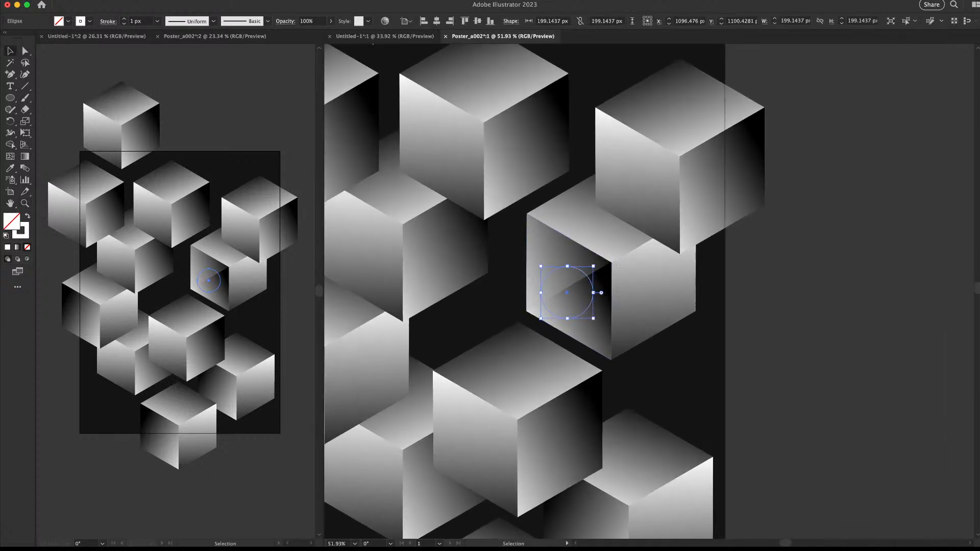
{"action": "key", "text": "Delete"}
{"action": "key", "text": "super+z"}
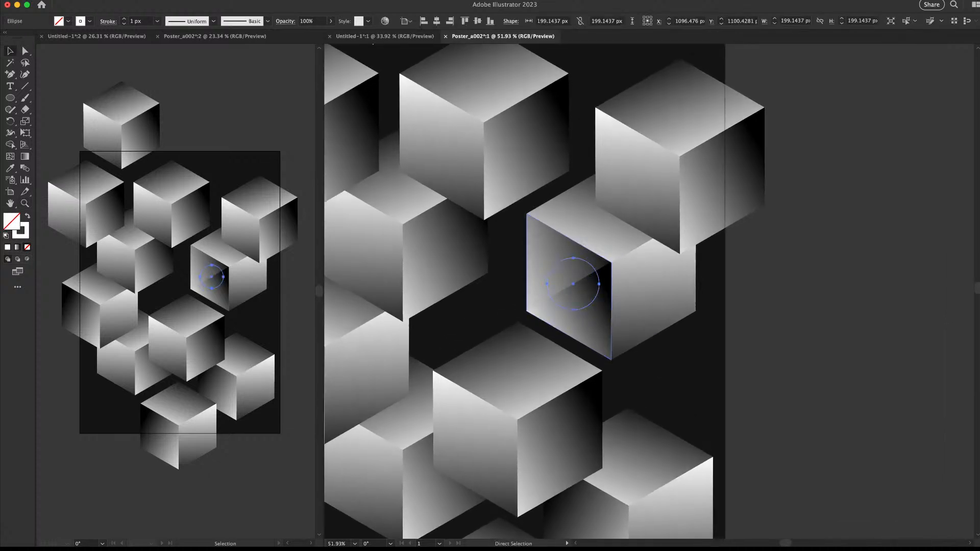
{"action": "key", "text": "shift+x"}
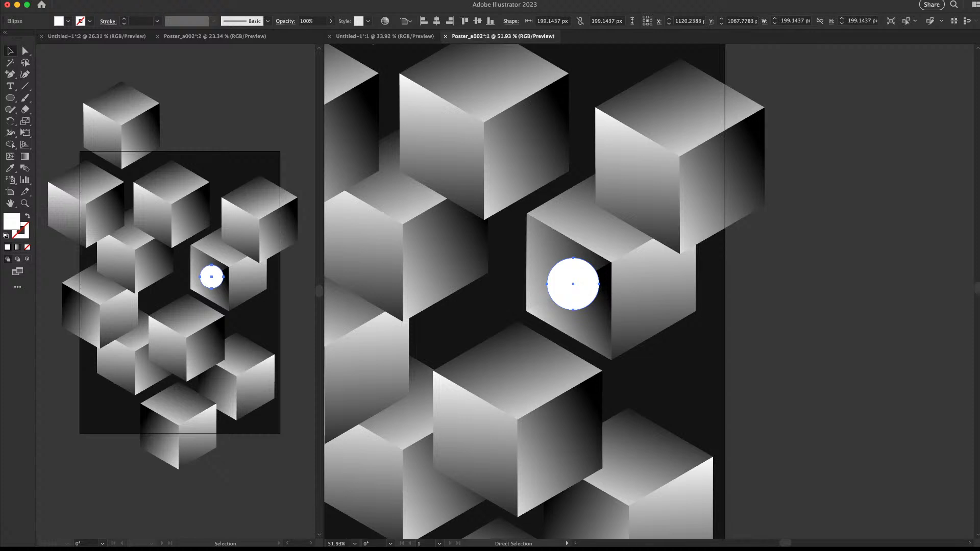
{"action": "key", "text": "v"}
{"action": "key", "text": "period"}
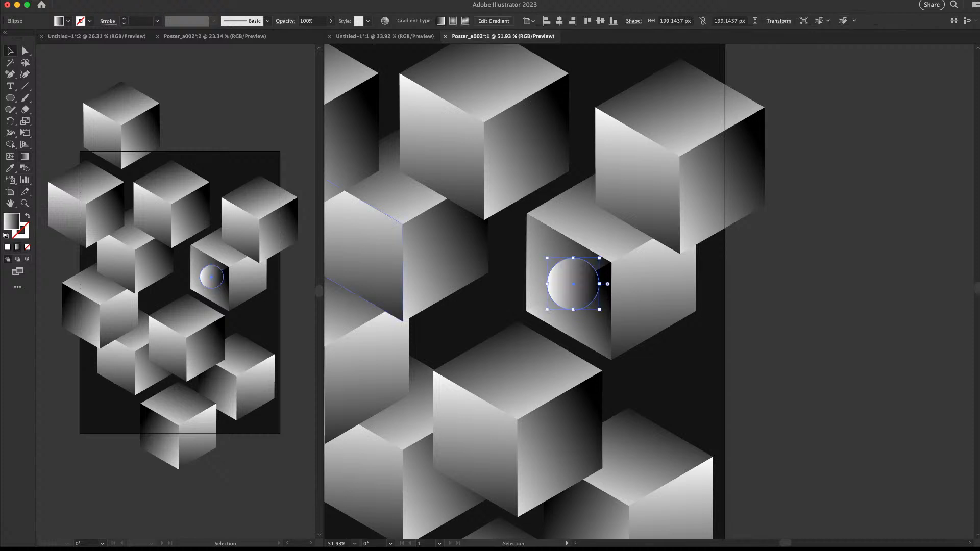
Make the sphere's gradient radial with a lower-left highlight and lower it inside the cube
{"action": "key", "text": "g"}
{"action": "left_click", "coordinate": [306, 21]}
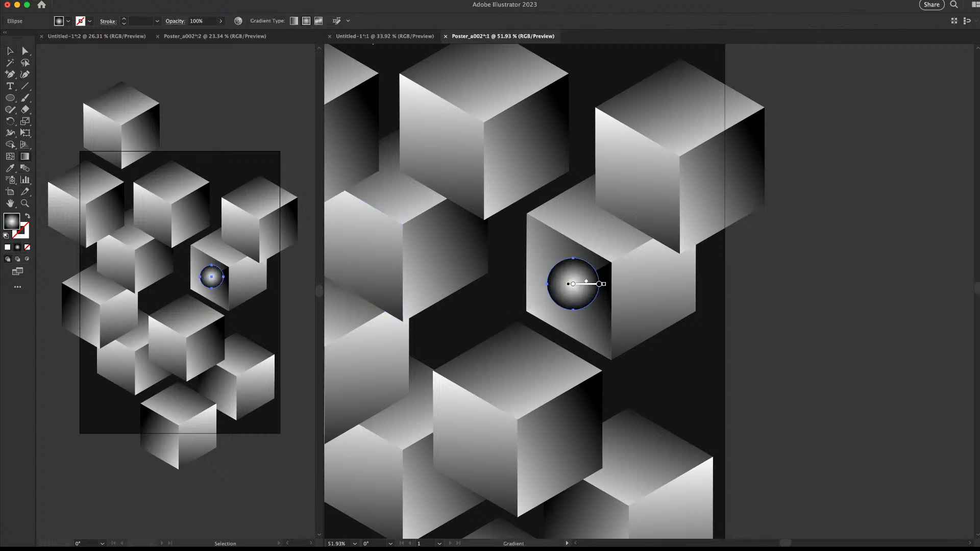
{"action": "mouse_move", "coordinate": [573, 284]}
{"action": "left_mouse_down"}
{"action": "mouse_move", "coordinate": [610, 330]}
{"action": "mouse_move", "coordinate": [567, 290]}
{"action": "left_mouse_up"}
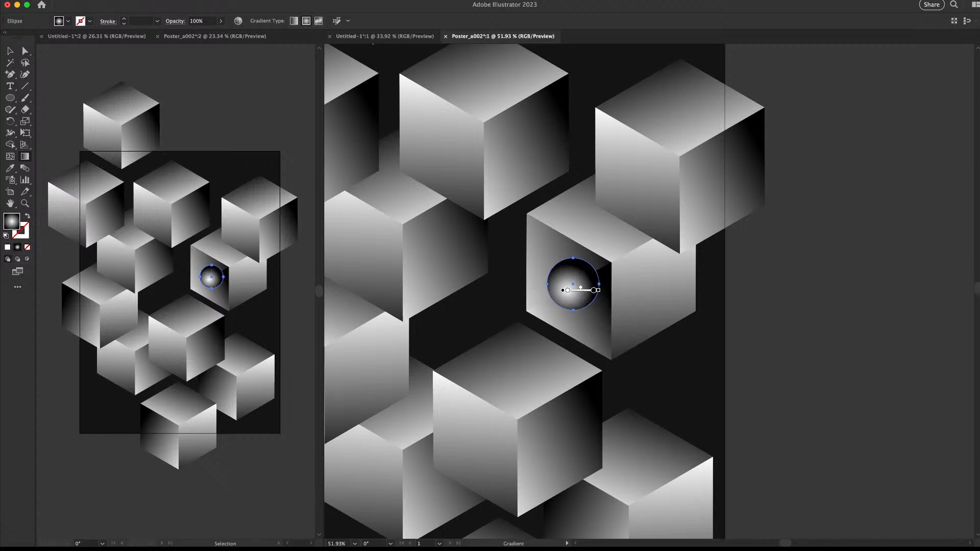
{"action": "key", "text": "v"}
{"action": "key", "text": "super+shift+a"}
{"action": "key", "text": "z"}
{"action": "left_click_drag", "start_coordinate": [679, 273], "coordinate": [654, 273]}
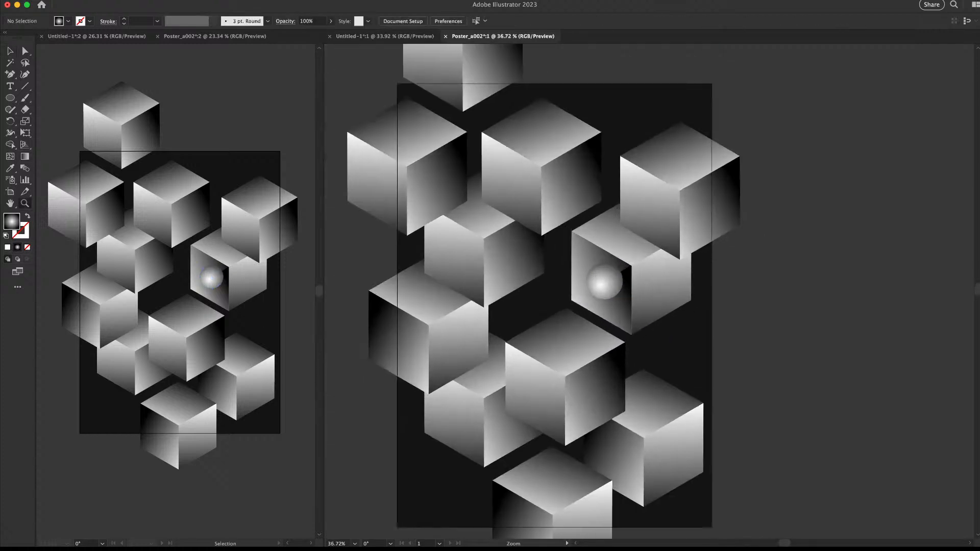
{"action": "left_click", "coordinate": [598, 296]}
{"action": "left_click_drag", "start_coordinate": [603, 279], "coordinate": [609, 299]}
With Direct Selection, move the central cube's left face down-left
{"action": "key", "text": "z"}
{"action": "mouse_move", "coordinate": [712, 281]}
{"action": "left_mouse_down"}
{"action": "mouse_move", "coordinate": [653, 280]}
{"action": "mouse_move", "coordinate": [699, 281]}
{"action": "left_mouse_up"}
{"action": "key", "text": "v"}
{"action": "left_click", "coordinate": [753, 286]}
{"action": "left_click", "coordinate": [611, 269]}
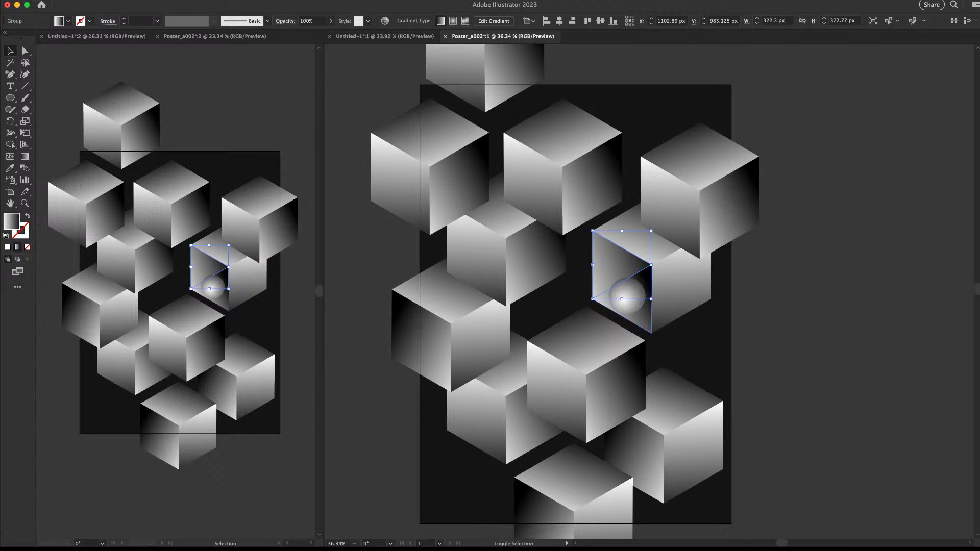
{"action": "key", "text": "a"}
{"action": "key", "text": "e"}
{"action": "left_click_drag", "start_coordinate": [659, 339], "coordinate": [556, 354]}
{"action": "key", "text": "super+z"}
{"action": "left_click_drag", "start_coordinate": [634, 311], "coordinate": [569, 420]}
Delete the leftover triangle on the central cube
{"action": "key", "text": "v"}
{"action": "key", "text": "super+shift+a"}
{"action": "key", "text": "z"}
{"action": "mouse_move", "coordinate": [583, 348]}
{"action": "left_mouse_down"}
{"action": "mouse_move", "coordinate": [575, 348]}
{"action": "mouse_move", "coordinate": [589, 347]}
{"action": "left_mouse_up"}
{"action": "key", "text": "v"}
{"action": "left_click", "coordinate": [541, 384]}
{"action": "key", "text": "Delete"}
{"action": "key", "text": "z"}
{"action": "left_click_drag", "start_coordinate": [654, 258], "coordinate": [589, 215]}
Duplicate the sphere between the upper cubes and bring the copy in front of them
{"action": "key", "text": "v"}
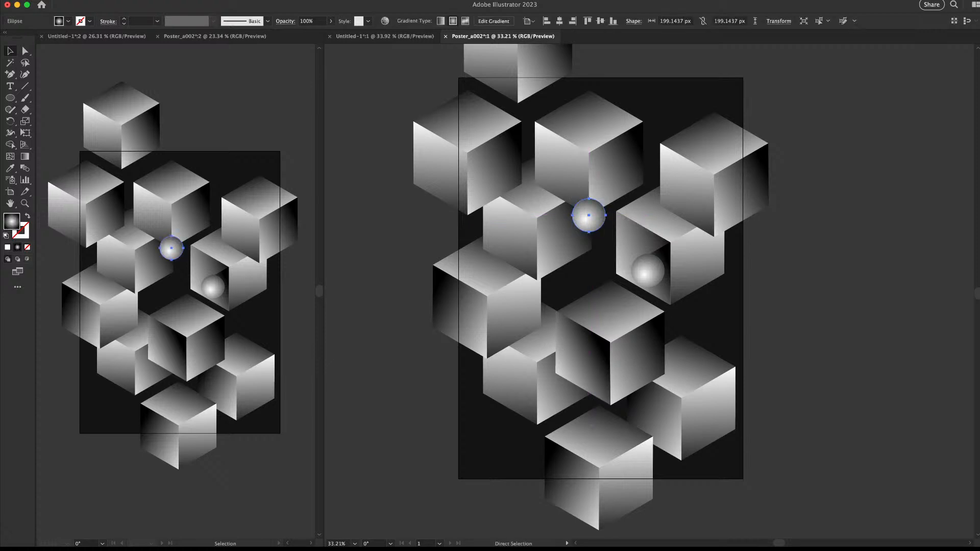
{"action": "key", "text": "super+shift+bracketleft"}
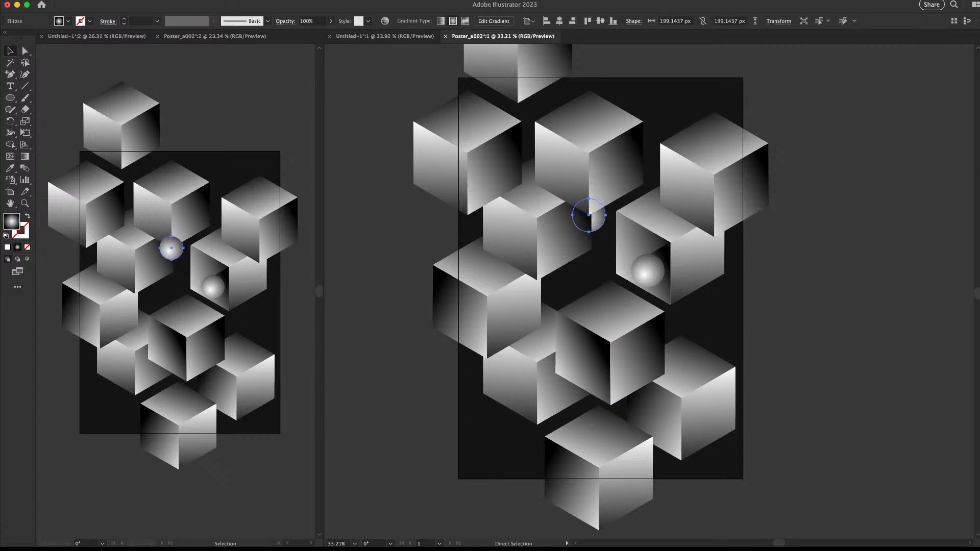
{"action": "key", "text": "super+bracketright"}
{"action": "key", "text": "super+bracketright"}
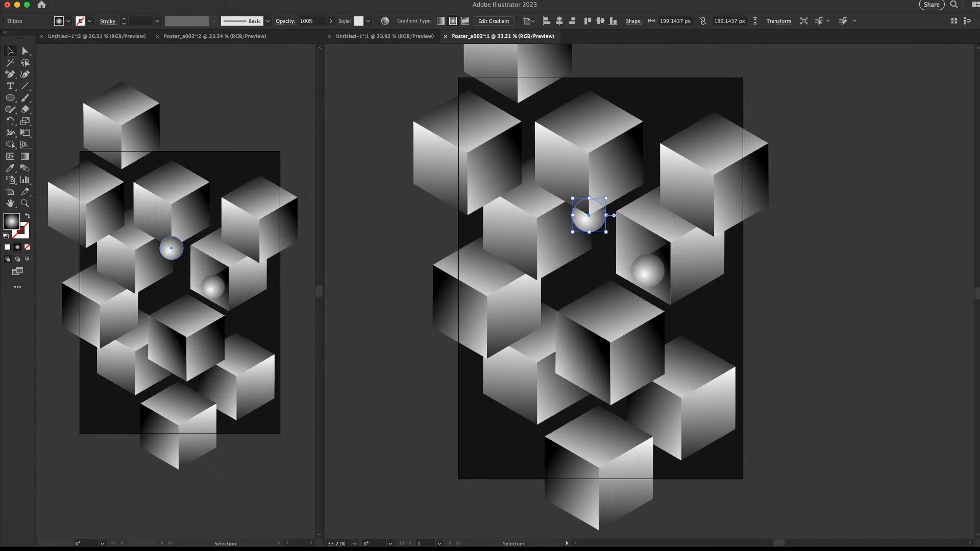
{"action": "left_click", "coordinate": [761, 272]}
Nudge the sphere copy about 17 px right into the hollow upper-right cube
{"action": "key", "text": "z"}
{"action": "left_click_drag", "start_coordinate": [761, 273], "coordinate": [586, 315]}
{"action": "mouse_move", "coordinate": [604, 275]}
{"action": "left_mouse_down"}
{"action": "mouse_move", "coordinate": [645, 274]}
{"action": "mouse_move", "coordinate": [584, 276]}
{"action": "mouse_move", "coordinate": [611, 275]}
{"action": "left_mouse_up"}
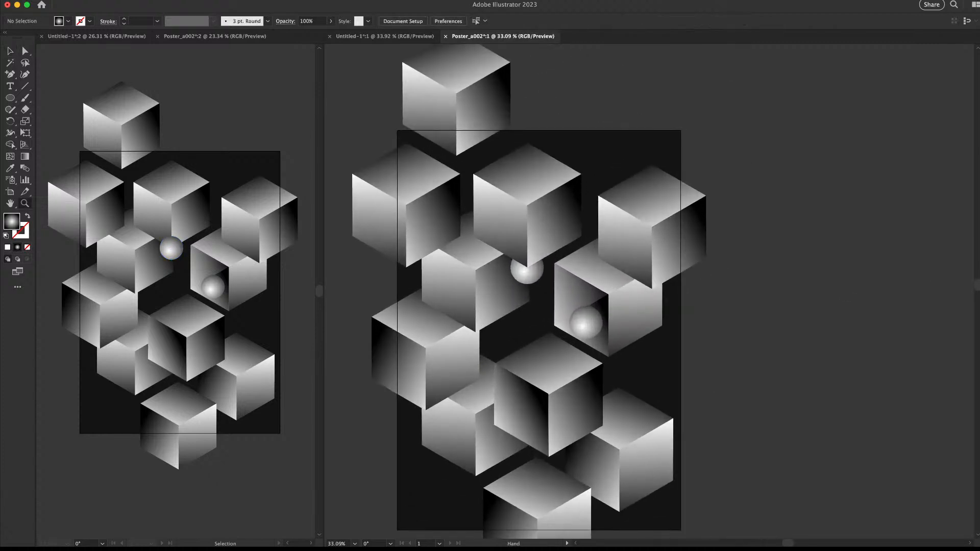
{"action": "left_click", "coordinate": [784, 328]}
{"action": "left_click_drag", "start_coordinate": [350, 282], "coordinate": [657, 243]}
{"action": "key", "text": "v"}
{"action": "left_click", "coordinate": [659, 238], "text": "super"}
Copy the cube's right face and paste it in front, in place
{"action": "double_click", "coordinate": [707, 255]}
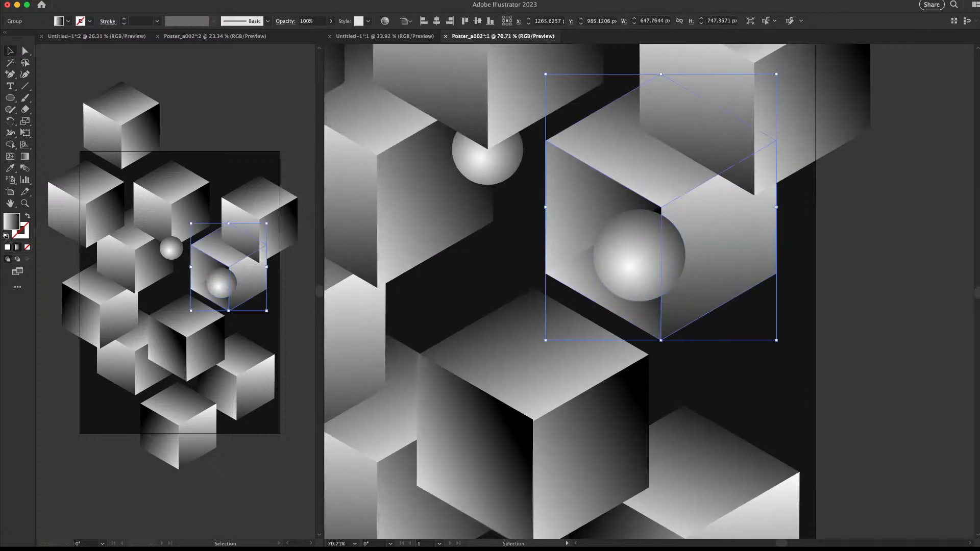
{"action": "left_click", "coordinate": [714, 248]}
{"action": "key", "text": "super+c"}
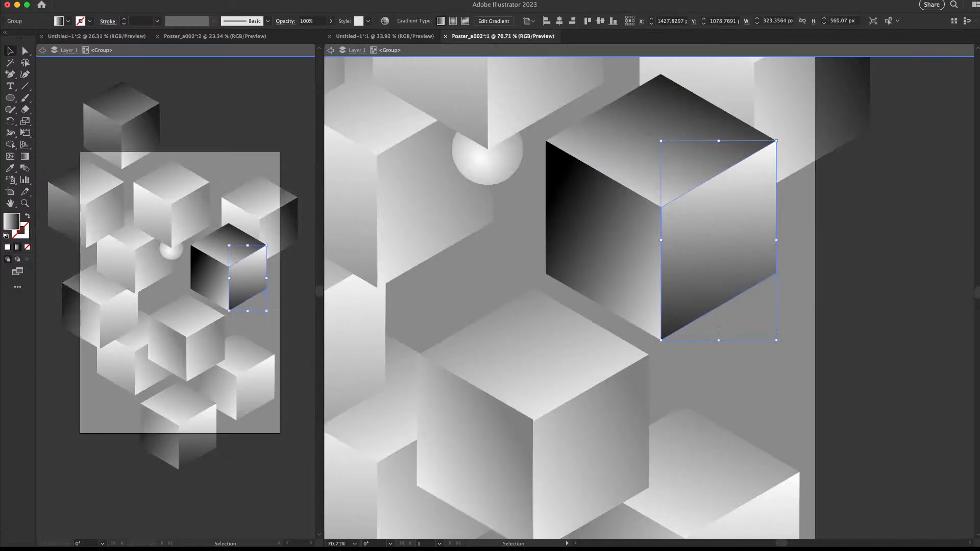
{"action": "key", "text": "Escape"}
{"action": "key", "text": "super+f"}
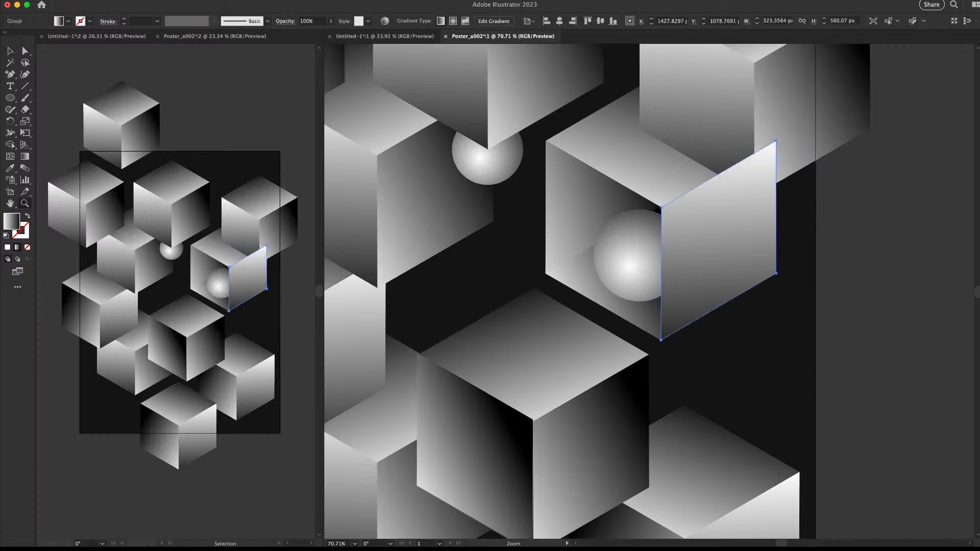
Bring the upper-right cube to the front of the stack
{"action": "left_click_drag", "start_coordinate": [488, 308], "coordinate": [441, 309]}
{"action": "left_click_drag", "start_coordinate": [576, 265], "coordinate": [562, 295]}
{"action": "left_click", "coordinate": [714, 286]}
{"action": "left_click", "coordinate": [656, 210]}
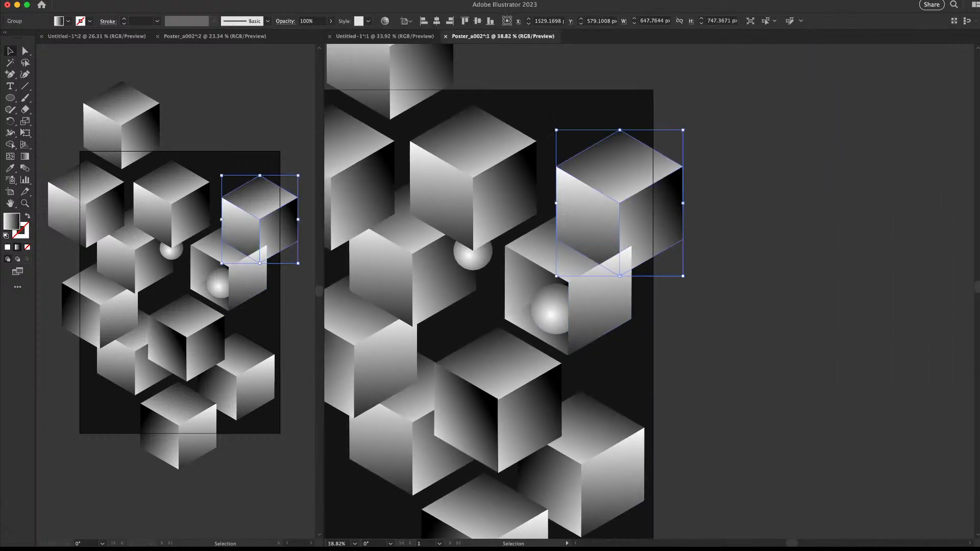
{"action": "key", "text": "super+shift+bracketright"}
{"action": "left_click", "coordinate": [697, 311]}
Enlarge the sphere inside the cube around its centre and settle its position
{"action": "left_click_drag", "start_coordinate": [607, 286], "coordinate": [699, 292]}
{"action": "left_click_drag", "start_coordinate": [699, 292], "coordinate": [728, 292]}
{"action": "left_click", "coordinate": [618, 307]}
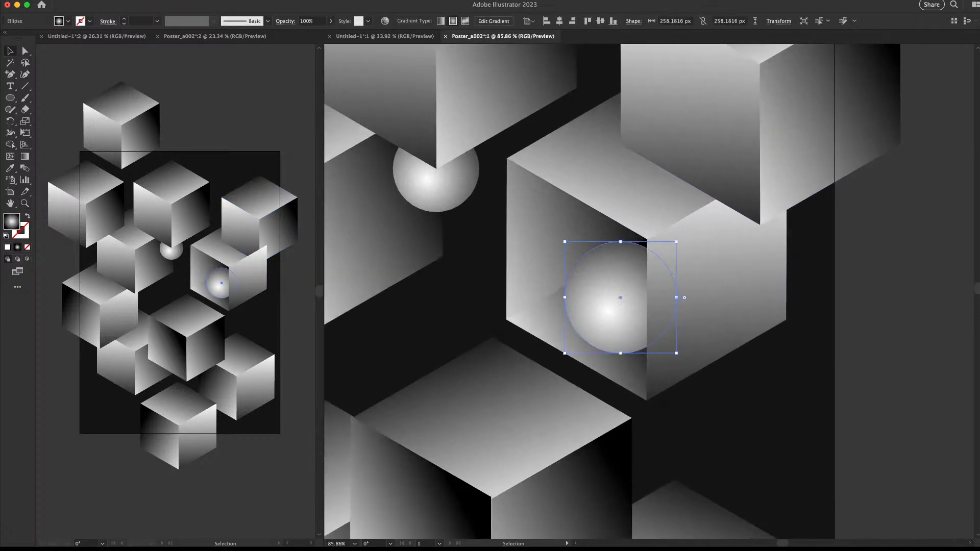
{"action": "mouse_move", "coordinate": [676, 242]}
{"action": "left_mouse_down"}
{"action": "mouse_move", "coordinate": [695, 233]}
{"action": "mouse_move", "coordinate": [688, 230]}
{"action": "left_mouse_up"}
{"action": "left_click_drag", "start_coordinate": [553, 297], "coordinate": [561, 287]}
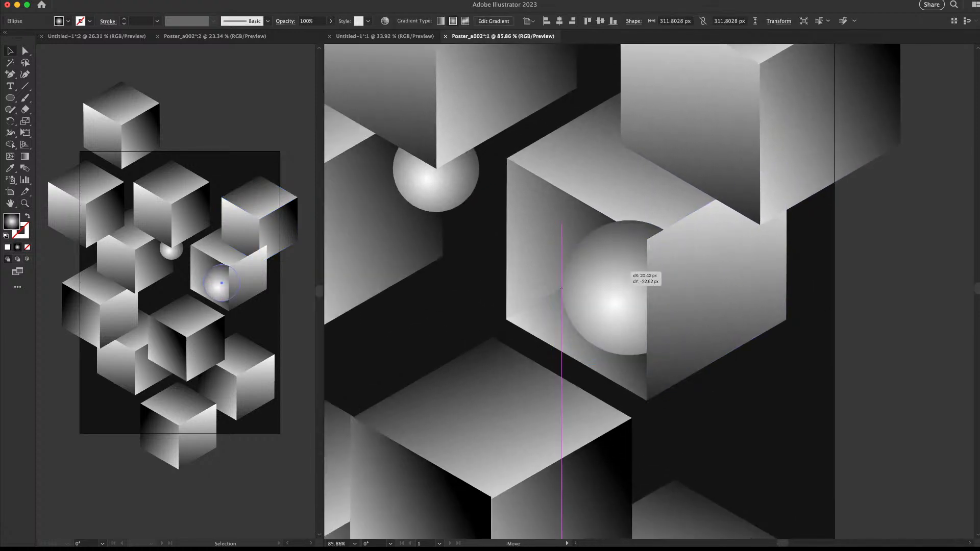
{"action": "left_click_drag", "start_coordinate": [624, 272], "coordinate": [615, 280]}
Delete the open cube's dark top face and paste a top face onto the lower cube
{"action": "mouse_move", "coordinate": [696, 265]}
{"action": "left_mouse_down"}
{"action": "mouse_move", "coordinate": [624, 265]}
{"action": "mouse_move", "coordinate": [711, 265]}
{"action": "left_mouse_up"}
{"action": "left_click_drag", "start_coordinate": [674, 186], "coordinate": [532, 305]}
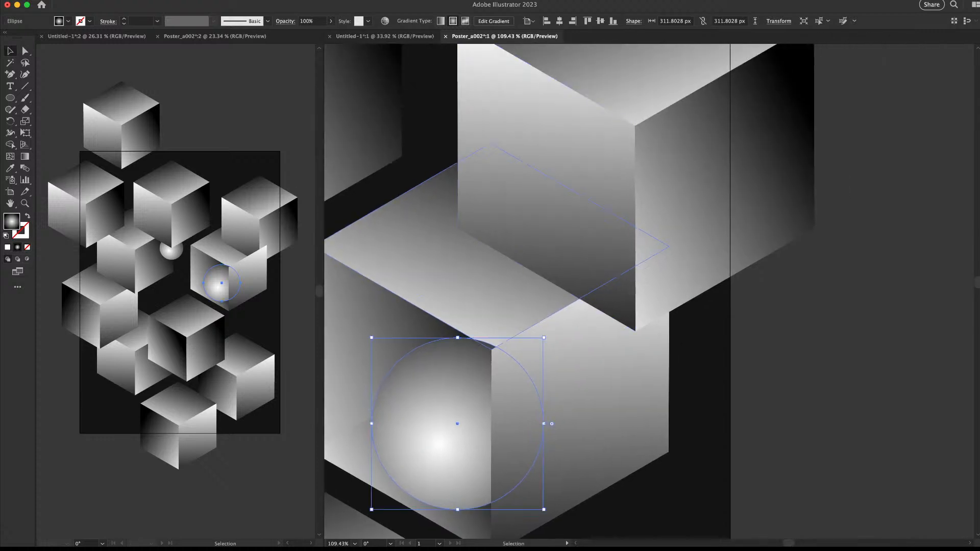
{"action": "double_click", "coordinate": [531, 305]}
{"action": "left_click", "coordinate": [566, 275]}
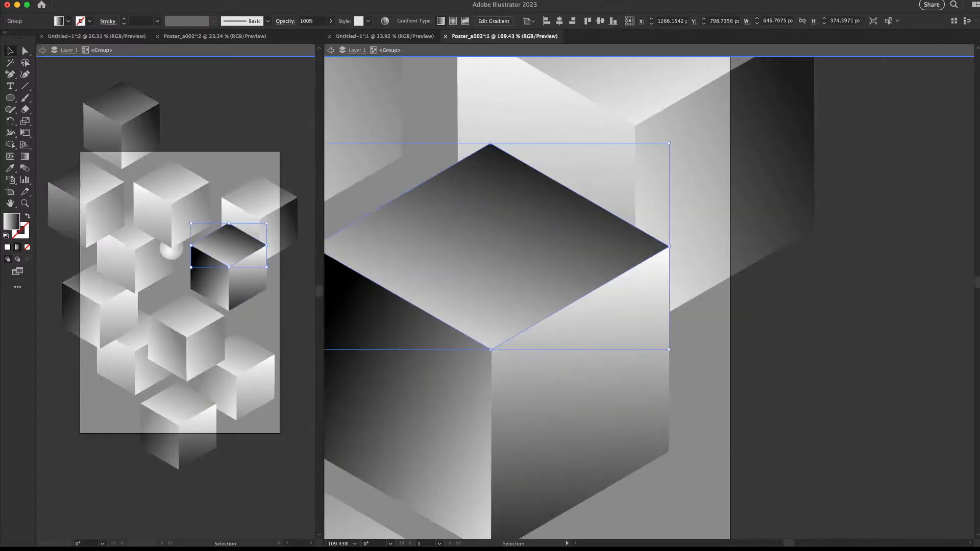
{"action": "key", "text": "Delete"}
{"action": "key", "text": "Escape"}
{"action": "left_click_drag", "start_coordinate": [664, 316], "coordinate": [671, 244]}
{"action": "key", "text": "super+f"}
{"action": "key", "text": "super+shift+a"}
Enlarge the right-hand cube's sphere and redraw its radial gradient highlight toward the lower right
{"action": "left_click_drag", "start_coordinate": [535, 378], "coordinate": [603, 305]}
{"action": "left_click", "coordinate": [603, 305], "text": "super"}
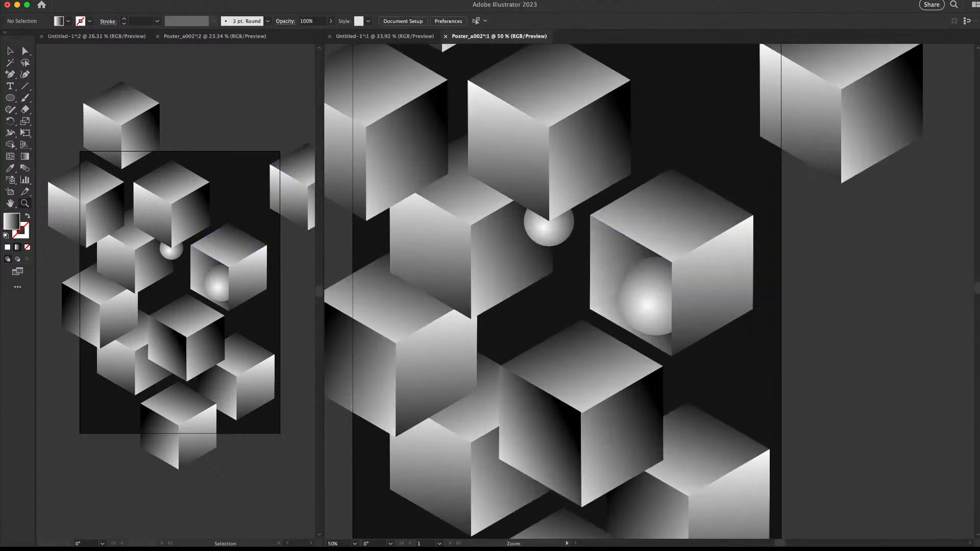
{"action": "left_click", "coordinate": [650, 299]}
{"action": "left_click_drag", "start_coordinate": [695, 257], "coordinate": [704, 248]}
{"action": "mouse_move", "coordinate": [656, 284]}
{"action": "left_mouse_down"}
{"action": "mouse_move", "coordinate": [655, 266]}
{"action": "mouse_move", "coordinate": [722, 208]}
{"action": "mouse_move", "coordinate": [698, 235]}
{"action": "left_mouse_up"}
{"action": "key", "text": "g"}
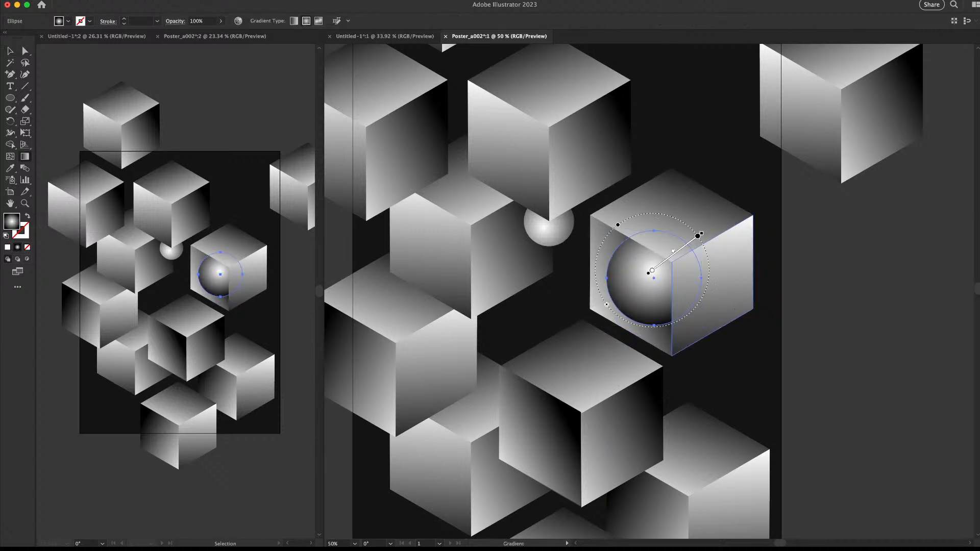
{"action": "left_click_drag", "start_coordinate": [652, 270], "coordinate": [565, 349]}
{"action": "left_click_drag", "start_coordinate": [640, 301], "coordinate": [685, 261]}
{"action": "key", "text": "super+shift+a"}
Move the upper-right cube down-left onto the poster
{"action": "key", "text": "z"}
{"action": "left_click_drag", "start_coordinate": [731, 291], "coordinate": [643, 290]}
{"action": "left_click_drag", "start_coordinate": [643, 290], "coordinate": [514, 321]}
{"action": "key", "text": "v"}
{"action": "left_click_drag", "start_coordinate": [723, 210], "coordinate": [653, 249]}
{"action": "key", "text": "super"}
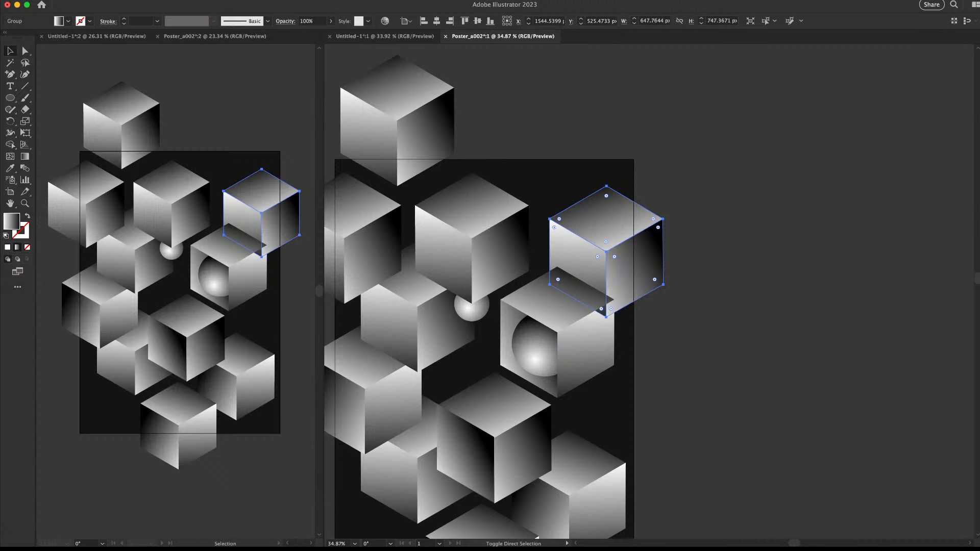
Bring the moved cube to the front and trial-select its sphere and faces
{"action": "key", "text": "super+shift+bracketright"}
{"action": "key", "text": "super+shift+a"}
{"action": "left_click_drag", "start_coordinate": [521, 296], "coordinate": [661, 214]}
{"action": "left_click_drag", "start_coordinate": [661, 213], "coordinate": [699, 214]}
{"action": "left_click", "coordinate": [684, 299]}
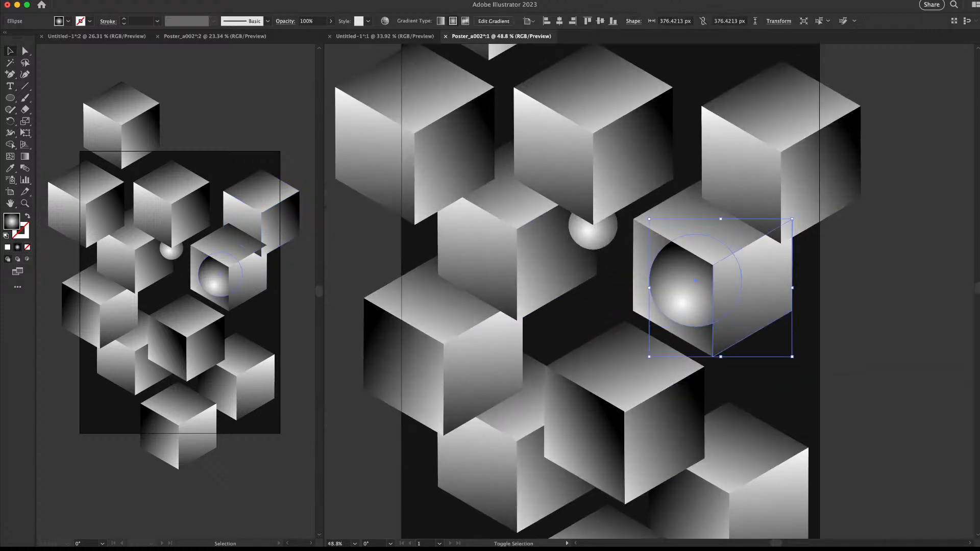
{"action": "left_click", "coordinate": [752, 286], "text": "shift"}
{"action": "left_click", "coordinate": [700, 219], "text": "shift"}
{"action": "left_click", "coordinate": [620, 276], "text": "shift"}
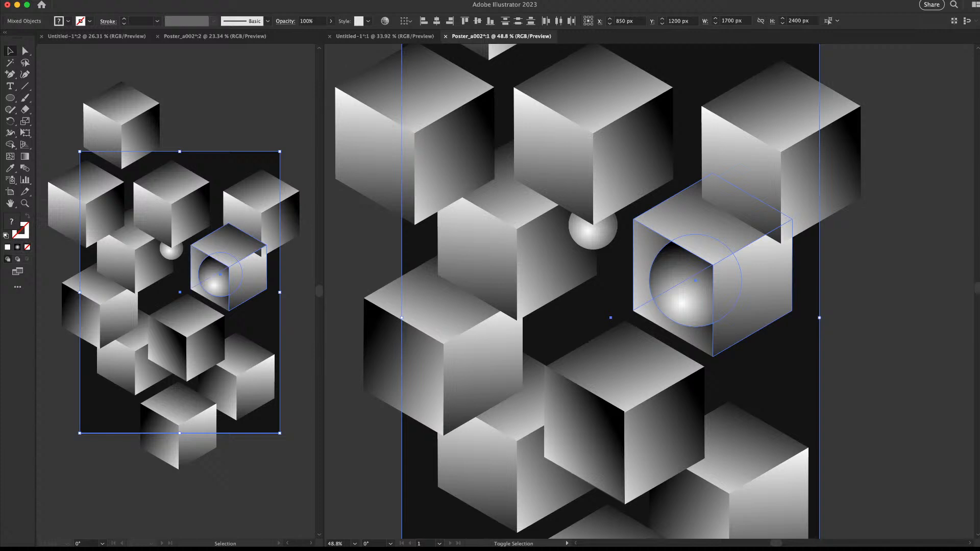
{"action": "key", "text": "super+shift+a"}
Lay a new gradient across the open cube's left face
{"action": "double_click", "coordinate": [658, 322]}
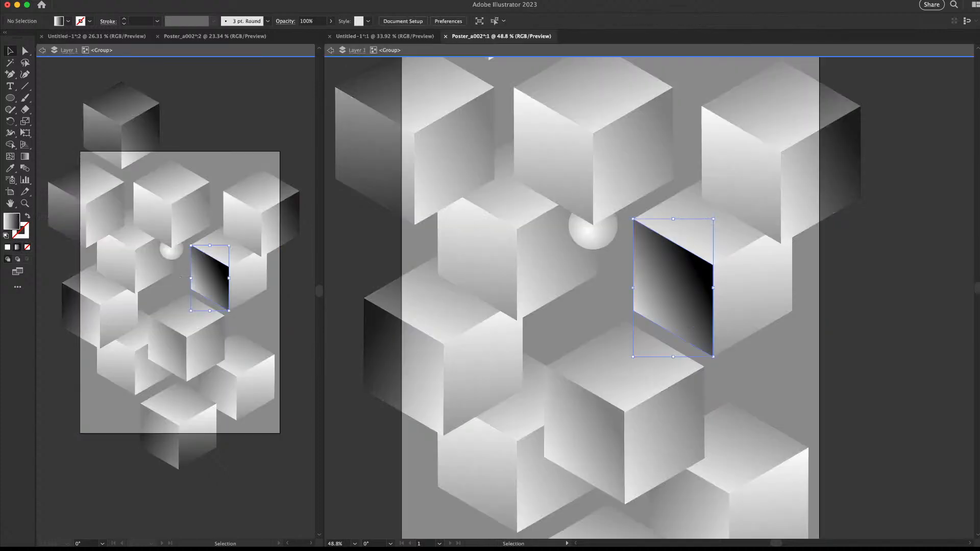
{"action": "key", "text": "g"}
{"action": "left_click_drag", "start_coordinate": [628, 266], "coordinate": [628, 290]}
{"action": "key", "text": "v"}
{"action": "key", "text": "Escape"}
Group the open cube with its sphere, moving the top-right cube aside temporarily
{"action": "key", "text": "z"}
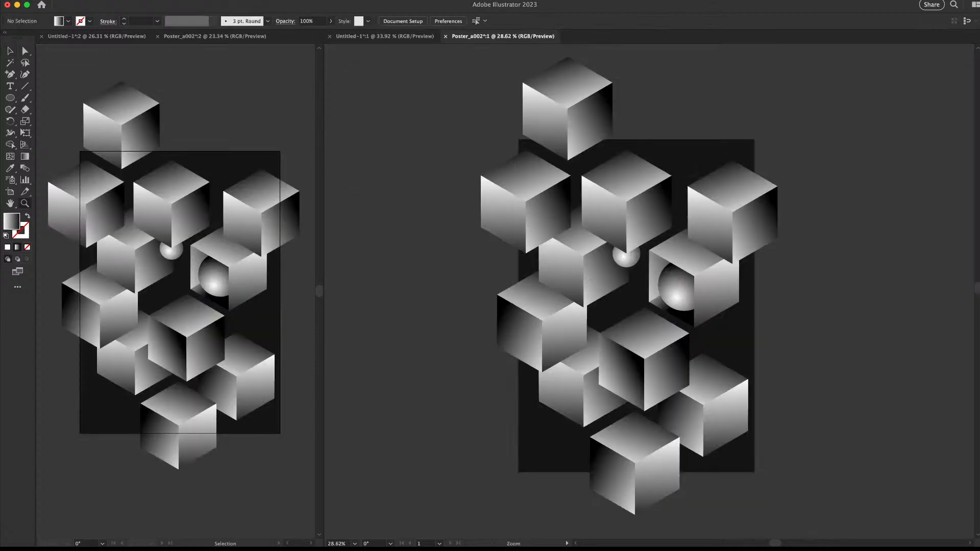
{"action": "left_click_drag", "start_coordinate": [889, 373], "coordinate": [930, 373]}
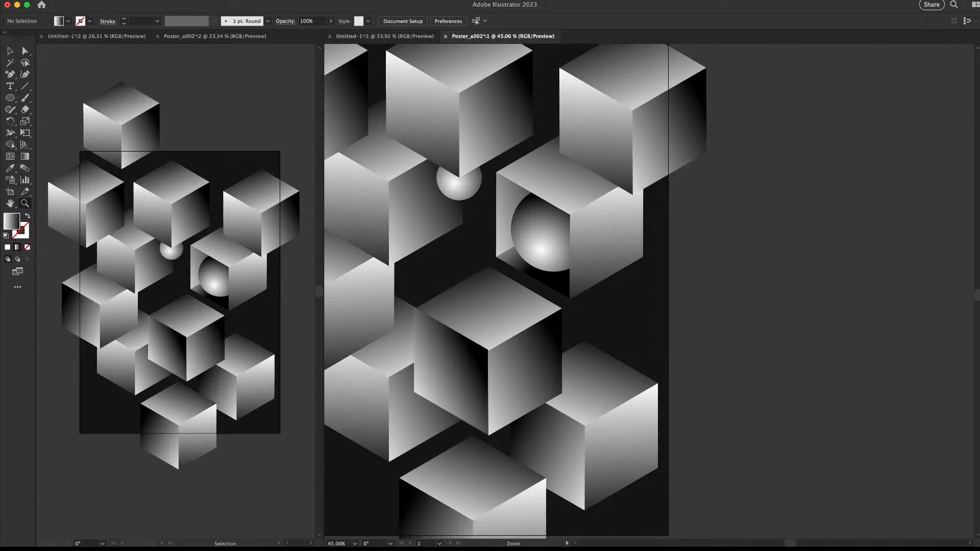
{"action": "left_click_drag", "start_coordinate": [802, 431], "coordinate": [761, 431]}
{"action": "key", "text": "v"}
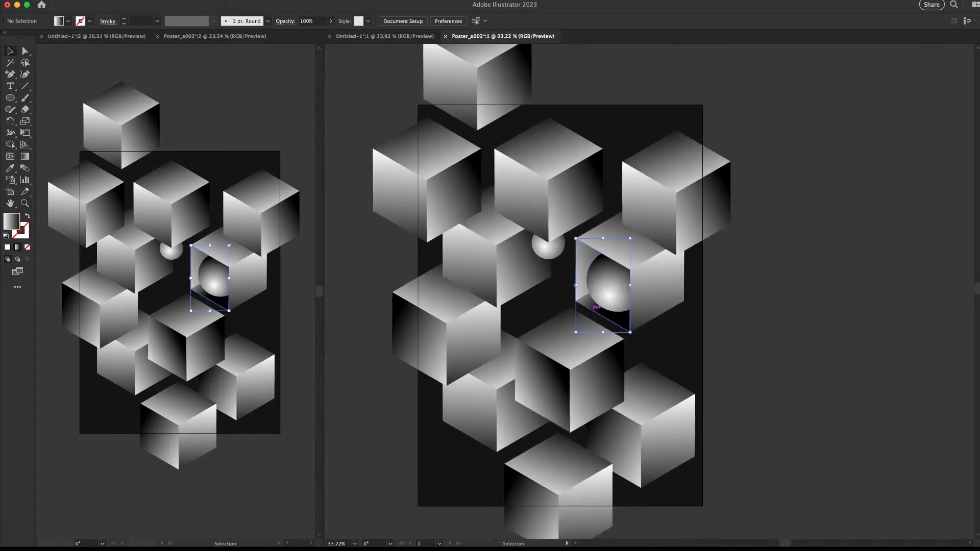
{"action": "left_click", "coordinate": [595, 304]}
{"action": "left_click_drag", "start_coordinate": [707, 207], "coordinate": [762, 205]}
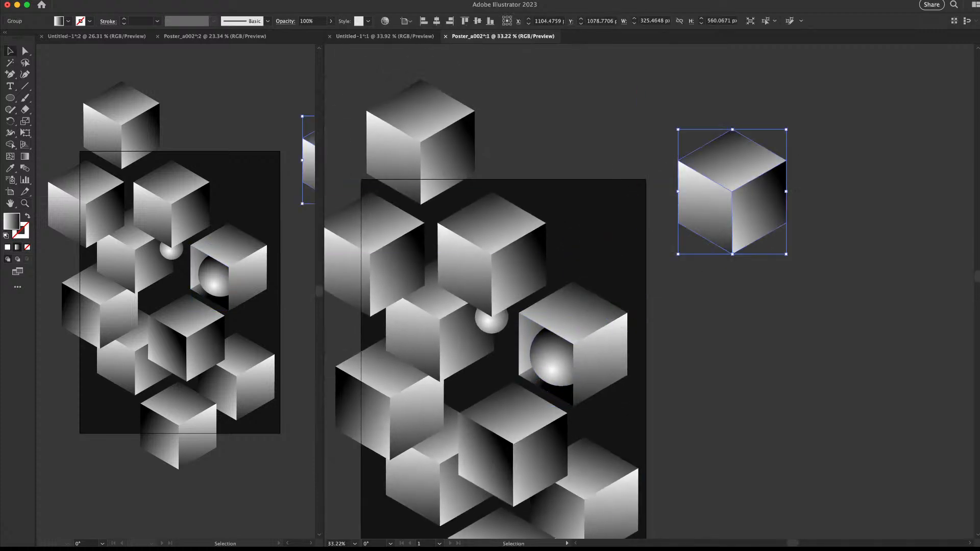
{"action": "left_click_drag", "start_coordinate": [531, 367], "coordinate": [570, 385]}
{"action": "left_click", "coordinate": [505, 367], "text": "shift"}
{"action": "key", "text": "super+g"}
{"action": "left_click_drag", "start_coordinate": [825, 220], "coordinate": [729, 222]}
{"action": "key", "text": "super+shift+a"}
Place a smaller 269 × 310 px mirrored copy of the sphere cube near the poster's top
{"action": "left_click_drag", "start_coordinate": [682, 308], "coordinate": [566, 227]}
{"action": "left_click_drag", "start_coordinate": [620, 165], "coordinate": [589, 201]}
{"action": "left_click_drag", "start_coordinate": [569, 247], "coordinate": [578, 200]}
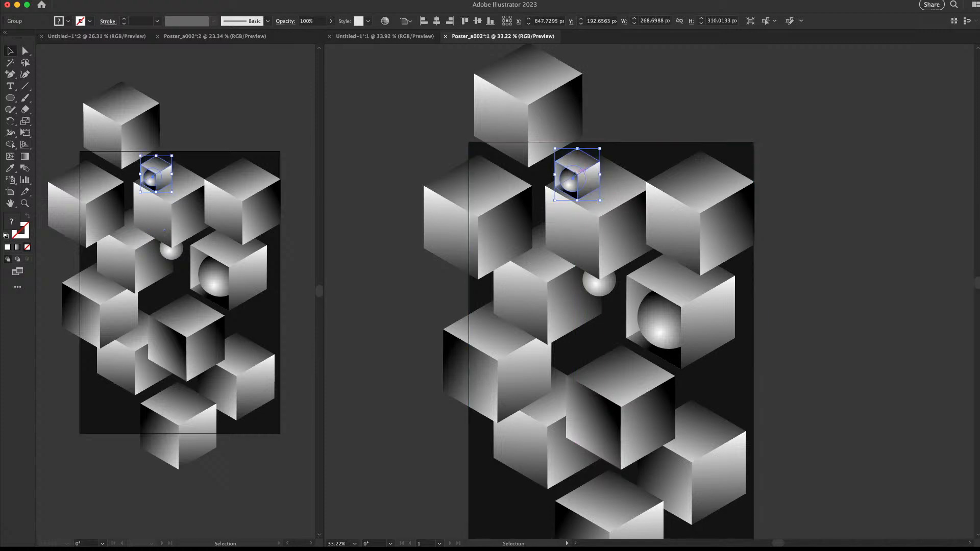
{"action": "key", "text": "Return"}
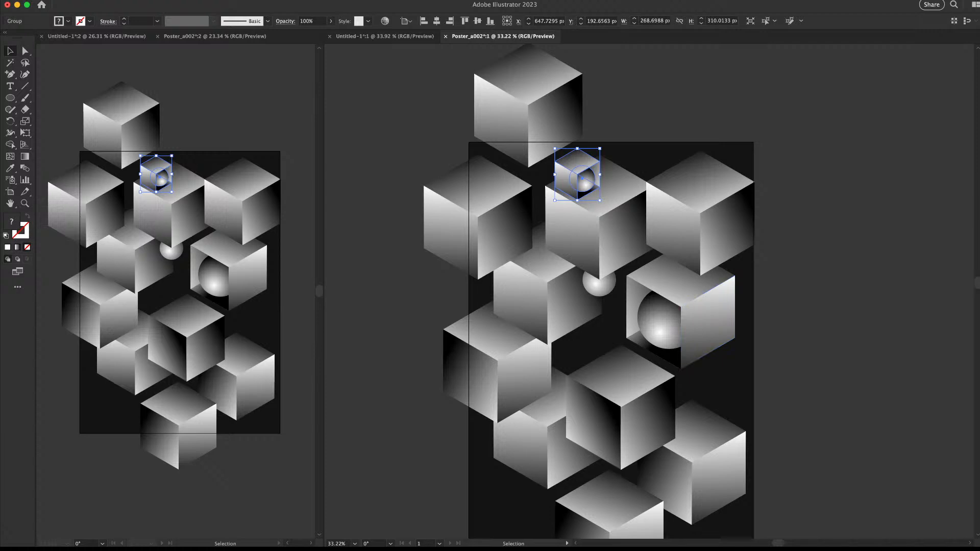
{"action": "key", "text": "super+shift+a"}
{"action": "key", "text": "super+space"}
{"action": "left_click_drag", "start_coordinate": [600, 264], "coordinate": [574, 264]}
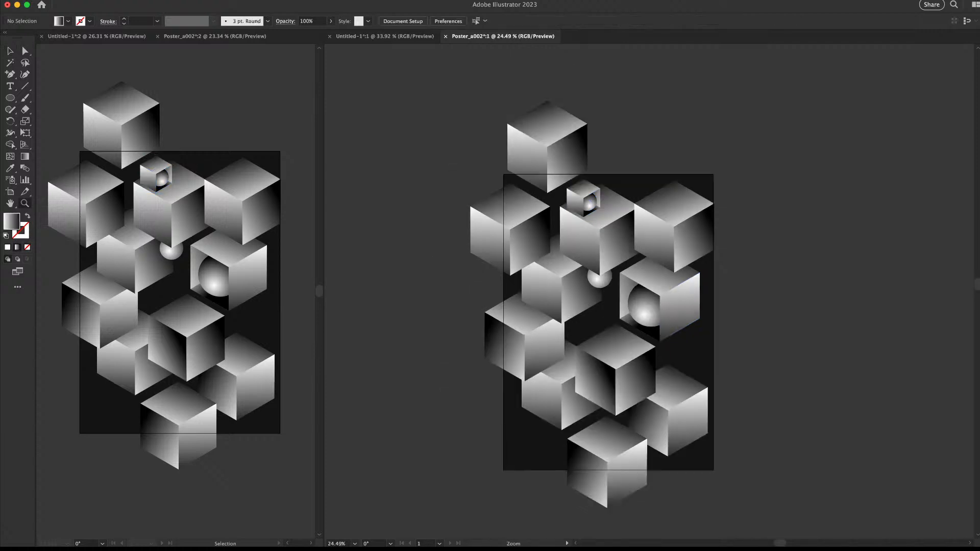
Try the small cube on the large cube's top, then delete it
{"action": "left_click_drag", "start_coordinate": [584, 199], "coordinate": [627, 199]}
{"action": "left_click_drag", "start_coordinate": [584, 190], "coordinate": [550, 186]}
{"action": "key", "text": "super+space"}
{"action": "mouse_move", "coordinate": [628, 184]}
{"action": "left_mouse_down"}
{"action": "mouse_move", "coordinate": [579, 184]}
{"action": "mouse_move", "coordinate": [627, 183]}
{"action": "left_mouse_up"}
{"action": "left_click_drag", "start_coordinate": [550, 186], "coordinate": [608, 187]}
{"action": "key", "text": "super+space"}
{"action": "key", "text": "super+shift+a"}
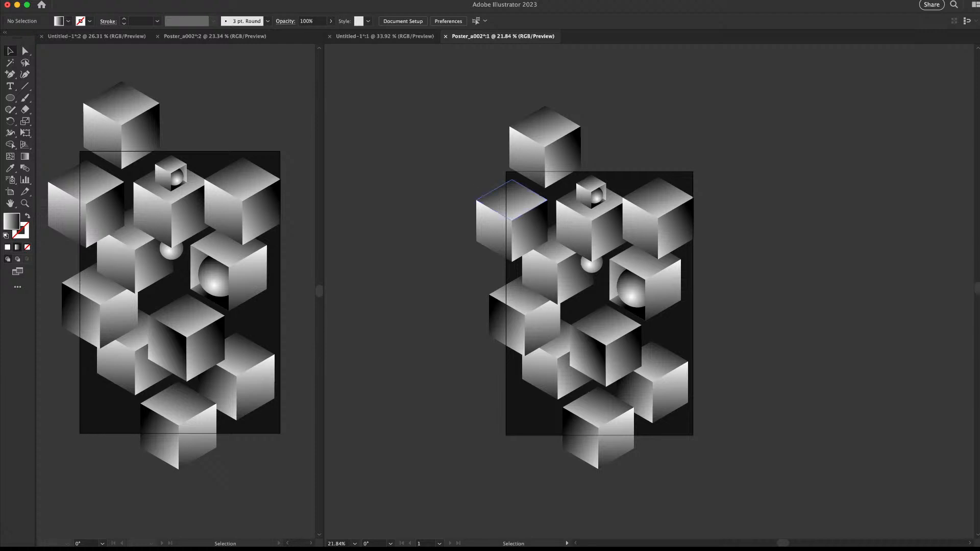
{"action": "left_click_drag", "start_coordinate": [589, 190], "coordinate": [620, 190]}
{"action": "left_click", "coordinate": [587, 193]}
{"action": "key", "text": "Delete"}
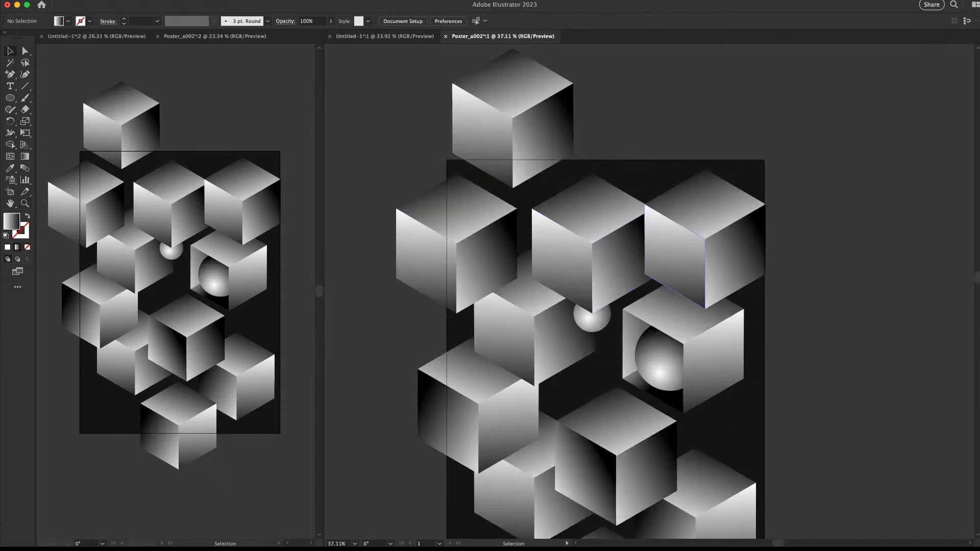
Delete the middle cube and nudge the sphere cube slightly down
{"action": "left_click_drag", "start_coordinate": [522, 211], "coordinate": [502, 211]}
{"action": "left_click_drag", "start_coordinate": [572, 245], "coordinate": [559, 193]}
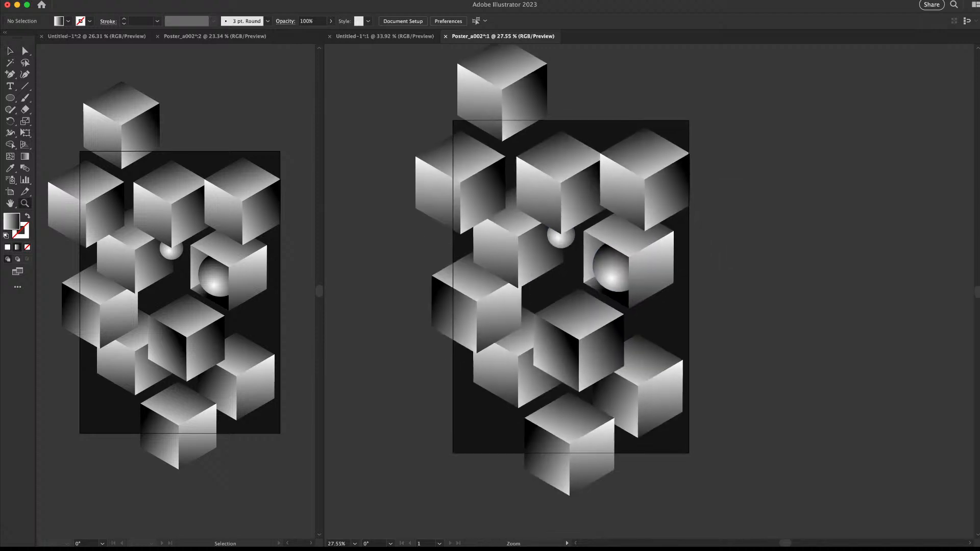
{"action": "left_click_drag", "start_coordinate": [563, 308], "coordinate": [575, 308]}
{"action": "left_click", "coordinate": [557, 359]}
{"action": "key", "text": "Delete"}
{"action": "left_click", "coordinate": [577, 327]}
{"action": "key", "text": "Delete"}
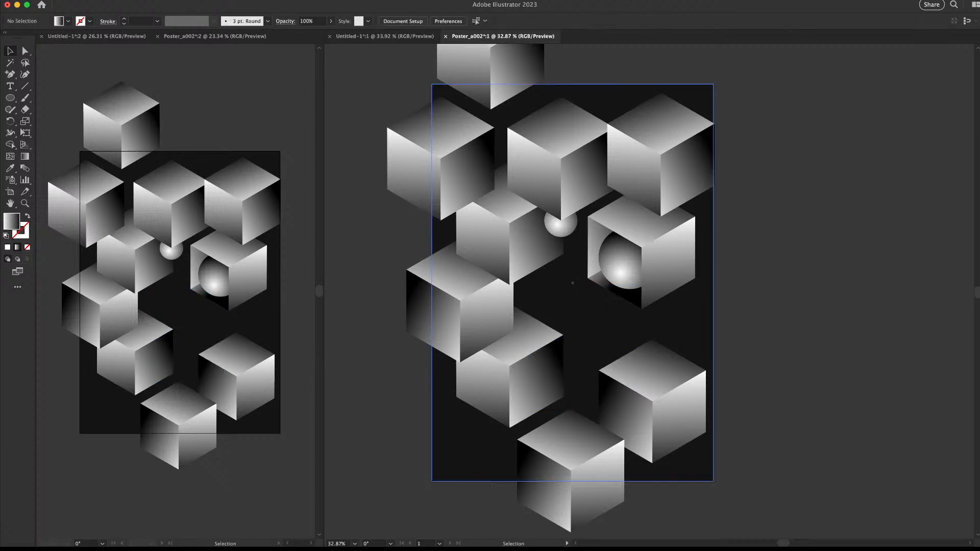
{"action": "left_click_drag", "start_coordinate": [663, 263], "coordinate": [664, 265]}
Duplicate the sphere cube to the lower left, mirror it, and shift it right
{"action": "left_click_drag", "start_coordinate": [655, 231], "coordinate": [532, 321]}
{"action": "key", "text": "e"}
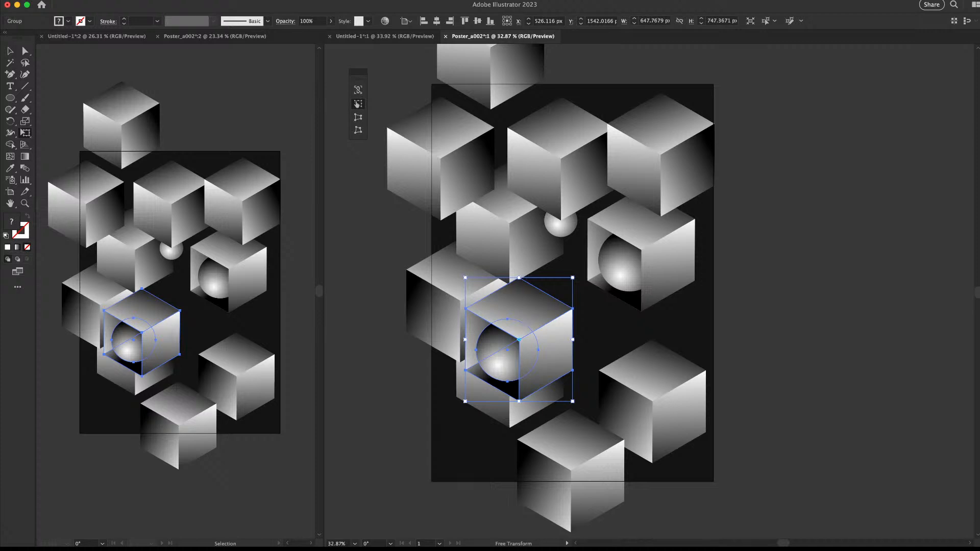
{"action": "key", "text": "Return"}
{"action": "key", "text": "v"}
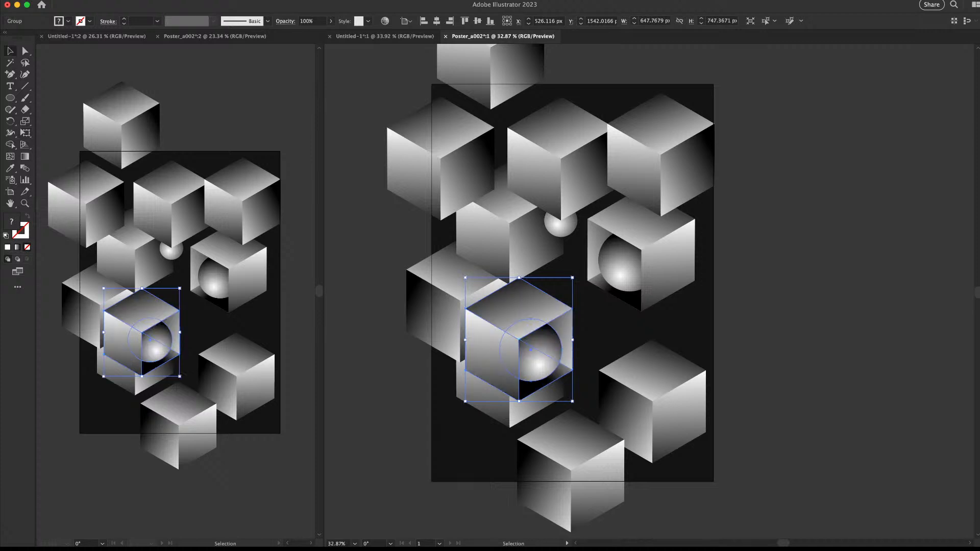
{"action": "left_click", "coordinate": [604, 327]}
{"action": "left_click_drag", "start_coordinate": [505, 333], "coordinate": [575, 338]}
{"action": "key", "text": "super+shift+a"}
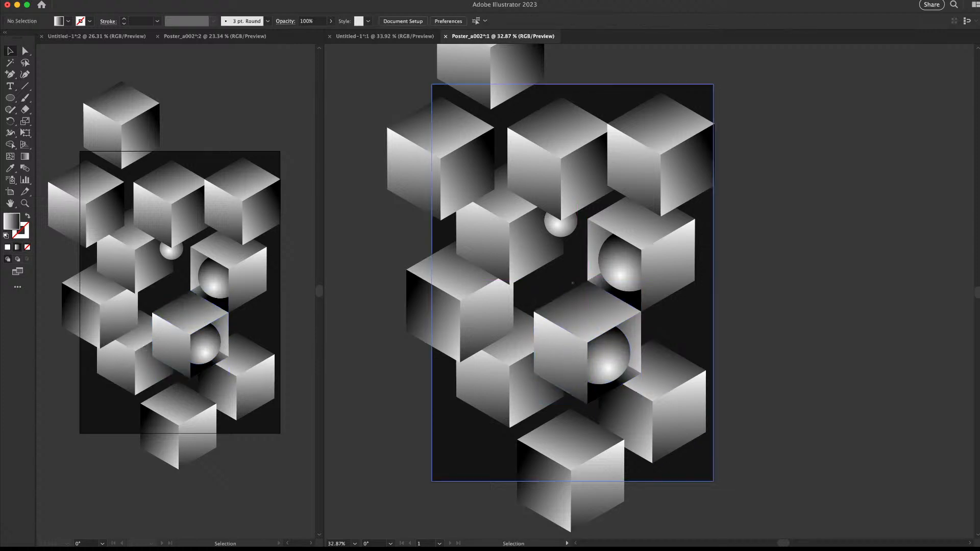
Replace the plain lower-right cube with a 648 × 747 px sphere cube copy
{"action": "left_click_drag", "start_coordinate": [636, 339], "coordinate": [614, 377]}
{"action": "left_click_drag", "start_coordinate": [614, 386], "coordinate": [671, 293]}
{"action": "key", "text": "z"}
{"action": "left_click_drag", "start_coordinate": [757, 261], "coordinate": [727, 263]}
{"action": "left_click_drag", "start_coordinate": [727, 262], "coordinate": [570, 338]}
{"action": "key", "text": "v"}
{"action": "left_click_drag", "start_coordinate": [534, 200], "coordinate": [730, 235]}
{"action": "left_click_drag", "start_coordinate": [557, 356], "coordinate": [699, 425]}
{"action": "key", "text": "Delete"}
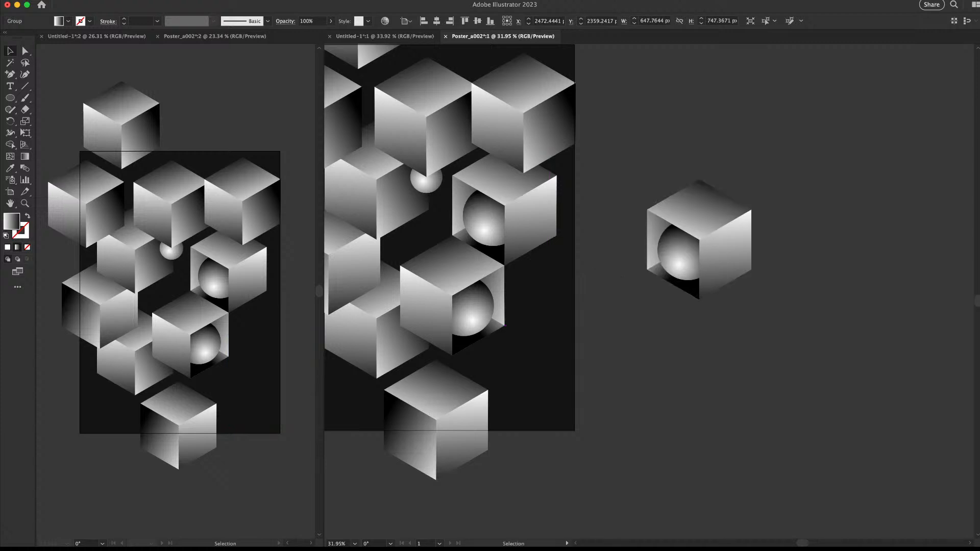
{"action": "left_click_drag", "start_coordinate": [734, 232], "coordinate": [592, 348]}
{"action": "key", "text": "z"}
{"action": "mouse_move", "coordinate": [674, 293]}
{"action": "left_mouse_down"}
{"action": "mouse_move", "coordinate": [613, 293]}
{"action": "mouse_move", "coordinate": [796, 309]}
{"action": "left_mouse_up"}
{"action": "key", "text": "super+shift+a"}
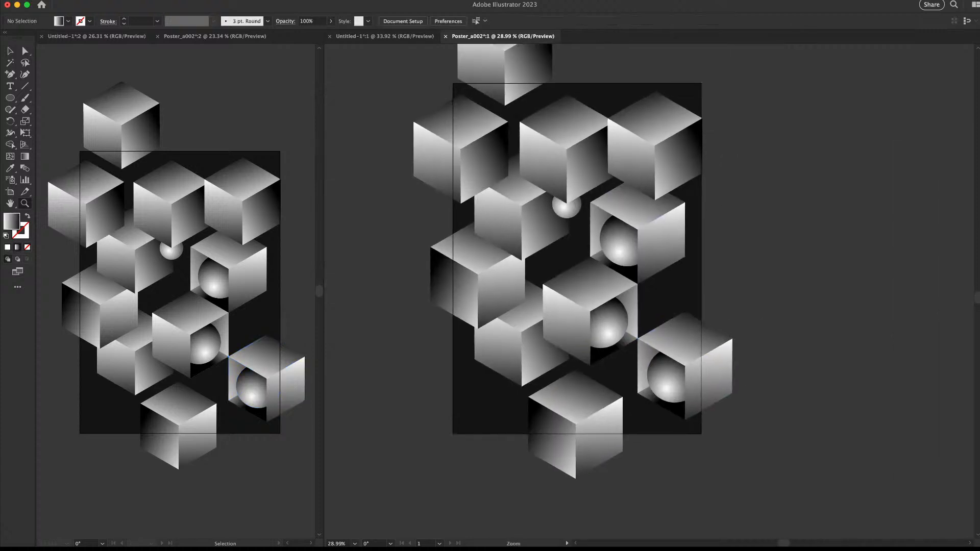
Marquee-select and delete the cubes on the poster's left side
{"action": "left_click_drag", "start_coordinate": [610, 318], "coordinate": [577, 318]}
{"action": "key", "text": "v"}
{"action": "left_click_drag", "start_coordinate": [434, 91], "coordinate": [526, 352]}
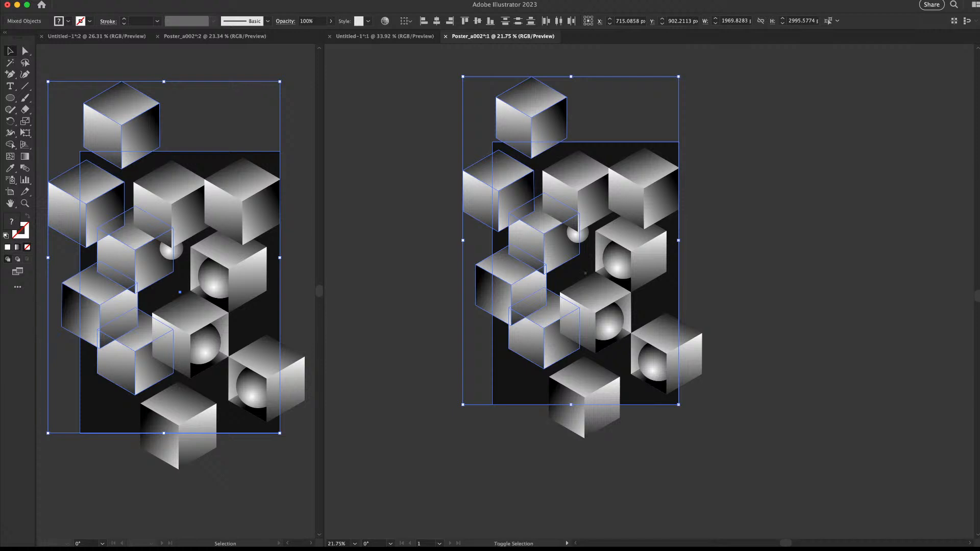
{"action": "key", "text": "Delete"}
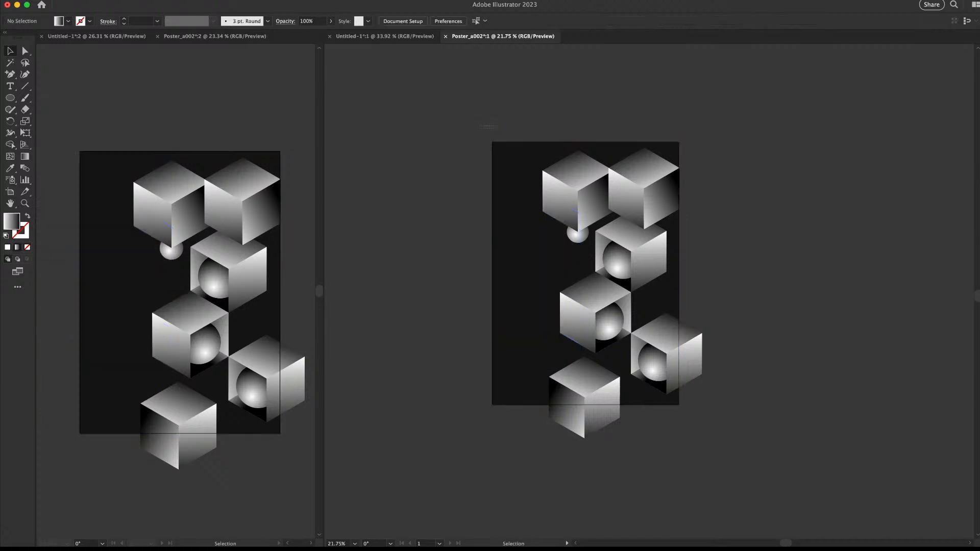
Delete the top-left cube, loose sphere, top-right and bottom cubes, then select the remaining trio
{"action": "left_click", "coordinate": [577, 191]}
{"action": "key", "text": "Delete"}
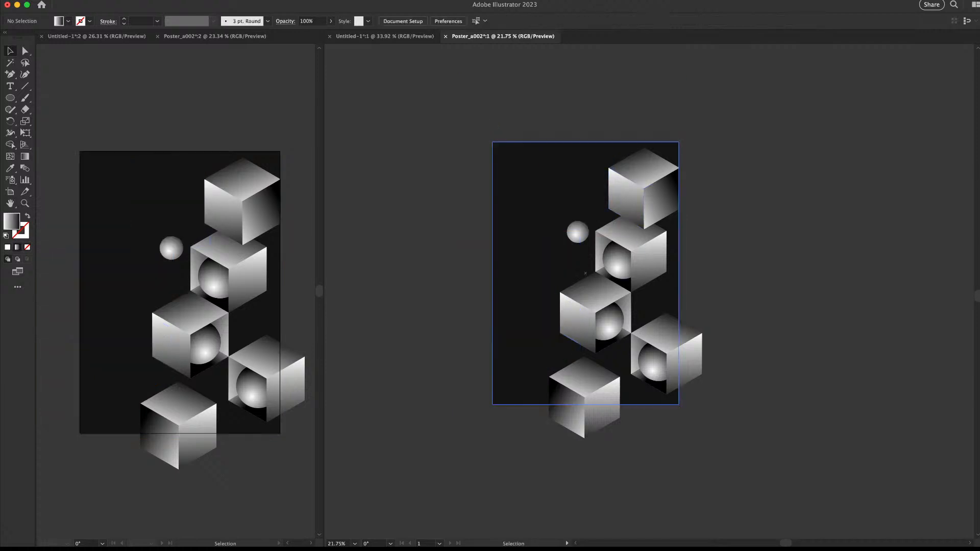
{"action": "left_click", "coordinate": [583, 233]}
{"action": "key", "text": "Delete"}
{"action": "left_click", "coordinate": [642, 188]}
{"action": "key", "text": "Delete"}
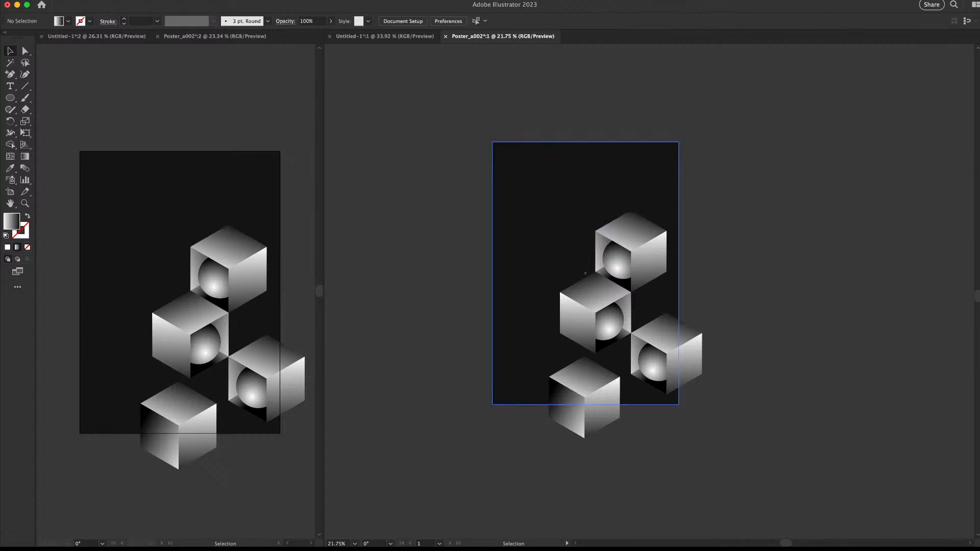
{"action": "left_click", "coordinate": [585, 393]}
{"action": "key", "text": "Delete"}
{"action": "key", "text": "super+a"}
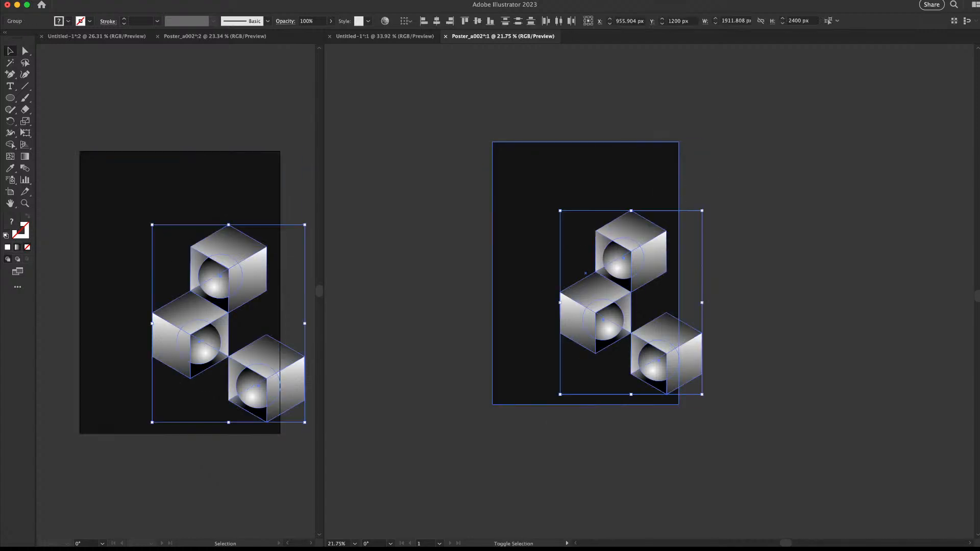
Move the three cubes up-left onto the artboard and enlarge the group about its centre
{"action": "left_click_drag", "start_coordinate": [648, 255], "coordinate": [599, 227]}
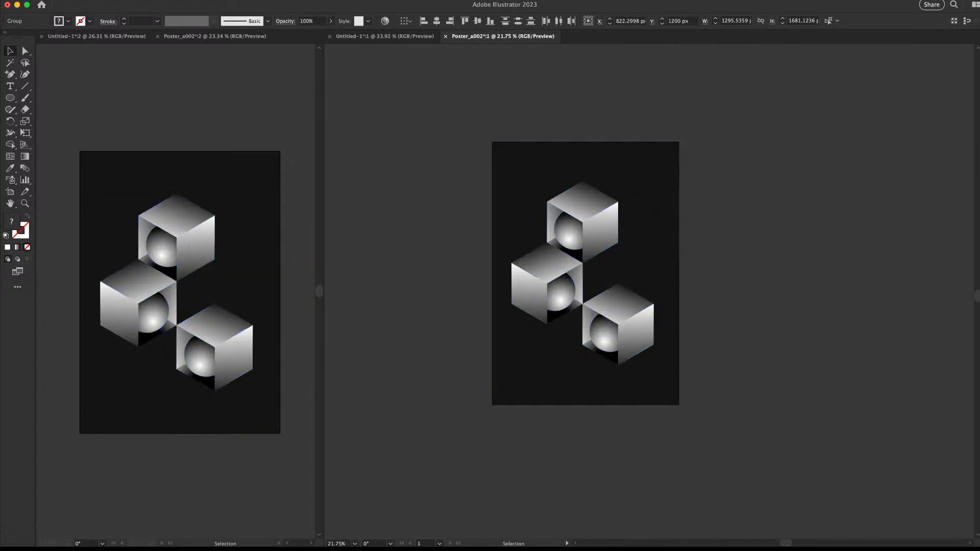
{"action": "left_click", "coordinate": [755, 286]}
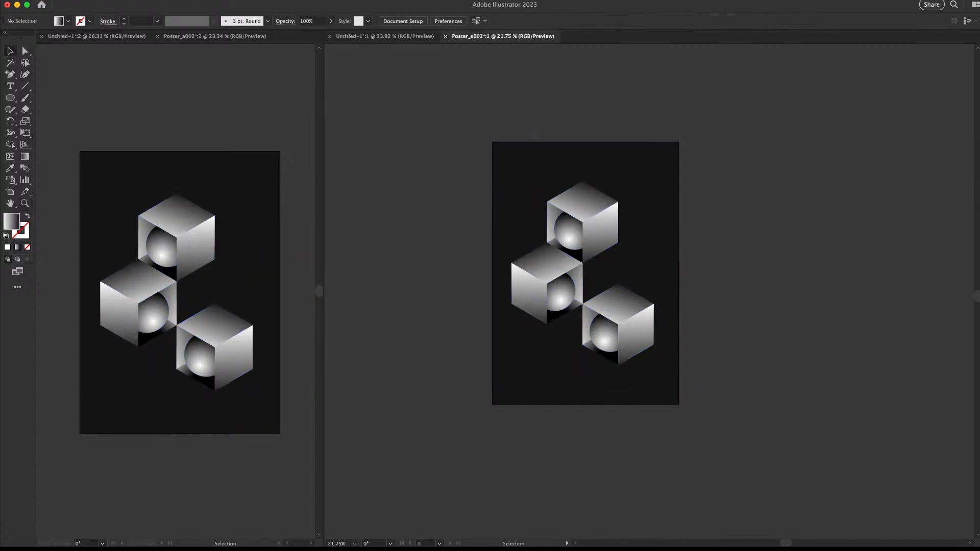
{"action": "key", "text": "super+space"}
{"action": "left_click_drag", "start_coordinate": [588, 280], "coordinate": [595, 319]}
{"action": "key", "text": "space"}
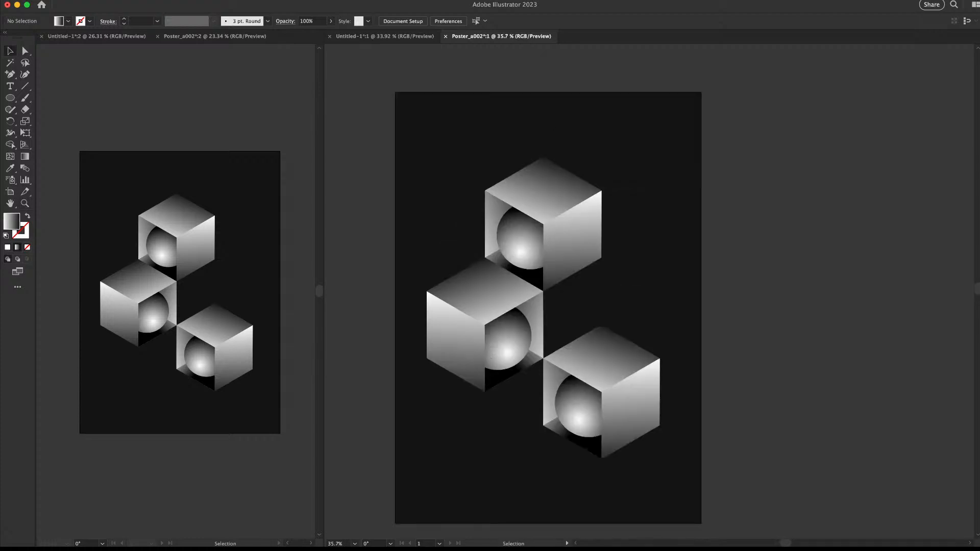
{"action": "key", "text": "super+space"}
{"action": "left_click_drag", "start_coordinate": [546, 408], "coordinate": [503, 409]}
{"action": "key", "text": "super+a"}
{"action": "left_click", "coordinate": [503, 413], "text": "shift"}
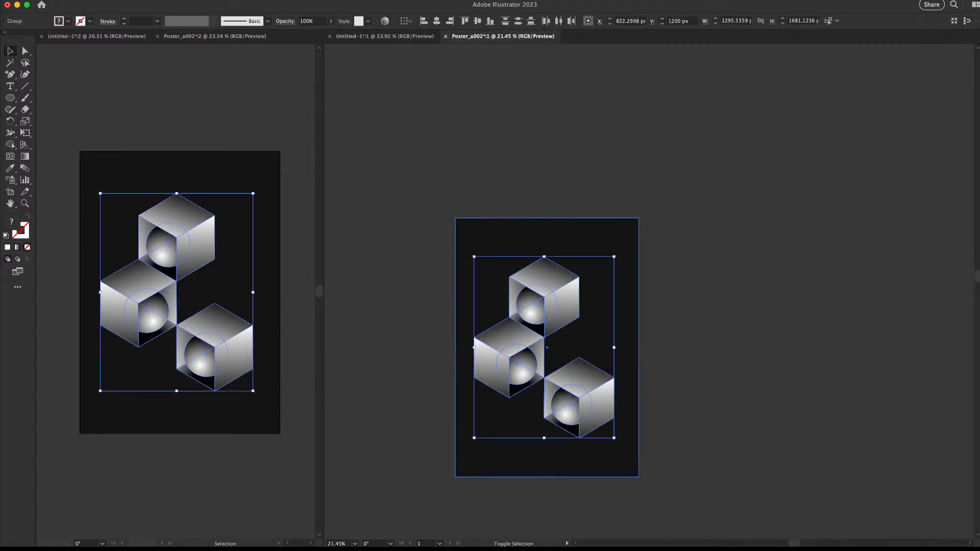
{"action": "left_click_drag", "start_coordinate": [614, 257], "coordinate": [613, 259]}
{"action": "key", "text": "super+shift+a"}
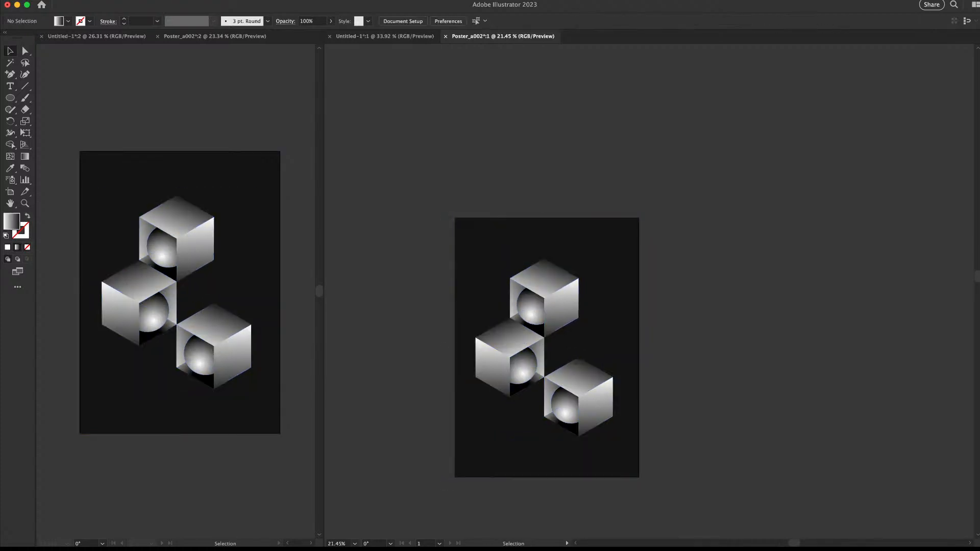
Reselect all three cubes, enlarge them slightly, shift them right and down, and enter the top cube's group
{"action": "key", "text": "super+space"}
{"action": "left_click_drag", "start_coordinate": [498, 419], "coordinate": [535, 420]}
{"action": "left_click", "coordinate": [608, 390]}
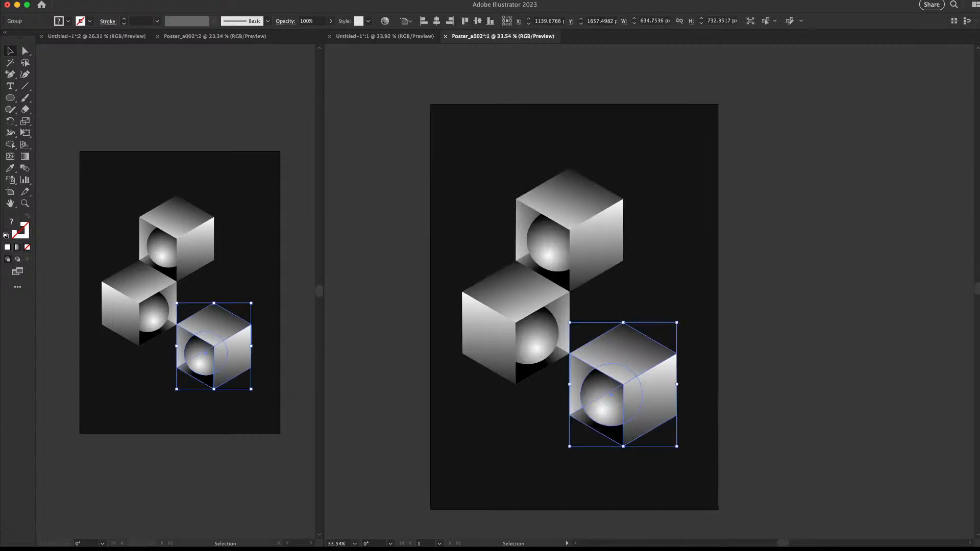
{"action": "scroll", "coordinate": [549, 255], "scroll_direction": "up", "scroll_amount": 1}
{"action": "scroll", "coordinate": [549, 255], "scroll_direction": "right", "scroll_amount": 2}
{"action": "left_click", "coordinate": [549, 255], "text": "shift"}
{"action": "left_click", "coordinate": [495, 337], "text": "shift"}
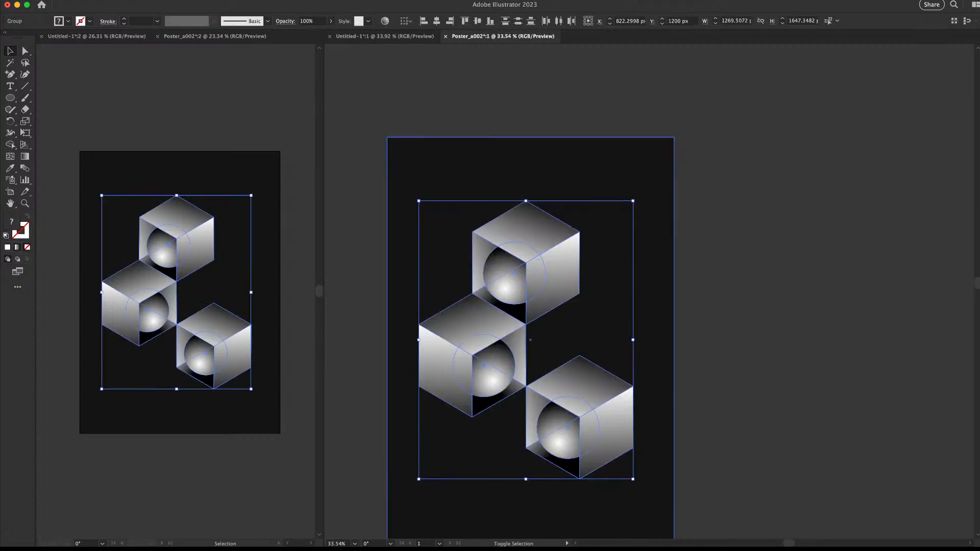
{"action": "left_click_drag", "start_coordinate": [633, 202], "coordinate": [636, 199]}
{"action": "left_click_drag", "start_coordinate": [531, 250], "coordinate": [540, 256]}
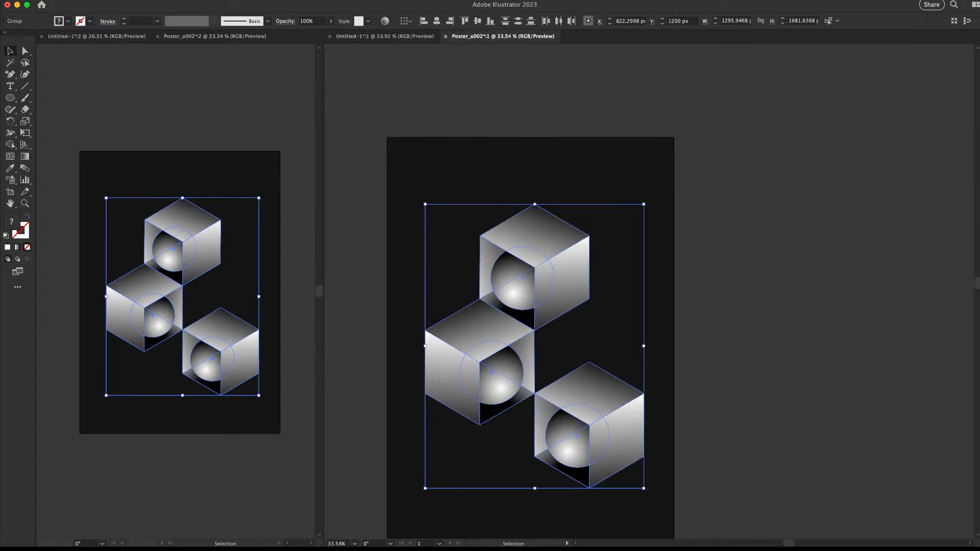
{"action": "double_click", "coordinate": [536, 250]}
Enlarge the top cube's top face and turn it into an unfilled white outline, 3 px thick
{"action": "double_click", "coordinate": [541, 250]}
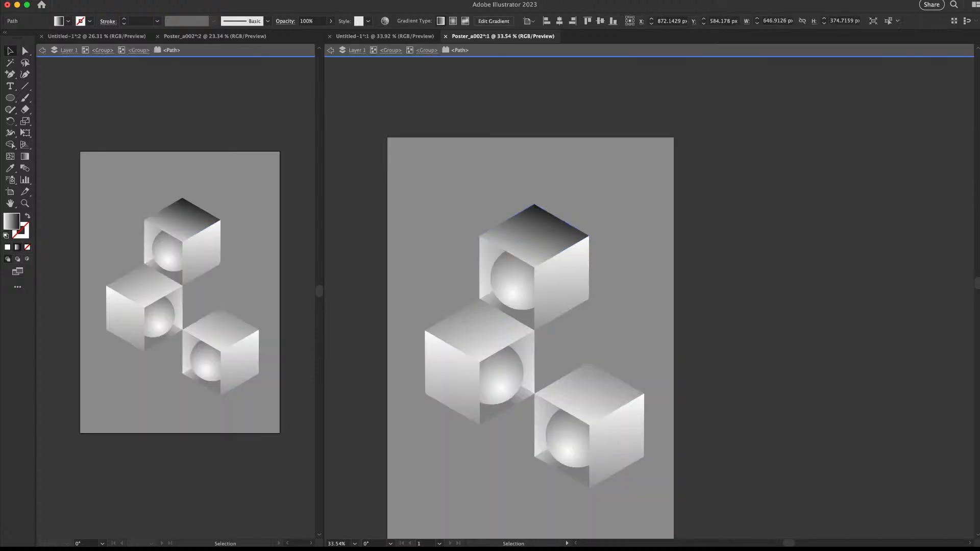
{"action": "key", "text": "Escape"}
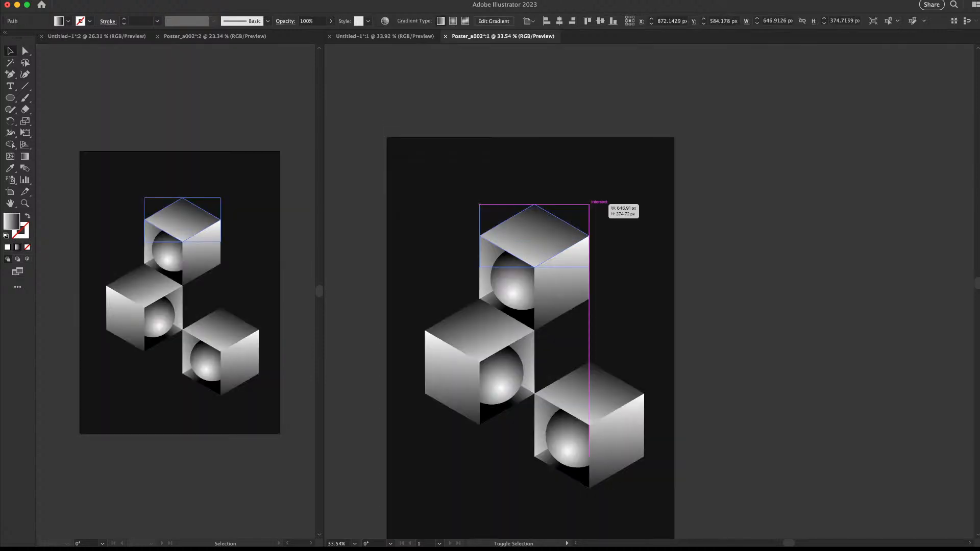
{"action": "left_click_drag", "start_coordinate": [589, 204], "coordinate": [612, 190]}
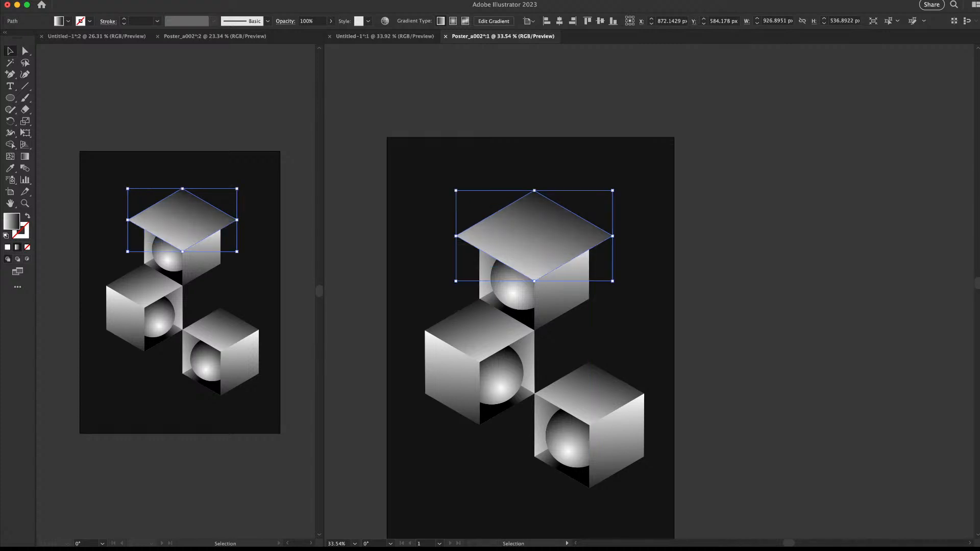
{"action": "key", "text": "x"}
{"action": "key", "text": "comma"}
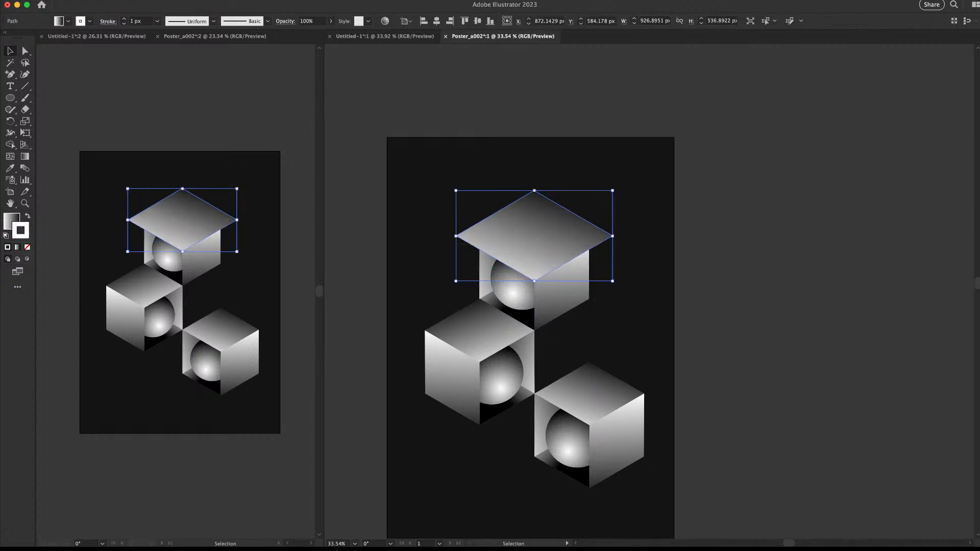
{"action": "key", "text": "slash"}
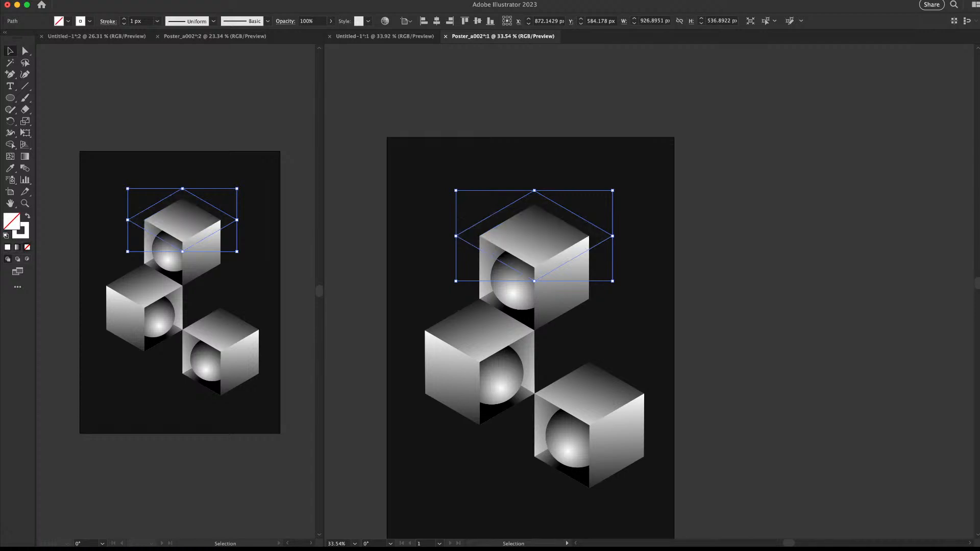
{"action": "left_click", "coordinate": [628, 245]}
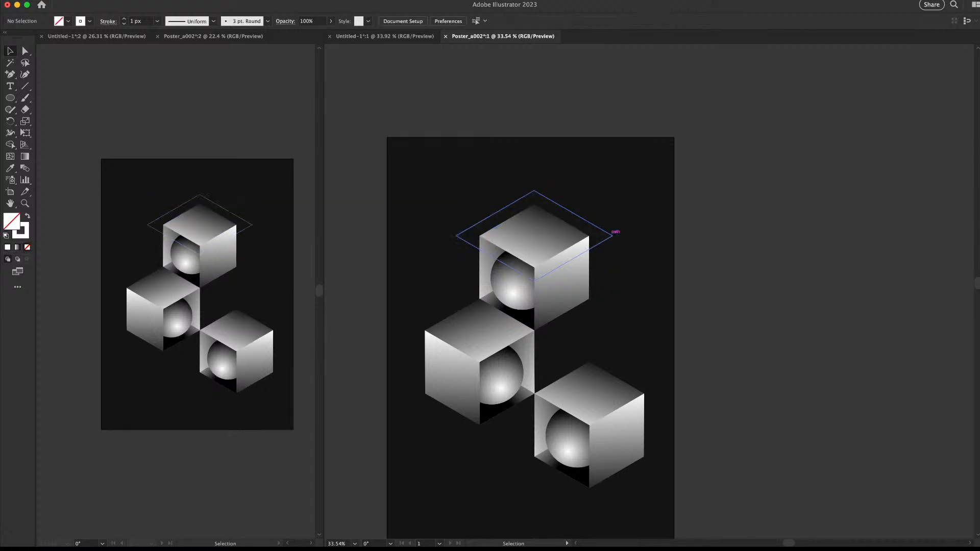
{"action": "left_click", "coordinate": [611, 234]}
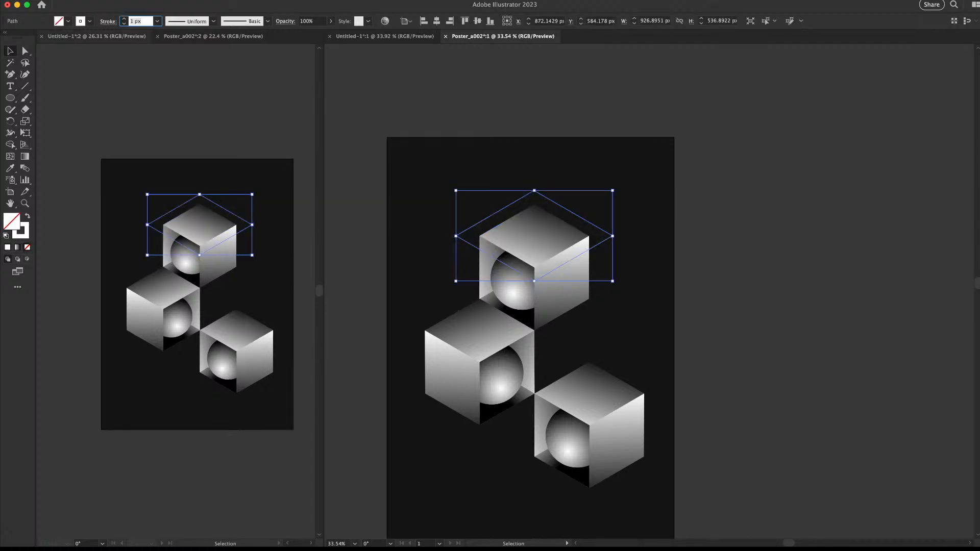
{"action": "type", "text": "3"}
{"action": "key", "text": "Return"}
{"action": "left_click", "coordinate": [707, 279]}
{"action": "left_click_drag", "start_coordinate": [708, 279], "coordinate": [679, 279]}
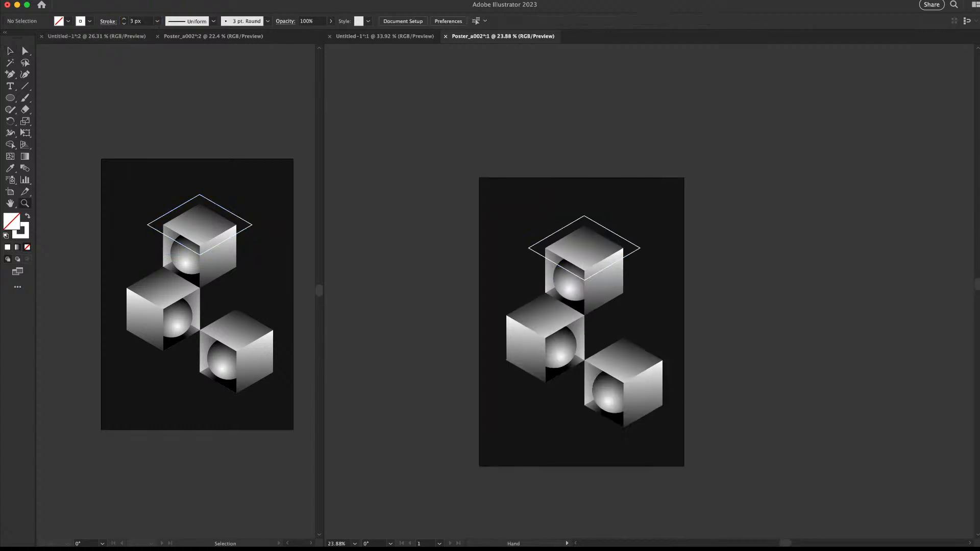
{"action": "left_click_drag", "start_coordinate": [657, 372], "coordinate": [685, 373]}
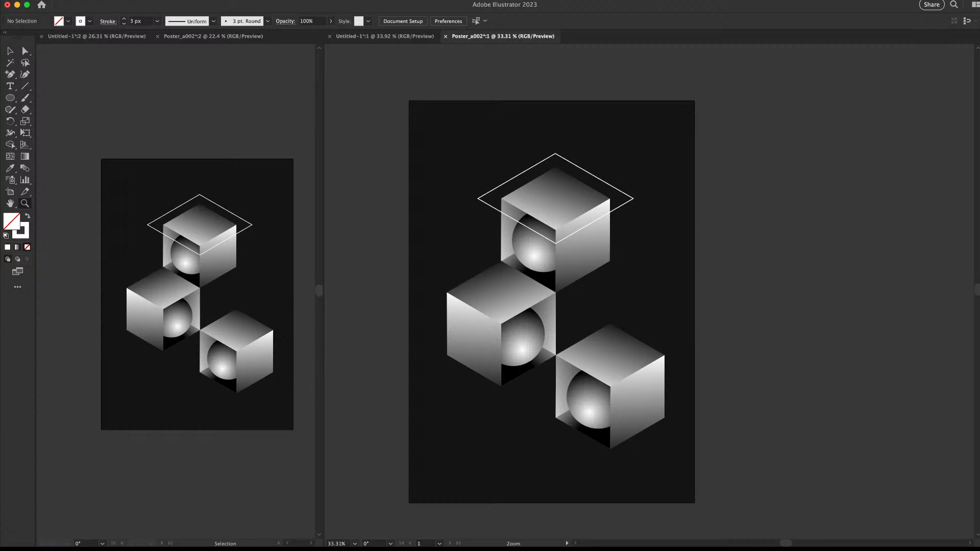
{"action": "left_click_drag", "start_coordinate": [492, 310], "coordinate": [513, 310]}
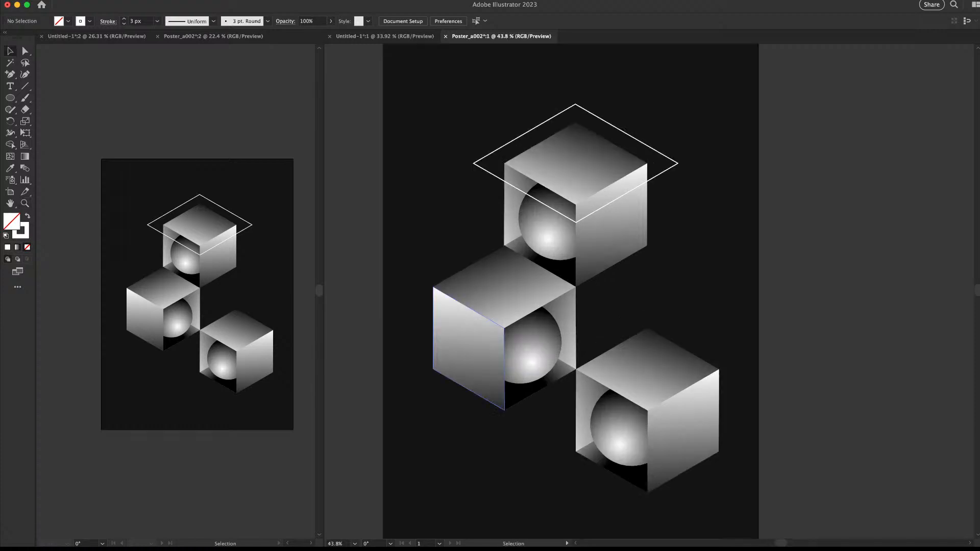
Scale the top cube's top face to 125% and make it an unfilled white 2 px outline
{"action": "left_click", "coordinate": [468, 347]}
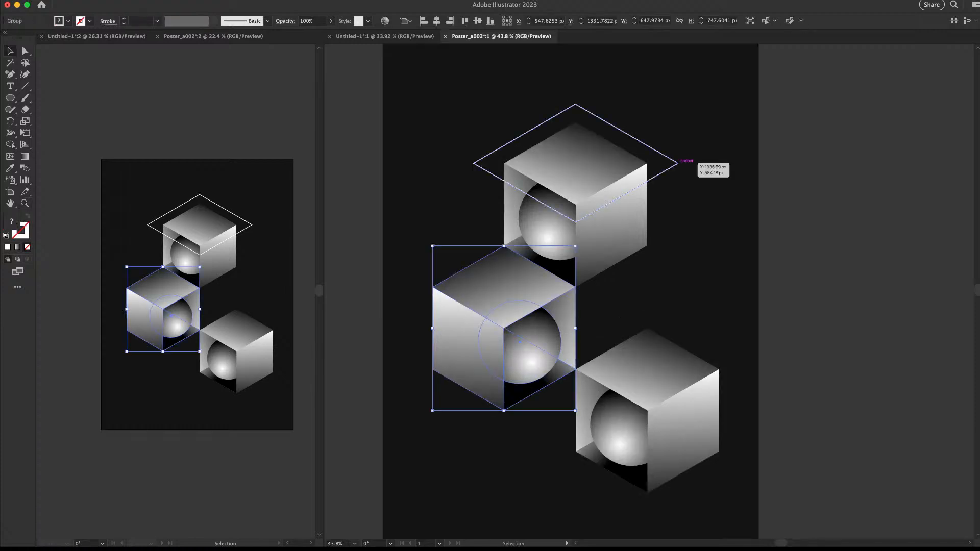
{"action": "left_click", "coordinate": [678, 162]}
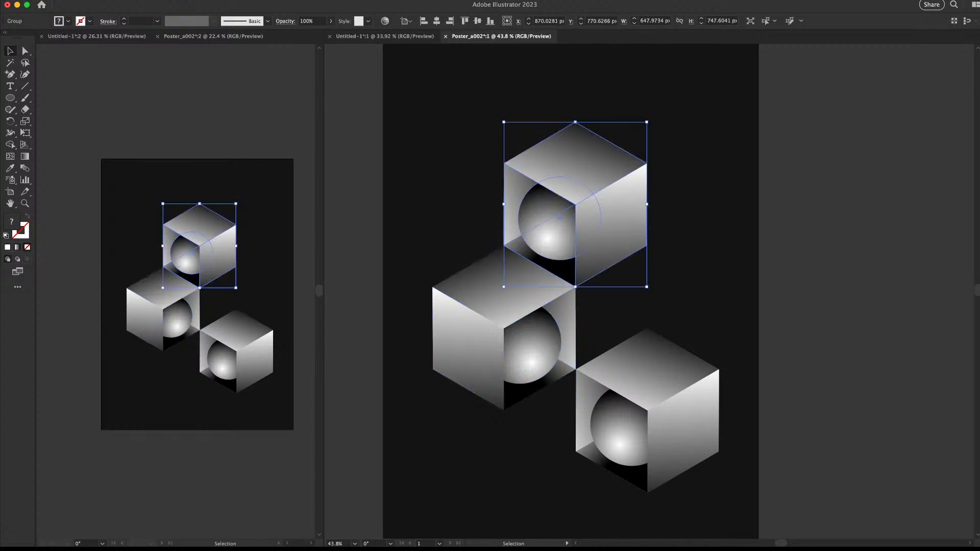
{"action": "double_click", "coordinate": [575, 163]}
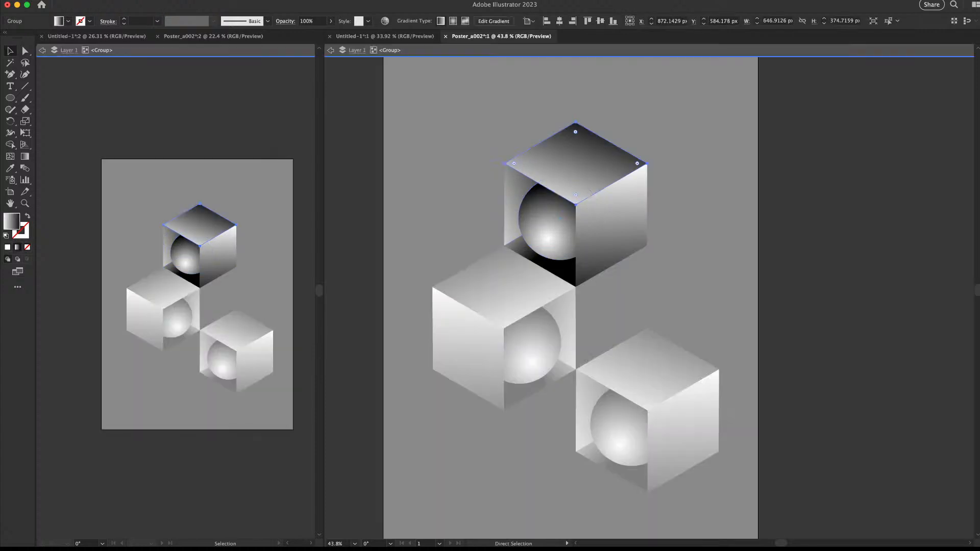
{"action": "key", "text": "Escape"}
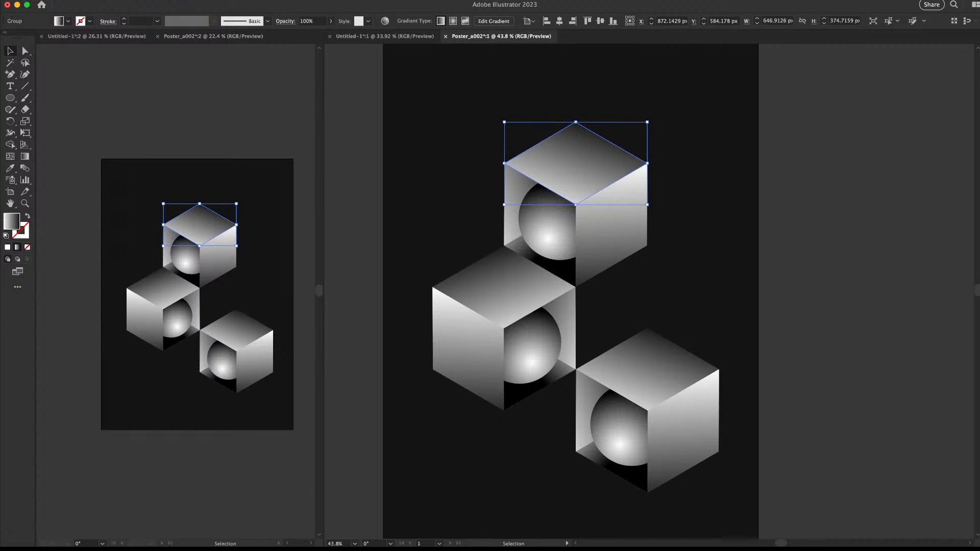
{"action": "key", "text": "Return"}
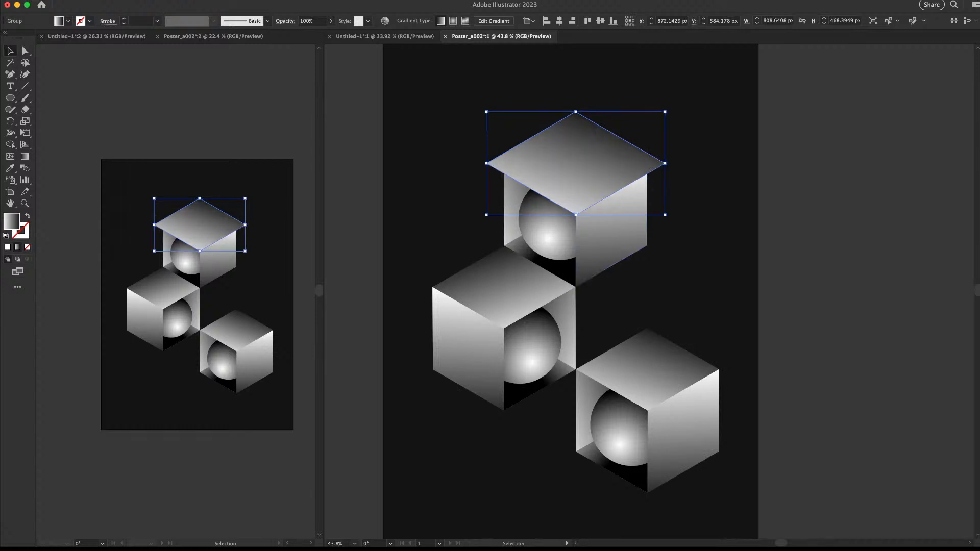
{"action": "key", "text": "slash"}
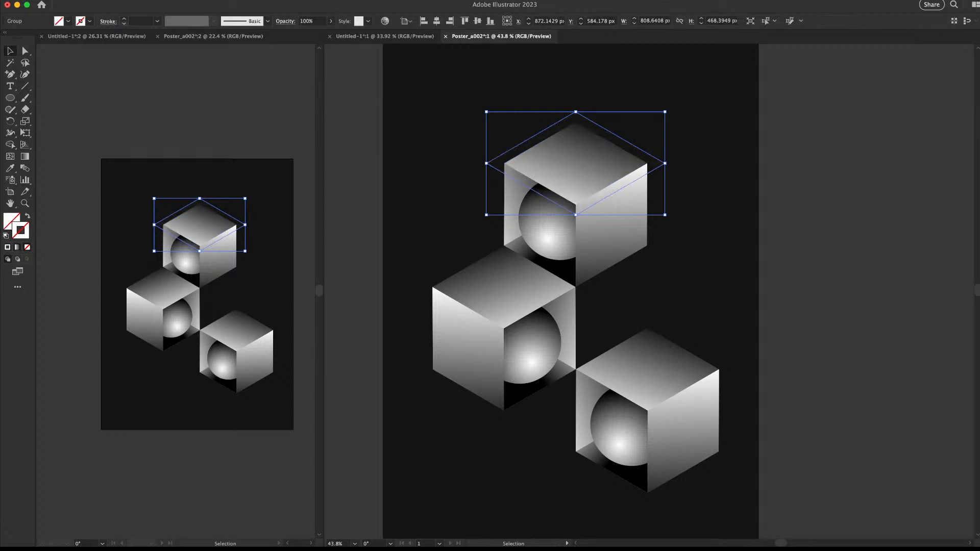
{"action": "key", "text": "comma"}
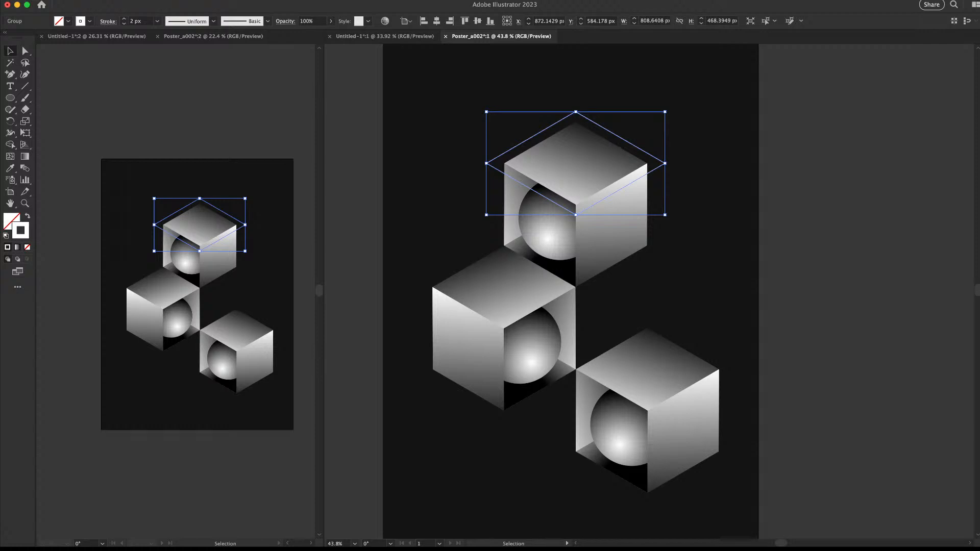
{"action": "left_click", "coordinate": [247, 120]}
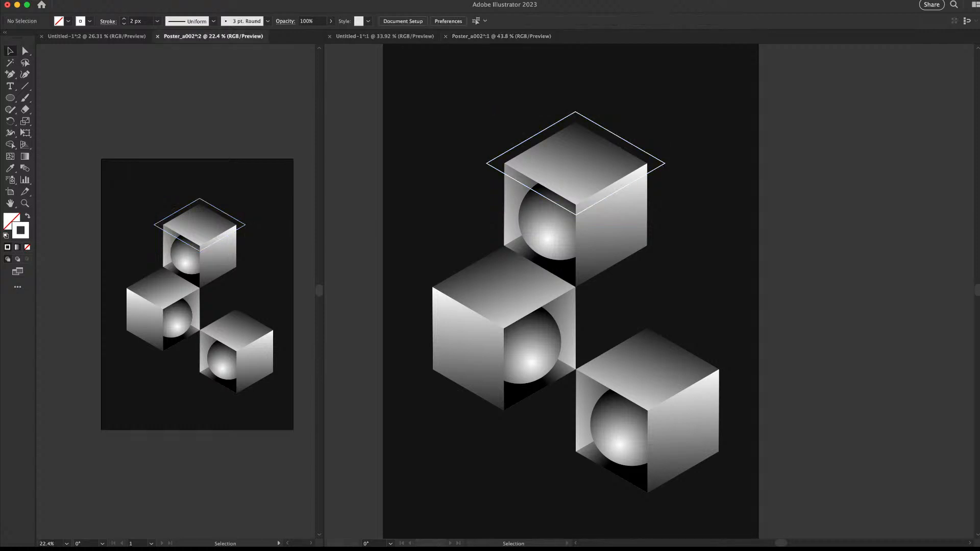
Scale the left cube's left face to 125% and copy the top outline's white stroke style onto it
{"action": "left_click_drag", "start_coordinate": [717, 228], "coordinate": [699, 229]}
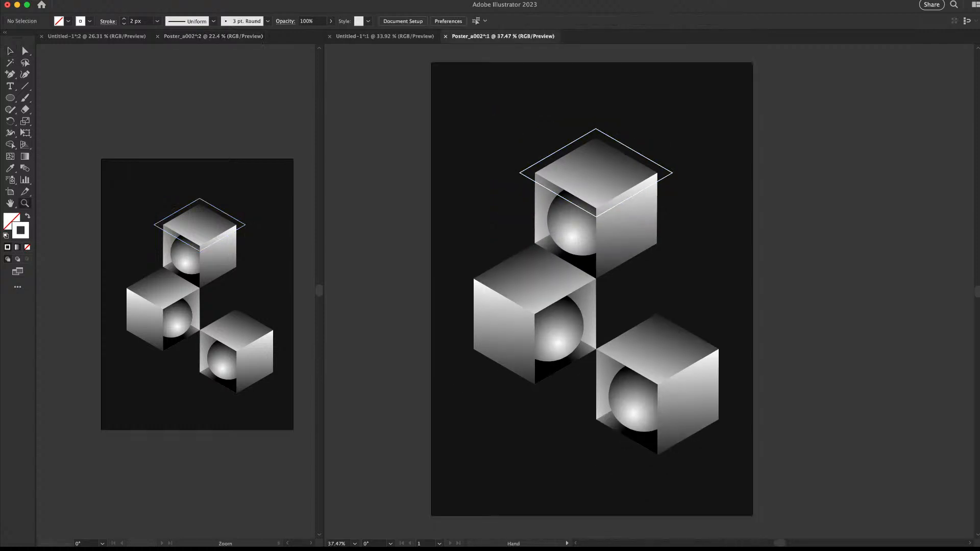
{"action": "double_click", "coordinate": [505, 331]}
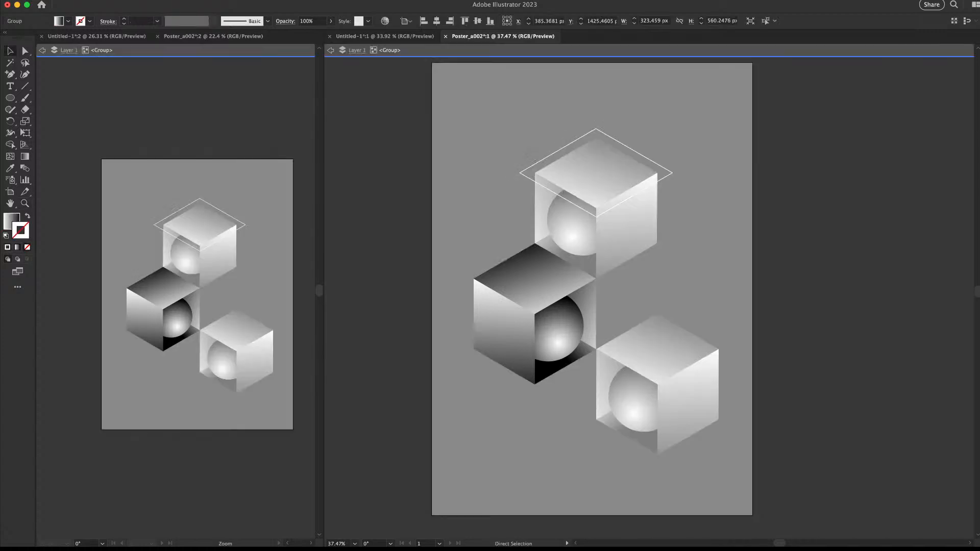
{"action": "key", "text": "Escape"}
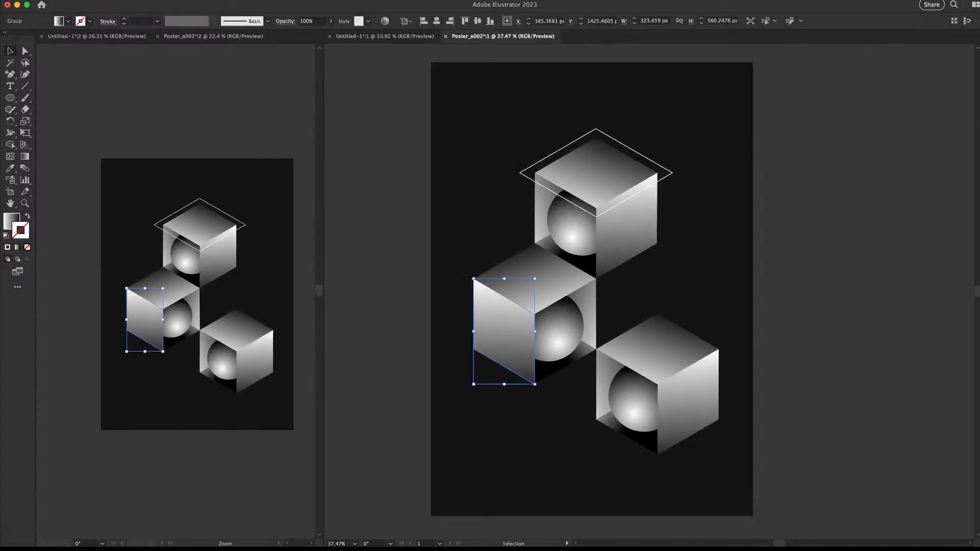
{"action": "key", "text": "super+d"}
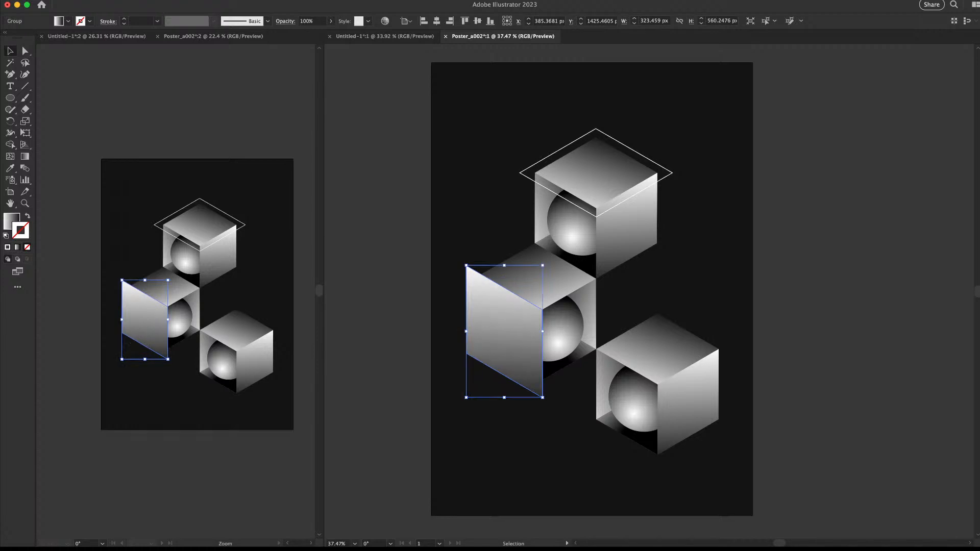
{"action": "key", "text": "i"}
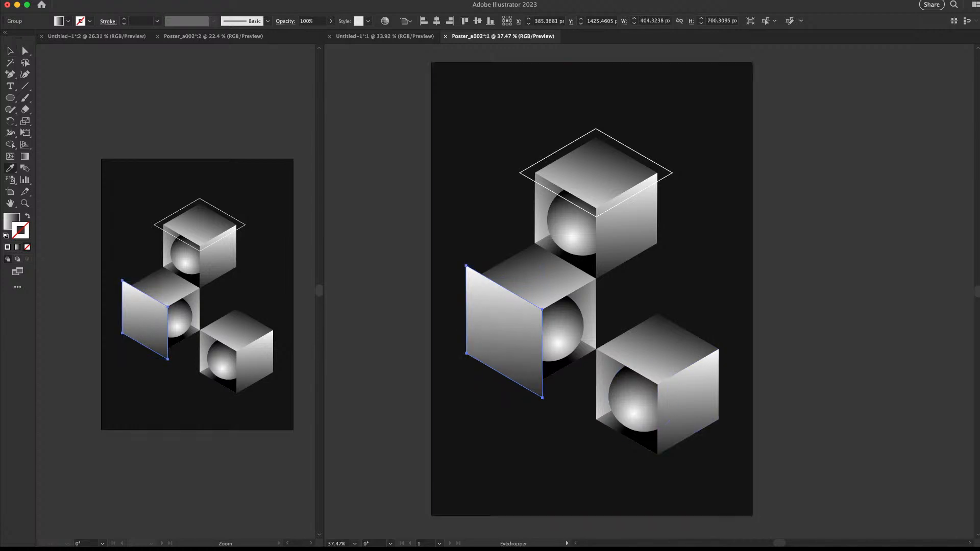
{"action": "left_click", "coordinate": [668, 175]}
{"action": "key", "text": "v"}
{"action": "left_click", "coordinate": [775, 194]}
Isolate the right cube and select its right face
{"action": "left_click_drag", "start_coordinate": [776, 204], "coordinate": [705, 152]}
{"action": "left_click", "coordinate": [619, 353]}
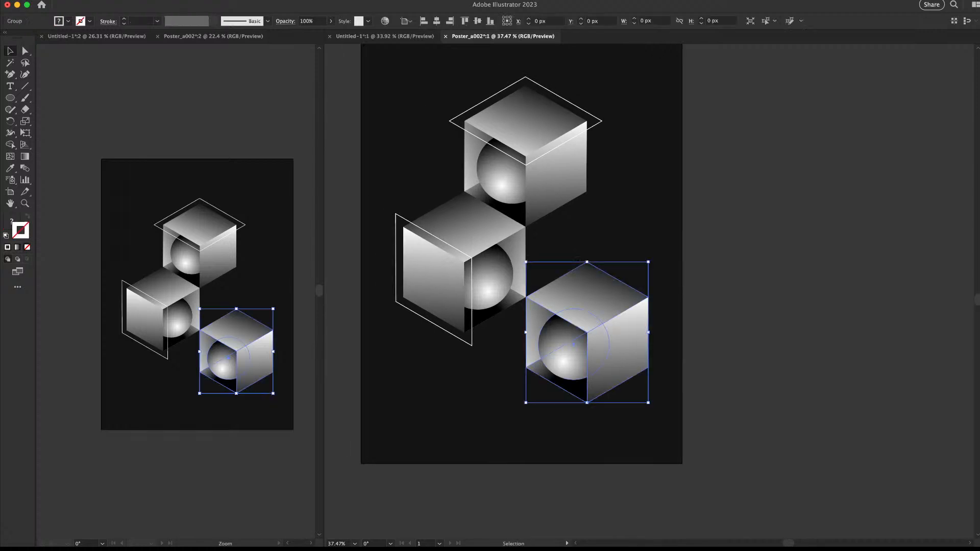
{"action": "double_click", "coordinate": [619, 352]}
{"action": "left_click", "coordinate": [619, 352]}
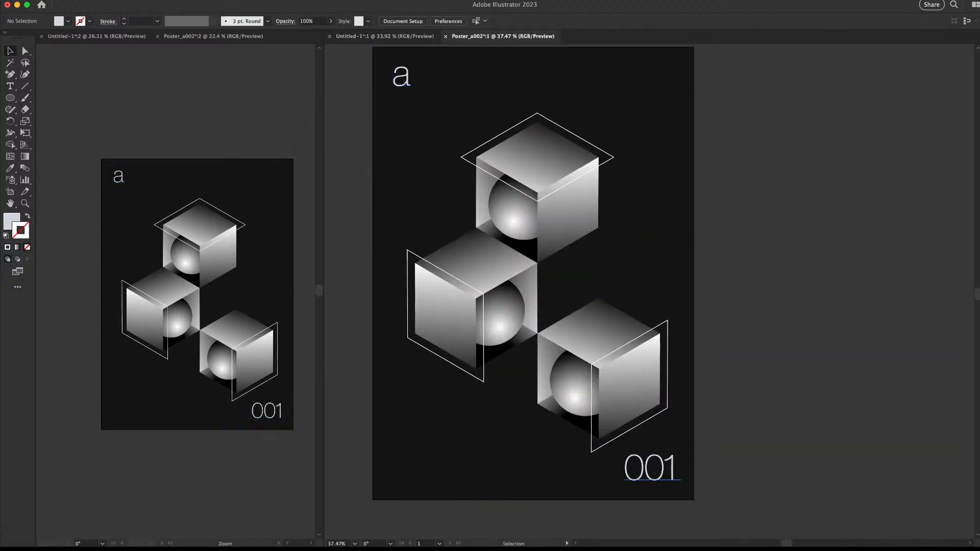
Change the label from '001' to '002', right-align it, and draw a rectangular grid over the artboard
{"action": "double_click", "coordinate": [671, 469]}
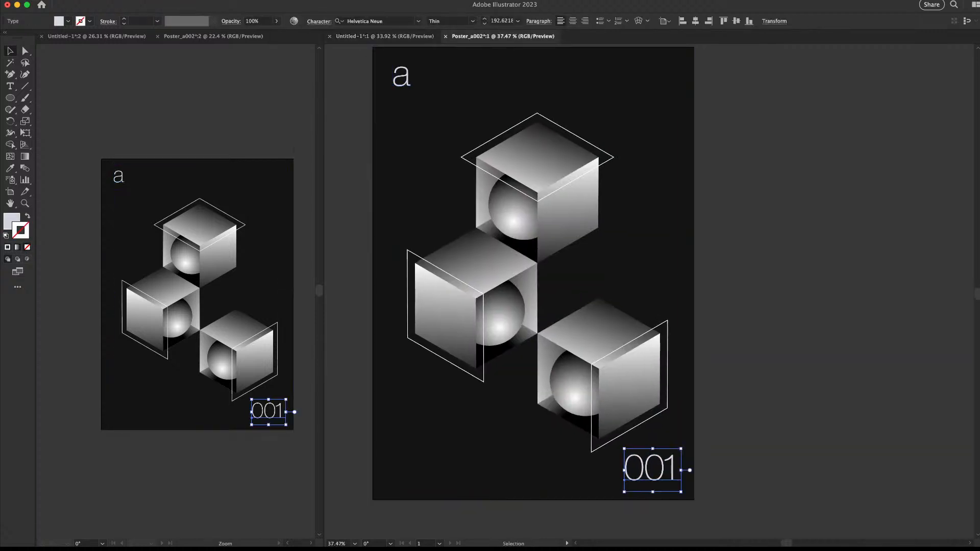
{"action": "left_click_drag", "start_coordinate": [679, 469], "coordinate": [663, 468]}
{"action": "type", "text": "2"}
{"action": "key", "text": "Escape"}
{"action": "left_click", "coordinate": [730, 459]}
{"action": "left_click", "coordinate": [664, 479]}
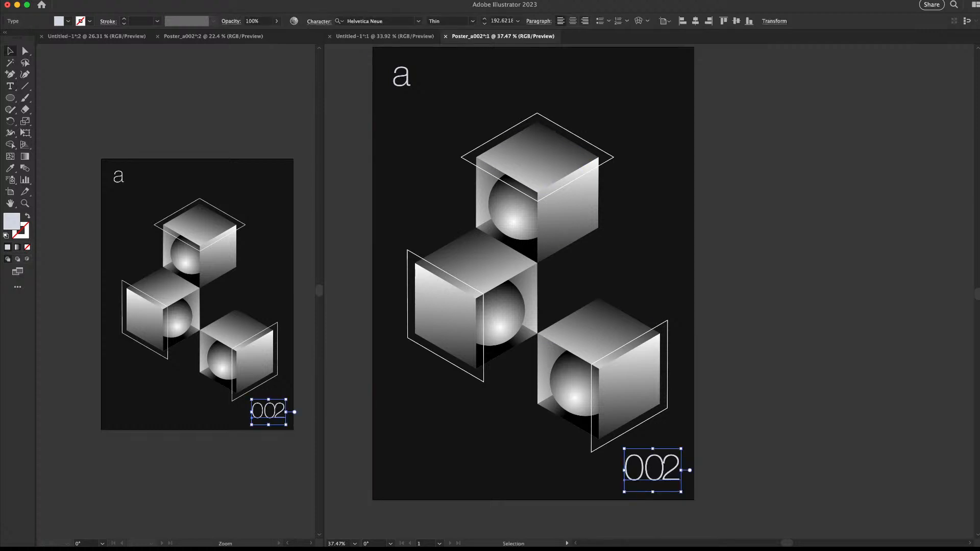
{"action": "left_click", "coordinate": [585, 21]}
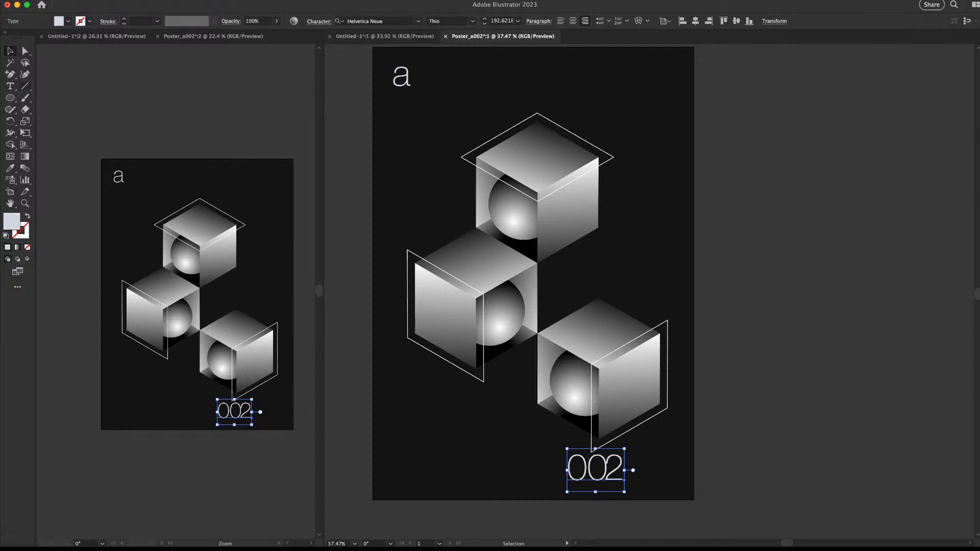
{"action": "left_click", "coordinate": [25, 86]}
{"action": "left_click_drag", "start_coordinate": [373, 47], "coordinate": [695, 501]}
Convert the grid into guides, move '002' right to line up with them, and adjust its letter spacing
{"action": "key", "text": "v"}
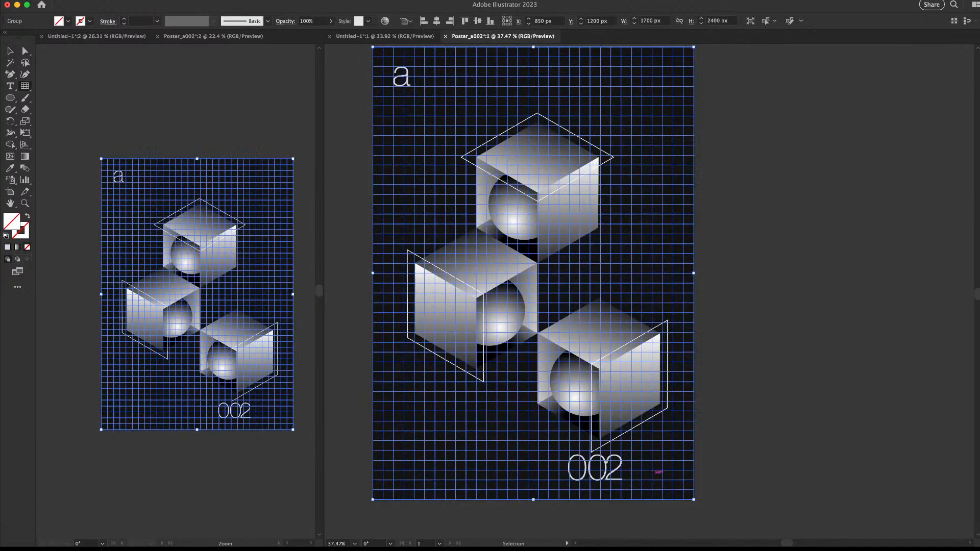
{"action": "key", "text": "super+5"}
{"action": "left_click", "coordinate": [654, 462], "text": "super"}
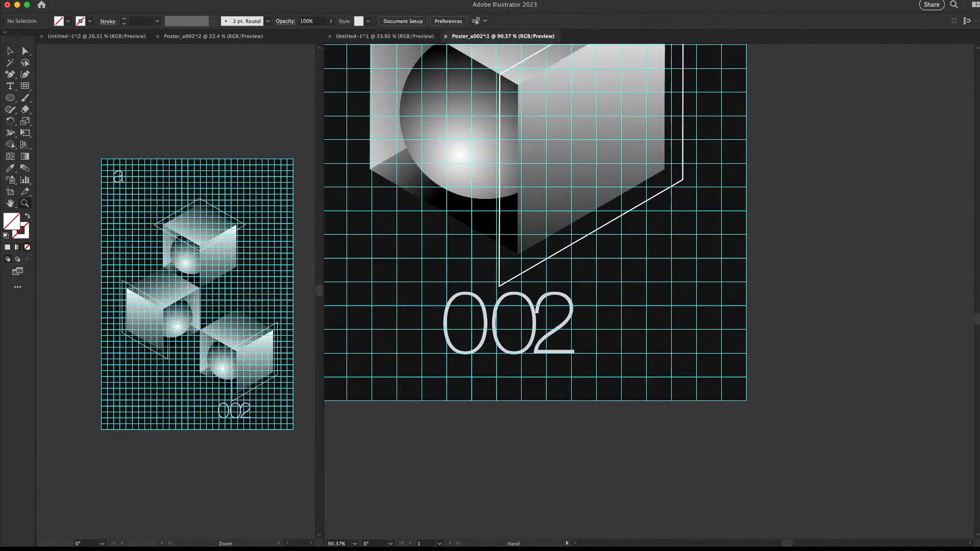
{"action": "left_click_drag", "start_coordinate": [570, 322], "coordinate": [686, 320]}
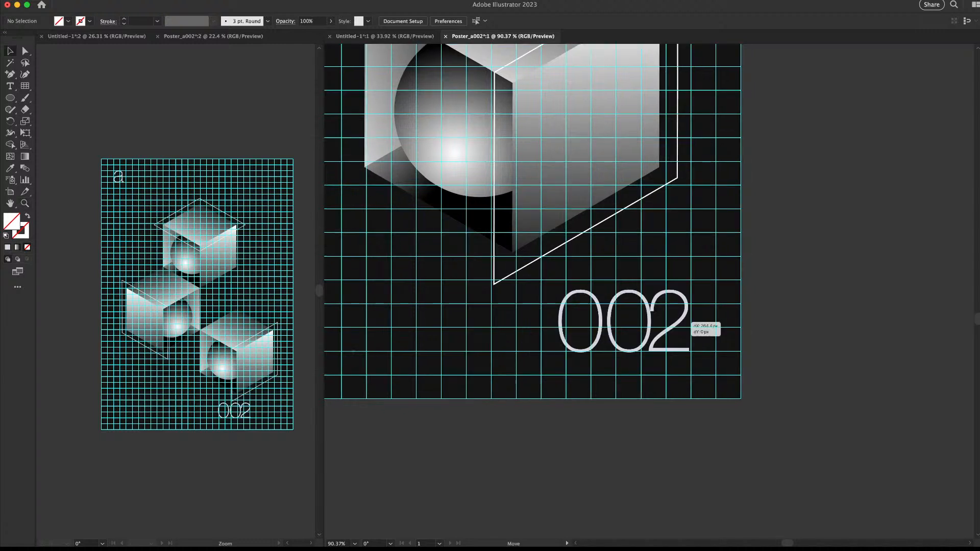
{"action": "double_click", "coordinate": [650, 322]}
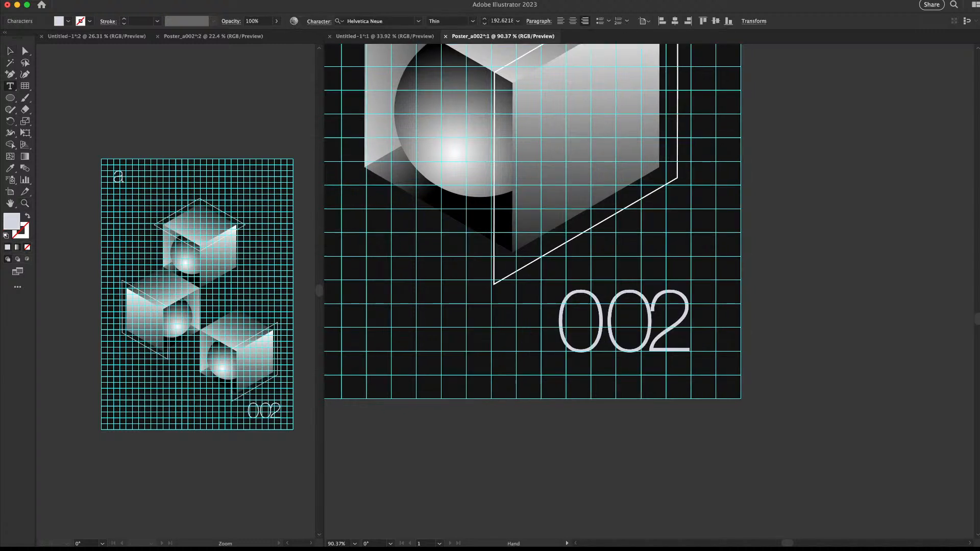
{"action": "key", "text": "alt+Left"}
{"action": "key", "text": "alt+Left"}
{"action": "key", "text": "alt+Right"}
{"action": "key", "text": "alt+Right"}
{"action": "key", "text": "alt+Right"}
{"action": "key", "text": "alt+Right"}
{"action": "key", "text": "alt+Right"}
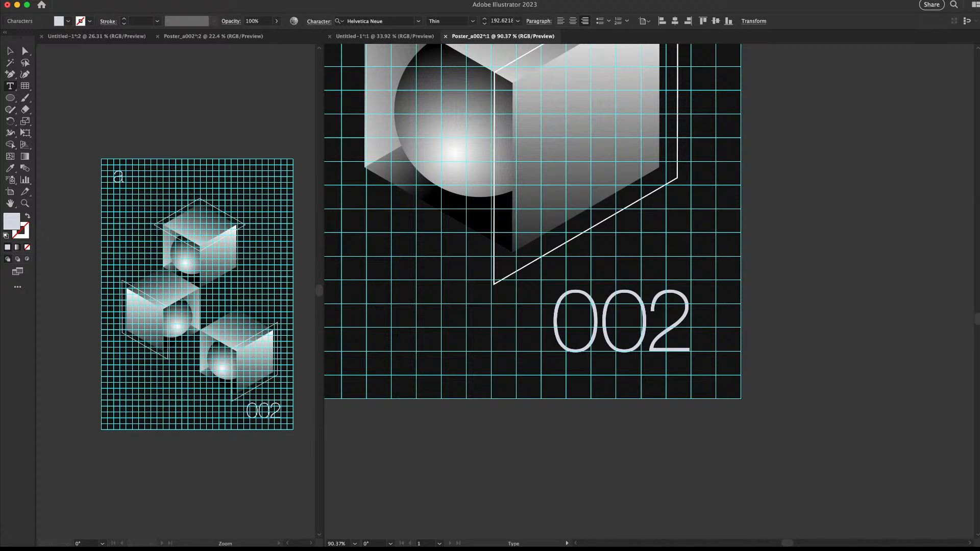
{"action": "key", "text": "Escape"}
{"action": "key", "text": "super+shift+a"}
Hide the guides and nudge the cube group up slightly on the poster
{"action": "key", "text": "z"}
{"action": "left_click_drag", "start_coordinate": [653, 304], "coordinate": [588, 371]}
{"action": "key", "text": "super+;"}
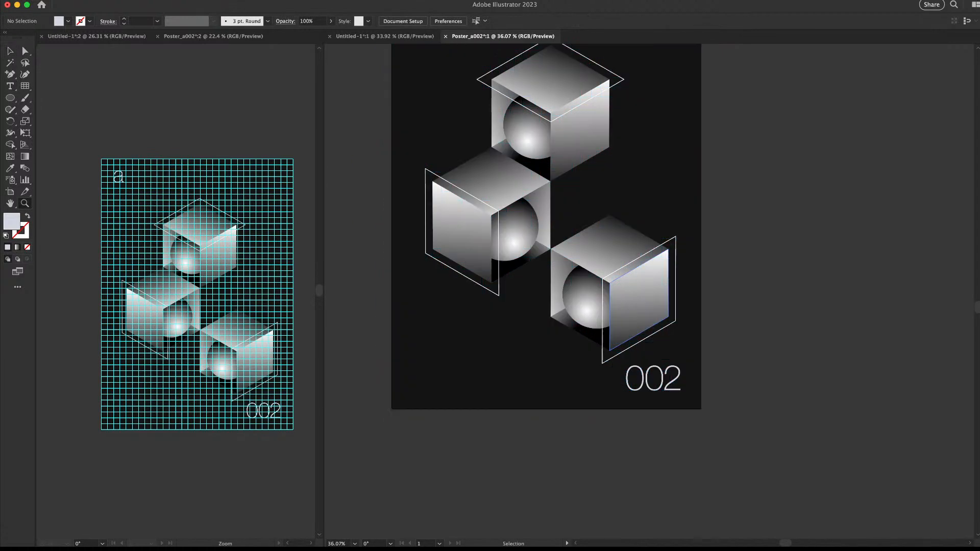
{"action": "key", "text": "v"}
{"action": "left_click_drag", "start_coordinate": [639, 167], "coordinate": [630, 263]}
{"action": "key", "text": "z"}
{"action": "key", "text": "v"}
{"action": "left_click_drag", "start_coordinate": [765, 201], "coordinate": [465, 368]}
{"action": "left_click_drag", "start_coordinate": [606, 243], "coordinate": [606, 243]}
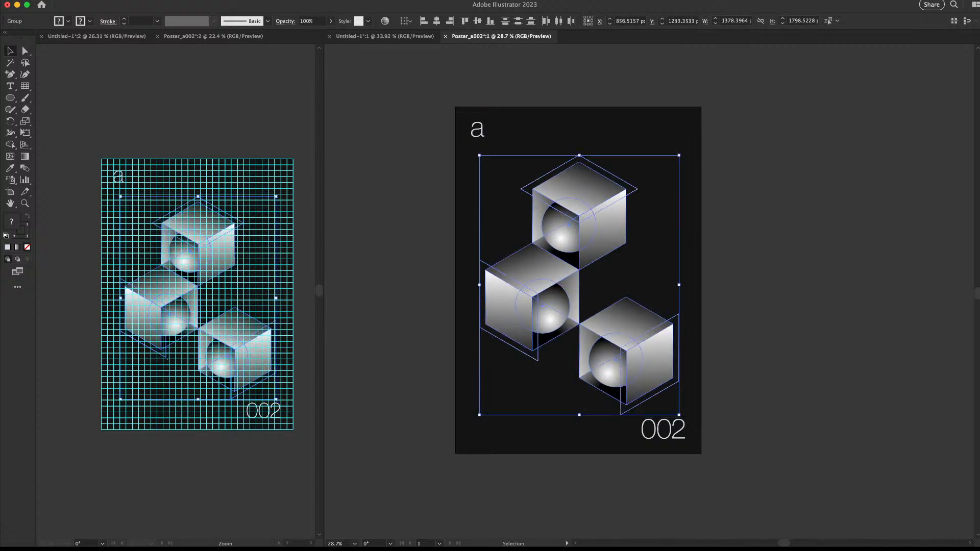
{"action": "key", "text": "a"}
{"action": "key", "text": "super+0"}
{"action": "key", "text": "shift+Up"}
{"action": "key", "text": "shift+Up"}
{"action": "key", "text": "shift+Up"}
{"action": "key", "text": "shift+Up"}
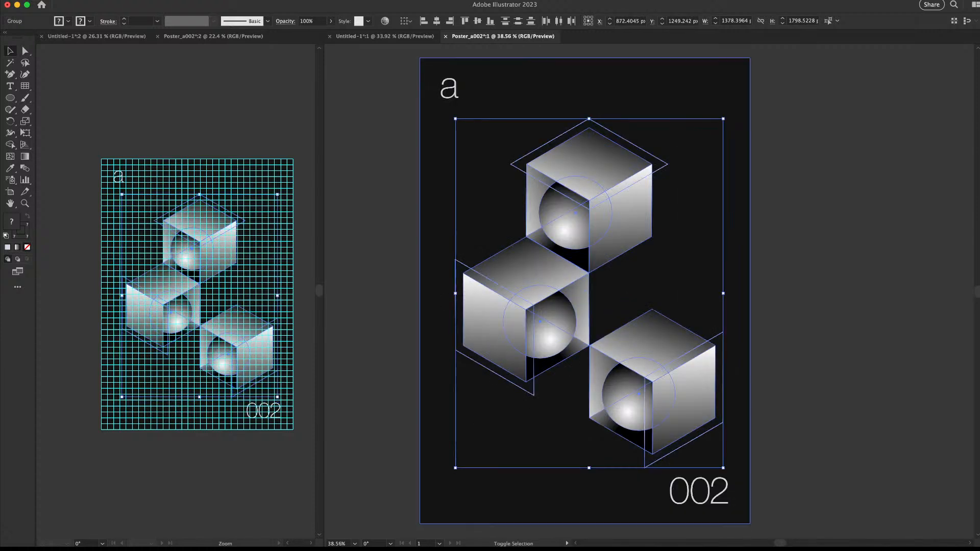
{"action": "key", "text": "super+shift+a"}
{"action": "key", "text": "super+;"}
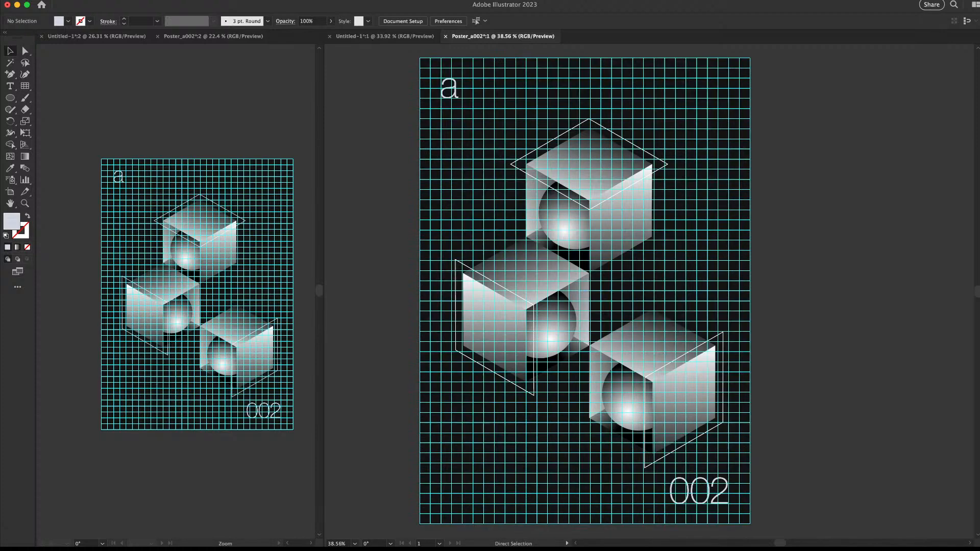
{"action": "key", "text": "super+;"}
{"action": "key", "text": "super+'"}
Toggle the guides in both poster windows to check the layout, leaving them hidden
{"action": "left_click", "coordinate": [214, 37]}
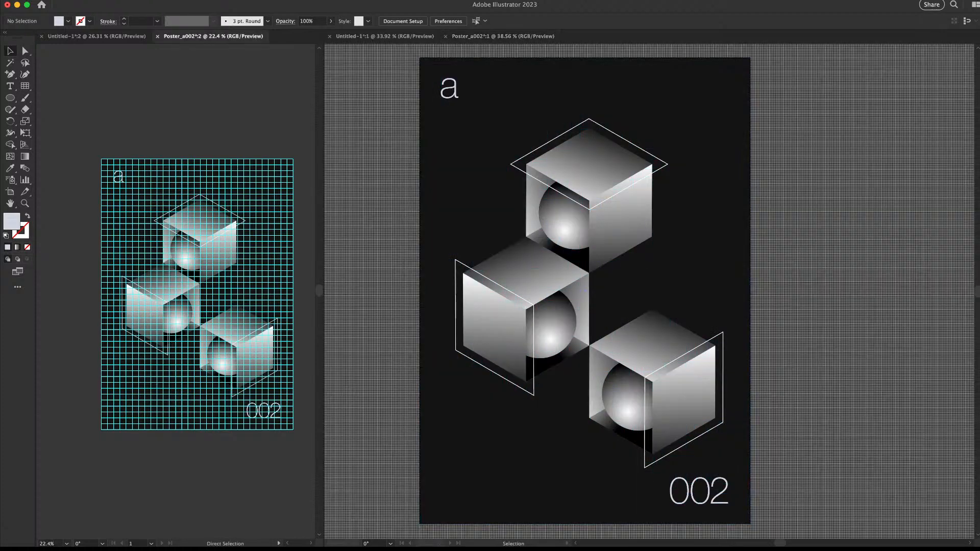
{"action": "key", "text": "super+;"}
{"action": "key", "text": "z"}
{"action": "left_click", "coordinate": [664, 282]}
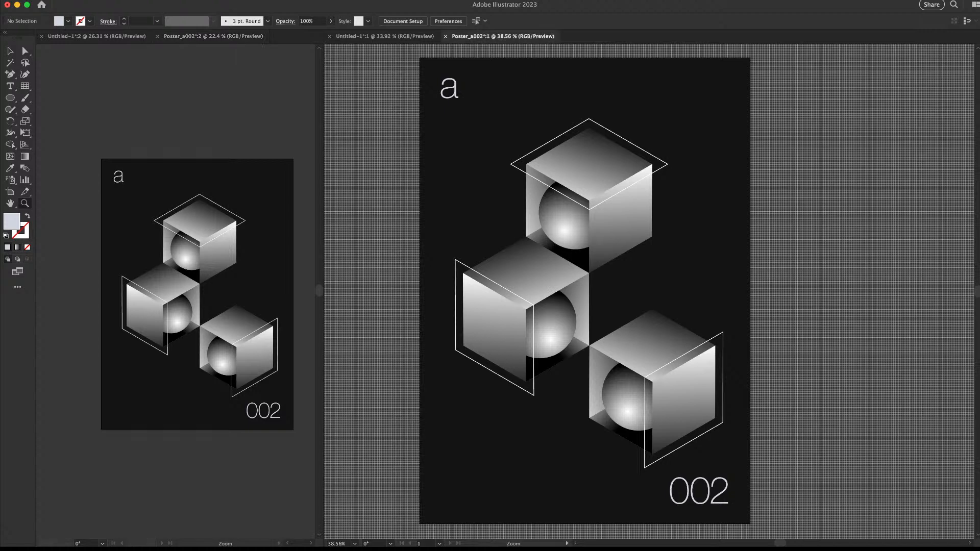
{"action": "left_click_drag", "start_coordinate": [664, 281], "coordinate": [610, 282]}
{"action": "key", "text": "v"}
{"action": "key", "text": "super+;"}
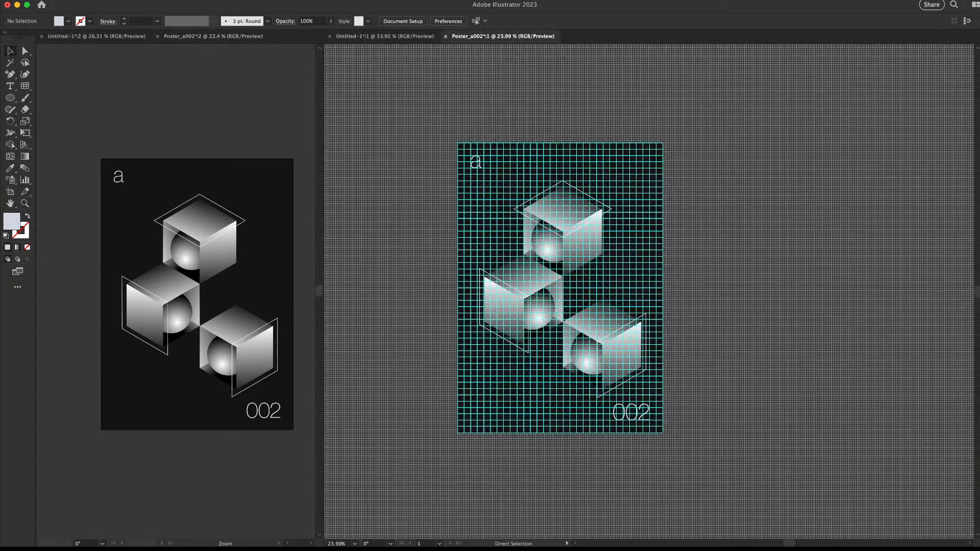
{"action": "key", "text": "super+;"}
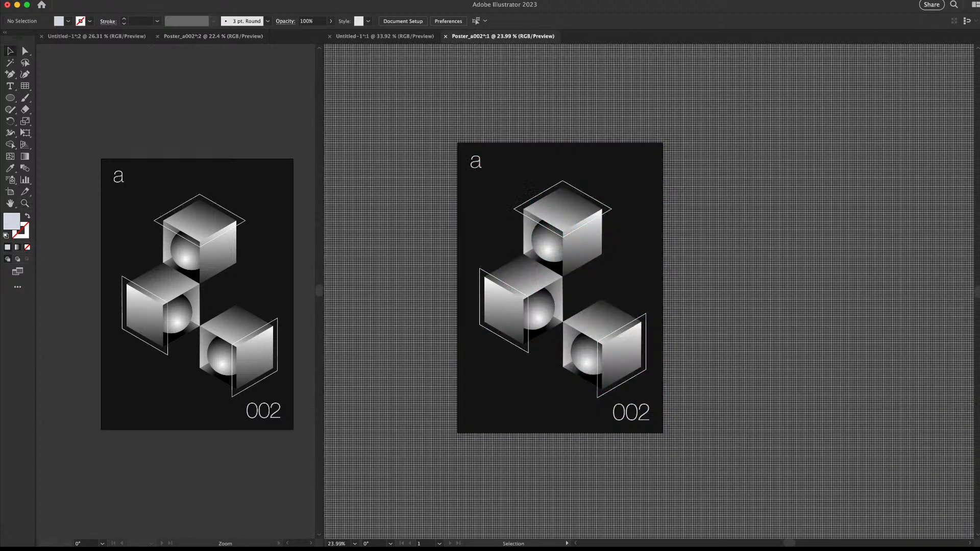
{"action": "key", "text": "z"}
{"action": "left_click_drag", "start_coordinate": [577, 290], "coordinate": [612, 291]}
{"action": "key", "text": "v"}
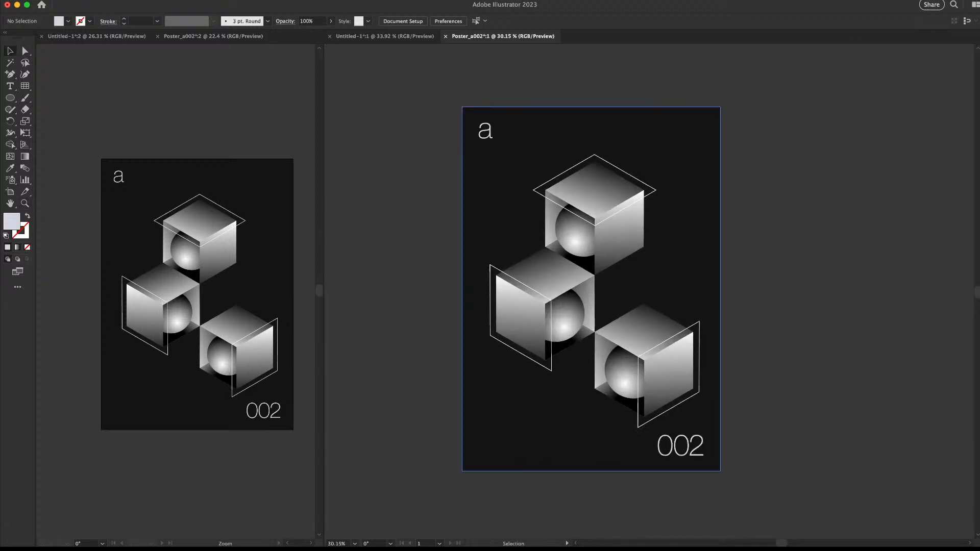
{"action": "key", "text": "z"}
{"action": "left_click_drag", "start_coordinate": [502, 275], "coordinate": [623, 275]}
Draw a small circle at the outline's top corner and make it a solid white dot with no stroke
{"action": "key", "text": "l"}
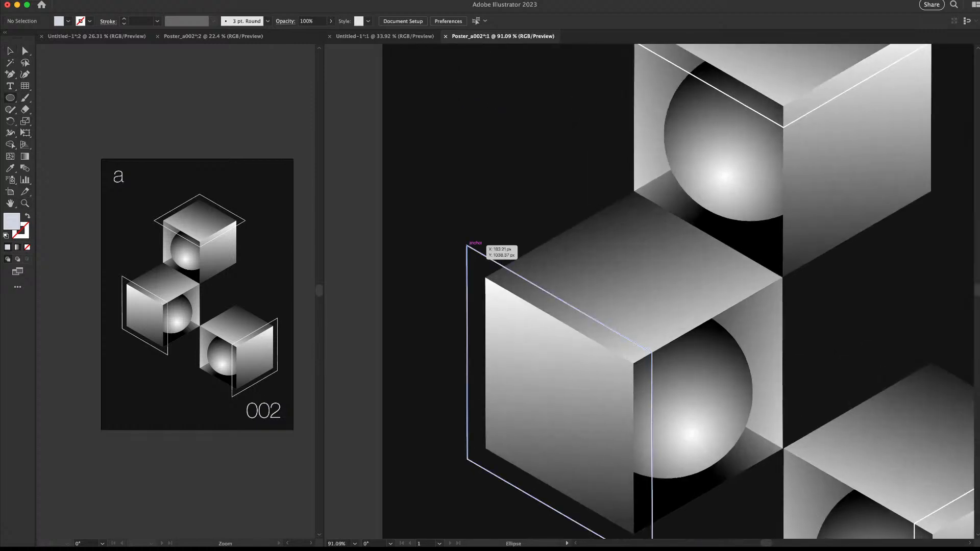
{"action": "left_click_drag", "start_coordinate": [466, 246], "coordinate": [470, 249]}
{"action": "key", "text": "i"}
{"action": "left_click", "coordinate": [467, 245]}
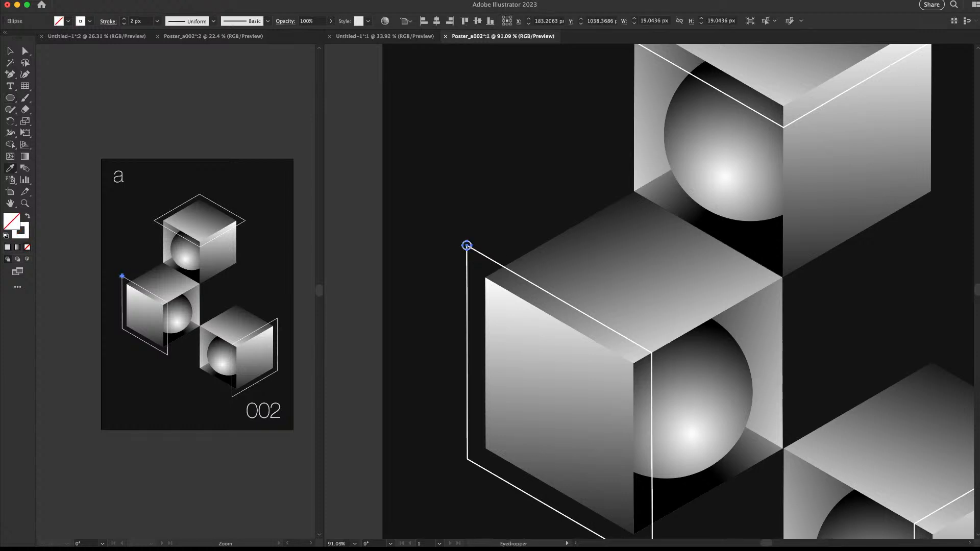
{"action": "key", "text": "shift+x"}
{"action": "key", "text": "z"}
{"action": "left_click_drag", "start_coordinate": [639, 246], "coordinate": [516, 248]}
{"action": "key", "text": "v"}
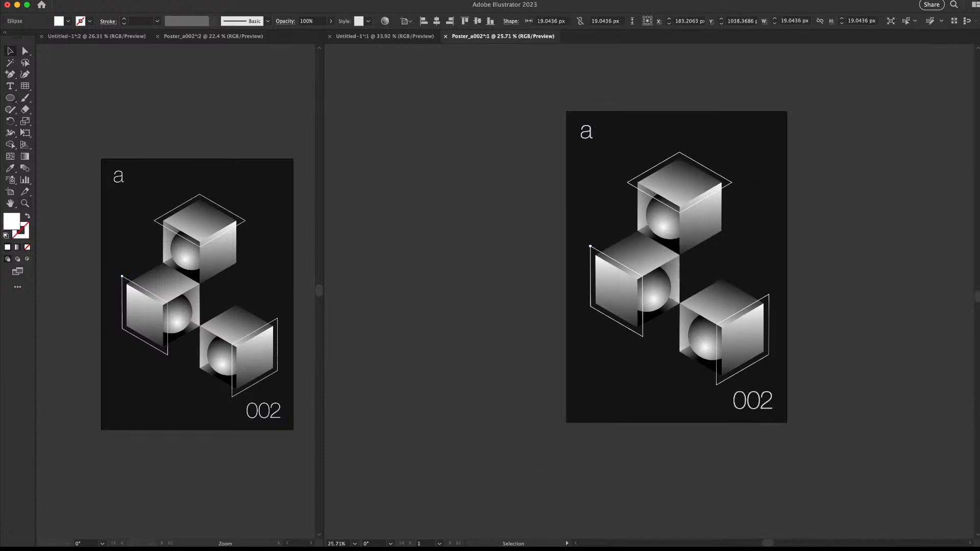
{"action": "left_click", "coordinate": [516, 248]}
{"action": "left_click_drag", "start_coordinate": [679, 276], "coordinate": [545, 248]}
{"action": "key", "text": "z"}
Copy the dot down the left cube's outline edge onto its lower-left corner
{"action": "left_click_drag", "start_coordinate": [452, 240], "coordinate": [546, 241]}
{"action": "key", "text": "space"}
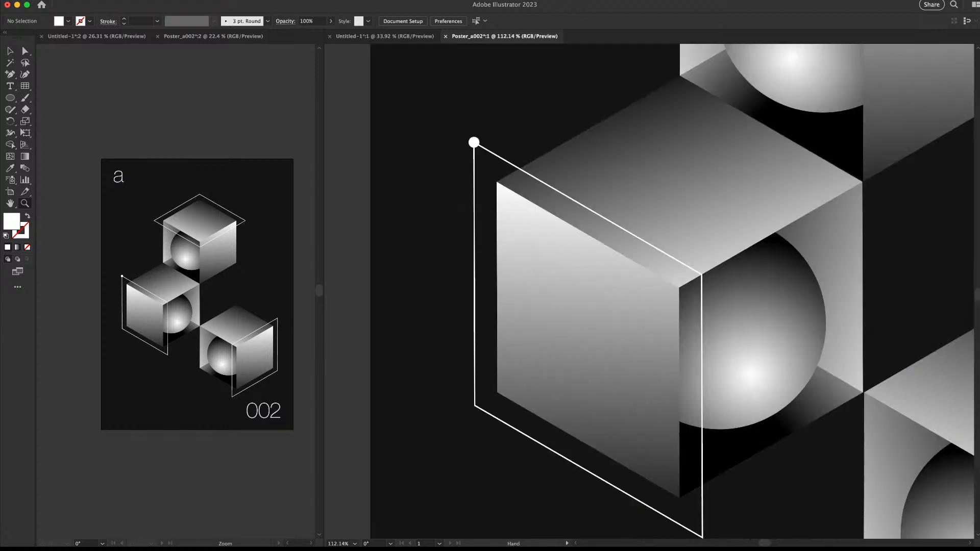
{"action": "left_click_drag", "start_coordinate": [474, 142], "coordinate": [483, 132]}
{"action": "left_click_drag", "start_coordinate": [483, 132], "coordinate": [483, 394]}
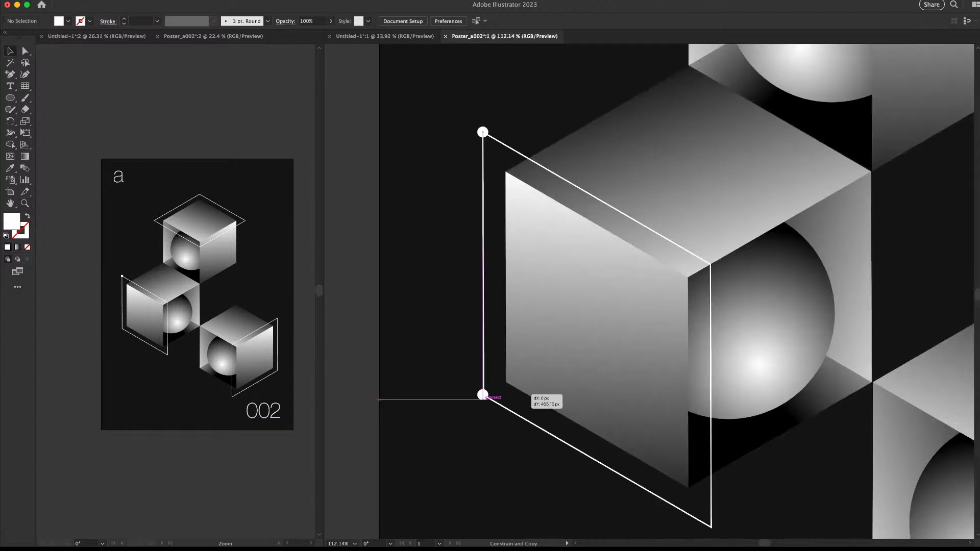
{"action": "key", "text": "z"}
{"action": "left_click_drag", "start_coordinate": [364, 322], "coordinate": [308, 322]}
{"action": "key", "text": "space"}
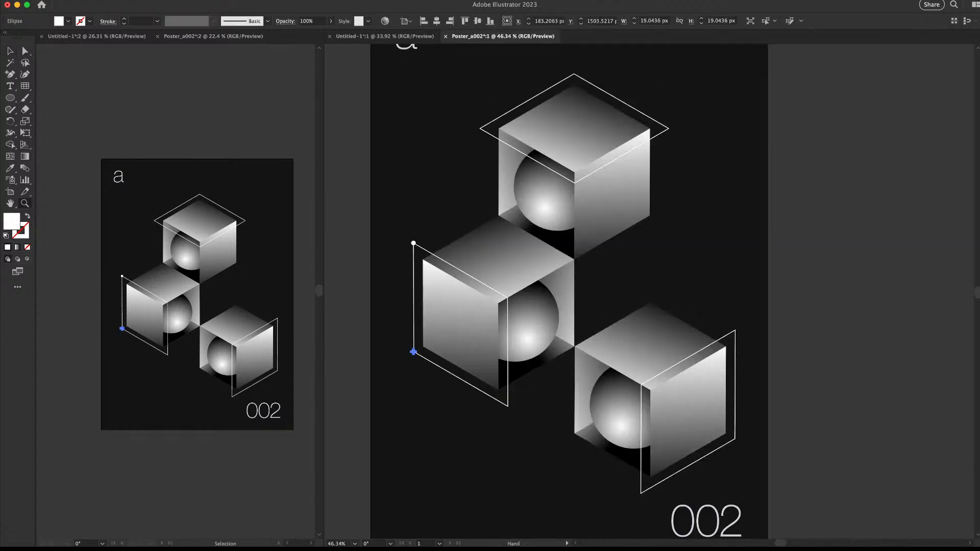
{"action": "left_click_drag", "start_coordinate": [412, 352], "coordinate": [451, 352]}
{"action": "key", "text": "space"}
{"action": "left_click_drag", "start_coordinate": [451, 352], "coordinate": [674, 238]}
{"action": "key", "text": "v"}
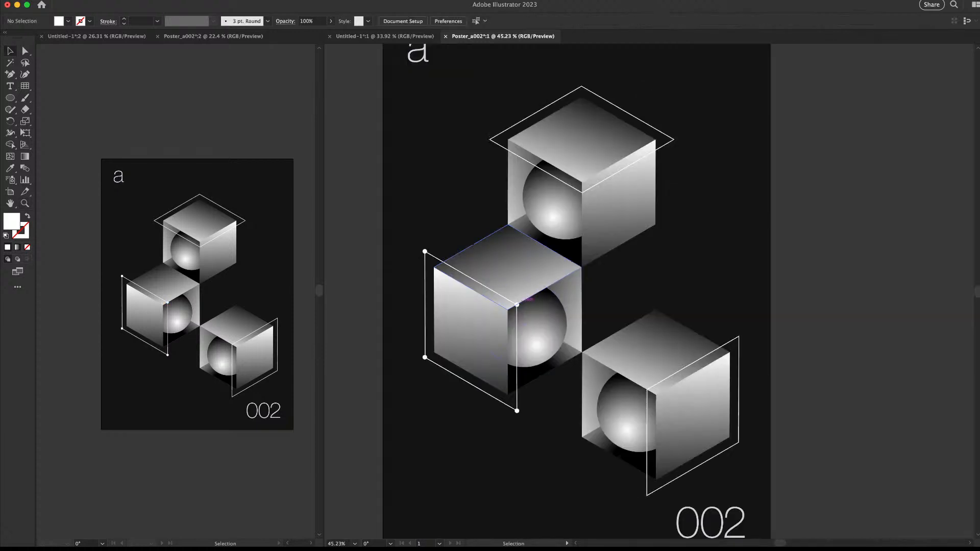
Copy dots onto the right cube's outline corners, aligning them exactly, including both bottom corners
{"action": "left_click_drag", "start_coordinate": [517, 304], "coordinate": [739, 336]}
{"action": "key", "text": "z"}
{"action": "left_click", "coordinate": [659, 377]}
{"action": "left_click_drag", "start_coordinate": [659, 377], "coordinate": [689, 377]}
{"action": "key", "text": "v"}
{"action": "left_click_drag", "start_coordinate": [614, 424], "coordinate": [615, 426]}
{"action": "key", "text": "z"}
{"action": "left_click_drag", "start_coordinate": [621, 431], "coordinate": [689, 430]}
{"action": "left_click_drag", "start_coordinate": [689, 431], "coordinate": [649, 370]}
{"action": "left_click_drag", "start_coordinate": [540, 337], "coordinate": [546, 324]}
{"action": "left_click_drag", "start_coordinate": [731, 302], "coordinate": [631, 309]}
{"action": "key", "text": "super+shift+a"}
{"action": "left_click_drag", "start_coordinate": [735, 245], "coordinate": [735, 366]}
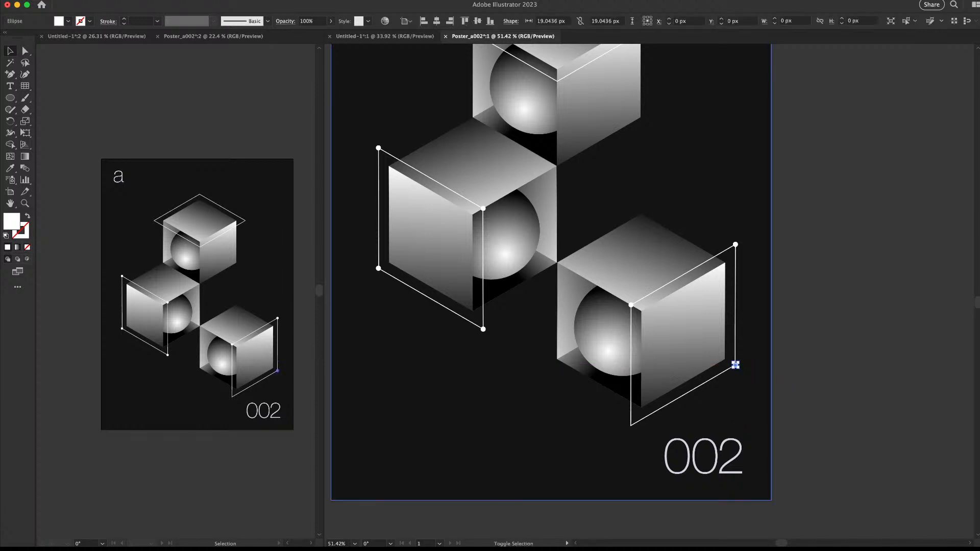
{"action": "left_click_drag", "start_coordinate": [632, 305], "coordinate": [631, 425]}
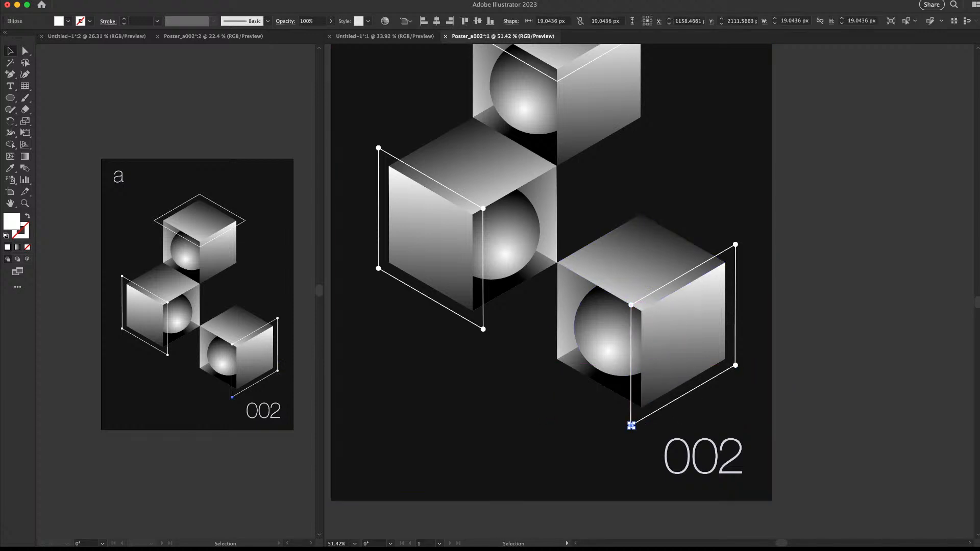
Alt-drag copies of a white corner dot onto the left, top, right and bottom corners of the top cube's diamond outline
{"action": "key", "text": "super+shift+a"}
{"action": "key", "text": "a"}
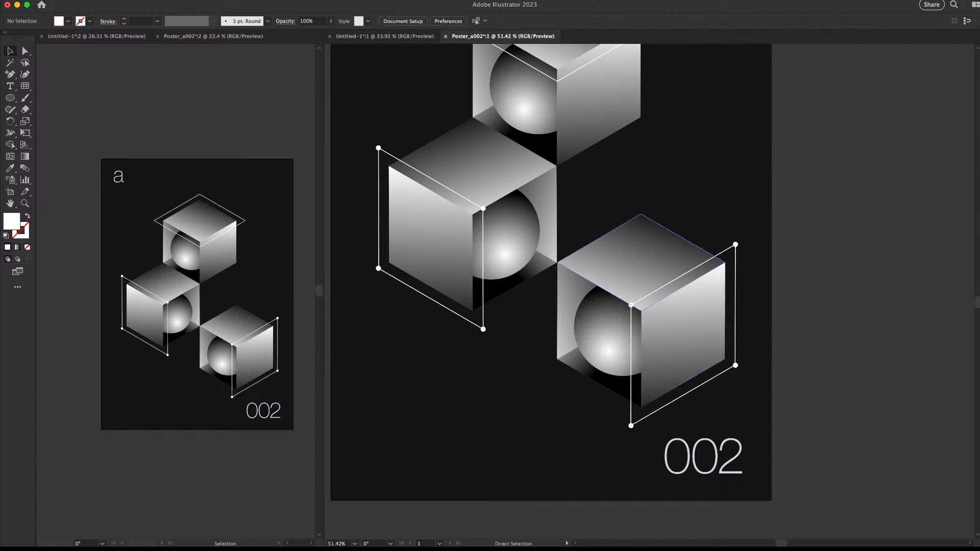
{"action": "key", "text": "super+Tab"}
{"action": "key", "text": "super+Tab"}
{"action": "key", "text": "super+Tab"}
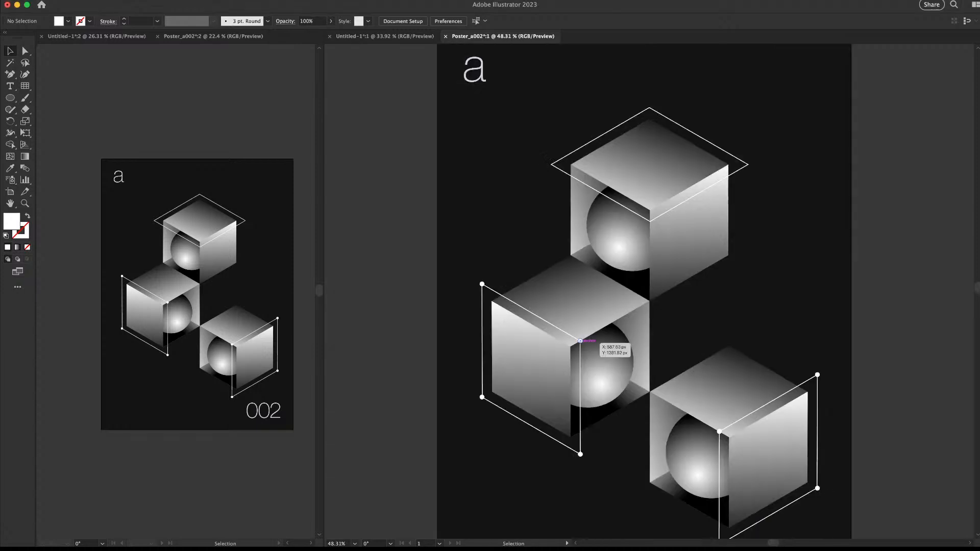
{"action": "left_click_drag", "start_coordinate": [580, 341], "coordinate": [551, 165]}
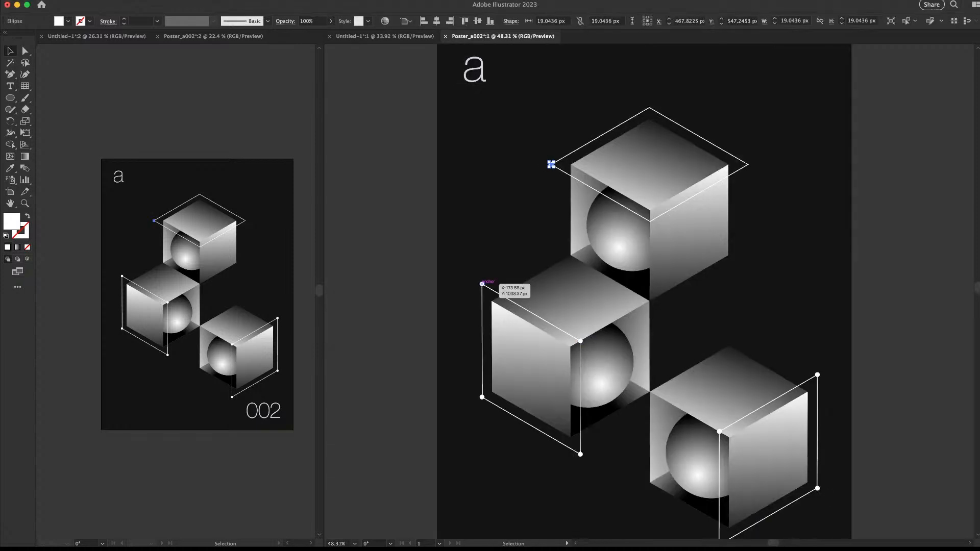
{"action": "left_click_drag", "start_coordinate": [482, 284], "coordinate": [649, 107]}
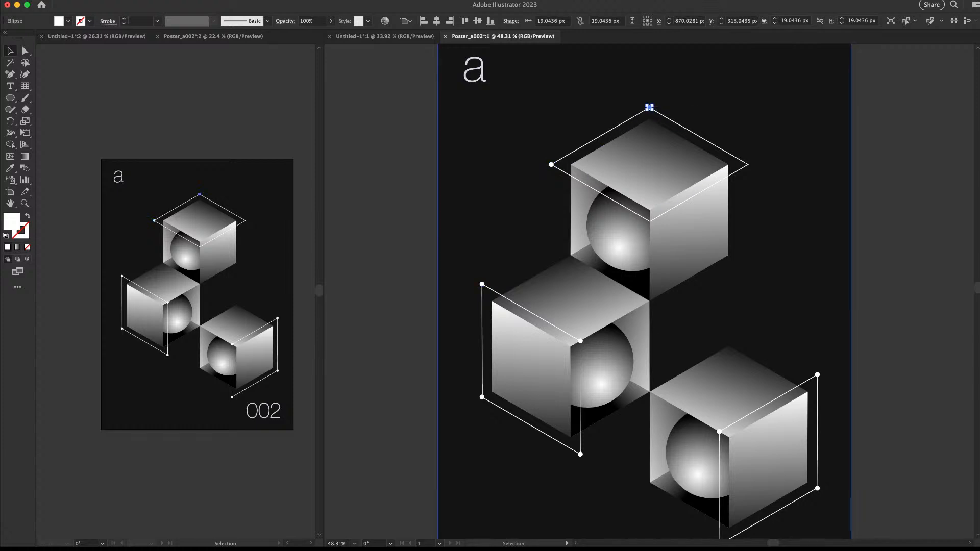
{"action": "left_click_drag", "start_coordinate": [481, 284], "coordinate": [748, 164]}
{"action": "left_click_drag", "start_coordinate": [482, 283], "coordinate": [650, 221]}
{"action": "left_click", "coordinate": [773, 224]}
{"action": "left_click_drag", "start_coordinate": [774, 224], "coordinate": [604, 203]}
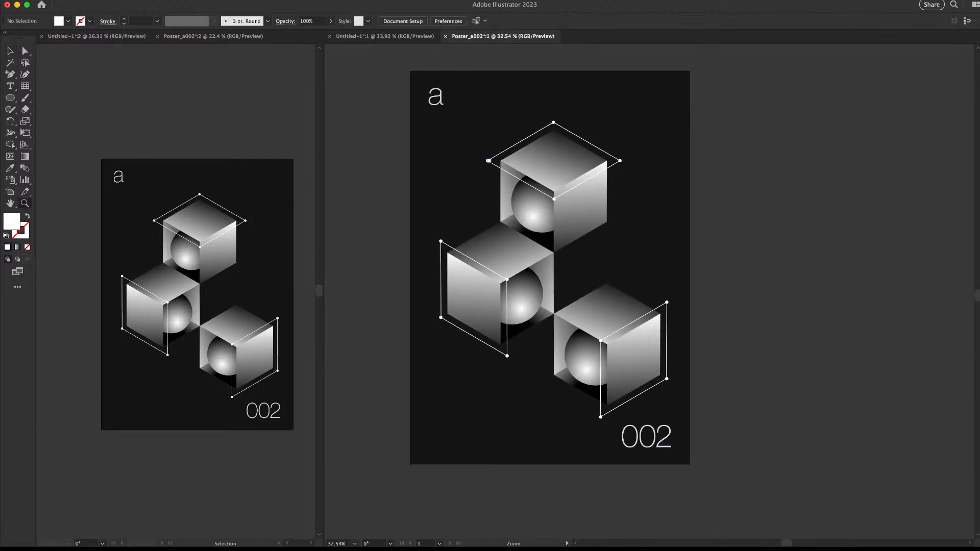
{"action": "left_click_drag", "start_coordinate": [486, 214], "coordinate": [529, 214]}
{"action": "key", "text": "n"}
{"action": "left_click_drag", "start_coordinate": [408, 214], "coordinate": [405, 257]}
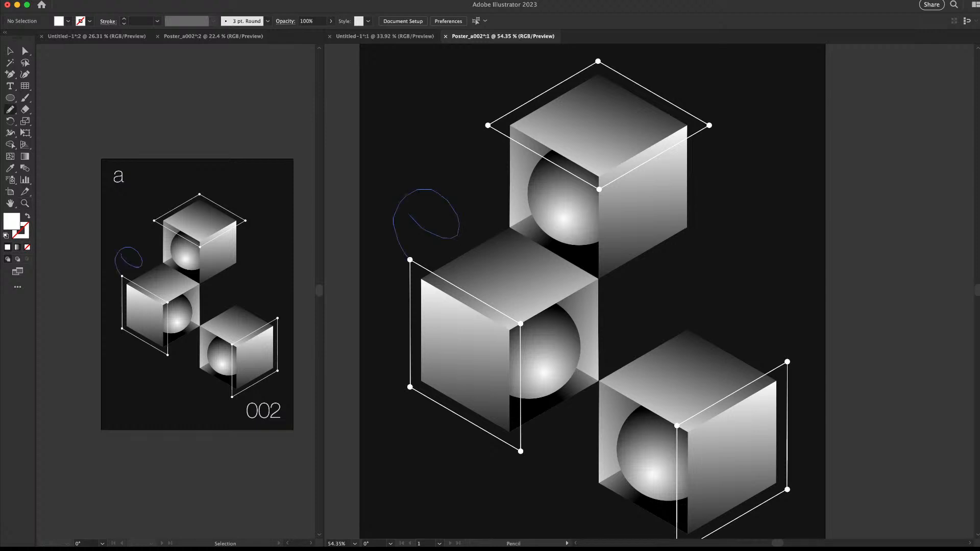
{"action": "left_click_drag", "start_coordinate": [409, 215], "coordinate": [485, 126]}
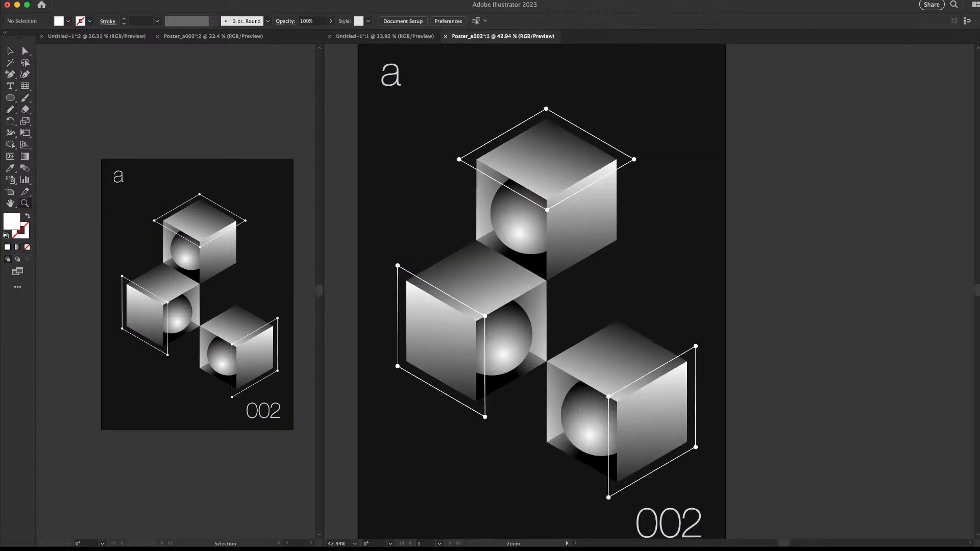
{"action": "key", "text": "n"}
{"action": "mouse_move", "coordinate": [397, 264]}
{"action": "left_mouse_down"}
{"action": "mouse_move", "coordinate": [388, 224]}
{"action": "mouse_move", "coordinate": [431, 209]}
{"action": "mouse_move", "coordinate": [457, 140]}
{"action": "mouse_move", "coordinate": [453, 161]}
{"action": "left_mouse_up"}
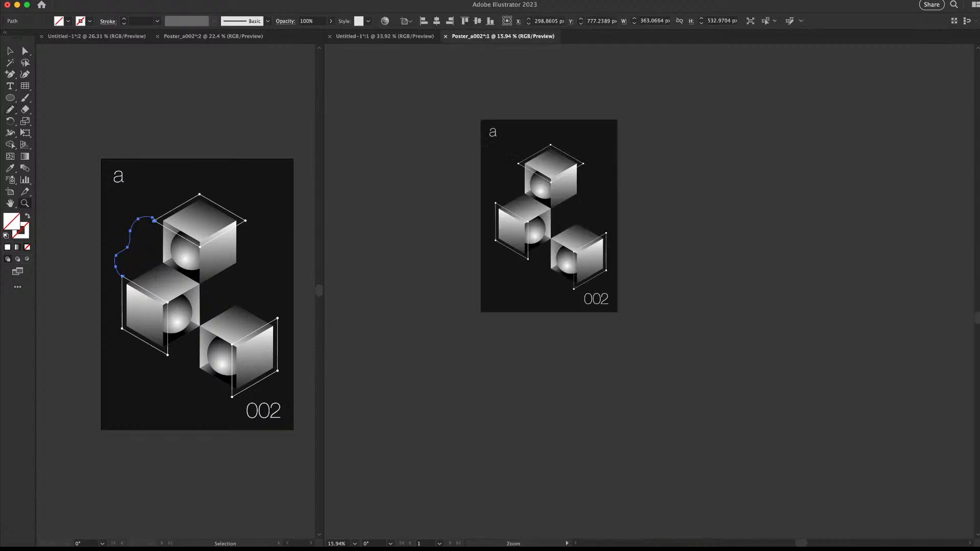
{"action": "key", "text": "i"}
{"action": "left_click", "coordinate": [551, 126]}
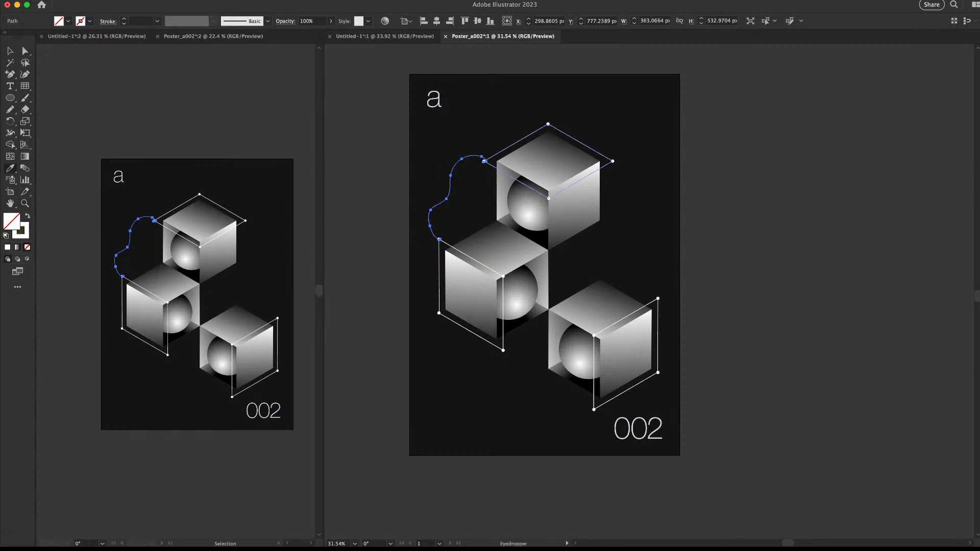
{"action": "key", "text": "v"}
{"action": "key", "text": "super+shift+a"}
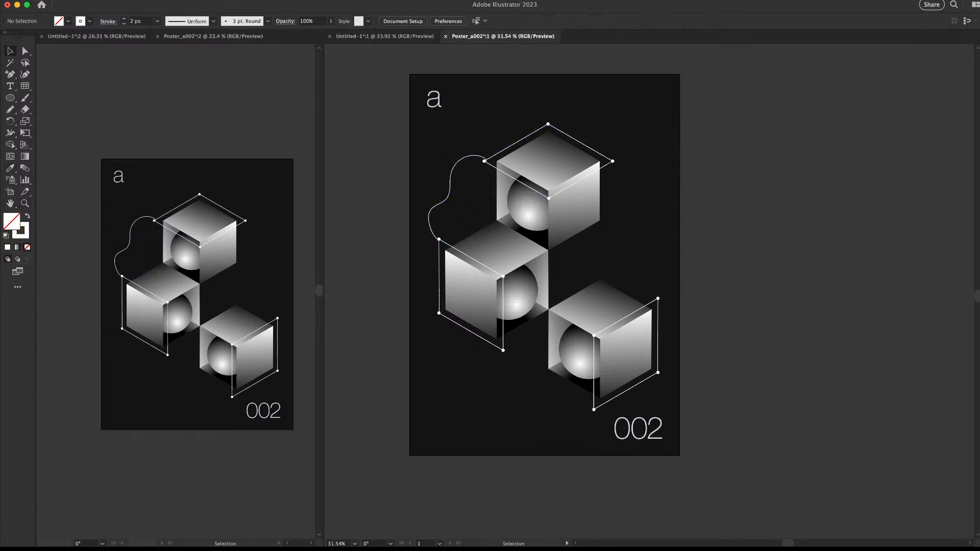
{"action": "key", "text": "super+z"}
{"action": "key", "text": "super+z"}
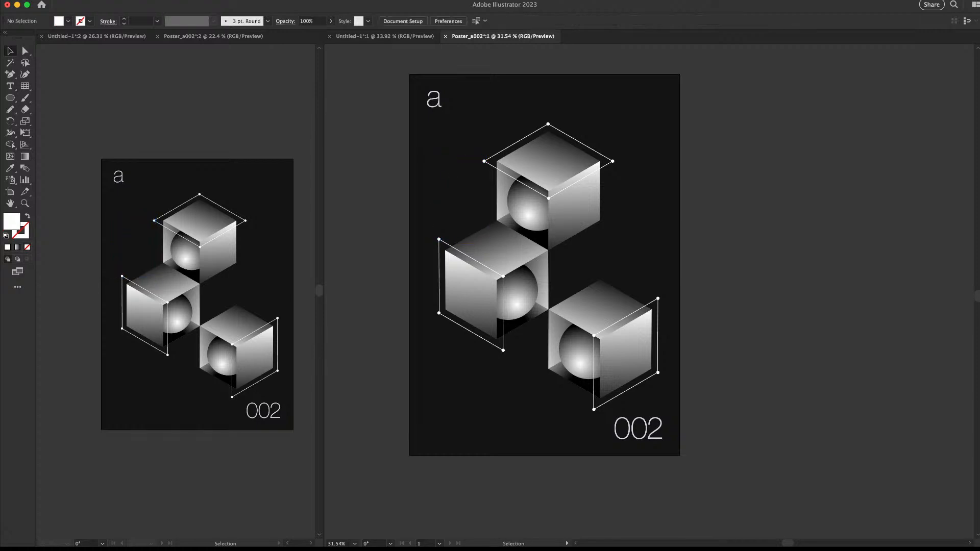
{"action": "key", "text": "super+space"}
{"action": "mouse_move", "coordinate": [560, 222]}
{"action": "left_mouse_down"}
{"action": "mouse_move", "coordinate": [615, 222]}
{"action": "mouse_move", "coordinate": [557, 217]}
{"action": "left_mouse_up"}
{"action": "key", "text": "super+space"}
{"action": "left_click_drag", "start_coordinate": [628, 234], "coordinate": [658, 254]}
{"action": "key", "text": "space"}
{"action": "key", "text": "super+space"}
{"action": "left_click_drag", "start_coordinate": [681, 304], "coordinate": [658, 304]}
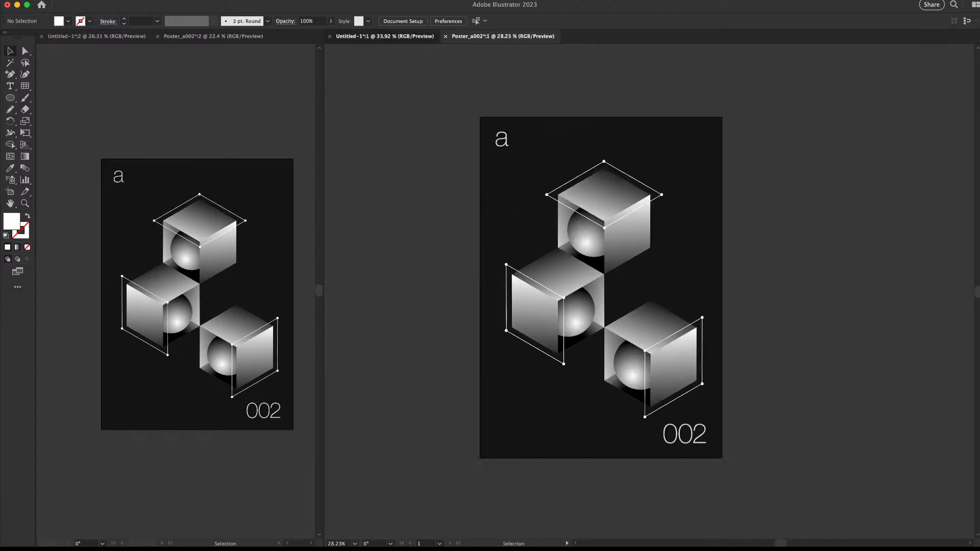
{"action": "left_click", "coordinate": [411, 36]}
{"action": "key", "text": "super+shift+a"}
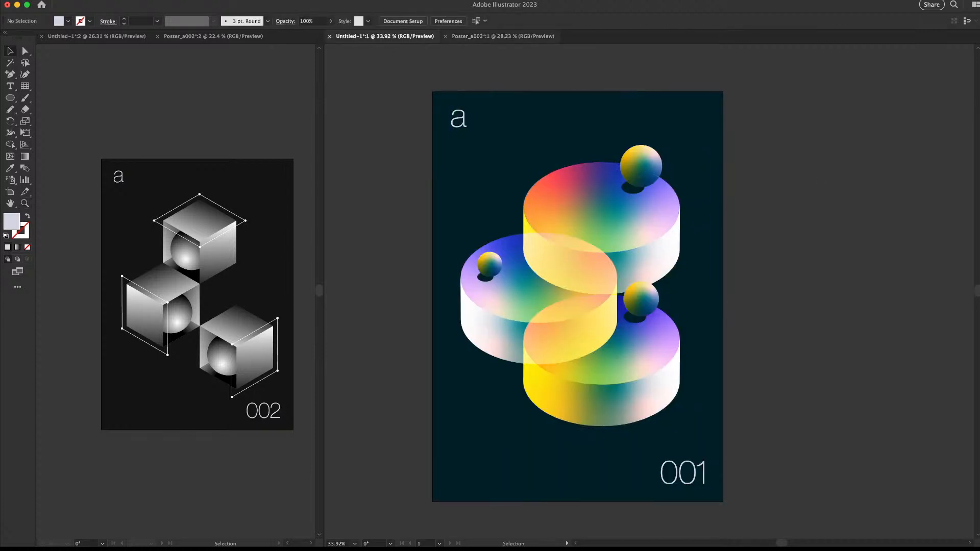
{"action": "left_click", "coordinate": [503, 36]}
{"action": "key", "text": "super+space"}
{"action": "left_click_drag", "start_coordinate": [651, 222], "coordinate": [748, 235]}
{"action": "key", "text": "space"}
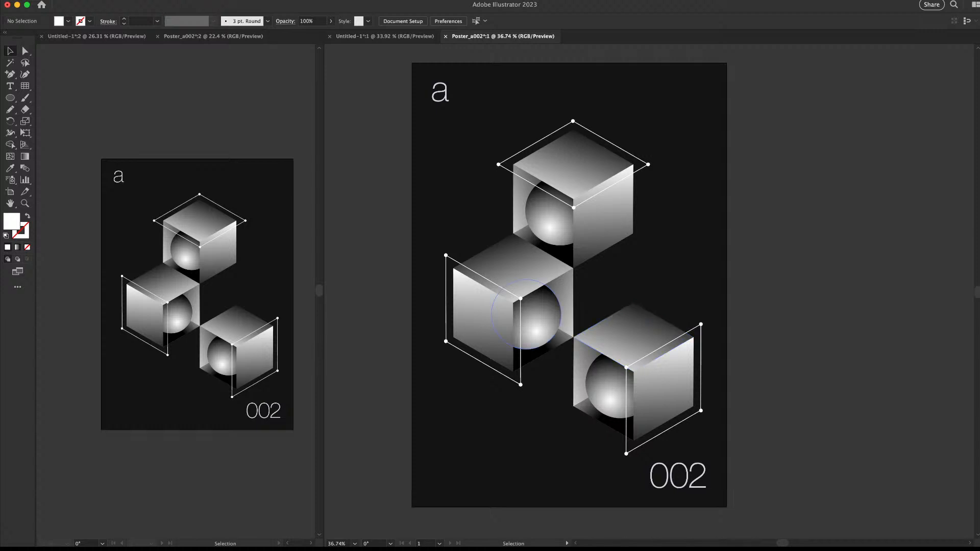
Shrink the middle cube's sphere to about 200 px inside its group
{"action": "double_click", "coordinate": [533, 325]}
{"action": "key", "text": "super+space"}
{"action": "left_click_drag", "start_coordinate": [534, 324], "coordinate": [568, 324]}
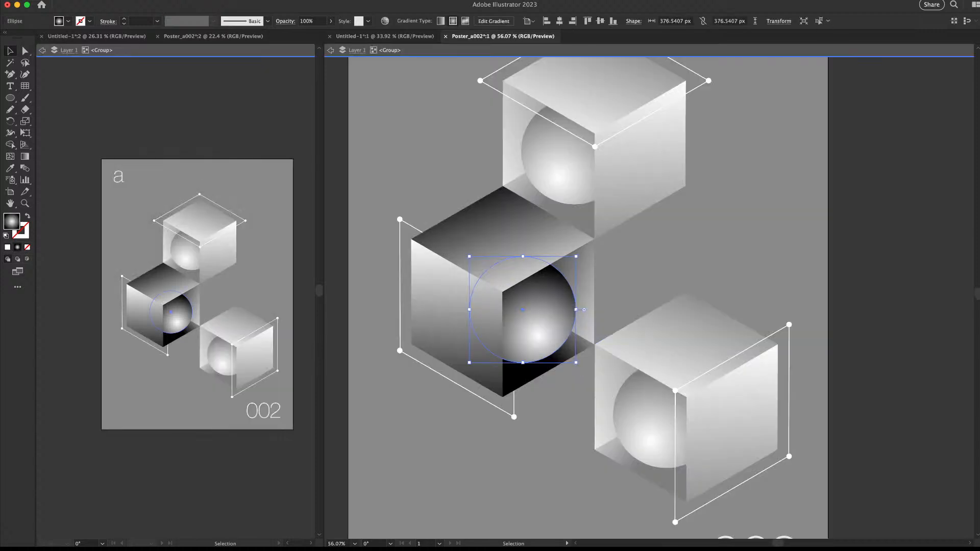
{"action": "left_click_drag", "start_coordinate": [576, 256], "coordinate": [550, 281]}
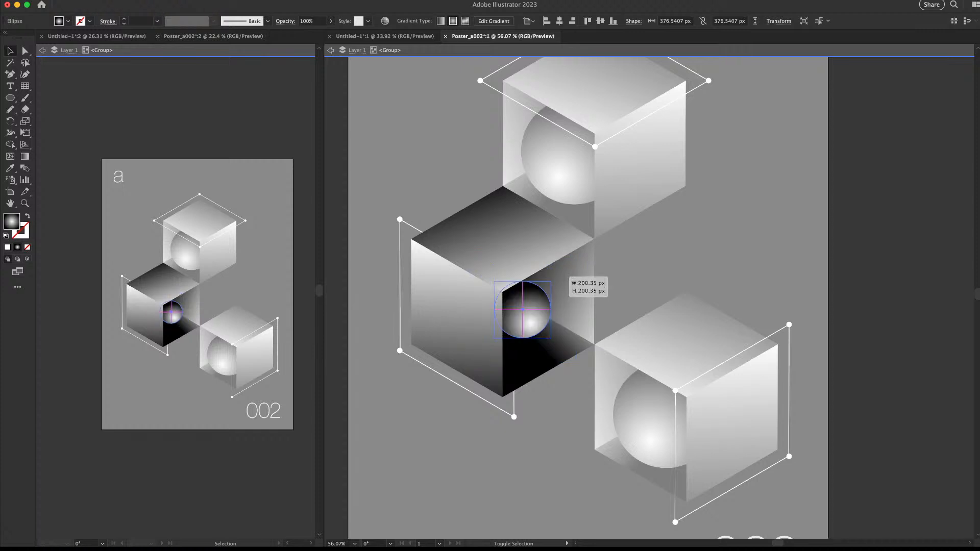
{"action": "double_click", "coordinate": [891, 167]}
Enlarge the lower-right cube's sphere inside its group
{"action": "key", "text": "super+space"}
{"action": "left_click_drag", "start_coordinate": [890, 167], "coordinate": [848, 167]}
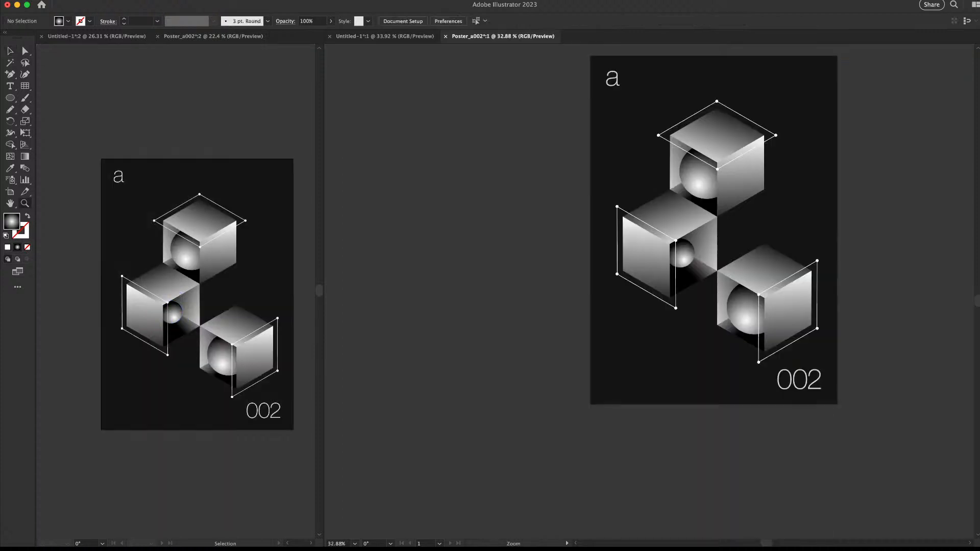
{"action": "left_click_drag", "start_coordinate": [871, 315], "coordinate": [919, 314]}
{"action": "double_click", "coordinate": [567, 307]}
{"action": "left_click", "coordinate": [568, 306]}
{"action": "left_click_drag", "start_coordinate": [653, 228], "coordinate": [697, 185]}
Draw a roughly 1704 × 2400 px rectangle covering the whole Poster_a002 artboard
{"action": "key", "text": "z"}
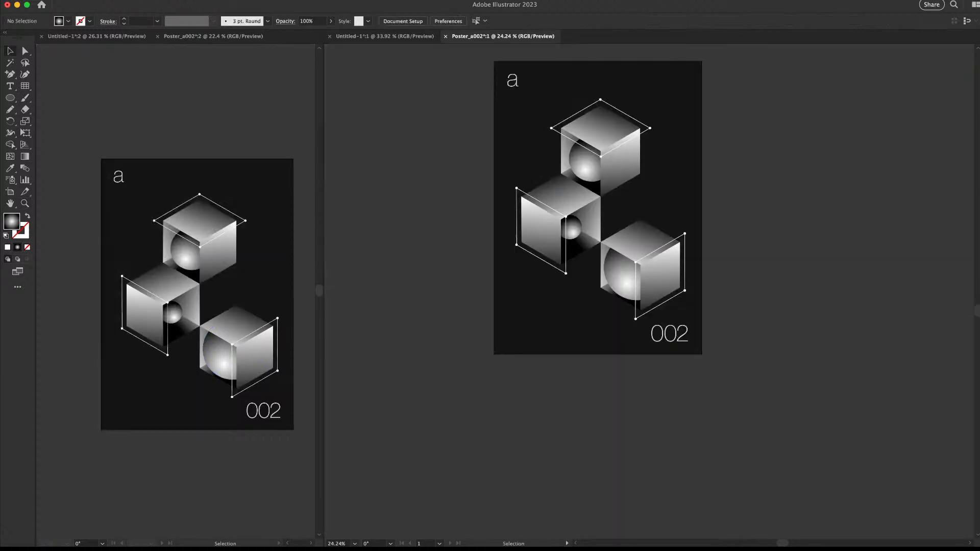
{"action": "key", "text": "space"}
{"action": "left_click_drag", "start_coordinate": [628, 209], "coordinate": [614, 262]}
{"action": "key", "text": "z"}
{"action": "key", "text": "space"}
{"action": "key", "text": "v"}
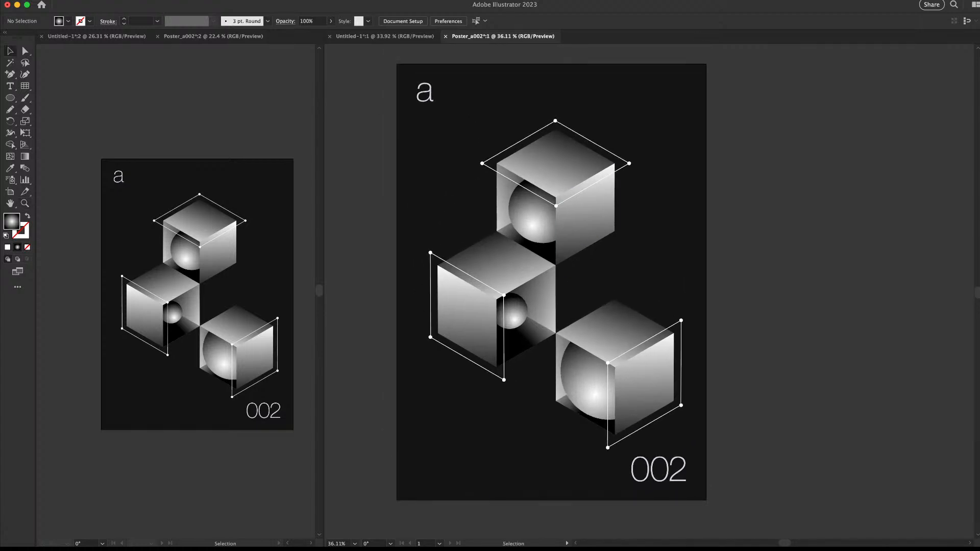
{"action": "key", "text": "m"}
{"action": "mouse_move", "coordinate": [396, 64]}
{"action": "left_mouse_down"}
{"action": "mouse_move", "coordinate": [727, 444]}
{"action": "mouse_move", "coordinate": [707, 499]}
{"action": "left_mouse_up"}
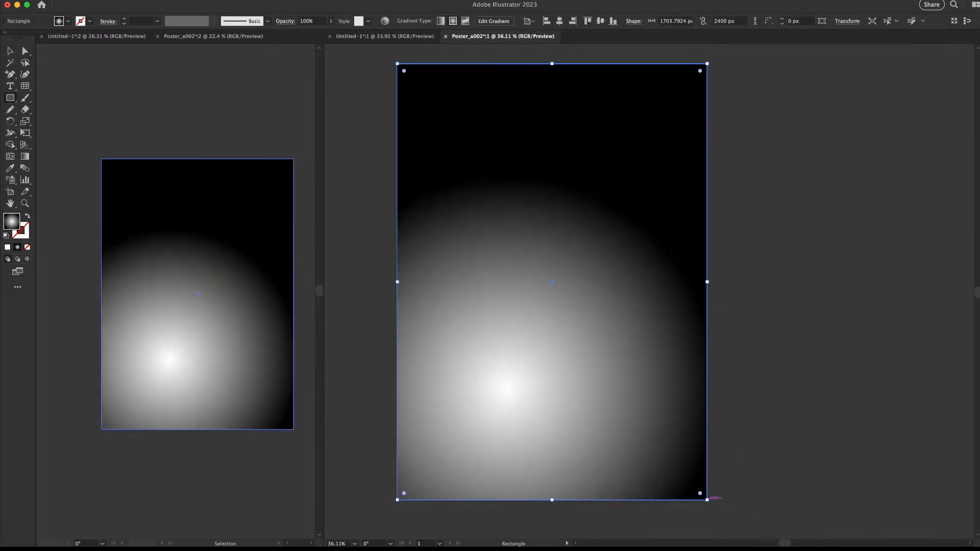
Give the full-artboard rectangle a solid black fill and no stroke
{"action": "key", "text": "d"}
{"action": "key", "text": "shift+x"}
{"action": "key", "text": "x"}
{"action": "key", "text": "/"}
{"action": "key", "text": "x"}
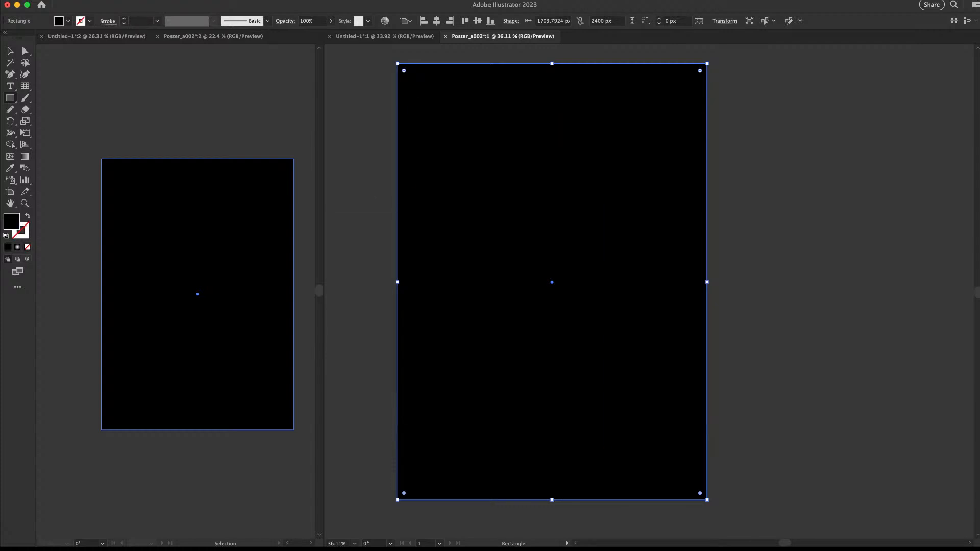
{"action": "key", "text": "v"}
{"action": "left_click", "coordinate": [776, 122]}
{"action": "left_click", "coordinate": [572, 123]}
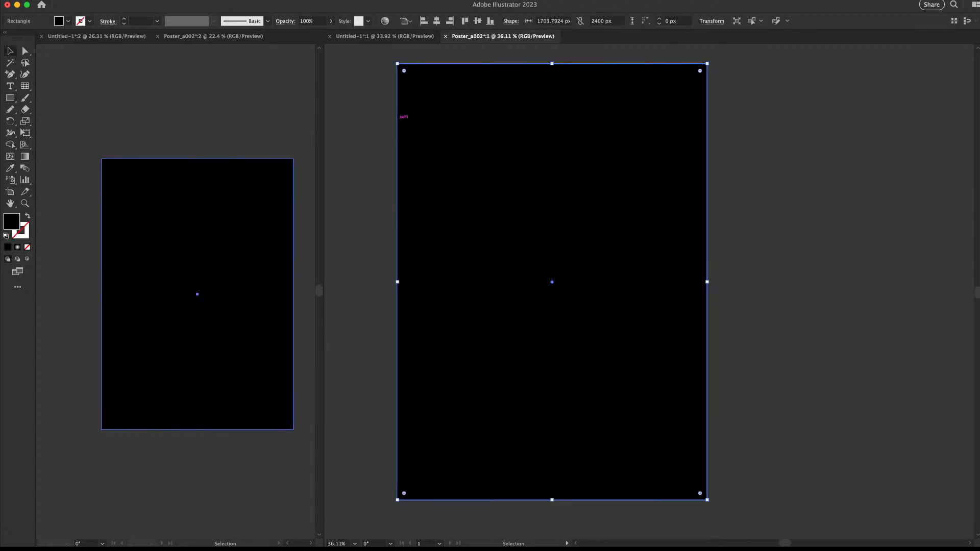
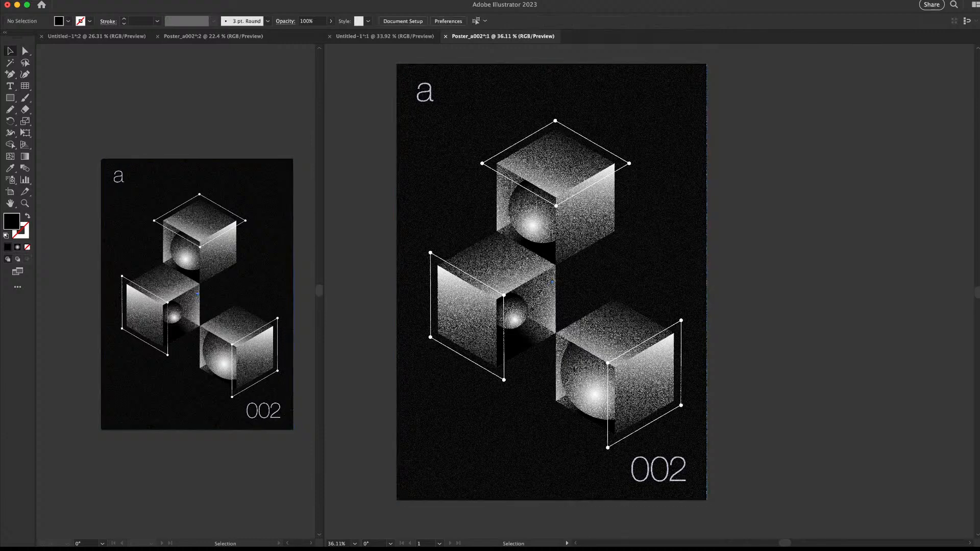
Fade the grain rectangle to about 15–16% opacity, comparing it with and without the grain
{"action": "left_click", "coordinate": [331, 20]}
{"action": "left_click_drag", "start_coordinate": [330, 32], "coordinate": [299, 32]}
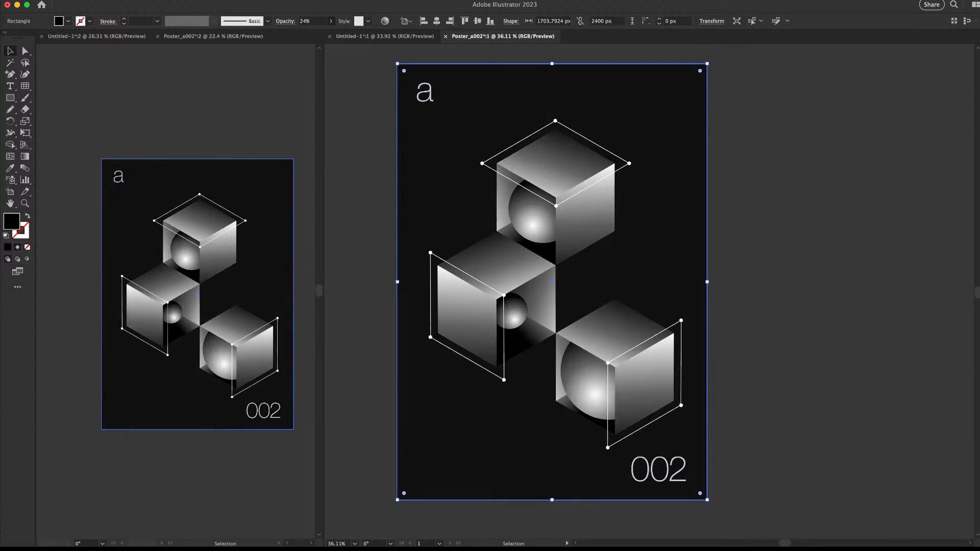
{"action": "key", "text": "super+shift+a"}
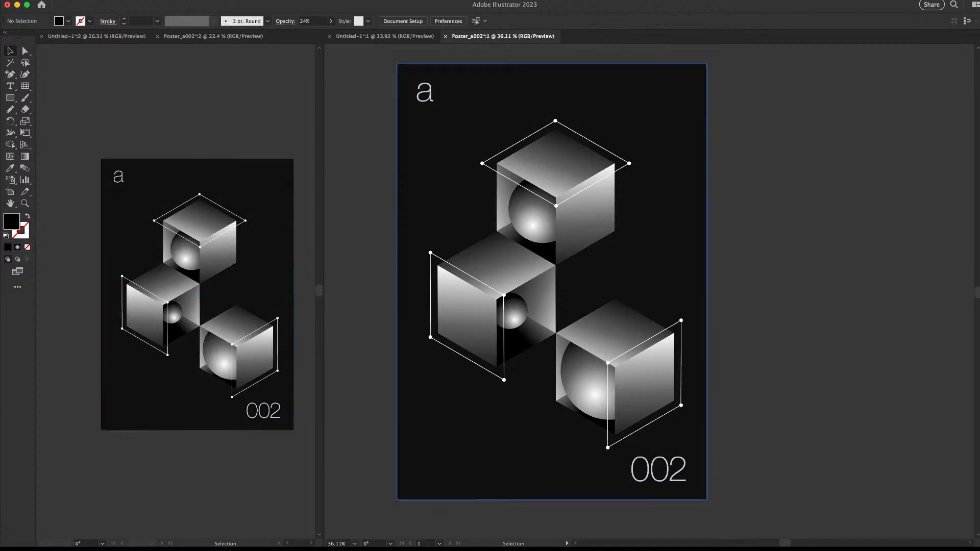
{"action": "key", "text": "z"}
{"action": "left_click_drag", "start_coordinate": [565, 212], "coordinate": [613, 213]}
{"action": "left_click_drag", "start_coordinate": [683, 202], "coordinate": [644, 203]}
{"action": "key", "text": "v"}
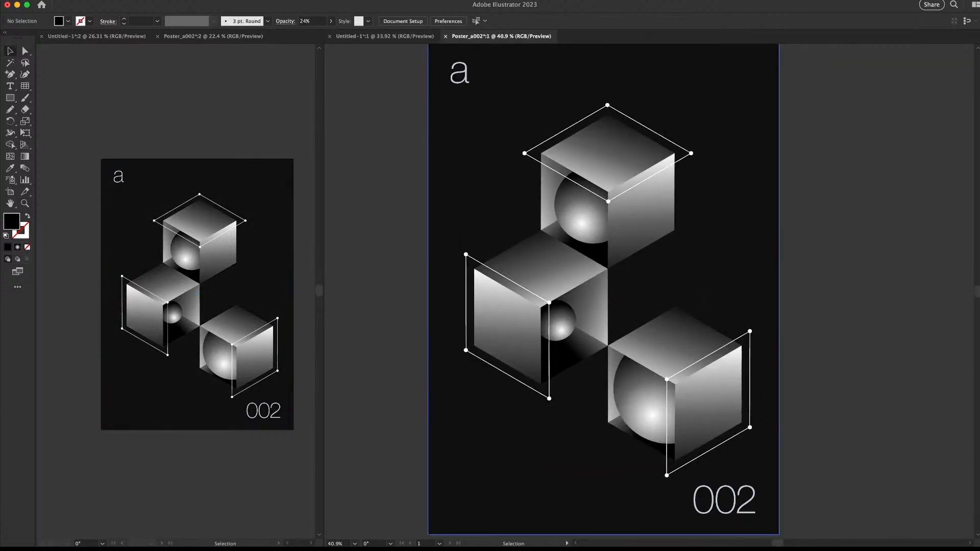
{"action": "left_click", "coordinate": [686, 271]}
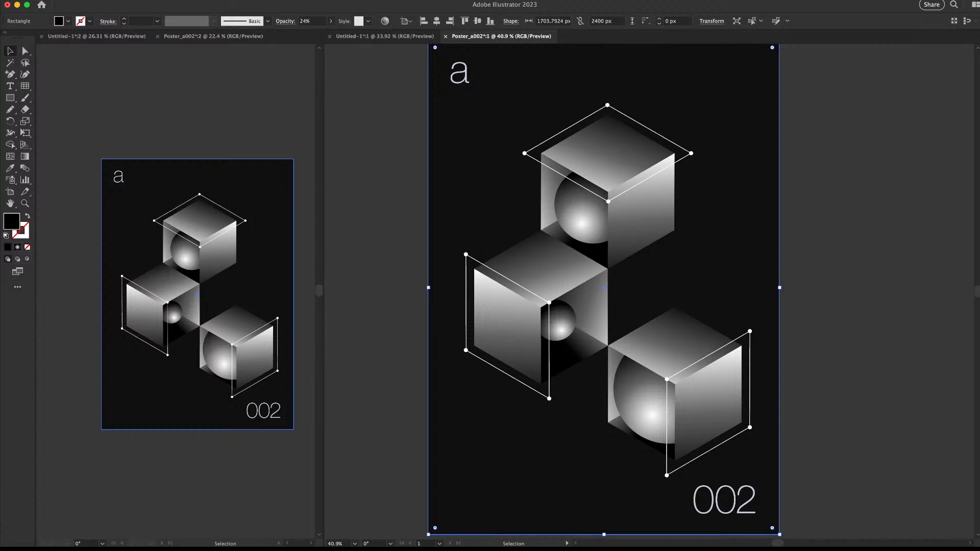
{"action": "key", "text": "super+z"}
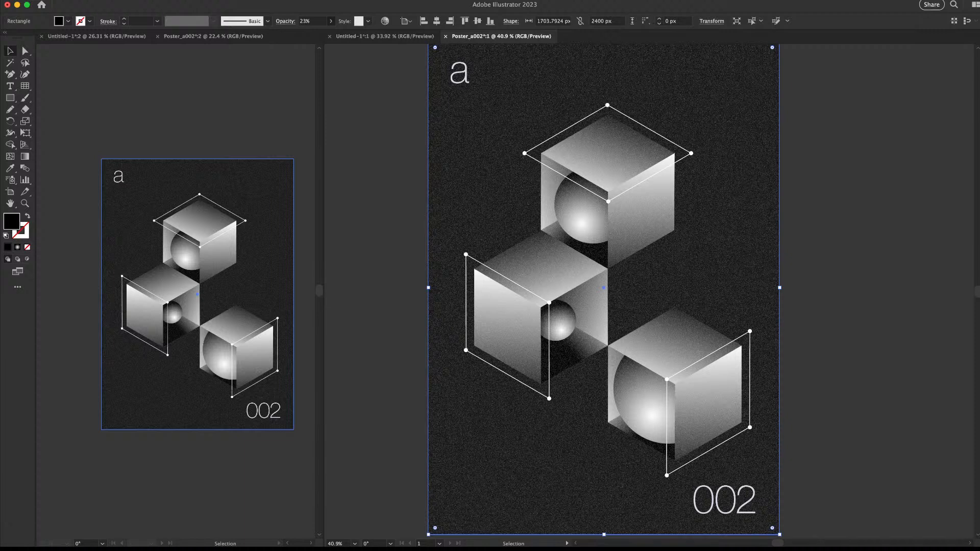
{"action": "key", "text": "super+z"}
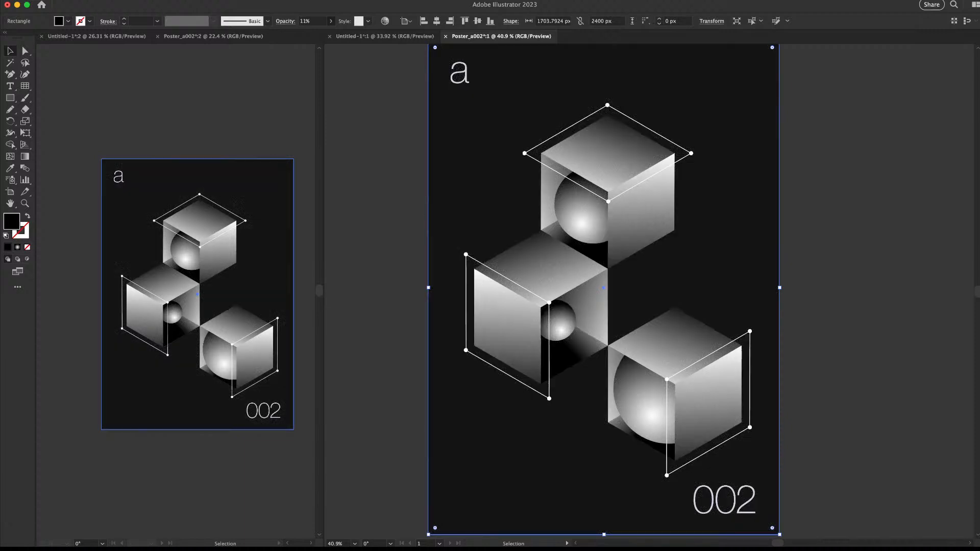
{"action": "key", "text": "Up"}
{"action": "key", "text": "Up"}
{"action": "key", "text": "Up"}
{"action": "key", "text": "Up"}
{"action": "key", "text": "Up"}
{"action": "key", "text": "Up"}
{"action": "key", "text": "Up"}
{"action": "key", "text": "Up"}
{"action": "key", "text": "Up"}
{"action": "key", "text": "Up"}
{"action": "key", "text": "Up"}
{"action": "key", "text": "Up"}
{"action": "key", "text": "Up"}
{"action": "key", "text": "Up"}
{"action": "key", "text": "Up"}
{"action": "left_click_drag", "start_coordinate": [695, 221], "coordinate": [658, 221]}
Try the grain rectangle at 40% opacity
{"action": "key", "text": "super+shift+a"}
{"action": "left_click_drag", "start_coordinate": [708, 201], "coordinate": [753, 204]}
{"action": "left_click", "coordinate": [753, 207]}
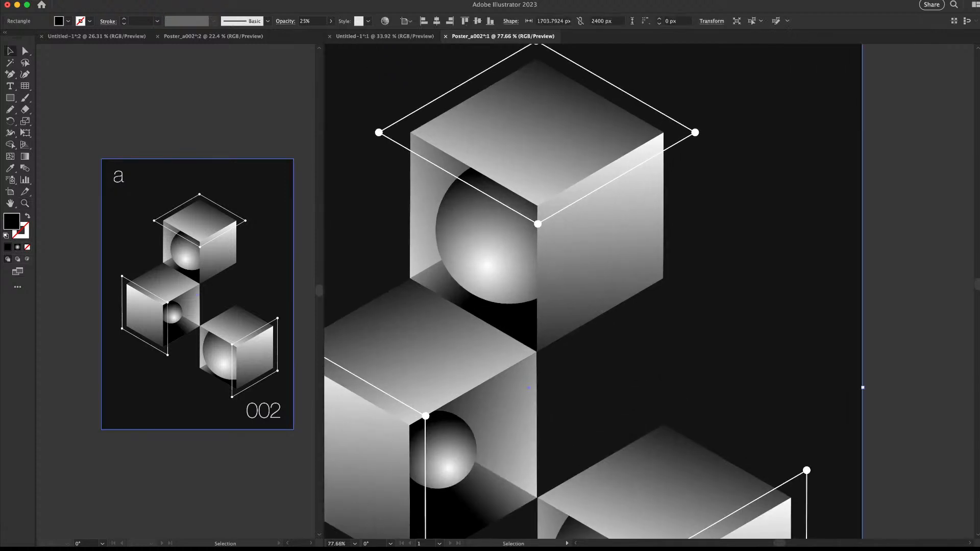
{"action": "left_click", "coordinate": [310, 21]}
{"action": "type", "text": "40"}
{"action": "key", "text": "Return"}
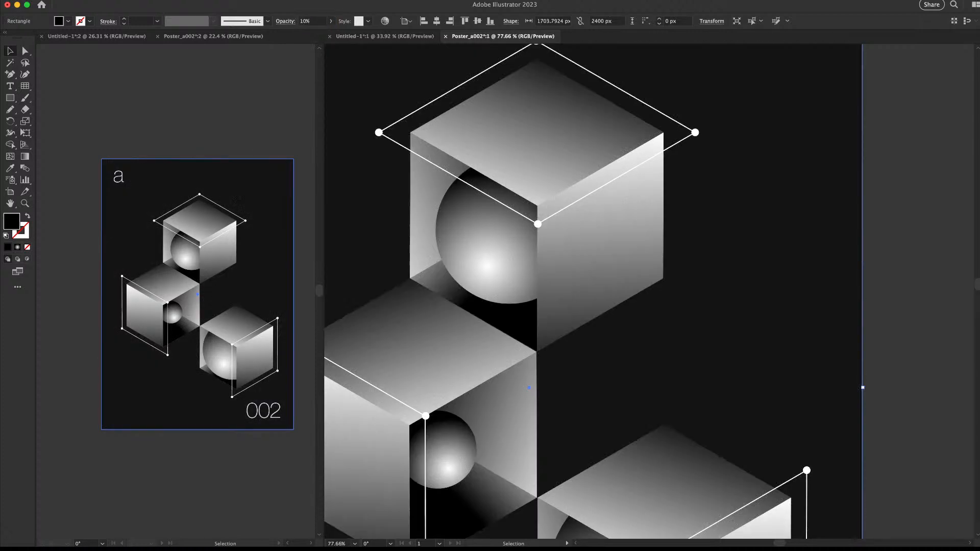
Raise the grain opacity to 99%, undoing an accidental move of the rectangle
{"action": "key", "text": "shift+super+a"}
{"action": "mouse_move", "coordinate": [600, 225]}
{"action": "left_mouse_down"}
{"action": "mouse_move", "coordinate": [573, 226]}
{"action": "mouse_move", "coordinate": [591, 225]}
{"action": "left_mouse_up"}
{"action": "left_click", "coordinate": [591, 225]}
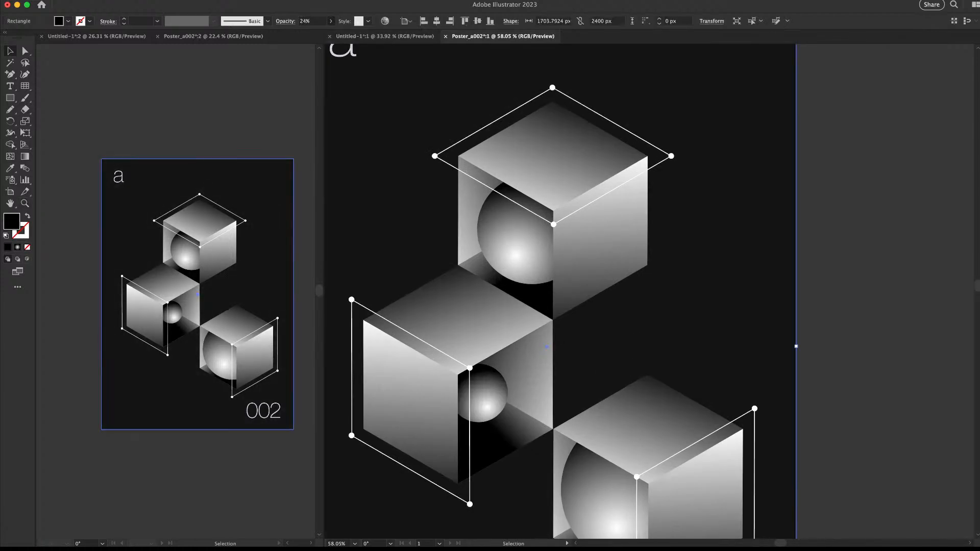
{"action": "left_click", "coordinate": [331, 21]}
{"action": "left_click_drag", "start_coordinate": [329, 35], "coordinate": [356, 35]}
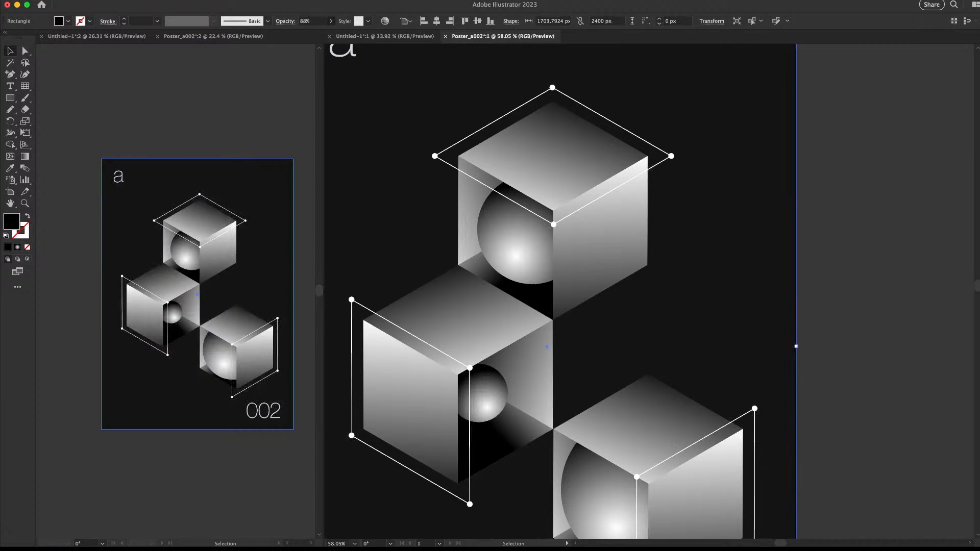
{"action": "left_click_drag", "start_coordinate": [768, 236], "coordinate": [587, 250]}
{"action": "key", "text": "super+z"}
Settle the grain rectangle's opacity at a faint 12%
{"action": "key", "text": "z"}
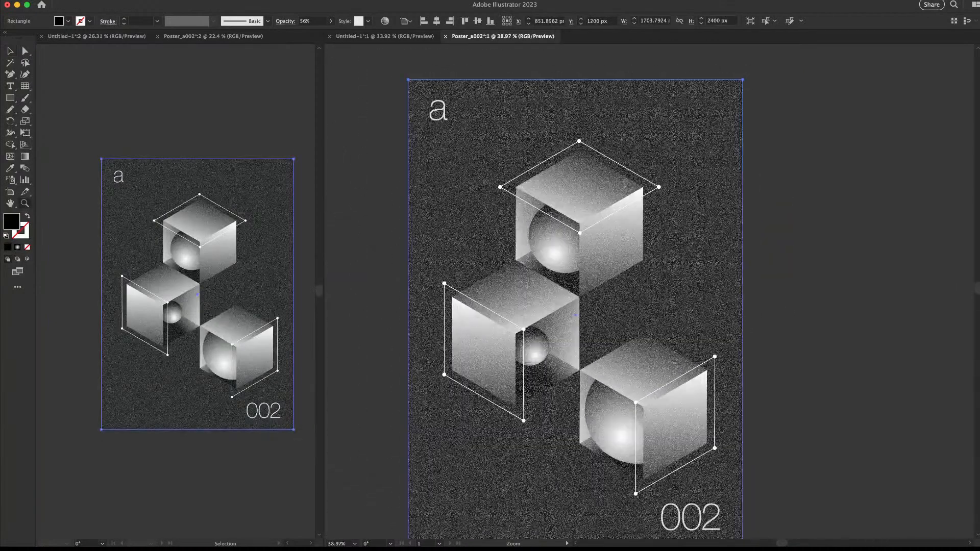
{"action": "left_click", "coordinate": [331, 21]}
{"action": "left_click_drag", "start_coordinate": [335, 35], "coordinate": [316, 34]}
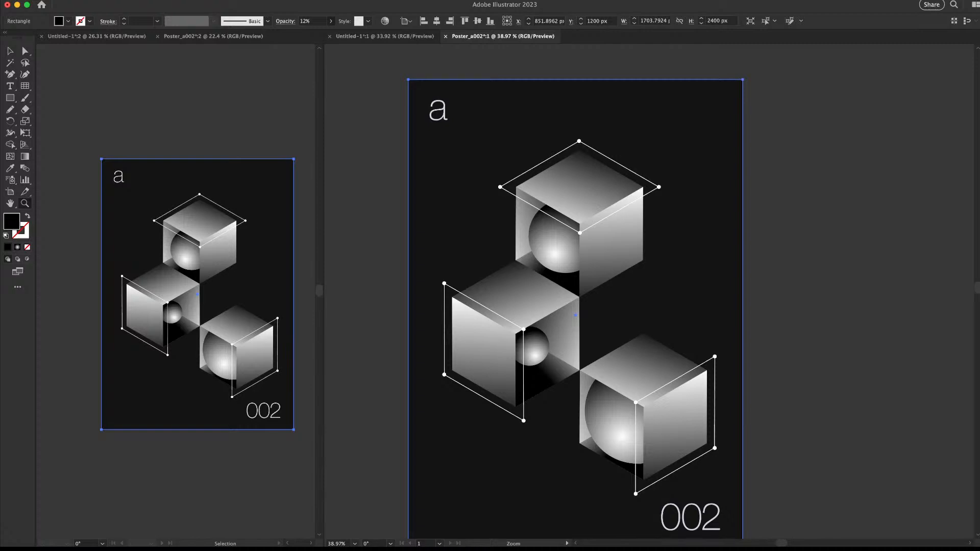
{"action": "left_click_drag", "start_coordinate": [519, 133], "coordinate": [529, 133]}
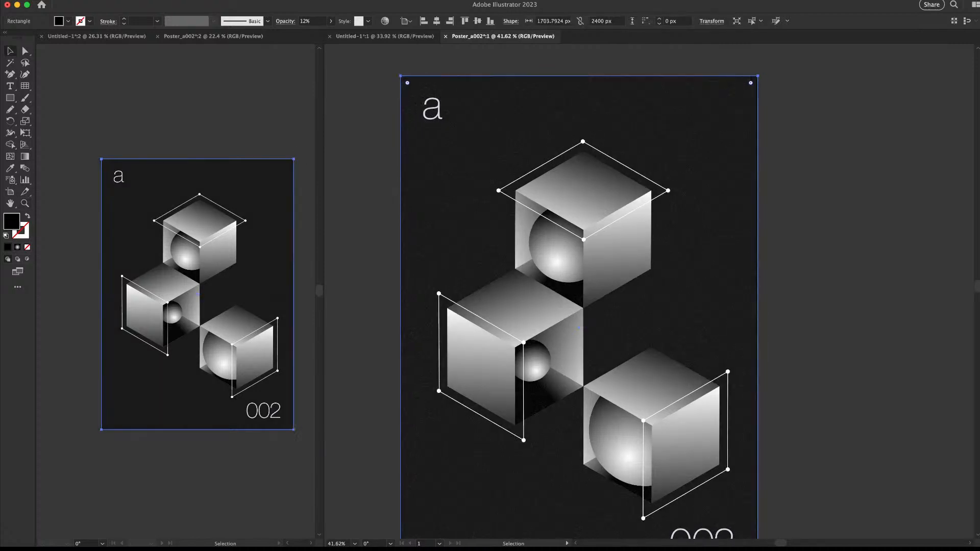
{"action": "key", "text": "super+shift+a"}
{"action": "key", "text": "space"}
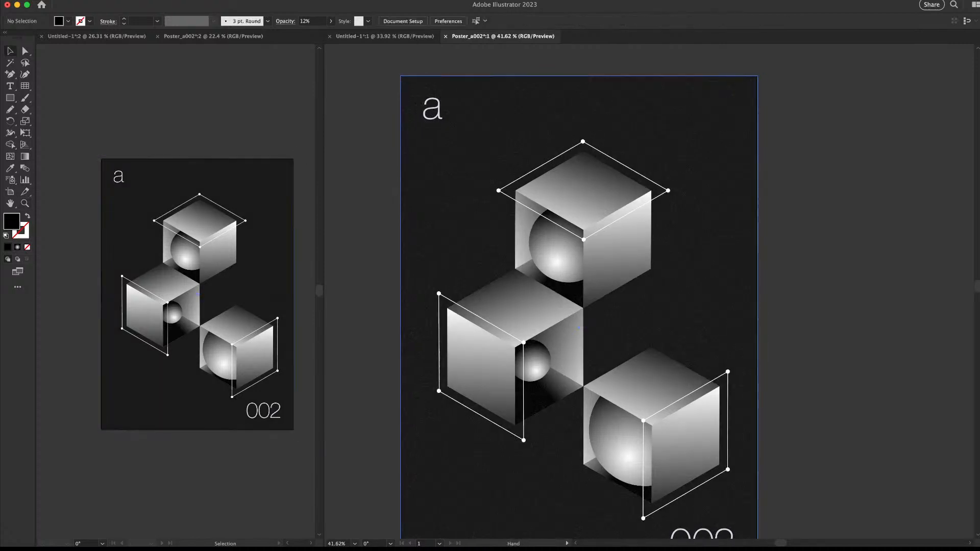
Fit the whole cube poster in the window and shift the view slightly left
{"action": "key", "text": "super+0"}
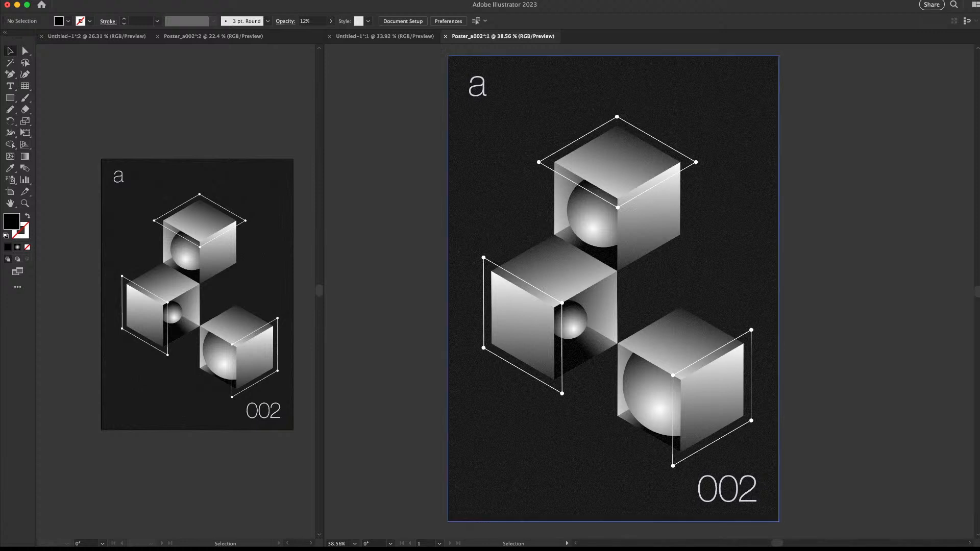
{"action": "left_click_drag", "start_coordinate": [664, 286], "coordinate": [604, 288]}
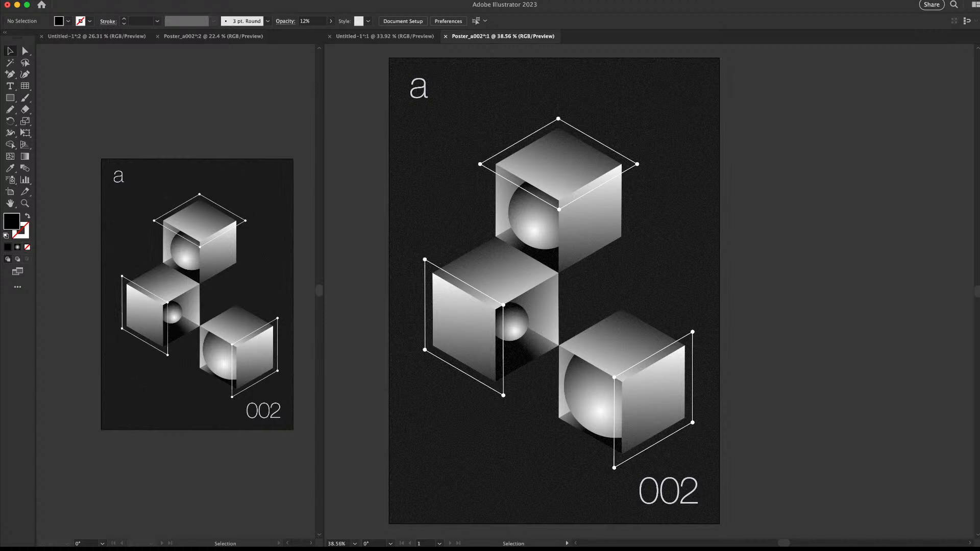
{"action": "key", "text": "z"}
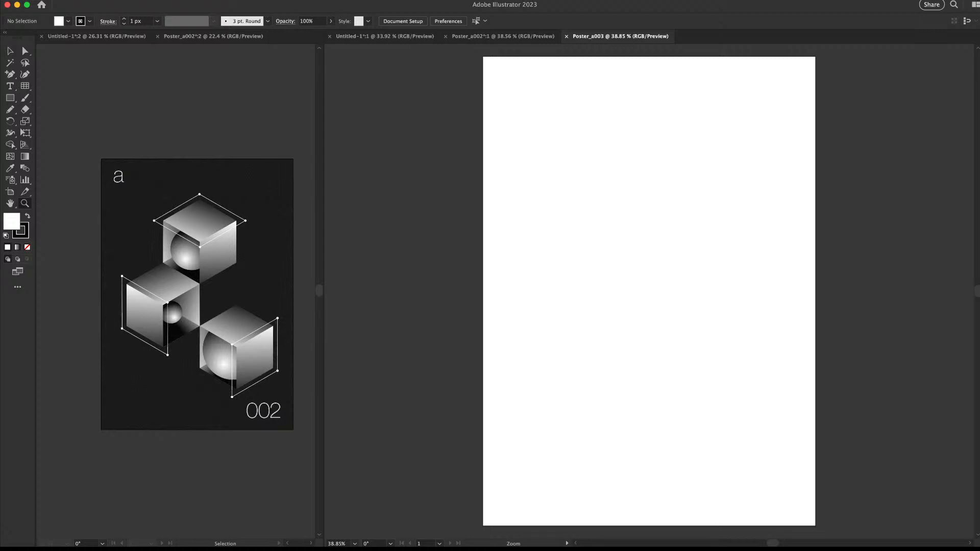
Dock the second Poster_a003 window in the left pane and zoom it out to 22%
{"action": "left_click_drag", "start_coordinate": [740, 36], "coordinate": [286, 37]}
{"action": "left_click_drag", "start_coordinate": [238, 196], "coordinate": [197, 199]}
{"action": "left_click_drag", "start_coordinate": [235, 225], "coordinate": [108, 268]}
{"action": "key", "text": "v"}
Zoom out the right-hand Poster_a003 view until the whole artboard fits
{"action": "left_click", "coordinate": [561, 276]}
{"action": "key", "text": "z"}
{"action": "left_click_drag", "start_coordinate": [649, 273], "coordinate": [598, 285]}
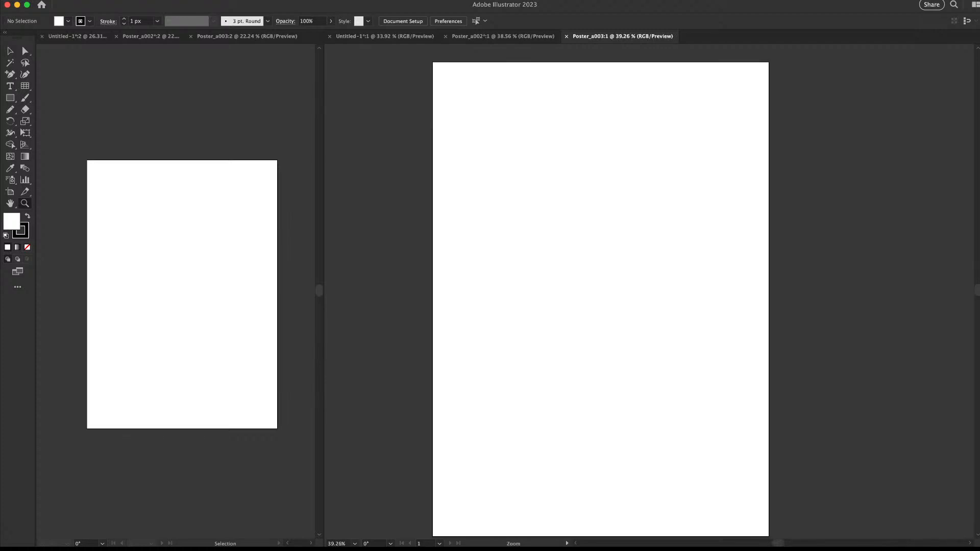
{"action": "left_click_drag", "start_coordinate": [596, 266], "coordinate": [553, 263]}
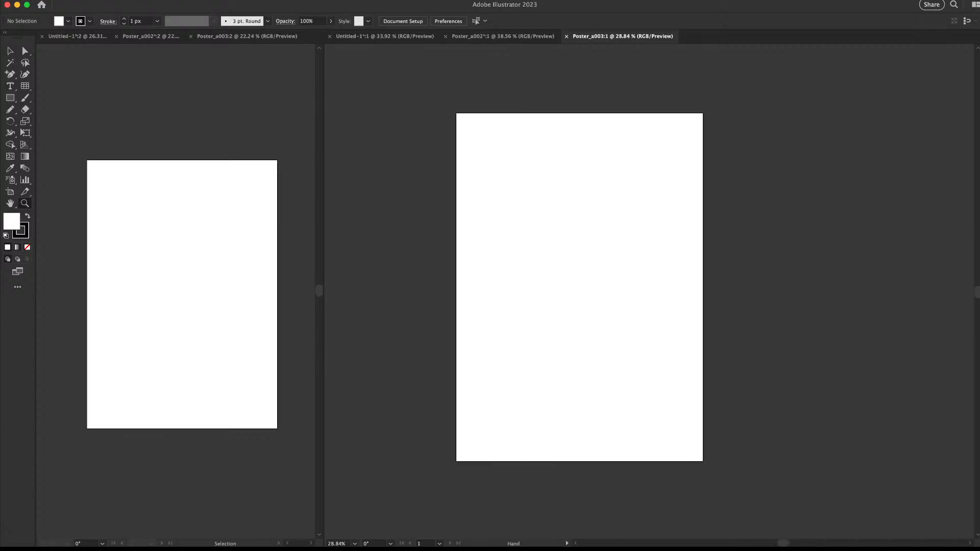
Add a text object at the artboard centre and scale it to about 474 px
{"action": "key", "text": "t"}
{"action": "left_click", "coordinate": [550, 283]}
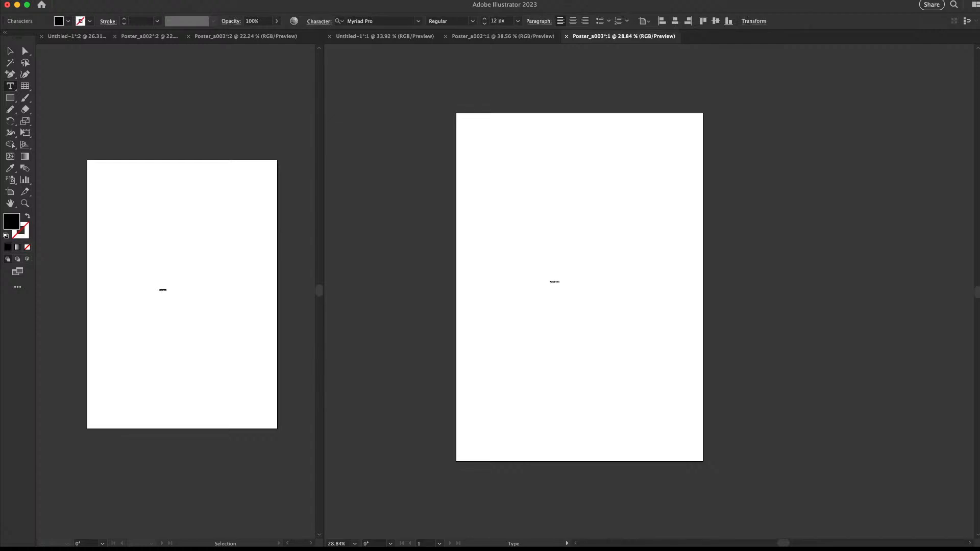
{"action": "key", "text": "BackSpace"}
{"action": "key", "text": "Escape"}
{"action": "left_click_drag", "start_coordinate": [554, 281], "coordinate": [637, 245]}
Replace the mistyped P and M with O and N so the headline reads DONE
{"action": "key", "text": "t"}
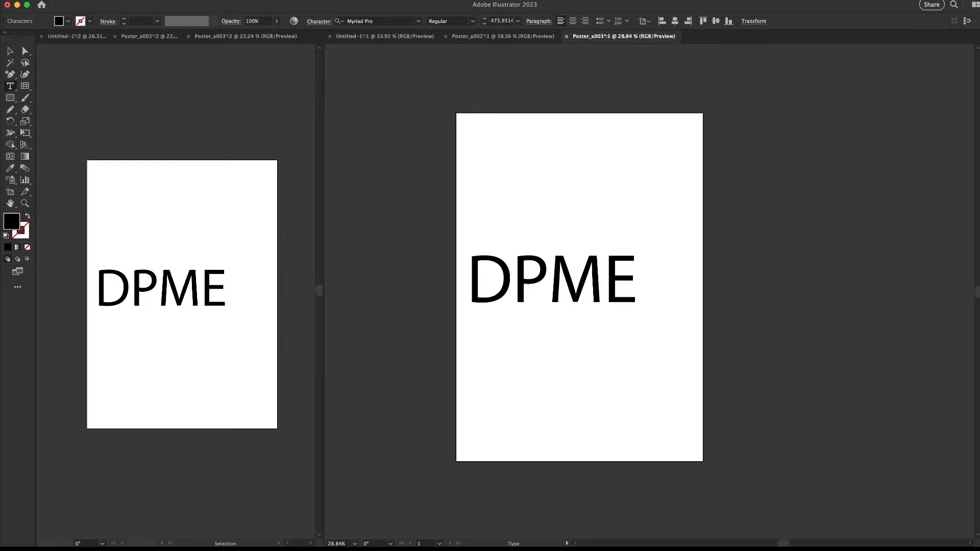
{"action": "key", "text": "BackSpace"}
{"action": "type", "text": "O"}
{"action": "key", "text": "shift+Right"}
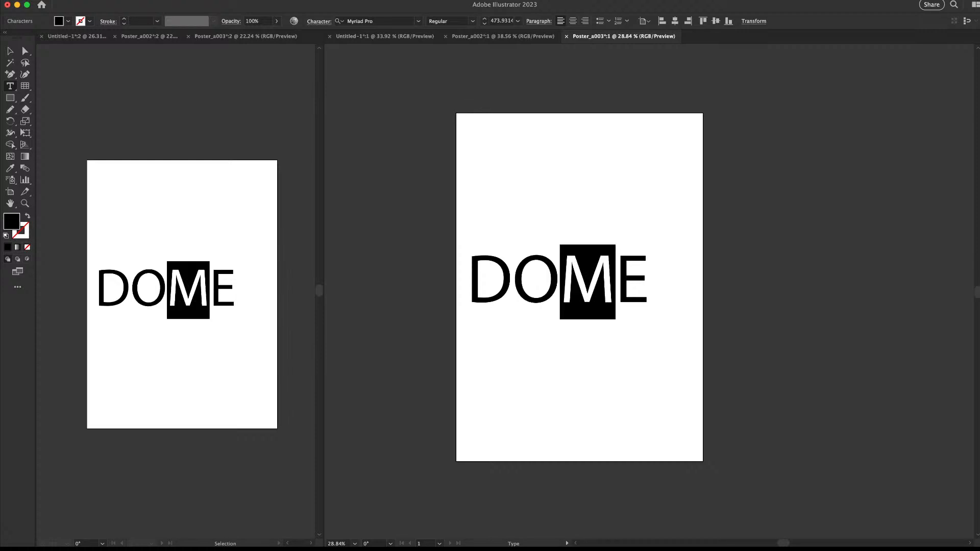
{"action": "type", "text": "N"}
{"action": "key", "text": "Escape"}
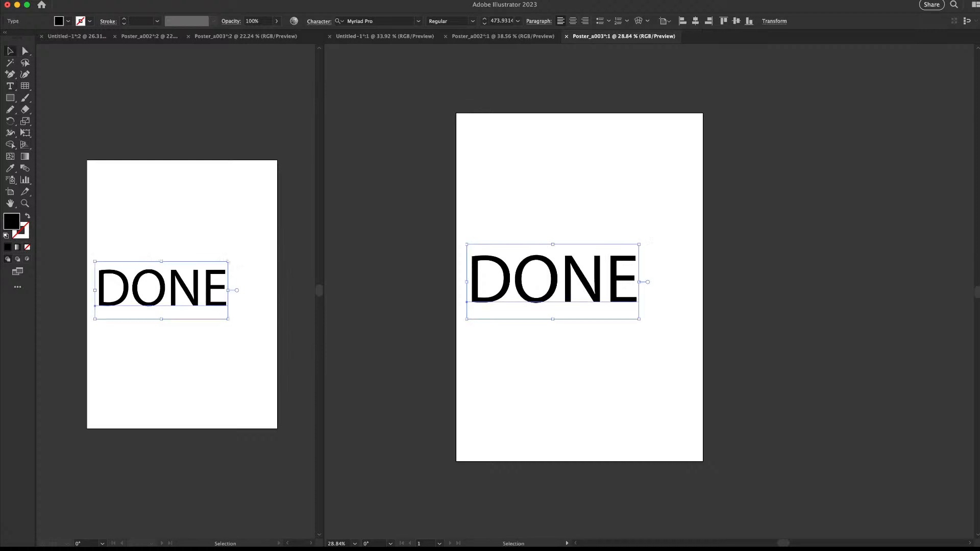
{"action": "left_click", "coordinate": [360, 20]}
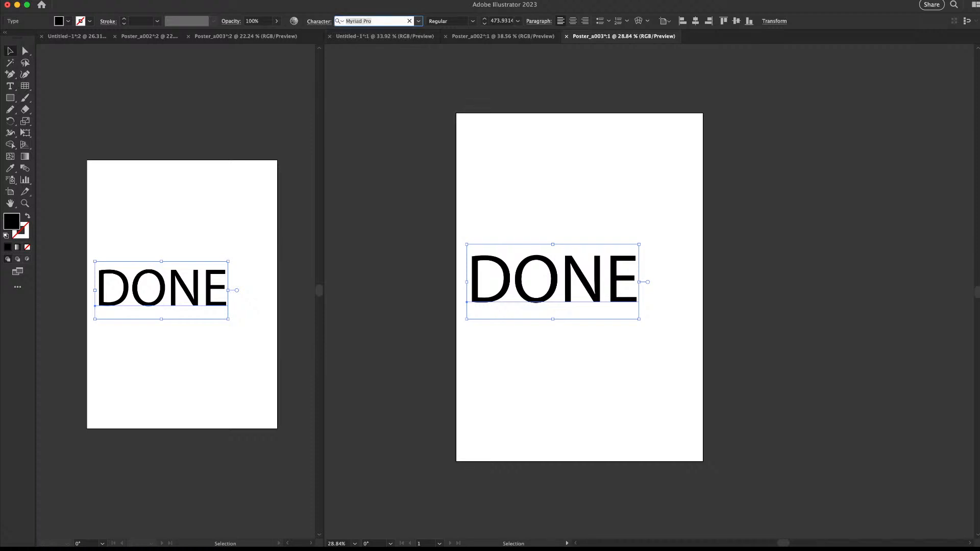
Apply the Futura Now Headline XBlk It font to the DONE text
{"action": "type", "text": "h"}
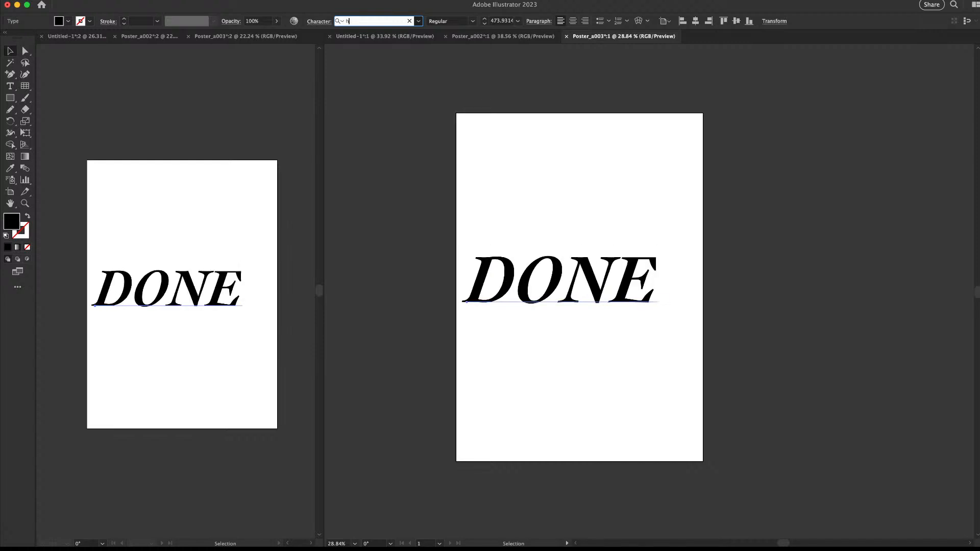
{"action": "key", "text": "Return"}
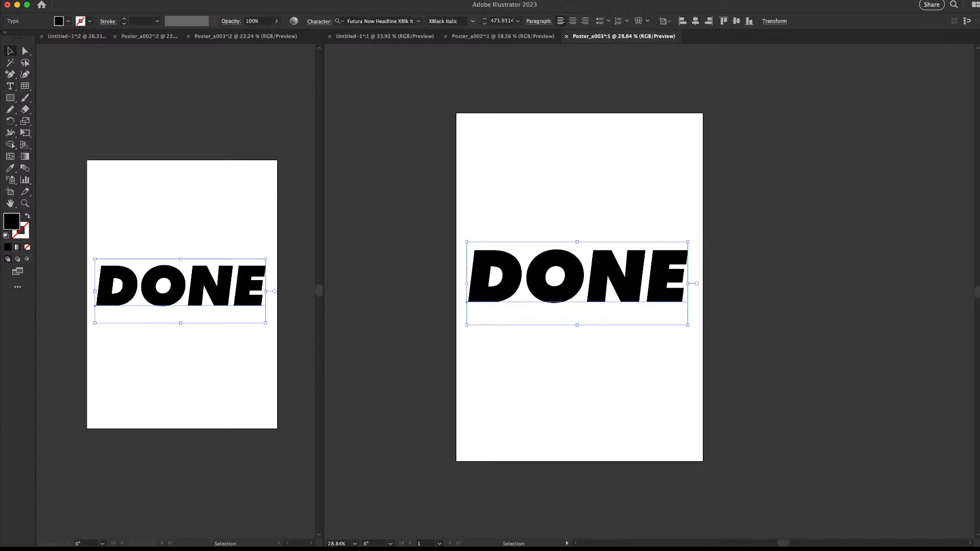
{"action": "left_click", "coordinate": [419, 21]}
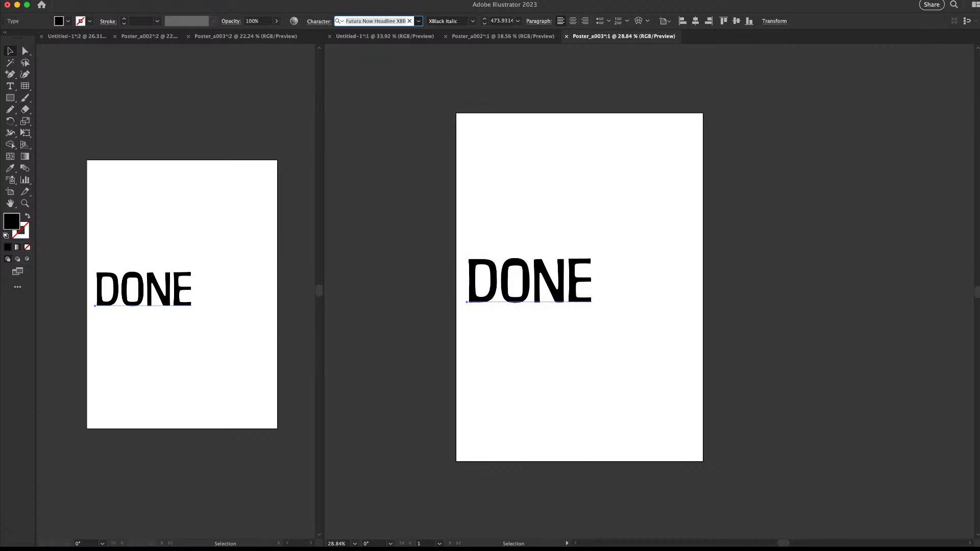
{"action": "key", "text": "Escape"}
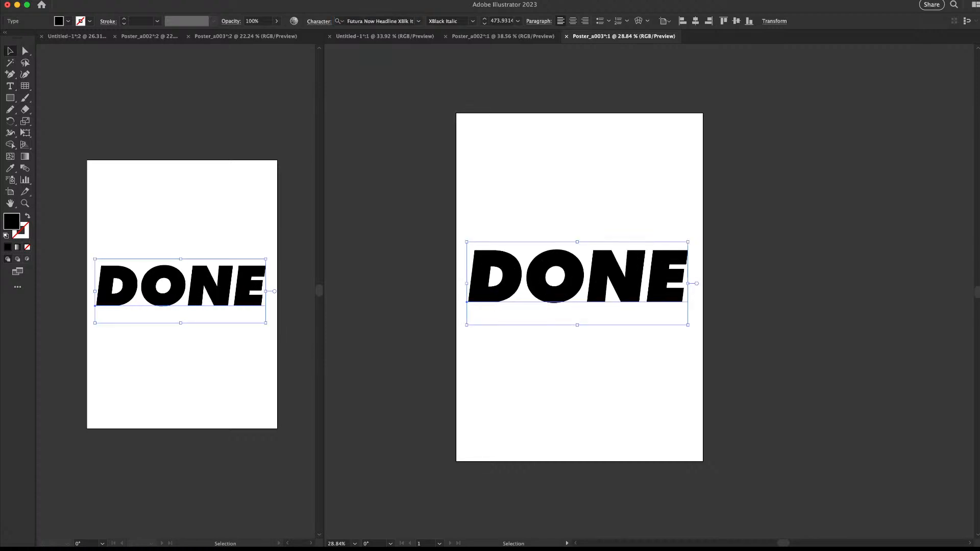
{"action": "key", "text": "super+shift+a"}
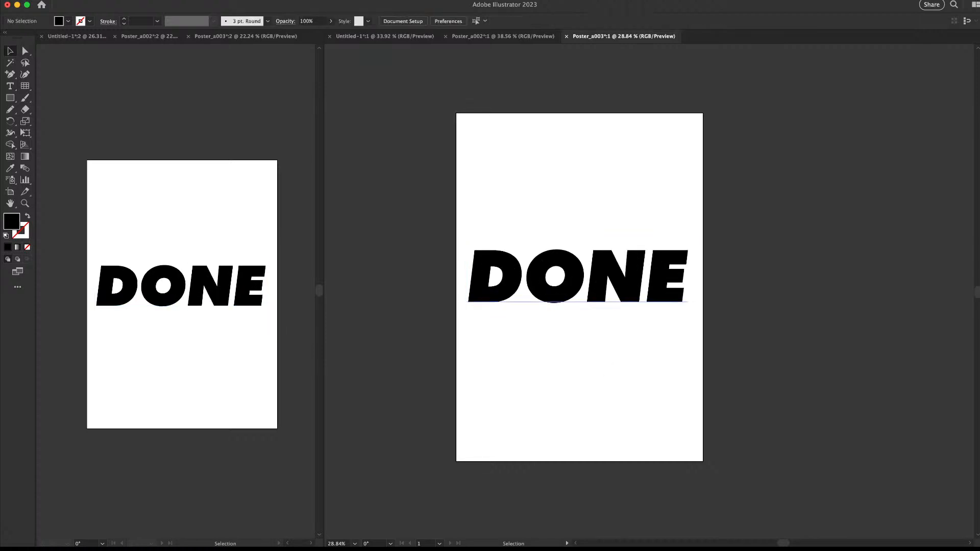
{"action": "left_click_drag", "start_coordinate": [635, 273], "coordinate": [636, 137]}
{"action": "key", "text": "super+shift+a"}
{"action": "key", "text": "super+shift+a"}
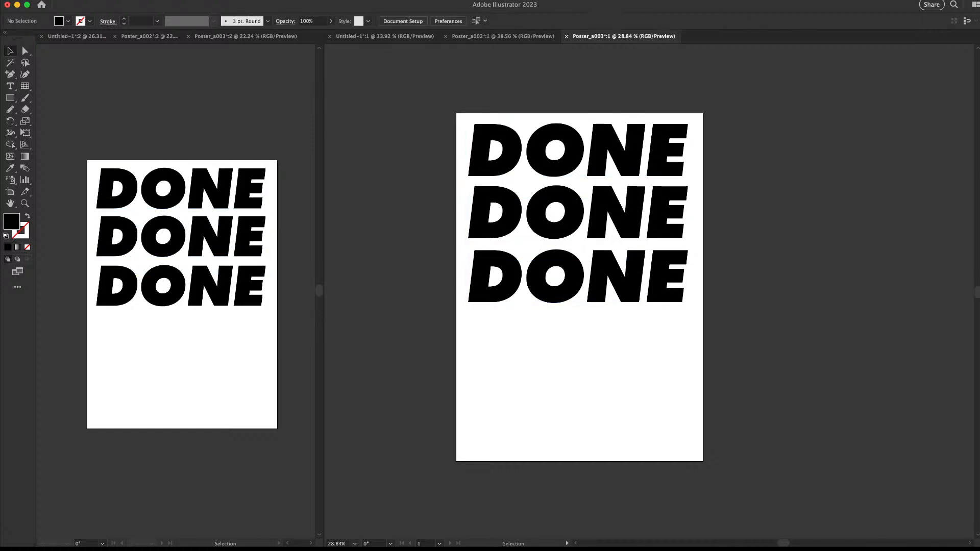
{"action": "key", "text": "super+Tab"}
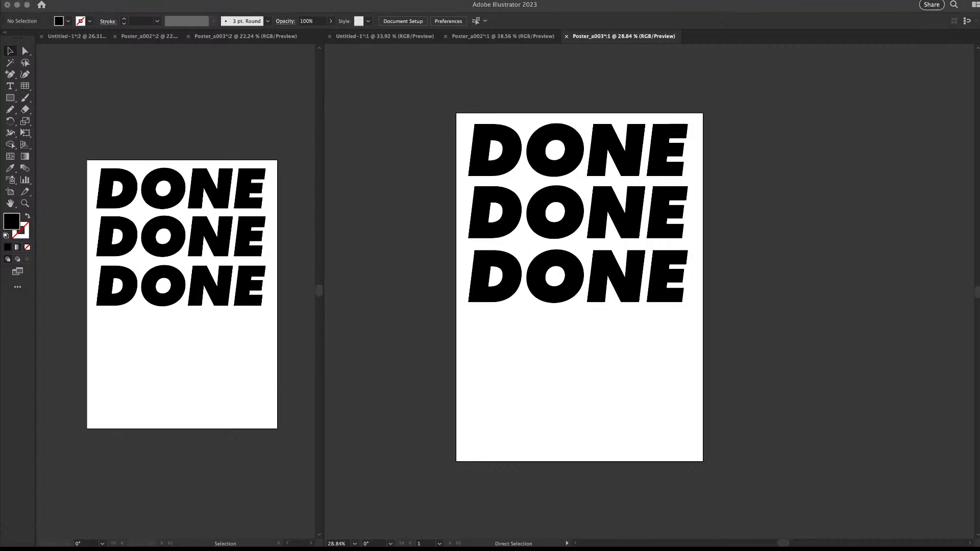
{"action": "key", "text": "super+Tab"}
{"action": "left_click_drag", "start_coordinate": [679, 278], "coordinate": [682, 402]}
{"action": "left_click", "coordinate": [735, 112]}
{"action": "key", "text": "z"}
{"action": "mouse_move", "coordinate": [735, 111]}
{"action": "left_mouse_down"}
{"action": "mouse_move", "coordinate": [643, 111]}
{"action": "mouse_move", "coordinate": [720, 112]}
{"action": "left_mouse_up"}
{"action": "key", "text": "t"}
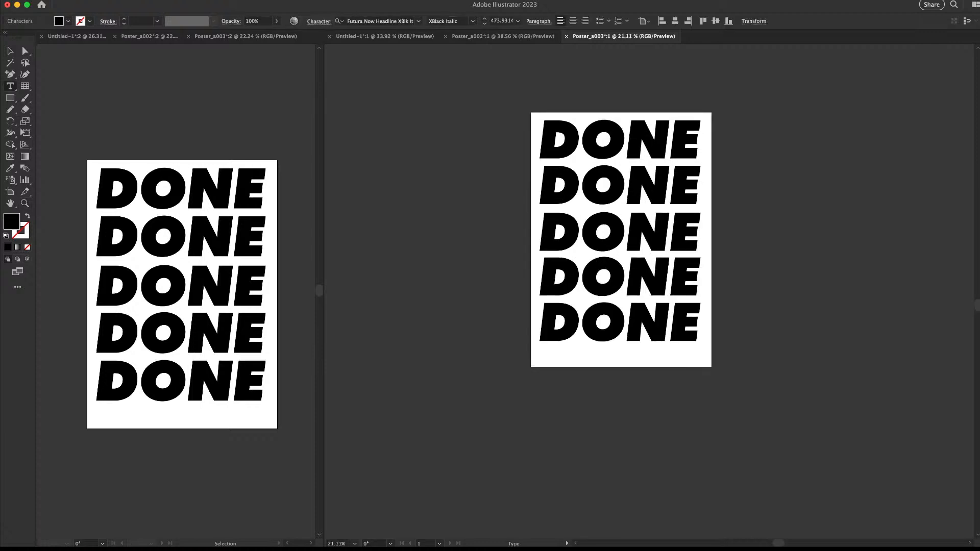
{"action": "key", "text": "super+a"}
{"action": "type", "text": "<MTV"}
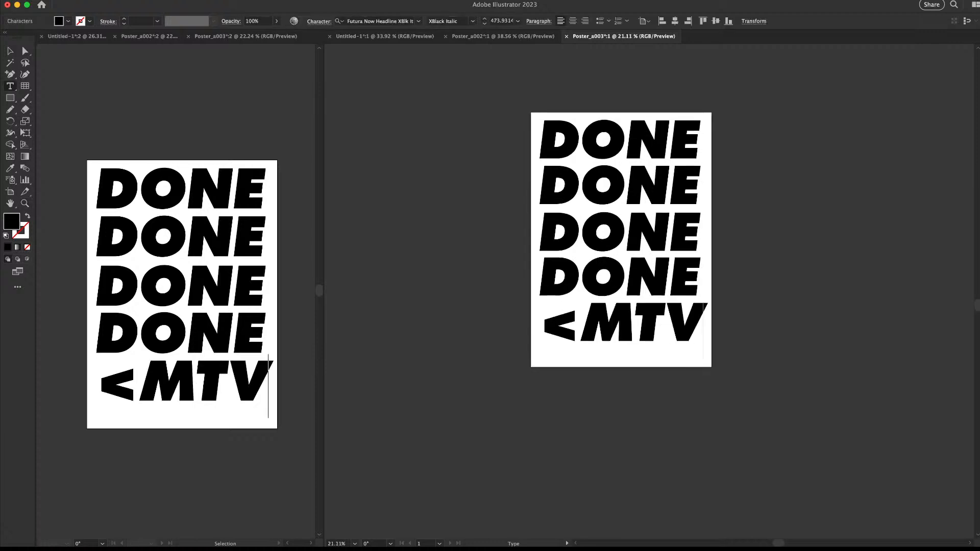
{"action": "key", "text": "Escape"}
{"action": "key", "text": "z"}
{"action": "left_click_drag", "start_coordinate": [638, 266], "coordinate": [655, 267]}
{"action": "left_click_drag", "start_coordinate": [654, 266], "coordinate": [601, 335]}
{"action": "key", "text": "super+z"}
{"action": "key", "text": "super+z"}
{"action": "key", "text": "super+z"}
{"action": "key", "text": "super+z"}
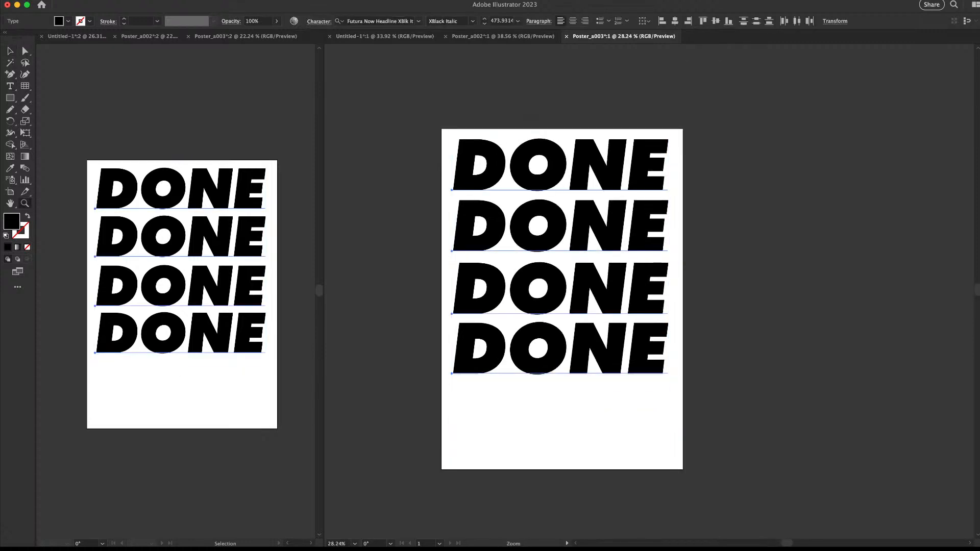
{"action": "key", "text": "super+z"}
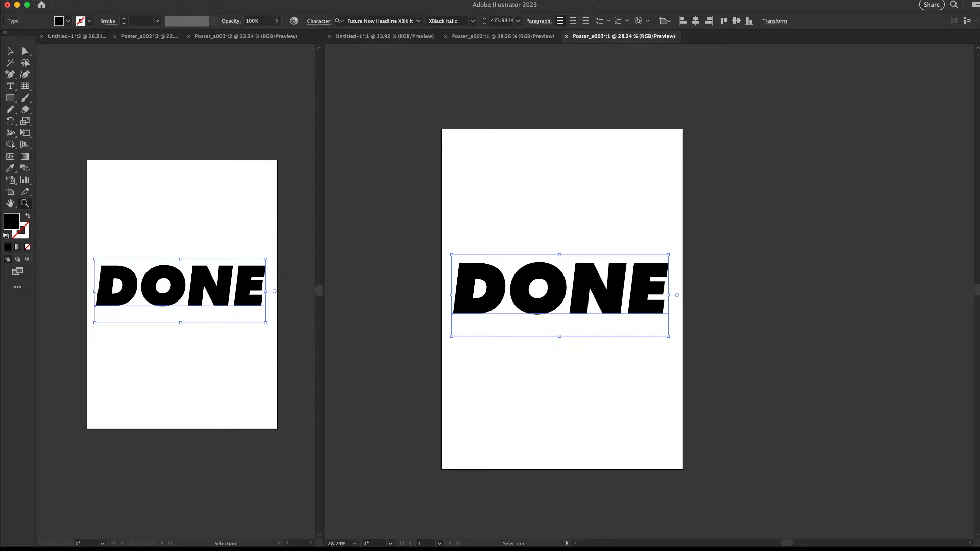
{"action": "left_click_drag", "start_coordinate": [699, 237], "coordinate": [697, 237]}
{"action": "key", "text": "v"}
Convert DONE to outlines and combine the letters into one compound path
{"action": "key", "text": "super+shift+o"}
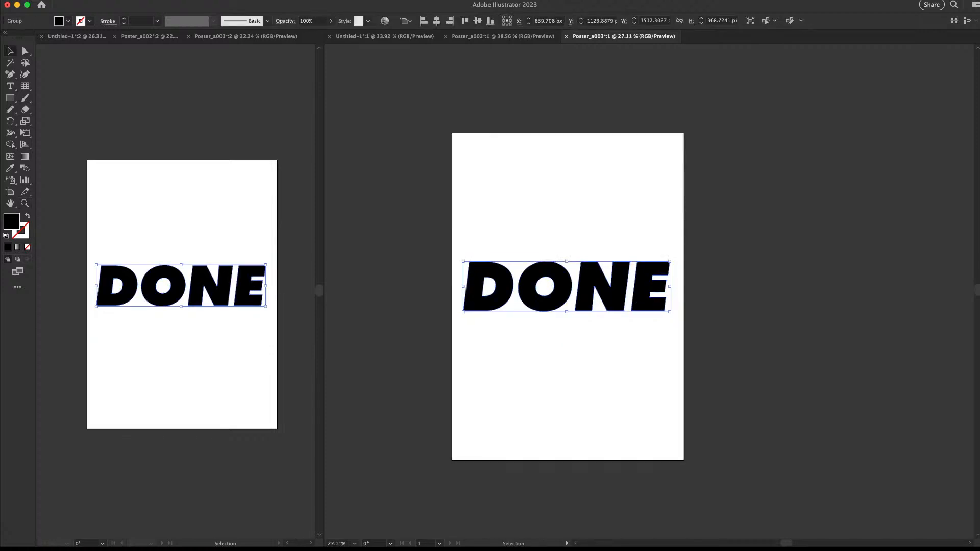
{"action": "key", "text": "a"}
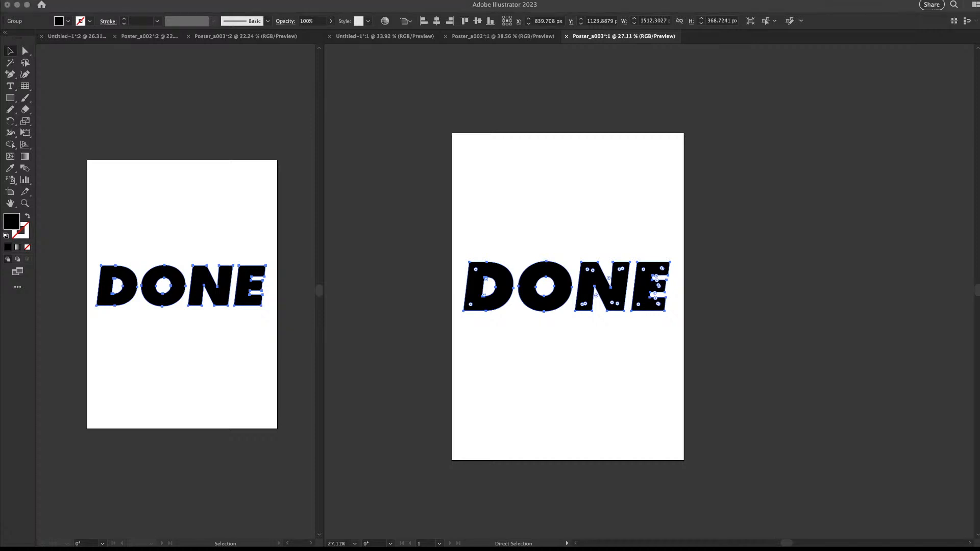
{"action": "key", "text": "v"}
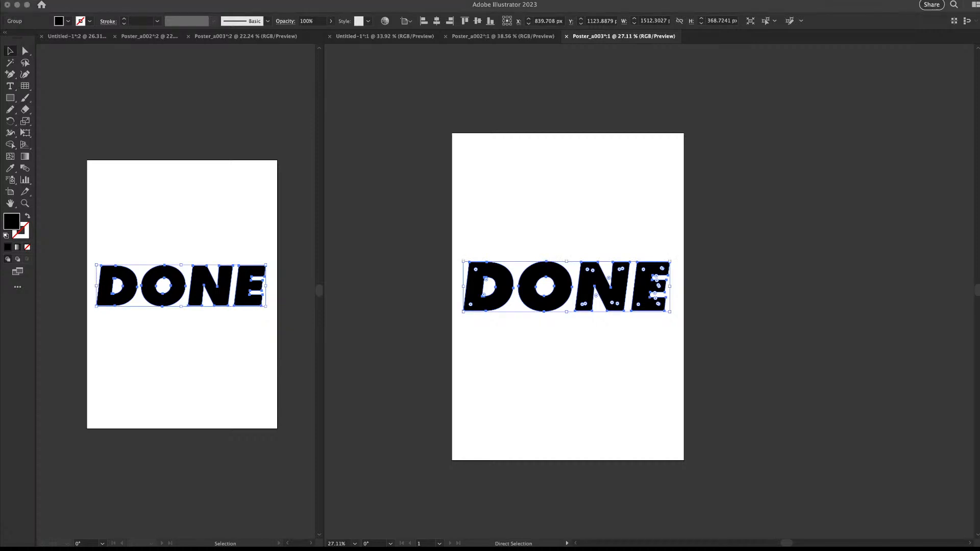
{"action": "key", "text": "super+8"}
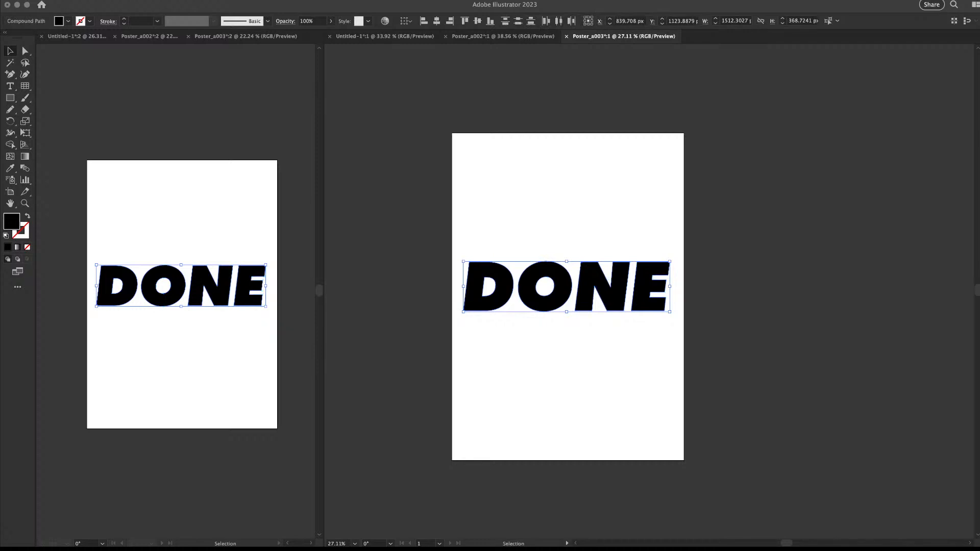
{"action": "key", "text": "Return"}
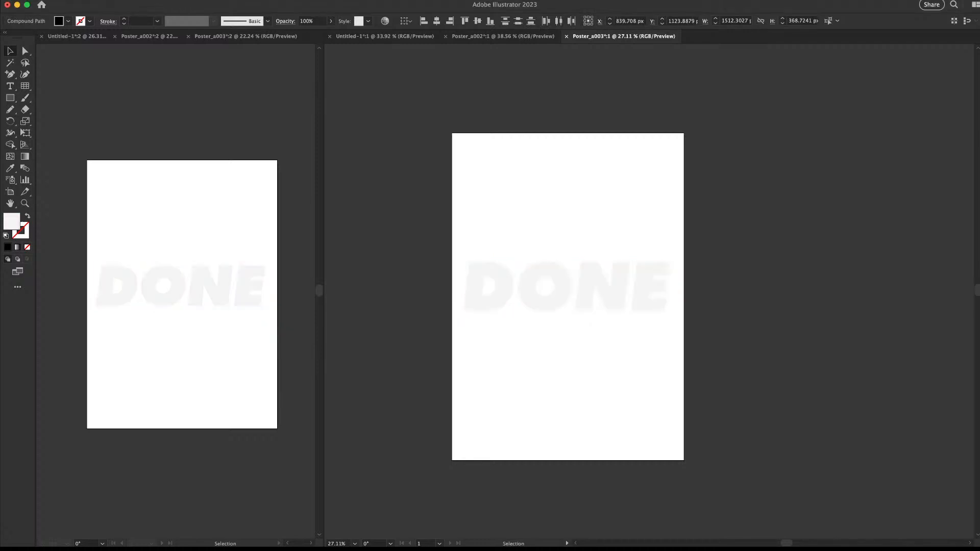
Select just the D and drag it up and left, away from ONE
{"action": "left_click_drag", "start_coordinate": [701, 250], "coordinate": [656, 286]}
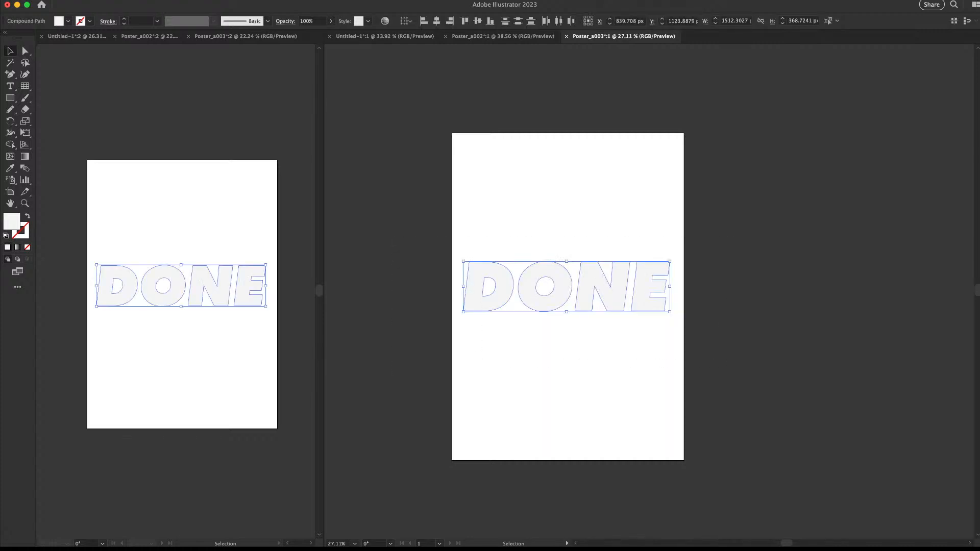
{"action": "left_click", "coordinate": [505, 281]}
{"action": "left_click_drag", "start_coordinate": [505, 281], "coordinate": [499, 220]}
Undo the D move, select all letters and apply Extrude & Bevel for grey 3D DONE
{"action": "key", "text": "ctrl+z"}
{"action": "key", "text": "ctrl+a"}
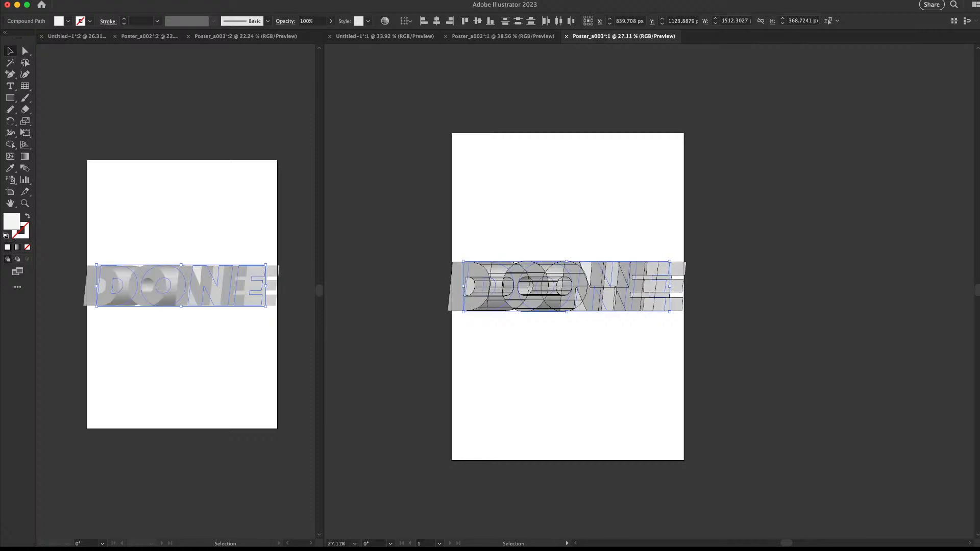
{"action": "key", "text": "super+shift+a"}
Move D and O to the upper left and place N and E beneath them
{"action": "left_click_drag", "start_coordinate": [488, 286], "coordinate": [496, 175]}
{"action": "left_click_drag", "start_coordinate": [549, 281], "coordinate": [559, 176]}
{"action": "key", "text": "super+shift+a"}
{"action": "left_click_drag", "start_coordinate": [601, 287], "coordinate": [504, 238]}
{"action": "left_click_drag", "start_coordinate": [521, 235], "coordinate": [501, 236]}
{"action": "left_click_drag", "start_coordinate": [651, 287], "coordinate": [545, 236]}
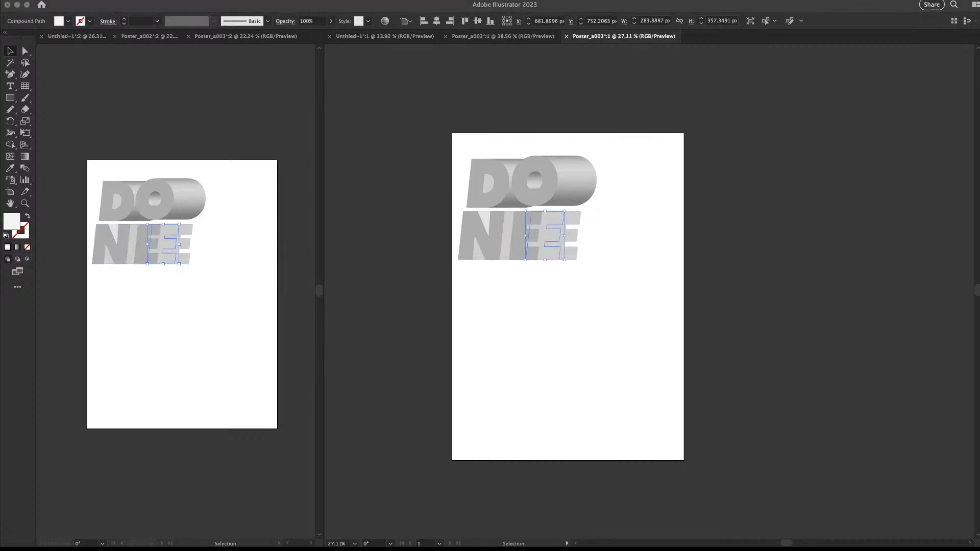
Adjust the O's position beside the D and tuck NE snugly under DO
{"action": "left_click", "coordinate": [581, 184]}
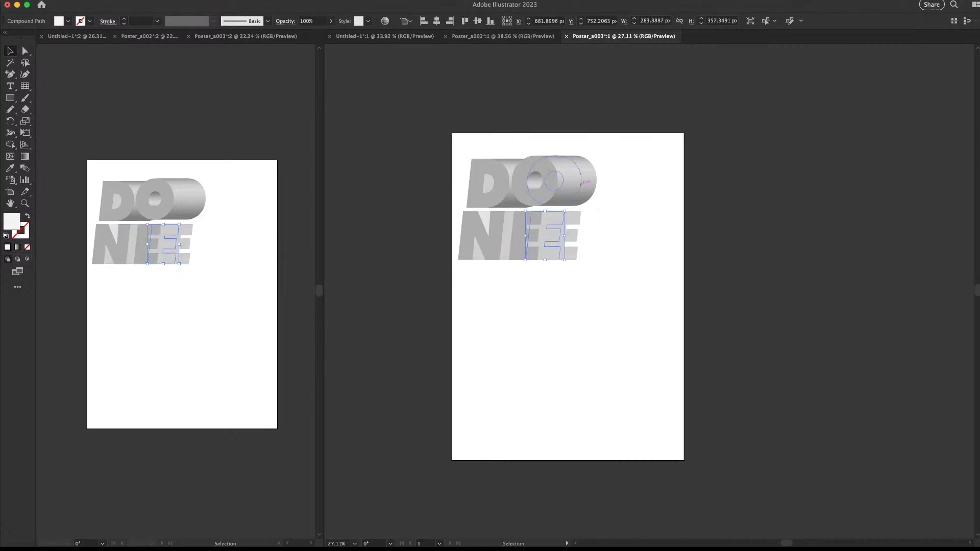
{"action": "left_click_drag", "start_coordinate": [580, 183], "coordinate": [604, 184]}
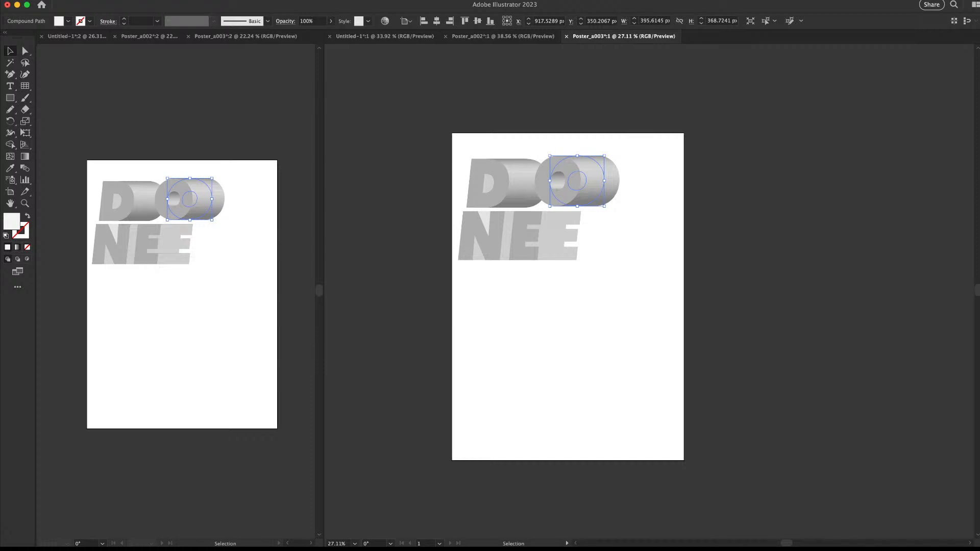
{"action": "key", "text": "super+z"}
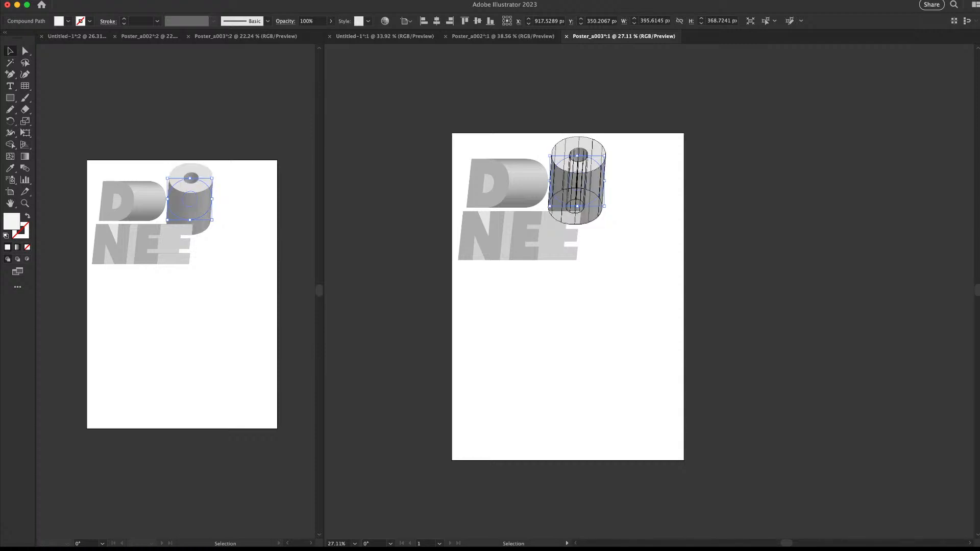
{"action": "key", "text": "shift+super+a"}
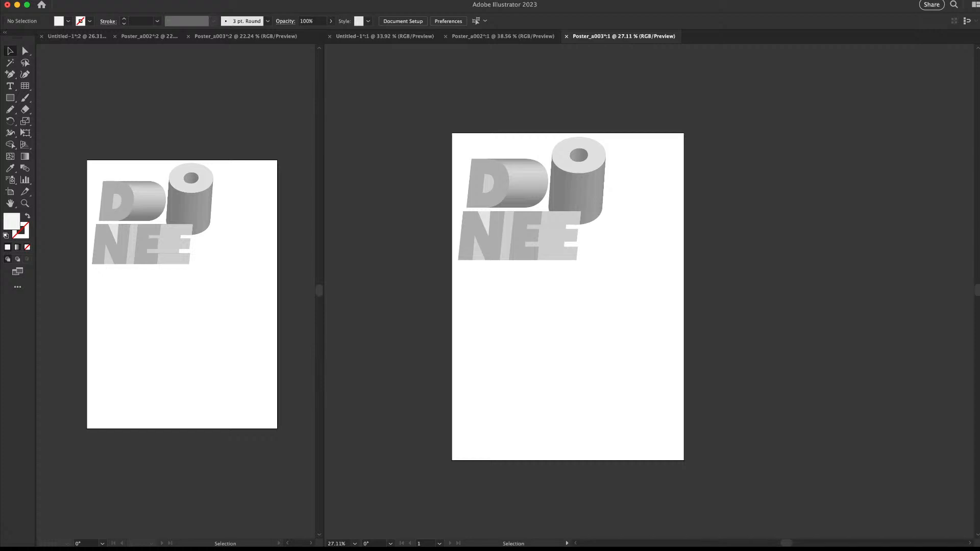
{"action": "left_click_drag", "start_coordinate": [577, 187], "coordinate": [580, 205]}
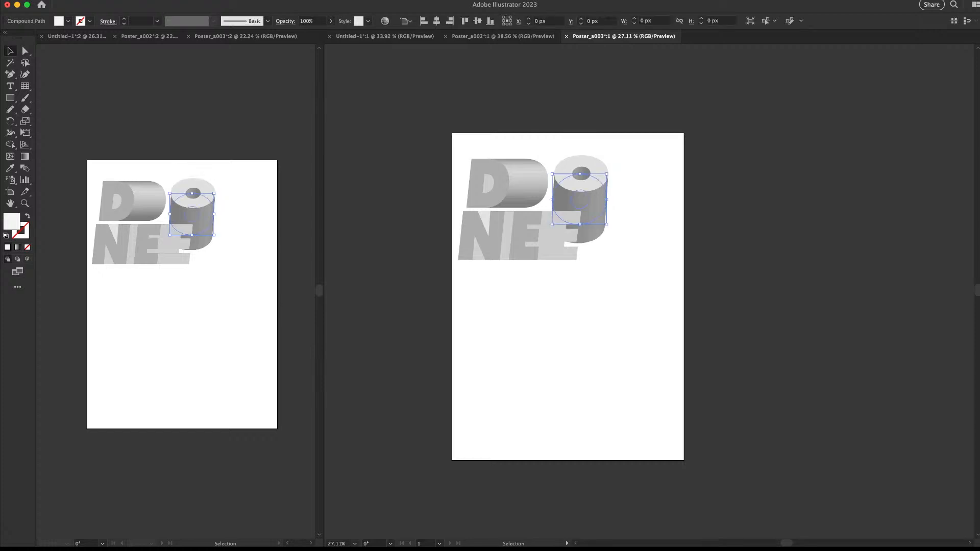
{"action": "left_click", "coordinate": [551, 235]}
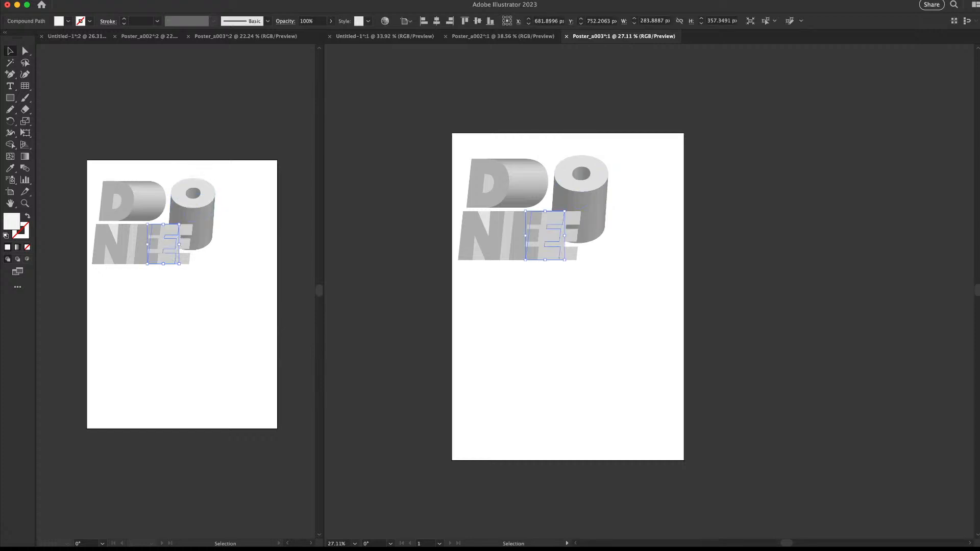
{"action": "key", "text": "super+z"}
{"action": "key", "text": "super+z"}
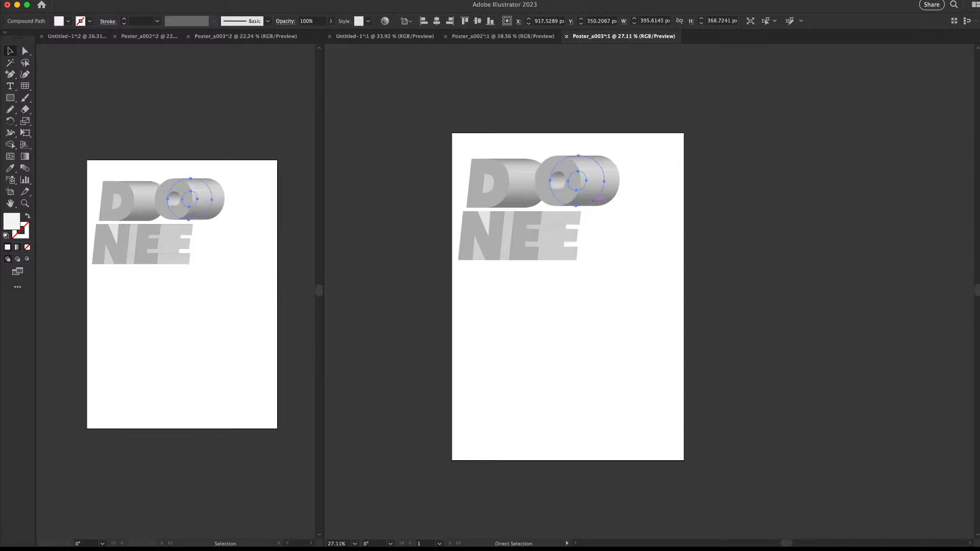
{"action": "left_click_drag", "start_coordinate": [577, 180], "coordinate": [599, 174]}
{"action": "left_click", "coordinate": [545, 235]}
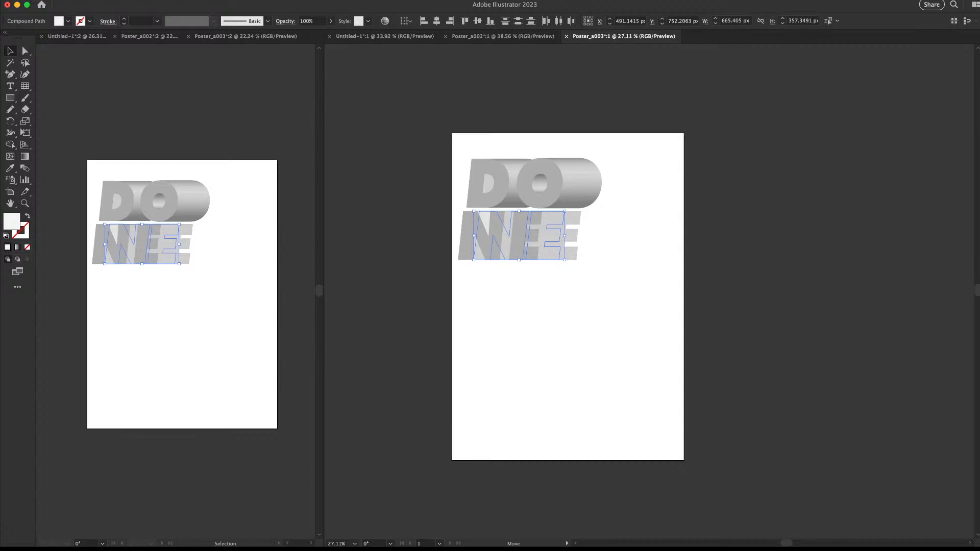
{"action": "key", "text": "super+z"}
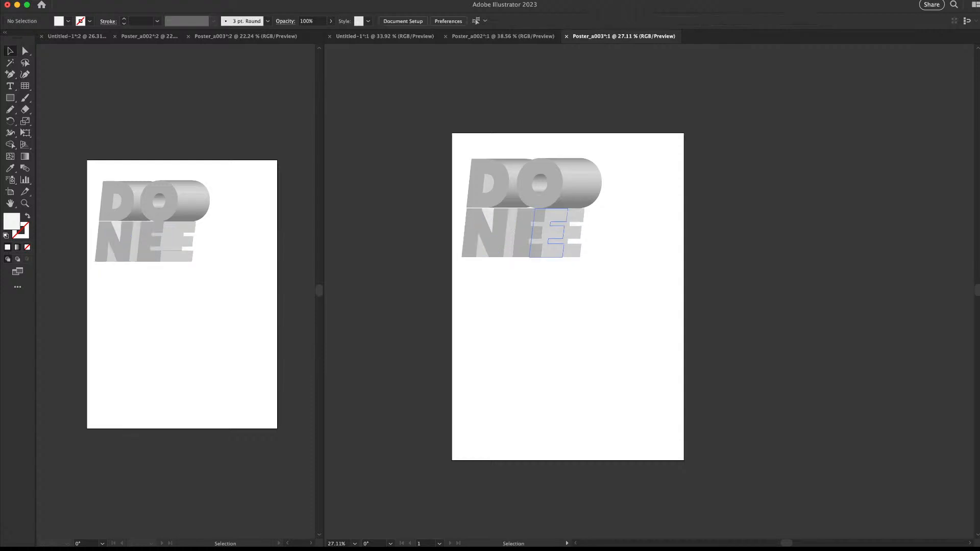
Move the DO / NE block and enlarge it about 1.45 times
{"action": "mouse_move", "coordinate": [559, 212]}
{"action": "left_mouse_down"}
{"action": "mouse_move", "coordinate": [567, 209]}
{"action": "mouse_move", "coordinate": [562, 227]}
{"action": "left_mouse_up"}
{"action": "left_click_drag", "start_coordinate": [591, 279], "coordinate": [643, 325]}
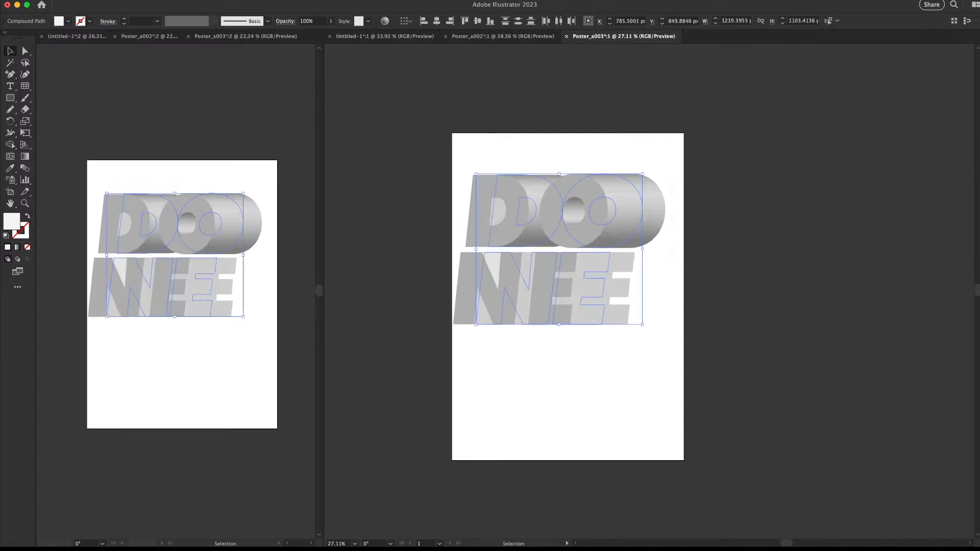
{"action": "left_click", "coordinate": [715, 327]}
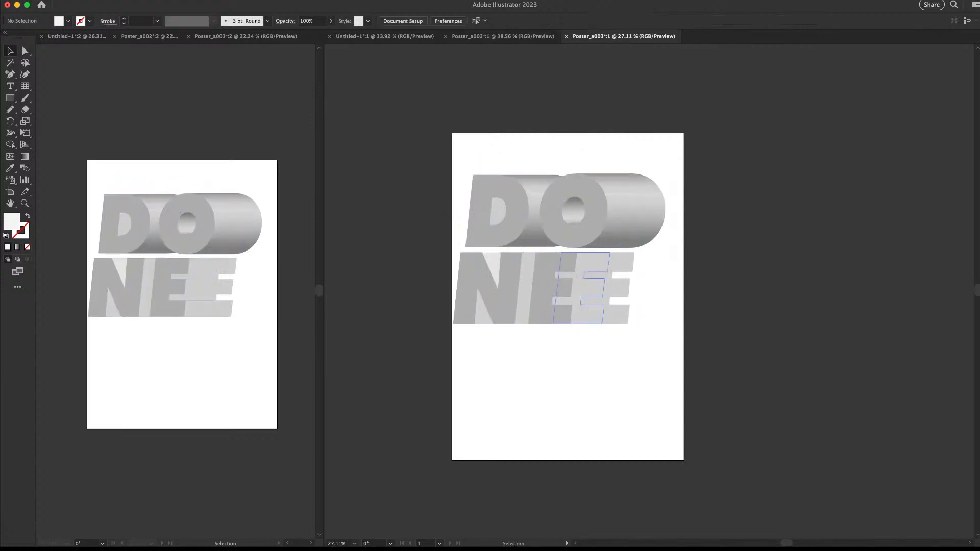
{"action": "left_click", "coordinate": [588, 235]}
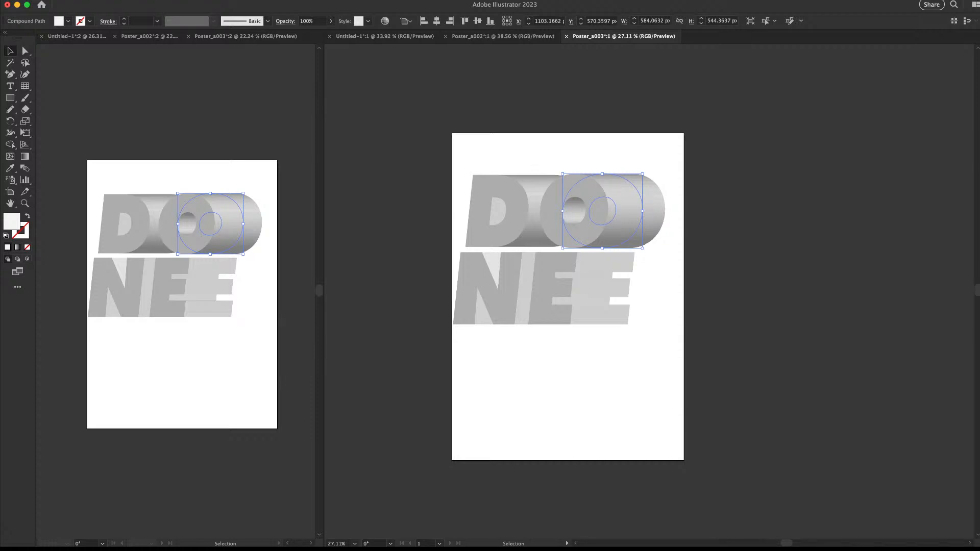